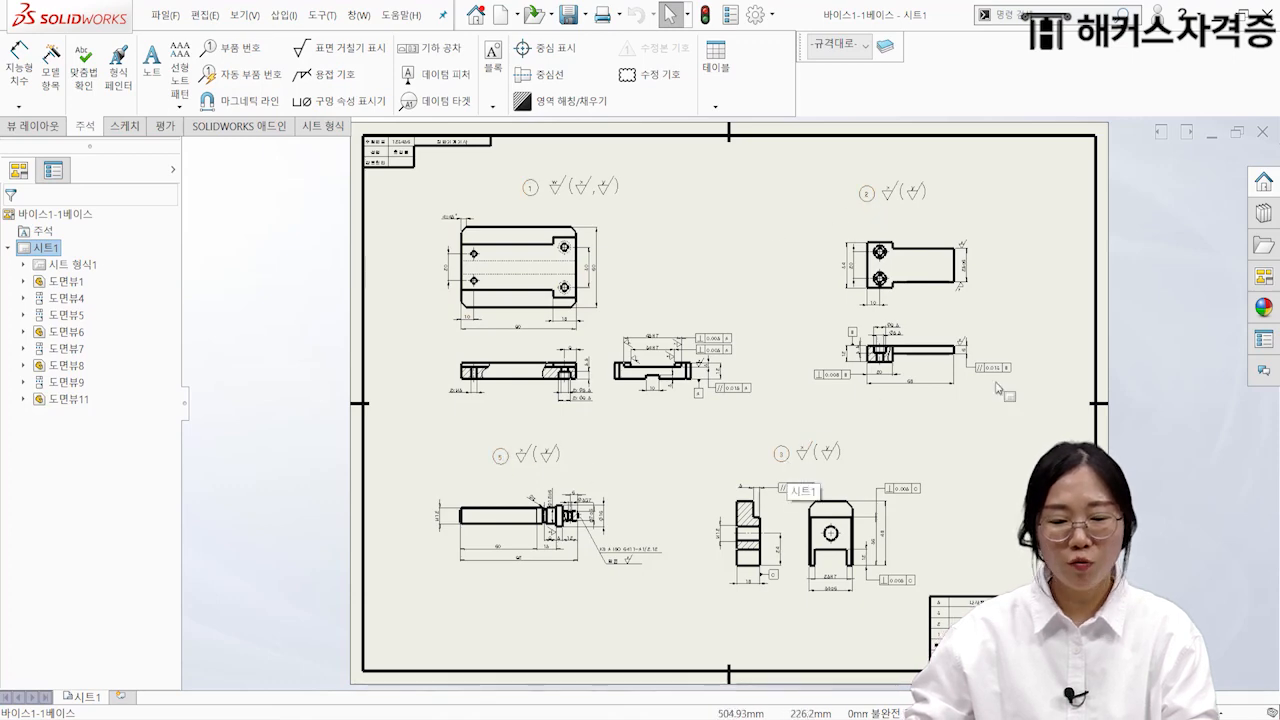
Step: Place a note in the empty area above the title block and enter the heading "주서"
middle_drag(952, 486, 817, 443)
scroll(817, 443, down, 2)
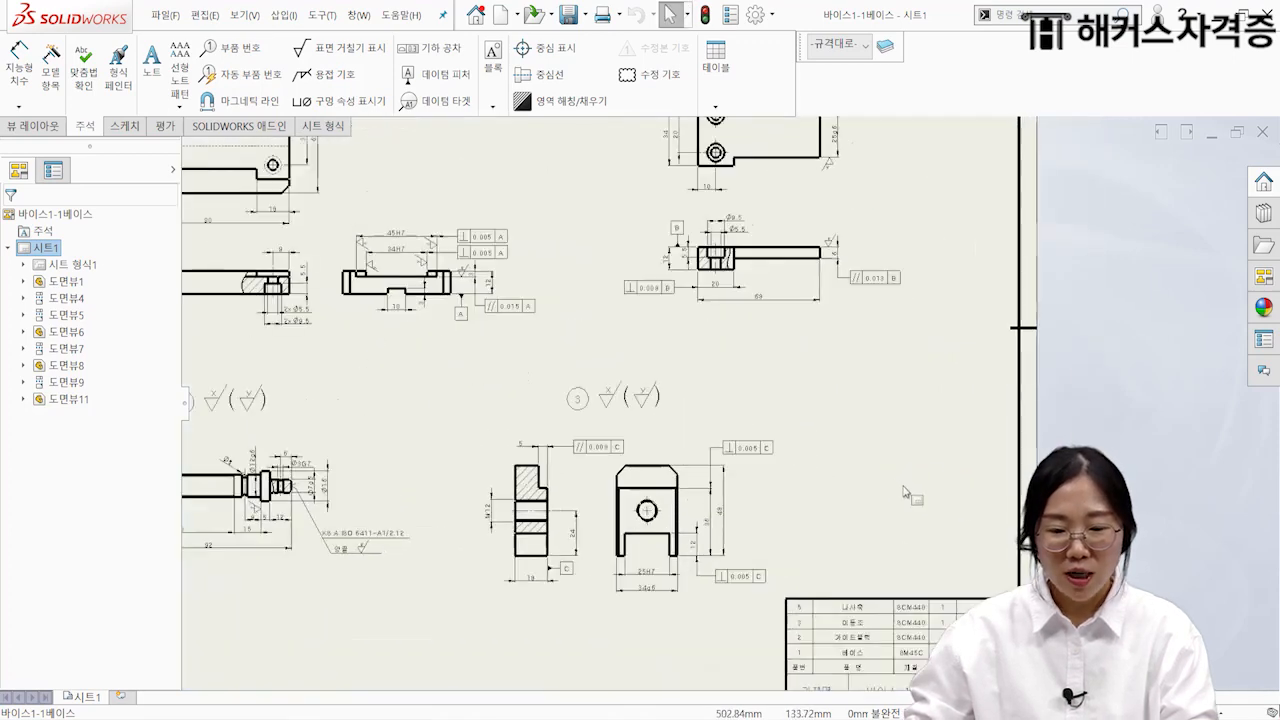
middle_drag(923, 569, 895, 463)
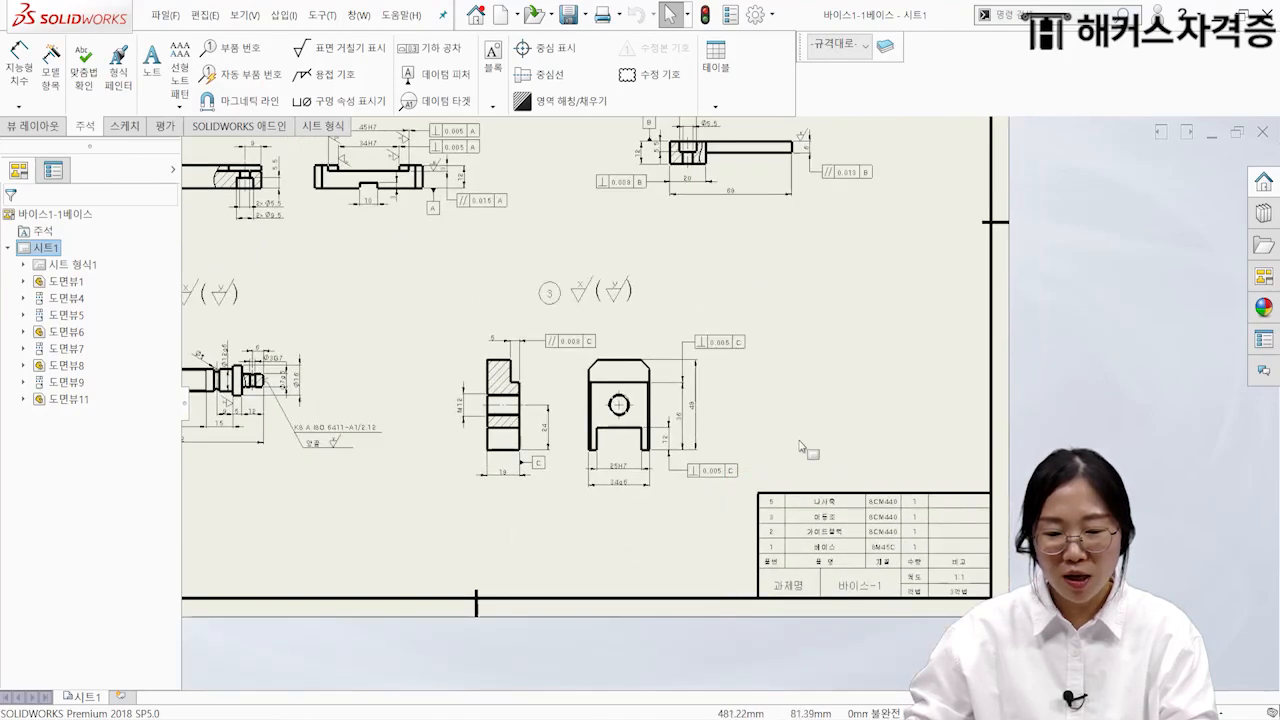
middle_drag(894, 310, 824, 343)
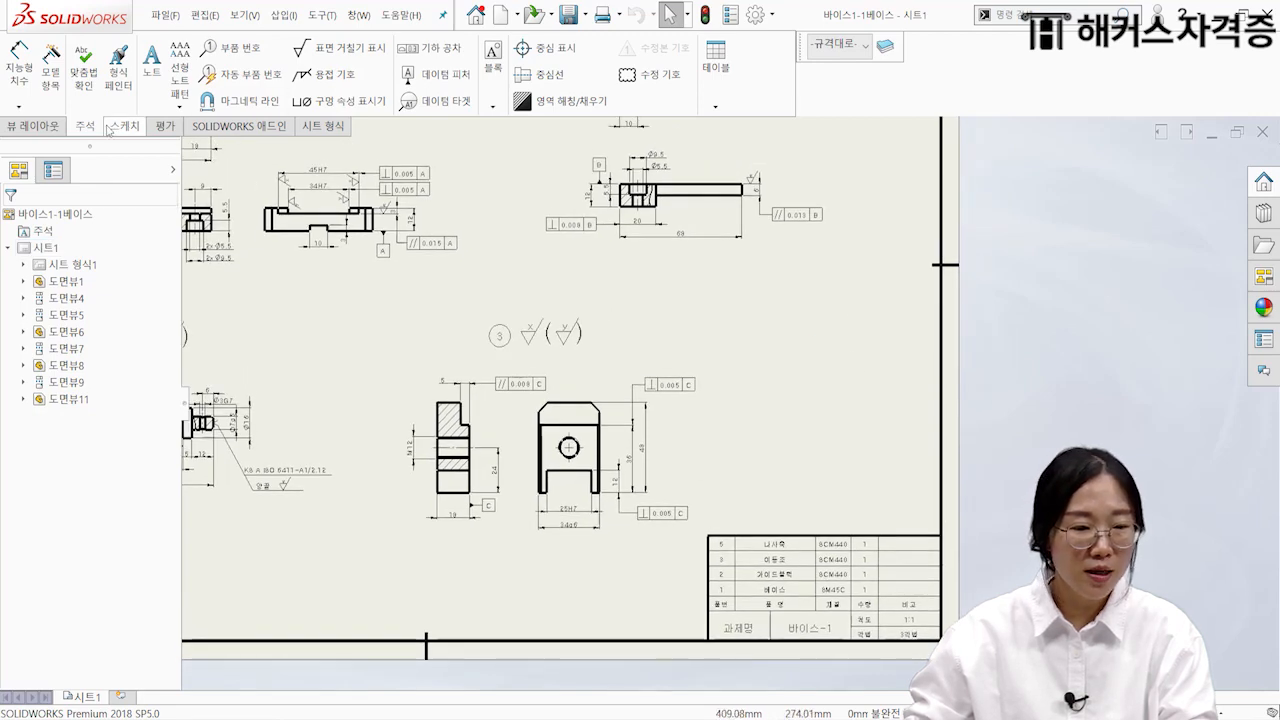
click(152, 67)
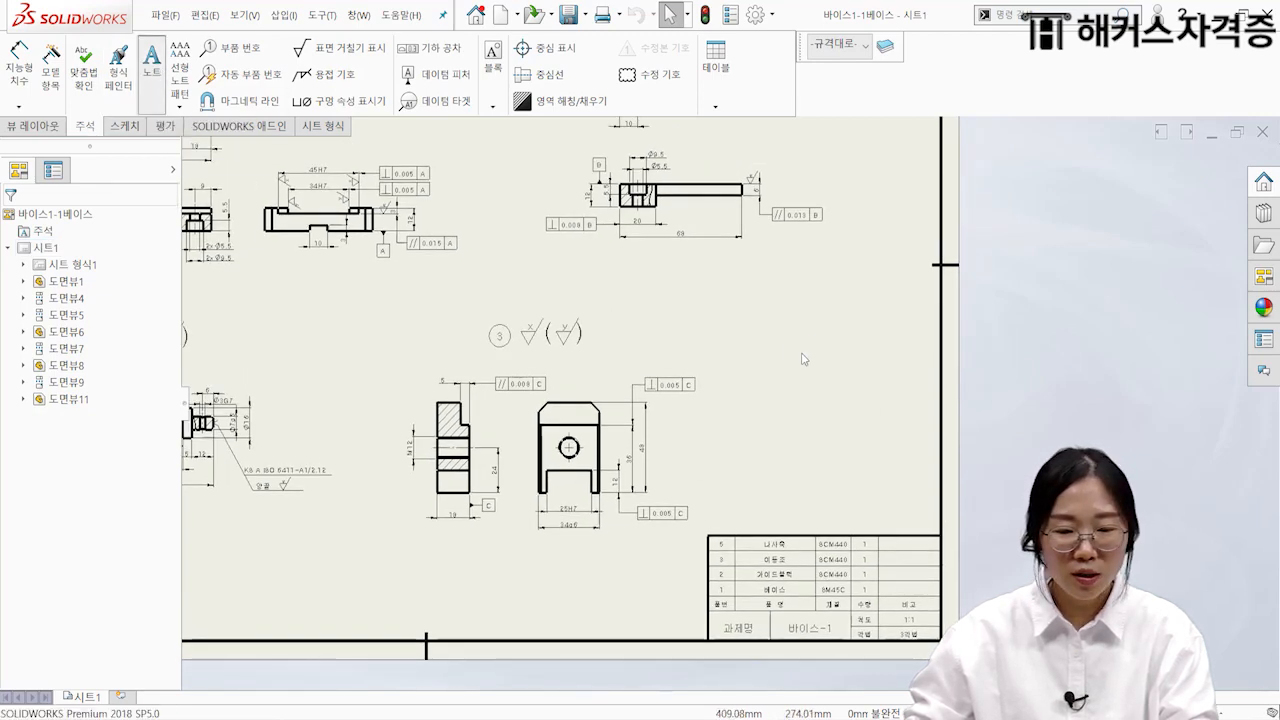
scroll(795, 330, down, 3)
click(755, 368)
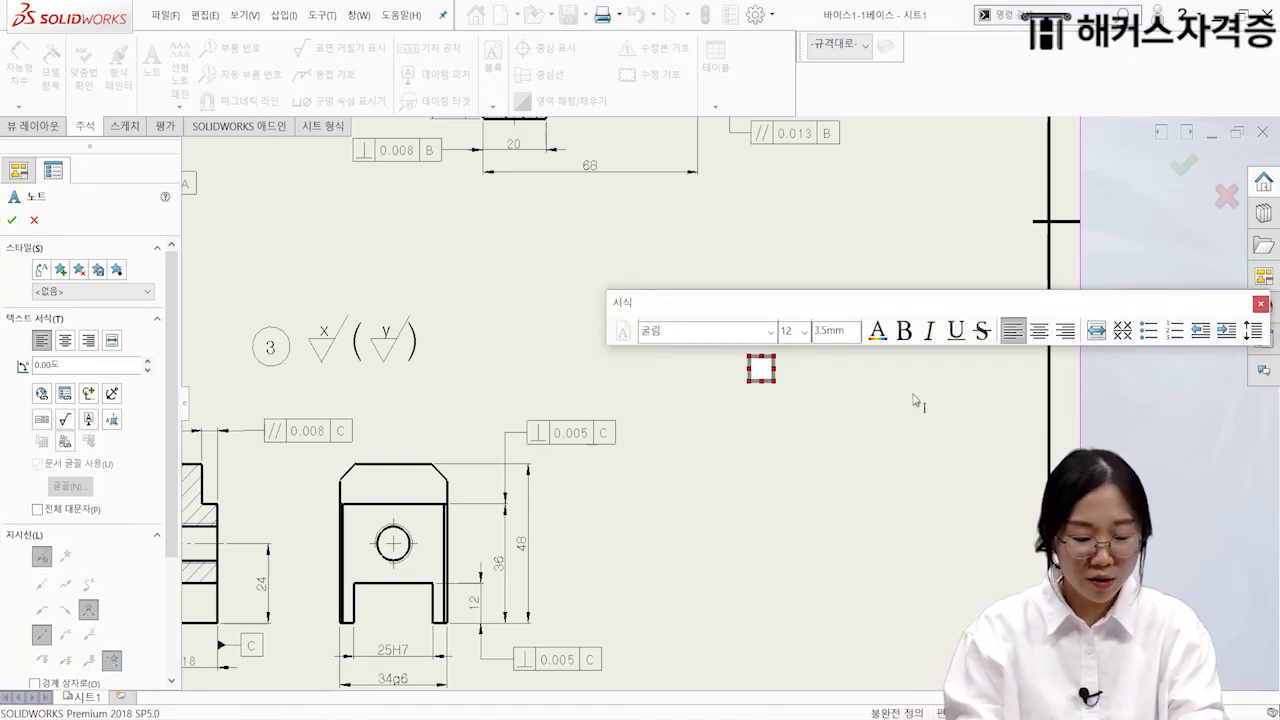
text(wn)
key(BackSpace)
key(BackSpace)
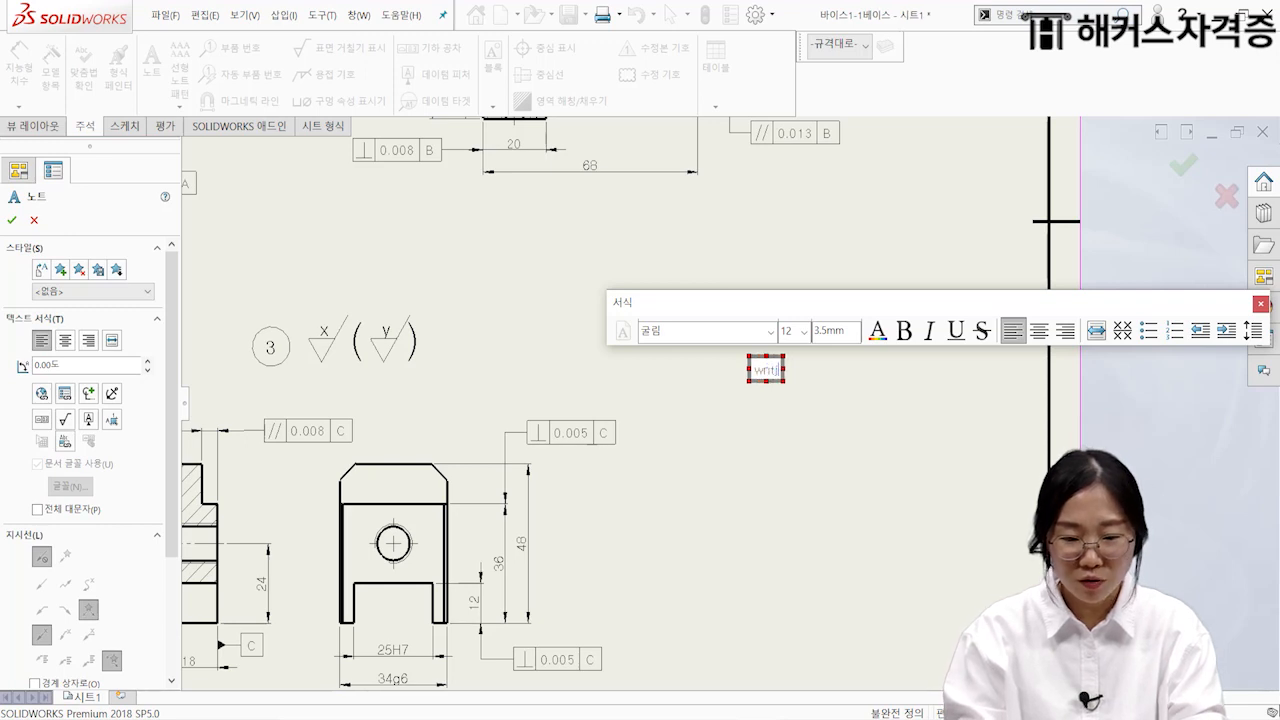
text(주서)
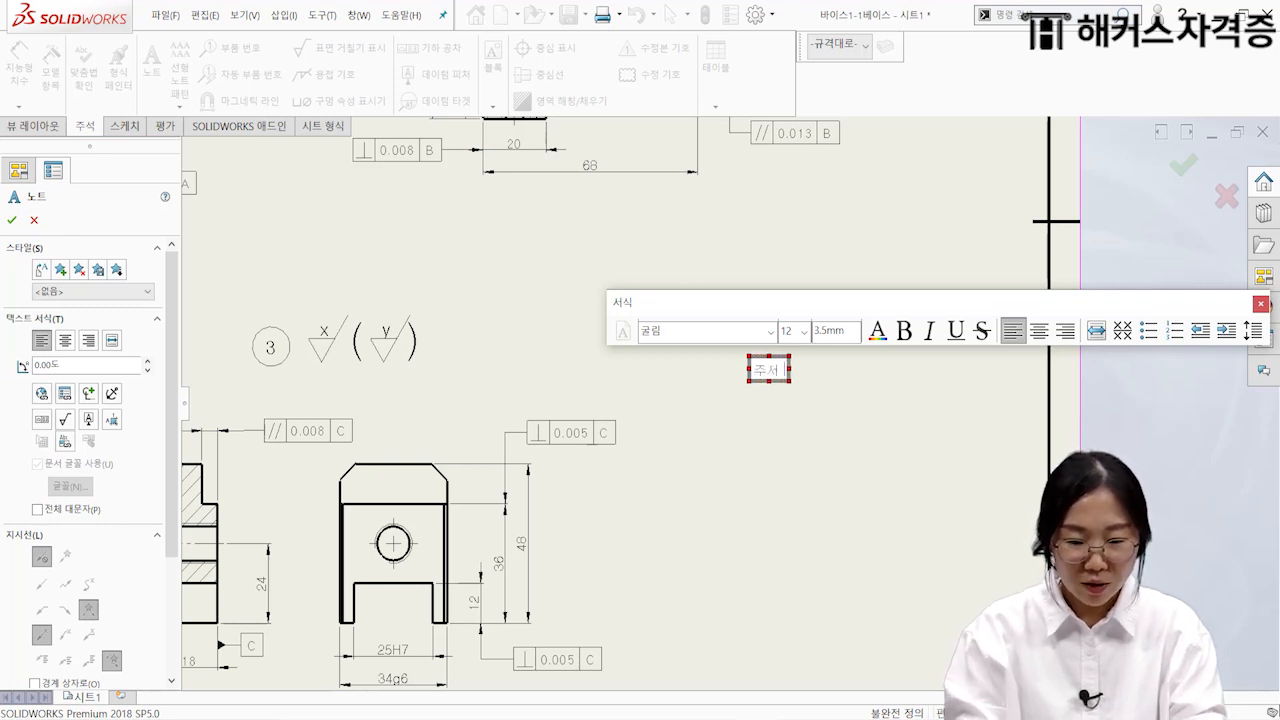
Step: Start a numbered line under the note's heading with the text "1. 일반공차"
key(Return)
text(1)
text(. ㅇㅣ)
key(BackSpace)
key(BackSpace)
text(일반공차)
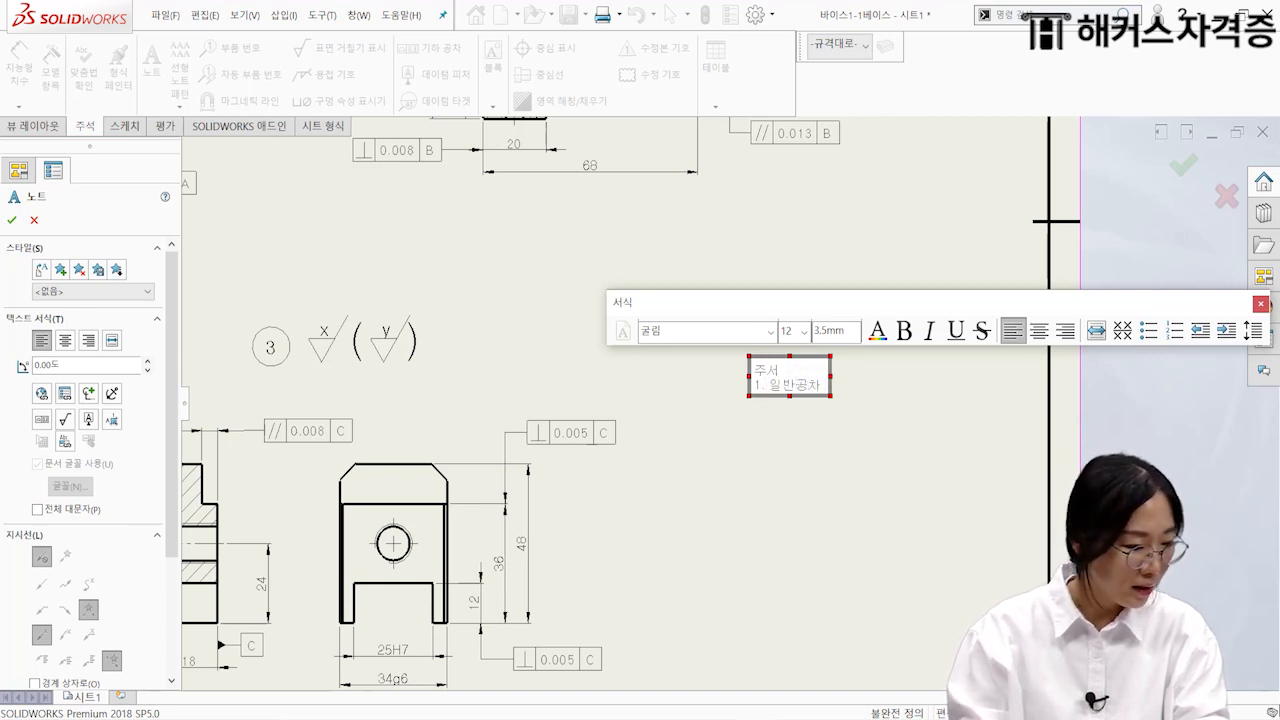
Step: Complete the general tolerance line of the note with "가) 가공부 : KS B ISO 2768-m"
text( ㄱ)
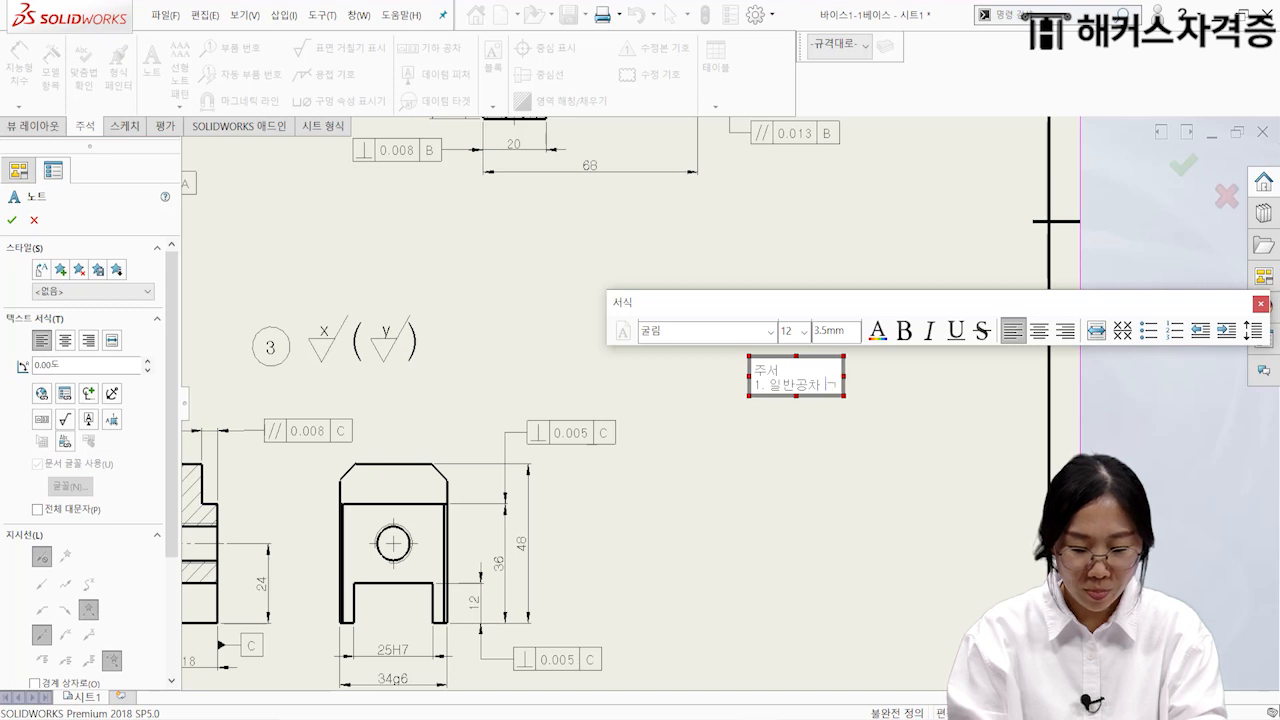
text(ㅏㅣ)
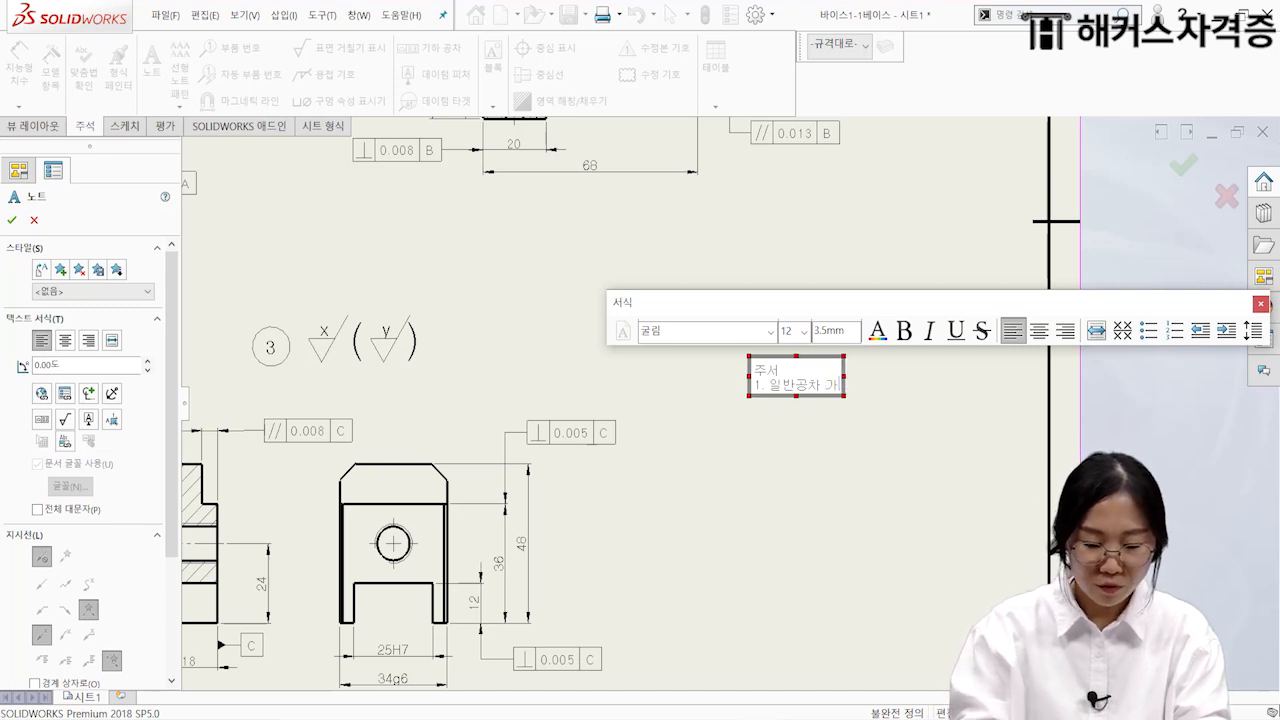
text() 가공부)
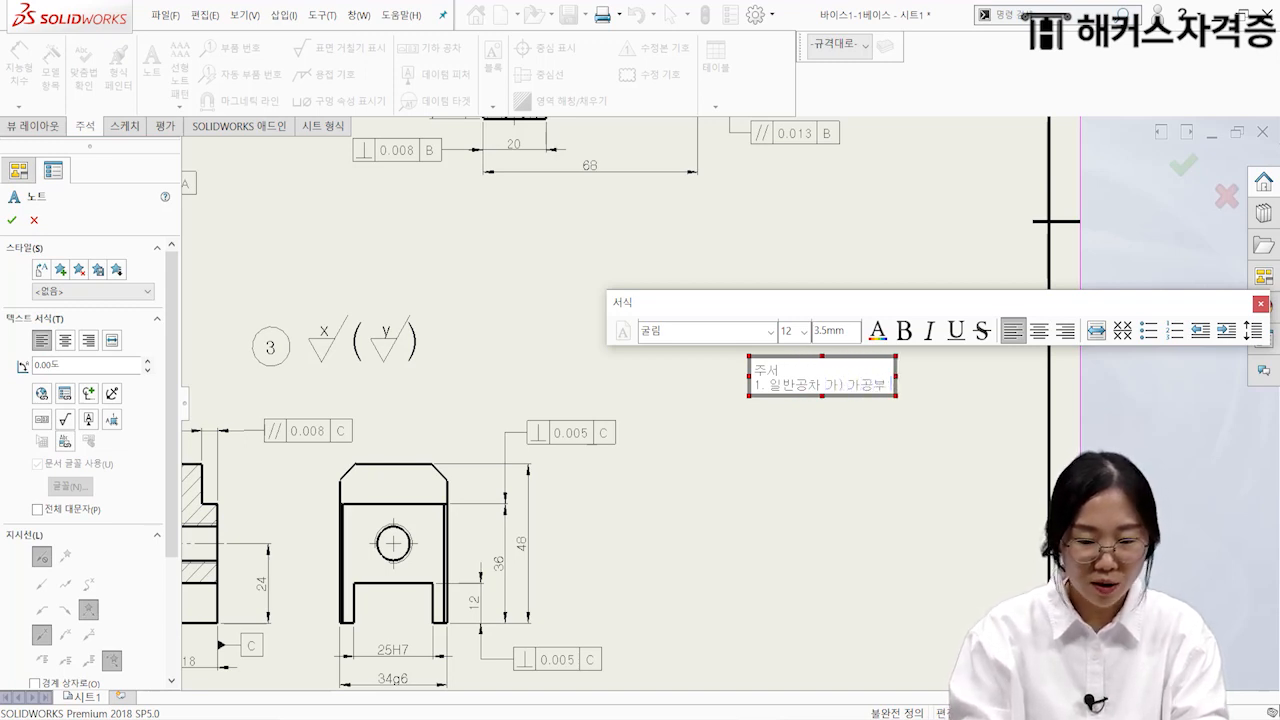
text( : KS)
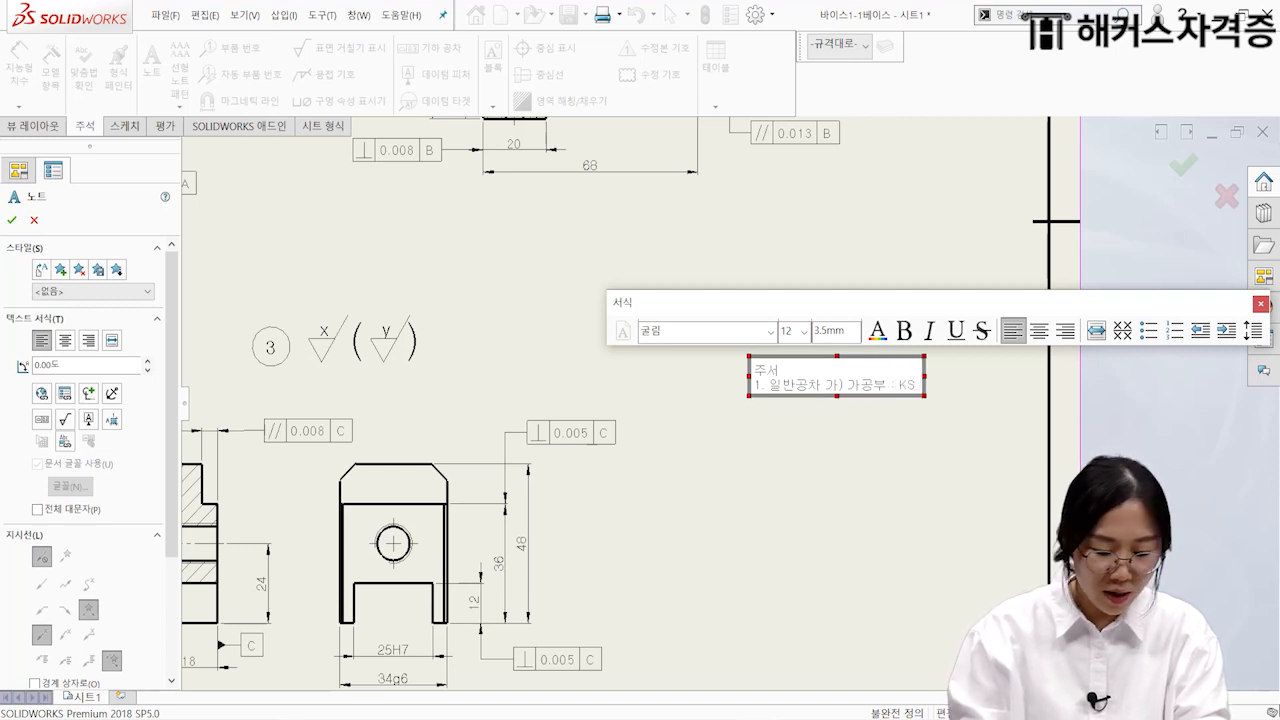
text( B I)
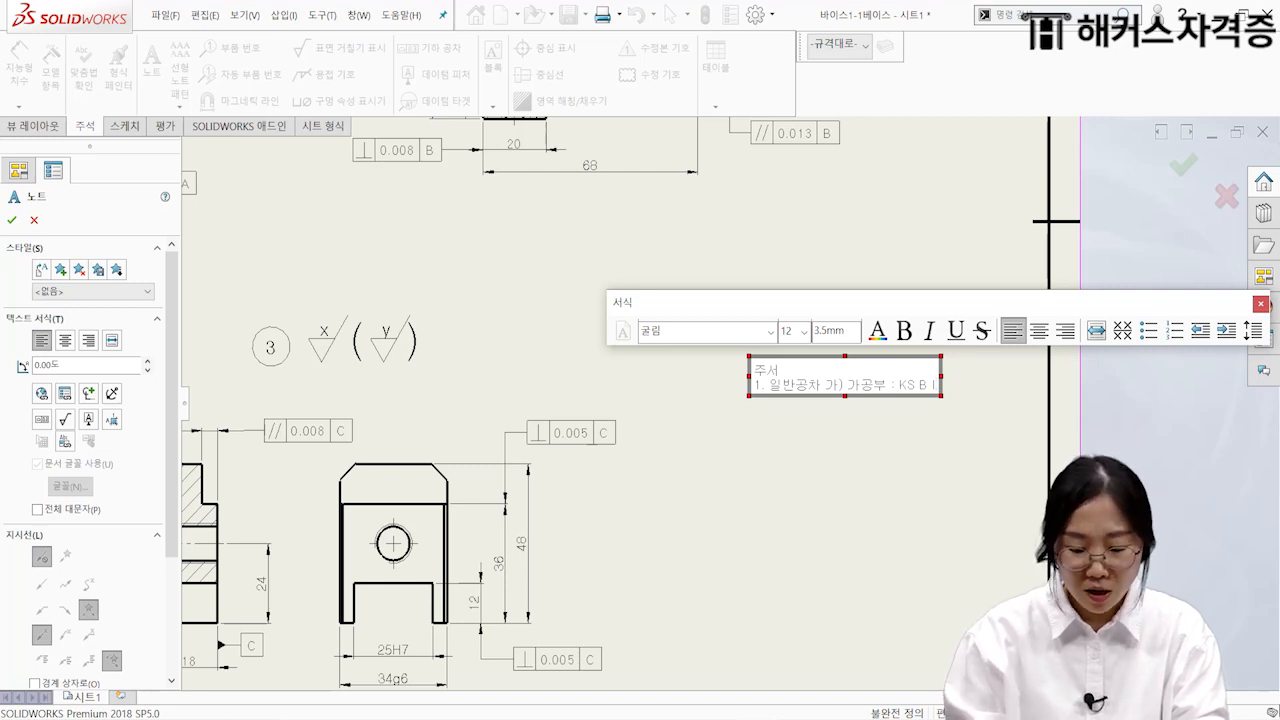
text(SO )
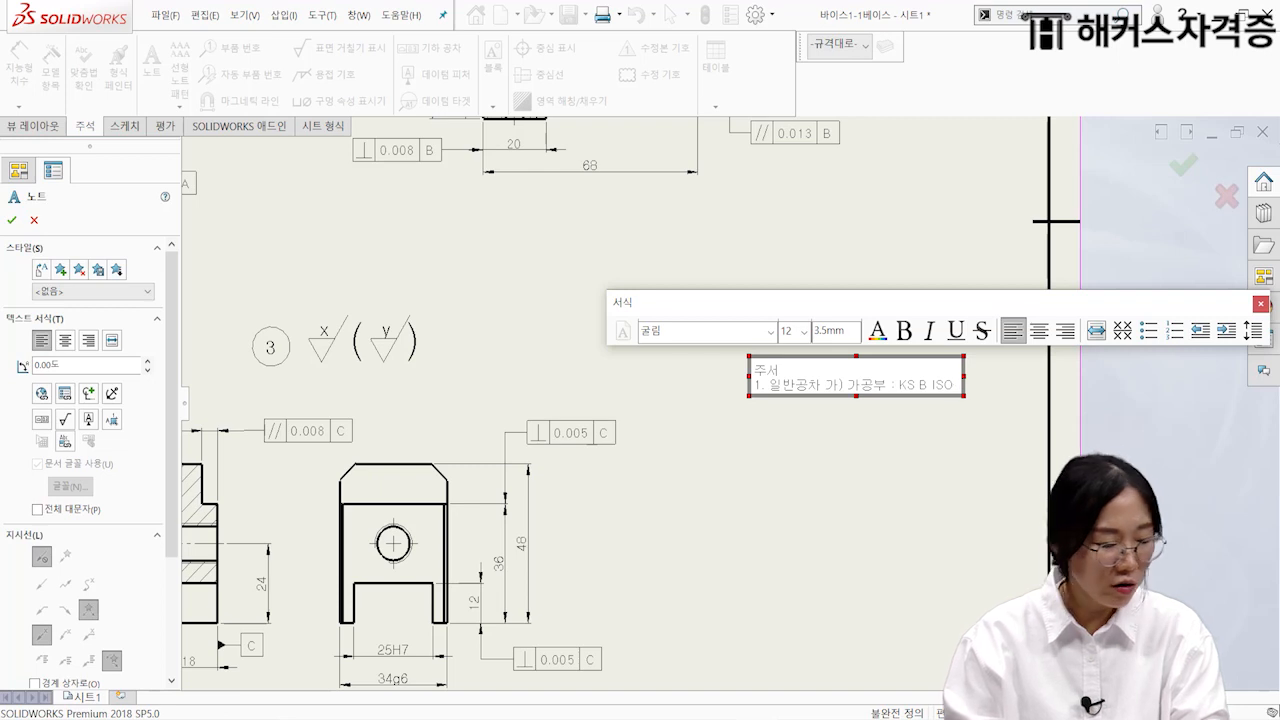
text(27)
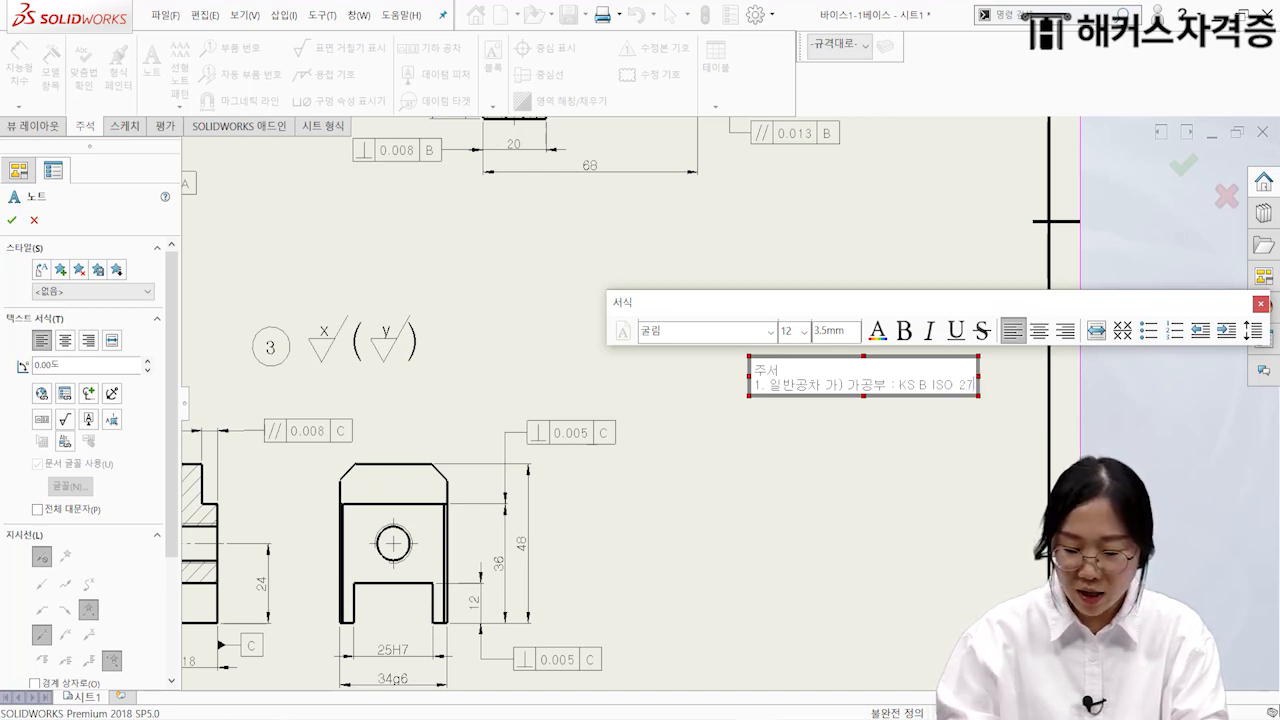
text(68-)
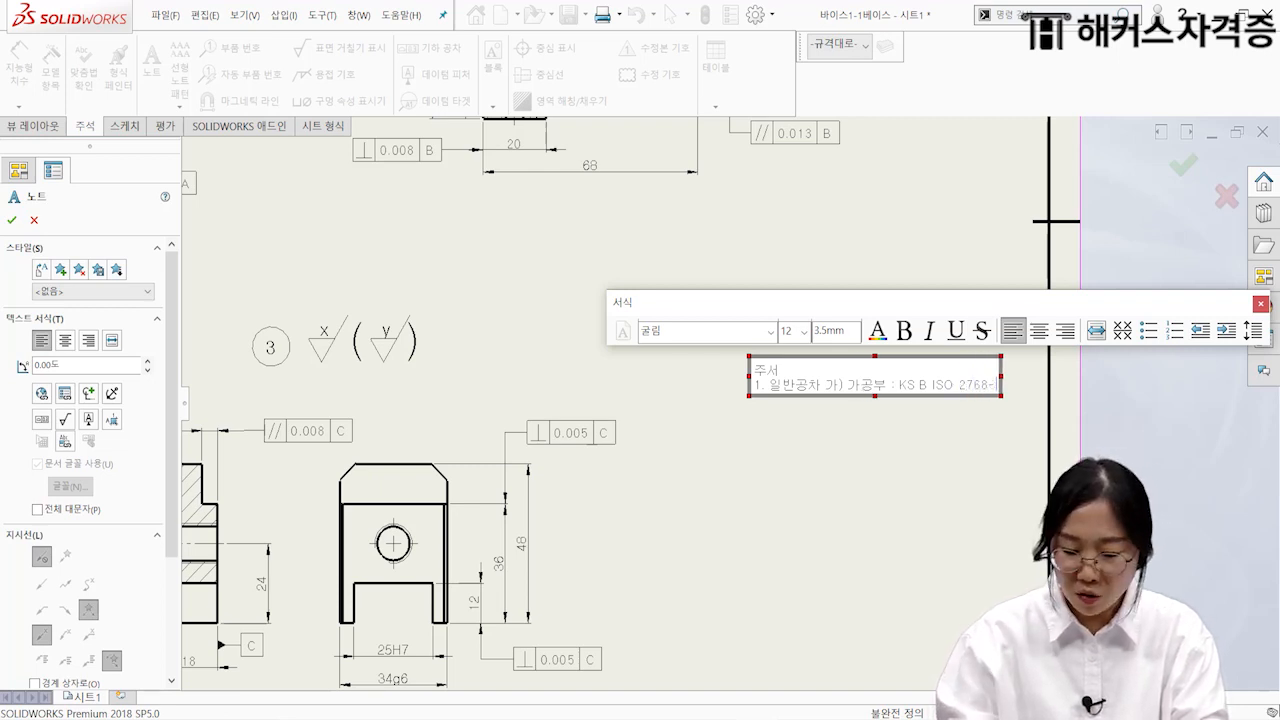
text(m)
Step: Add the note line "2. 도시되고 지시없는 모떼기는 1x45°", inserting the degree sign as a symbol
key(Return)
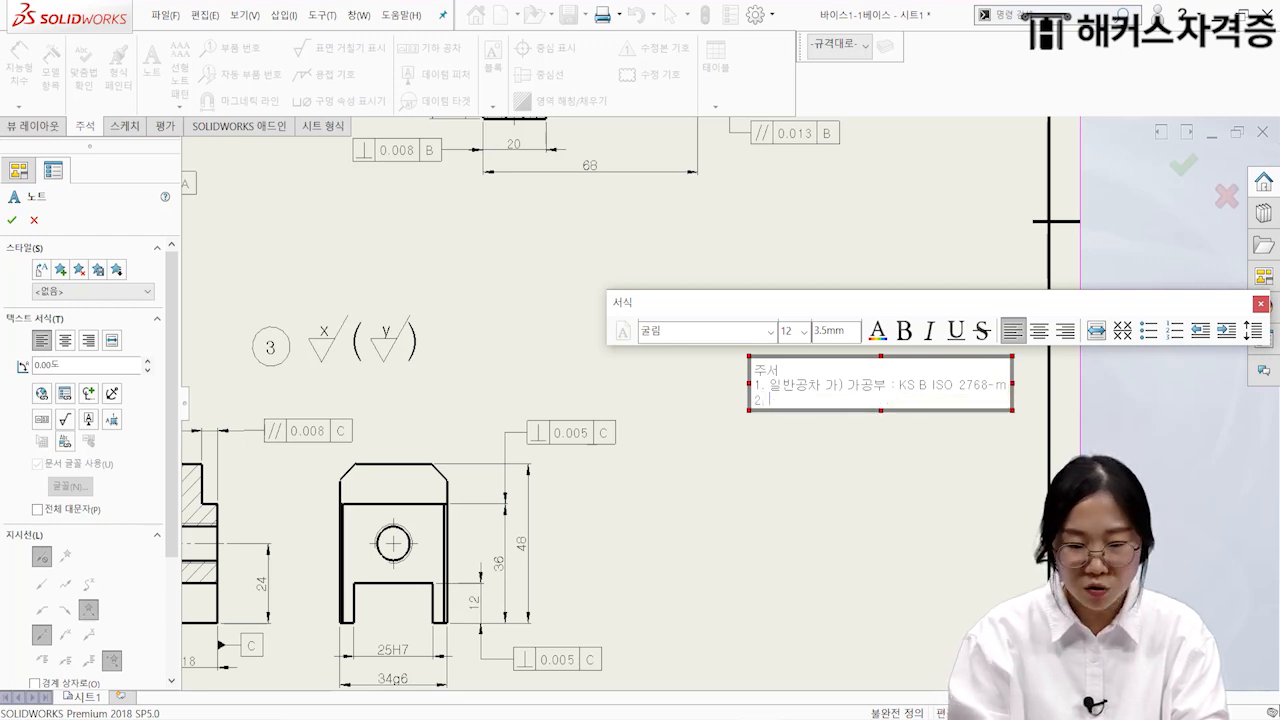
text(2. eh)
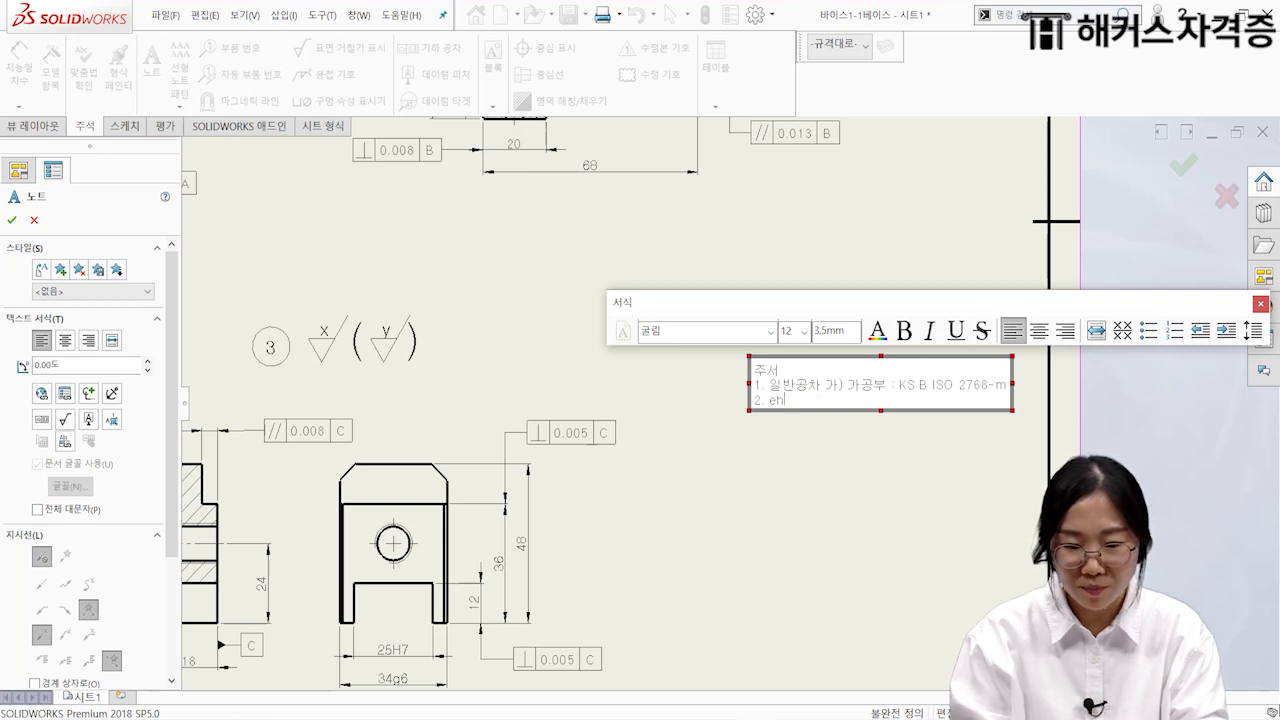
text(tlehlrh도시되고 지시없는 모)
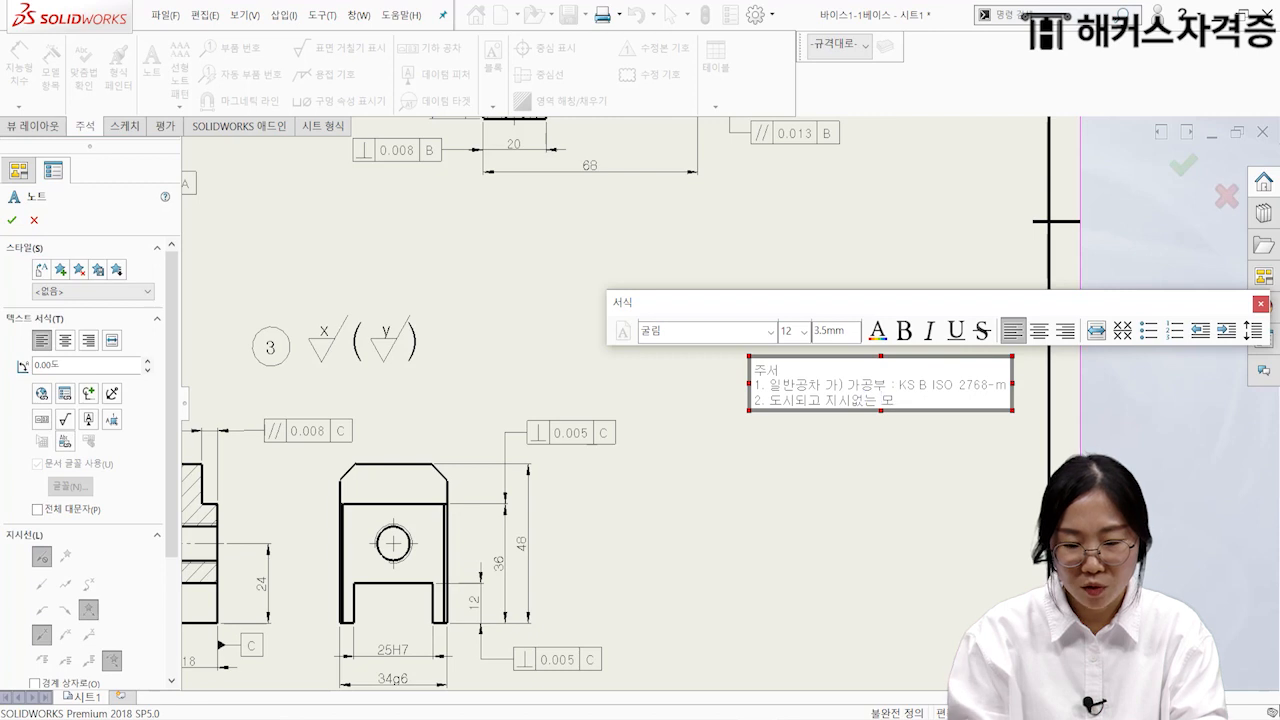
text(떼기는)
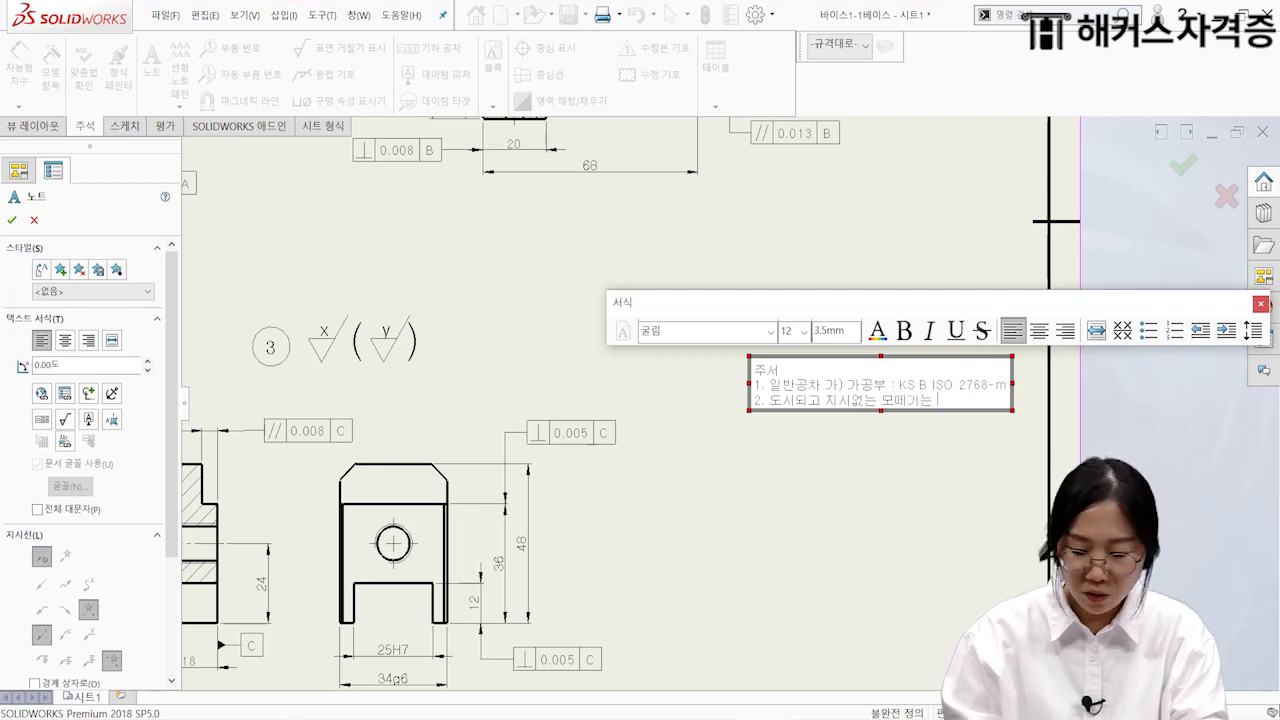
text( 1x45)
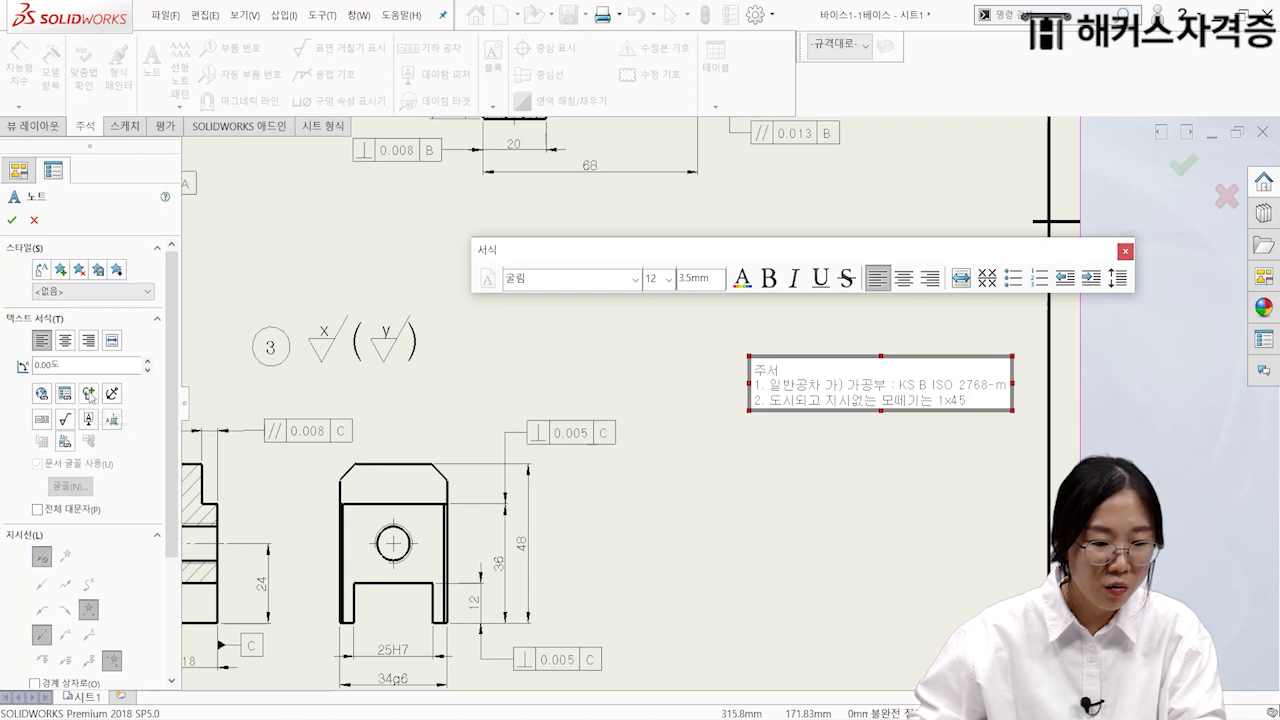
click(89, 394)
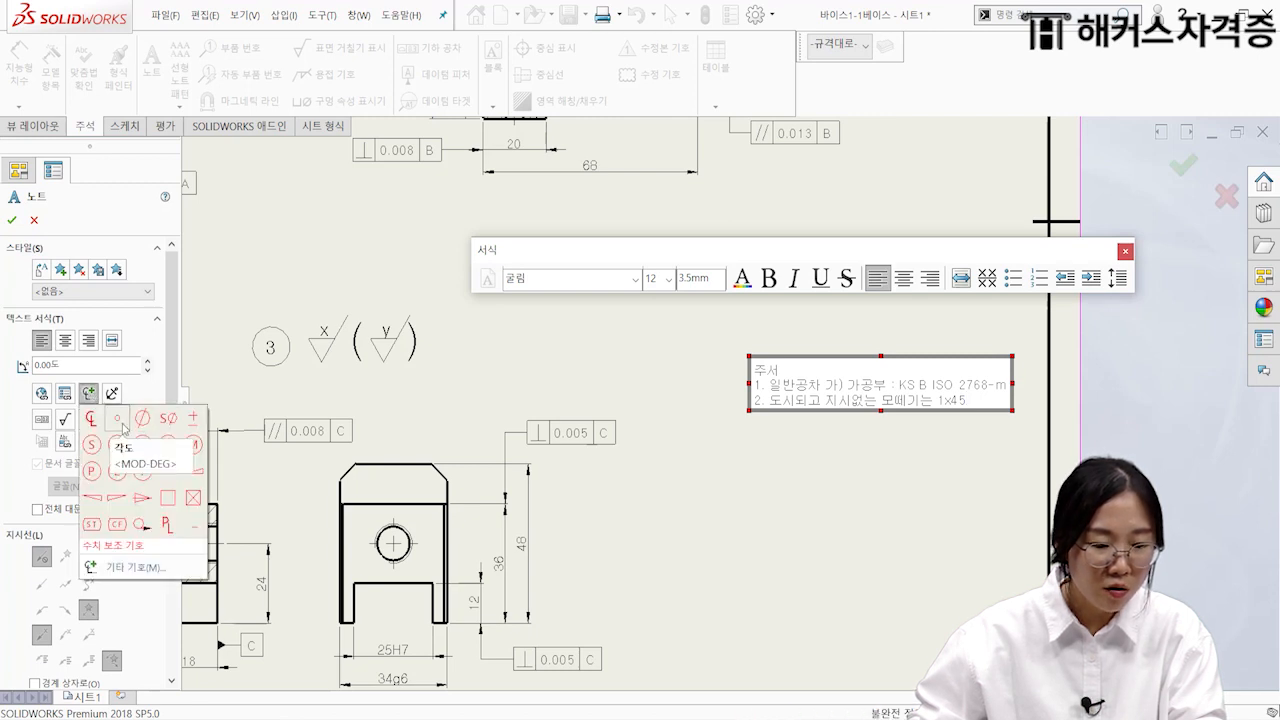
click(118, 424)
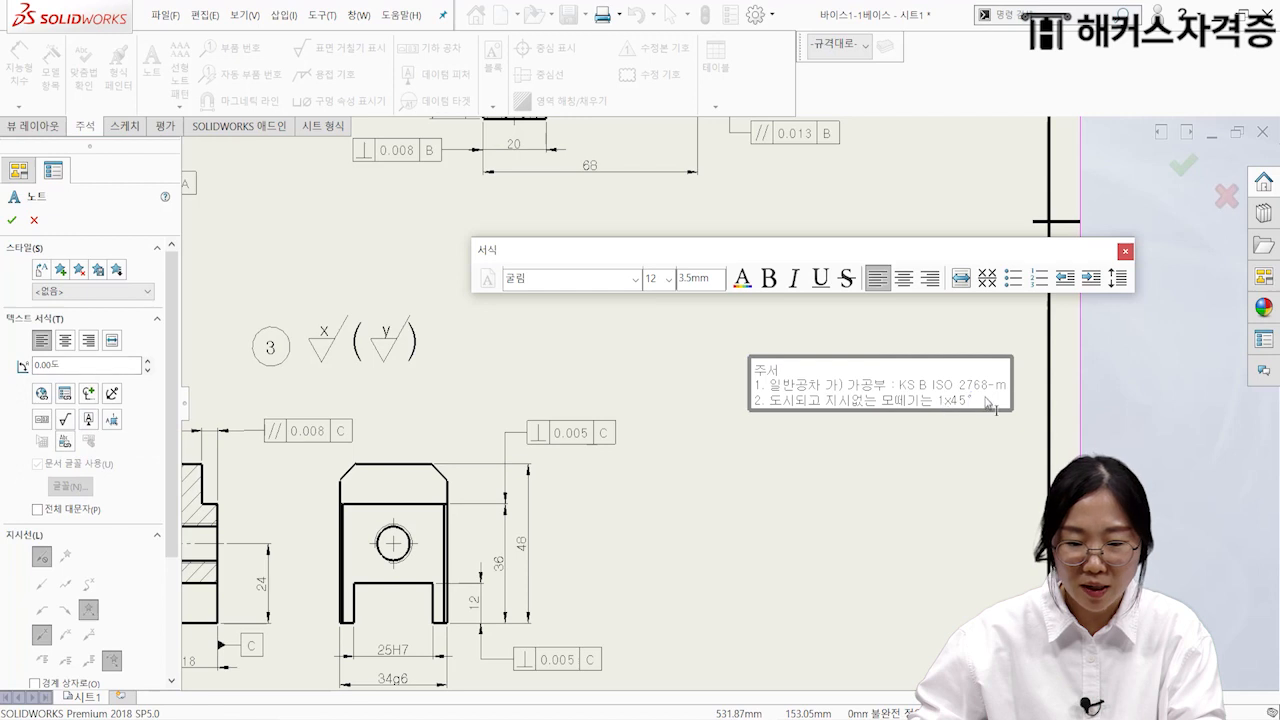
Step: Continue the note's second line with the fillet and round specification ", 필렛 및 라운드는 R3"
text(. vlf)
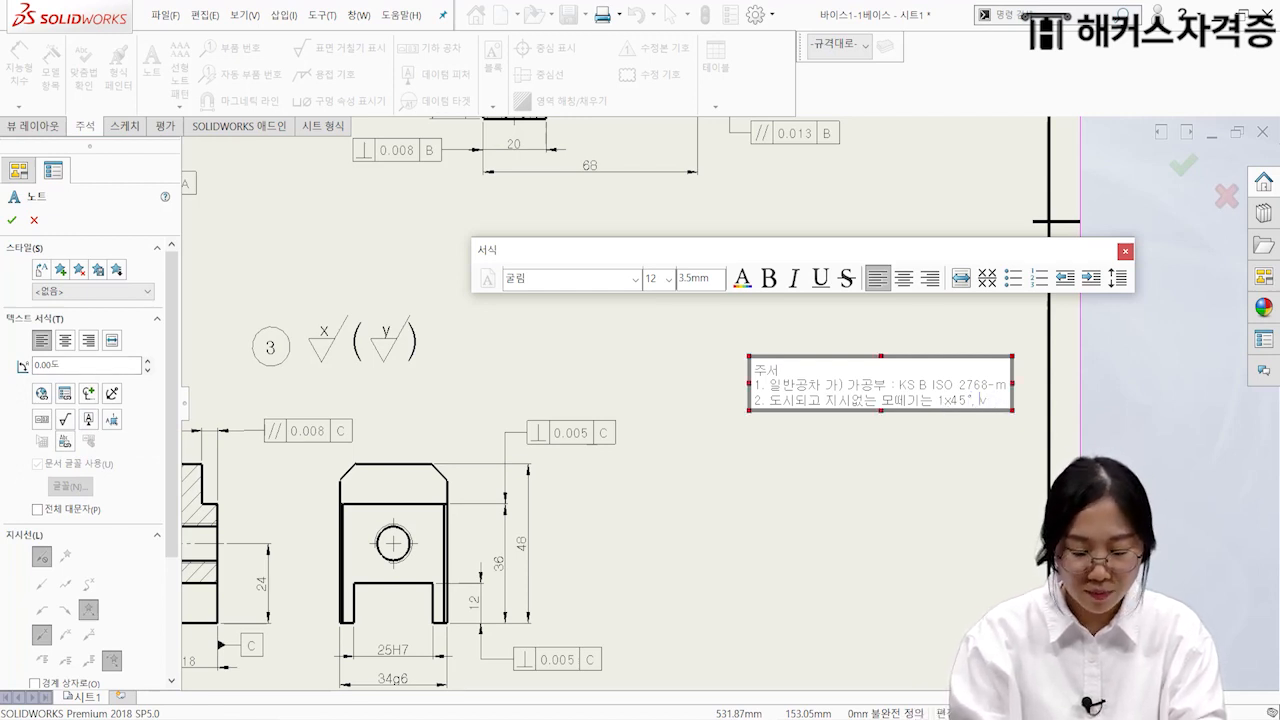
text(fps alc)
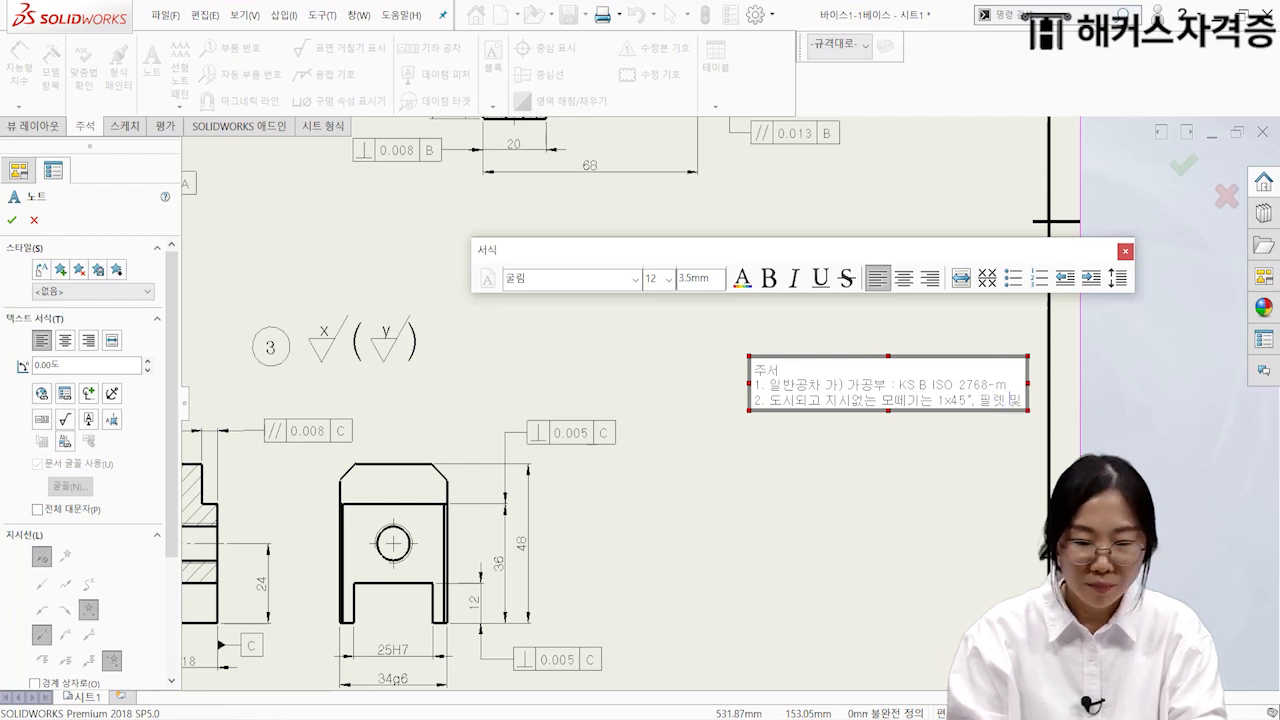
text( fkdnsemsm)
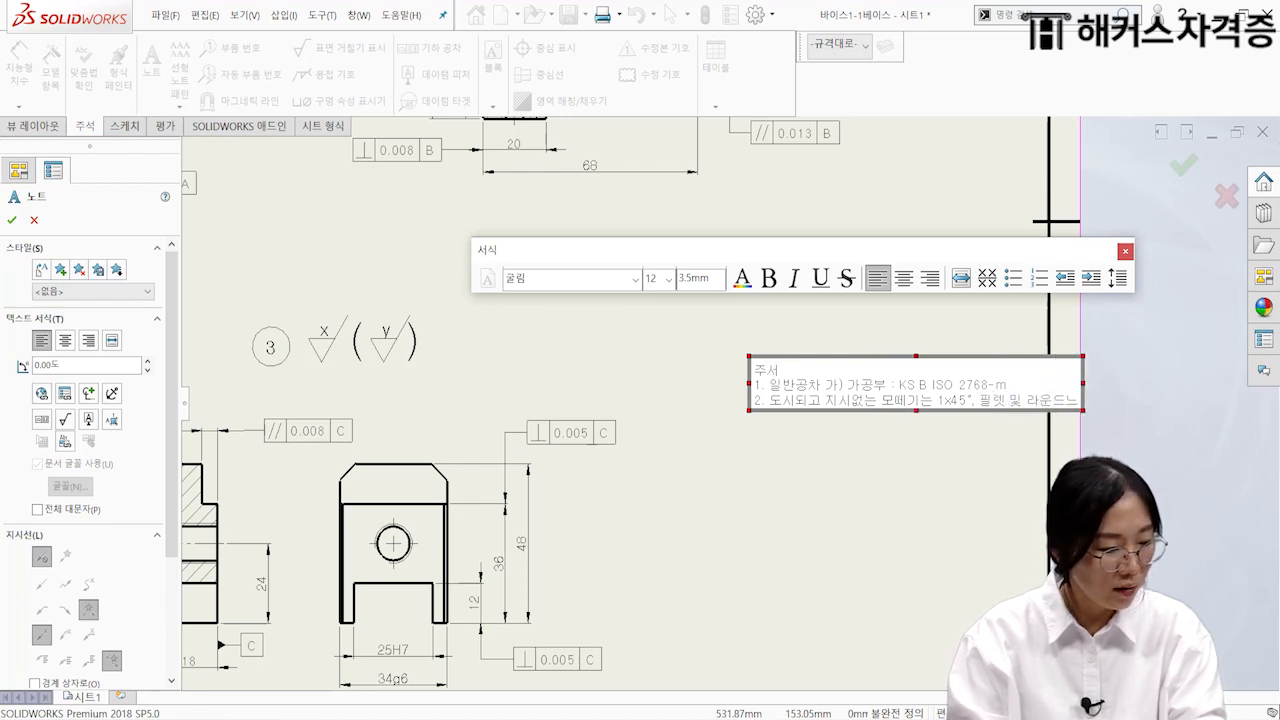
text(s)
text( R3)
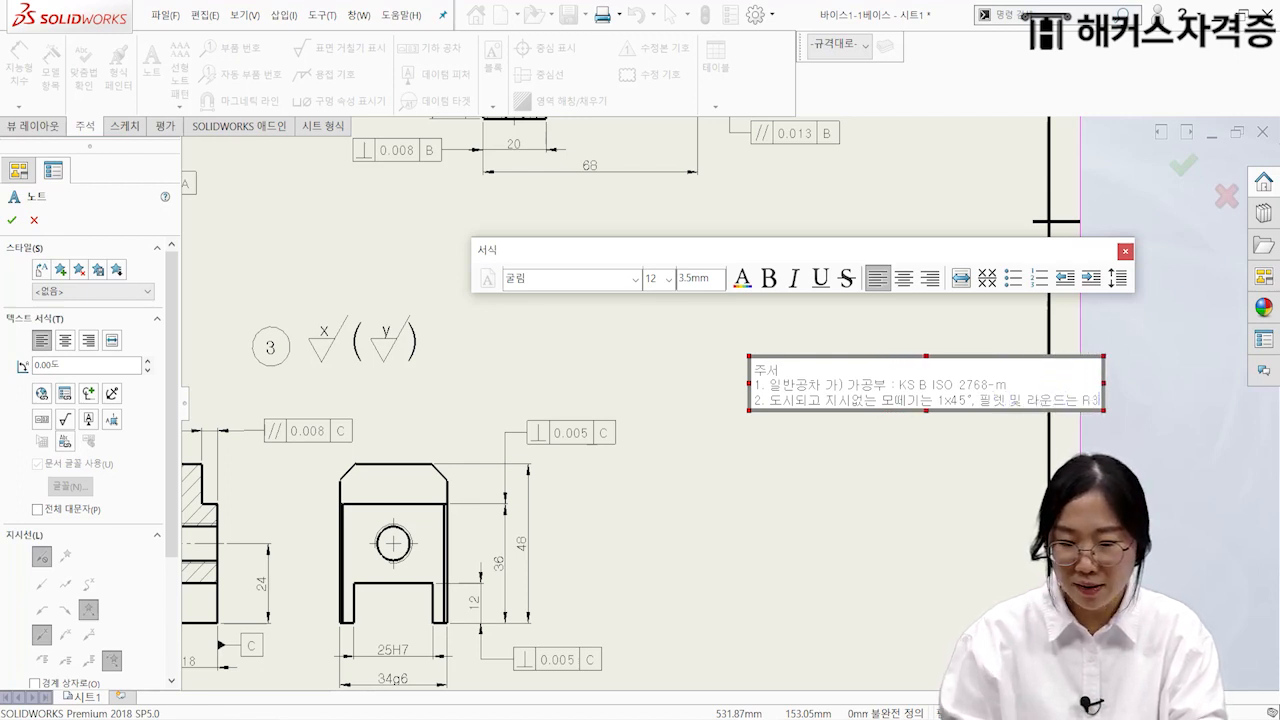
Step: Finish the note without placing another copy and move it so its text fits inside the sheet border
key(Return)
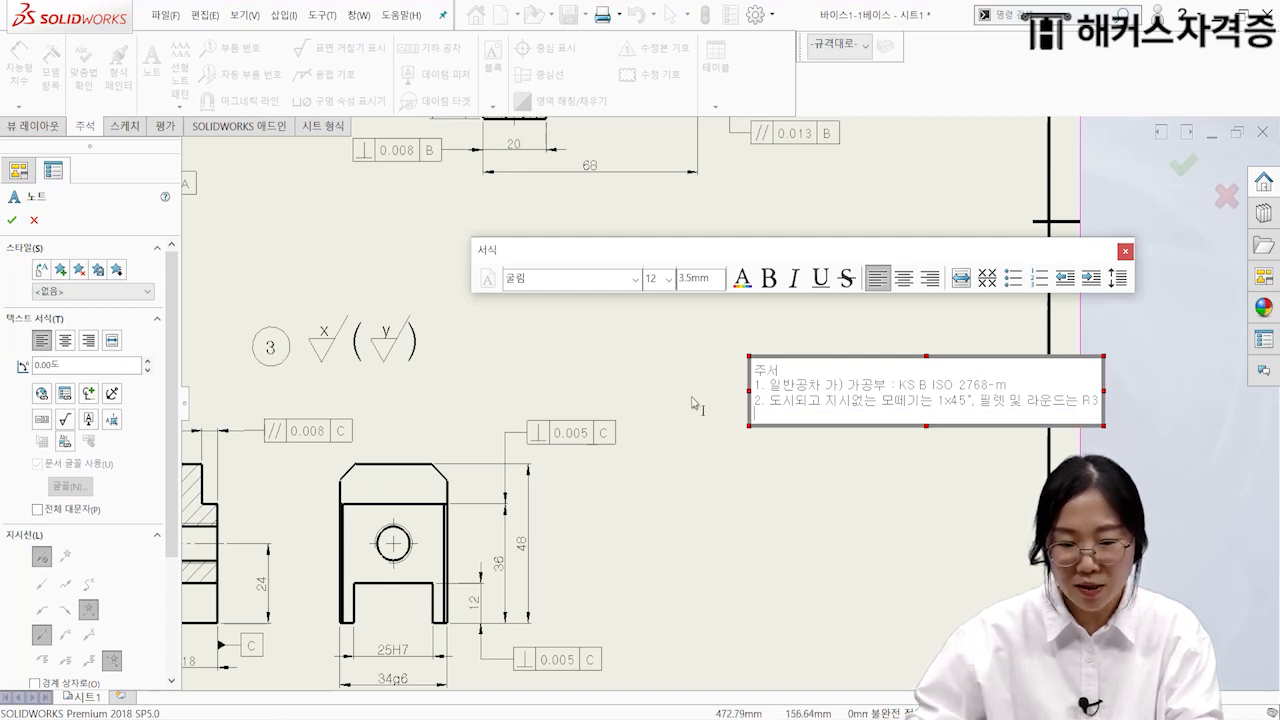
click(640, 385)
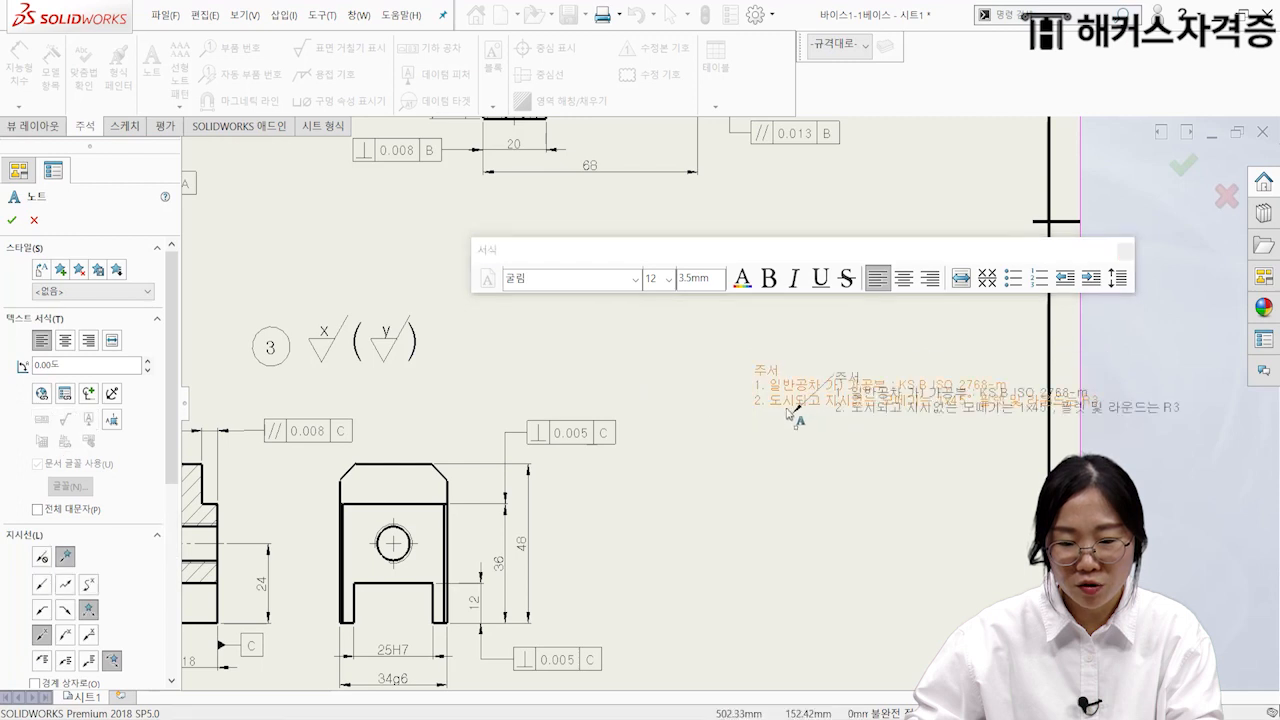
key(Escape)
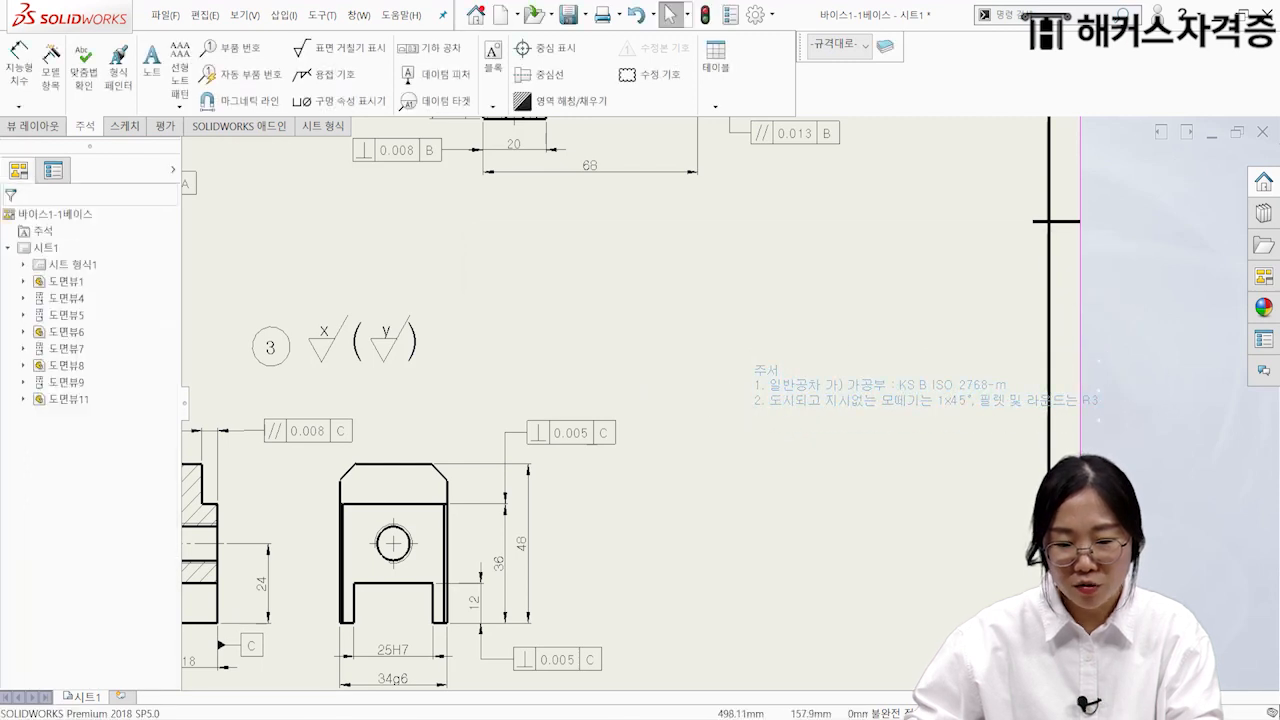
click(785, 386)
drag(785, 386, 709, 396)
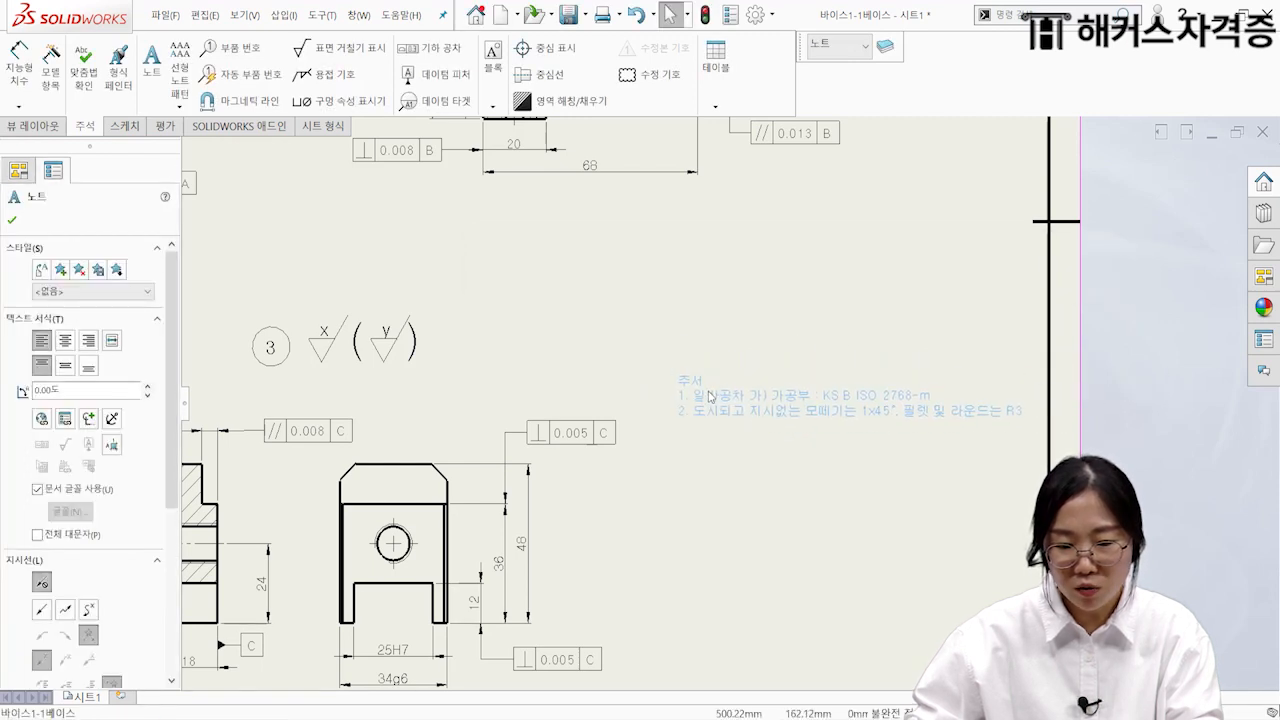
Step: Reopen the note for editing and start a new line numbered "3." below the fillet and round specification
double_click(796, 406)
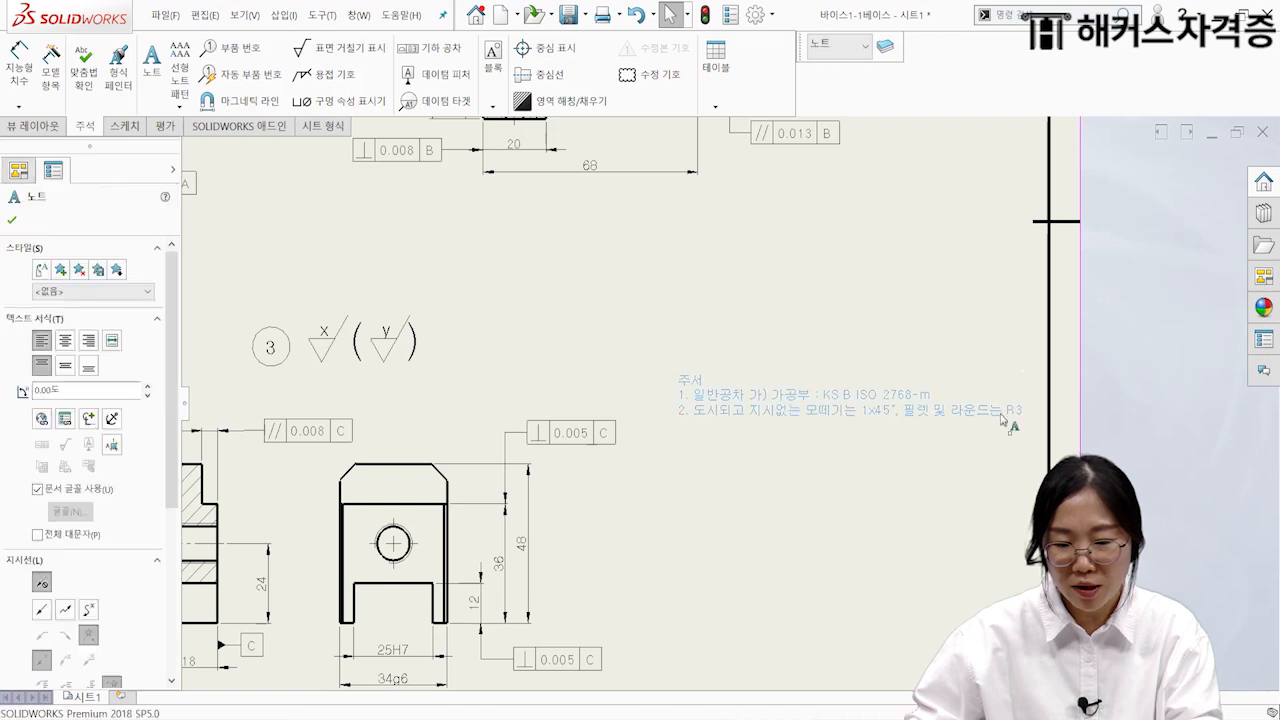
click(1021, 412)
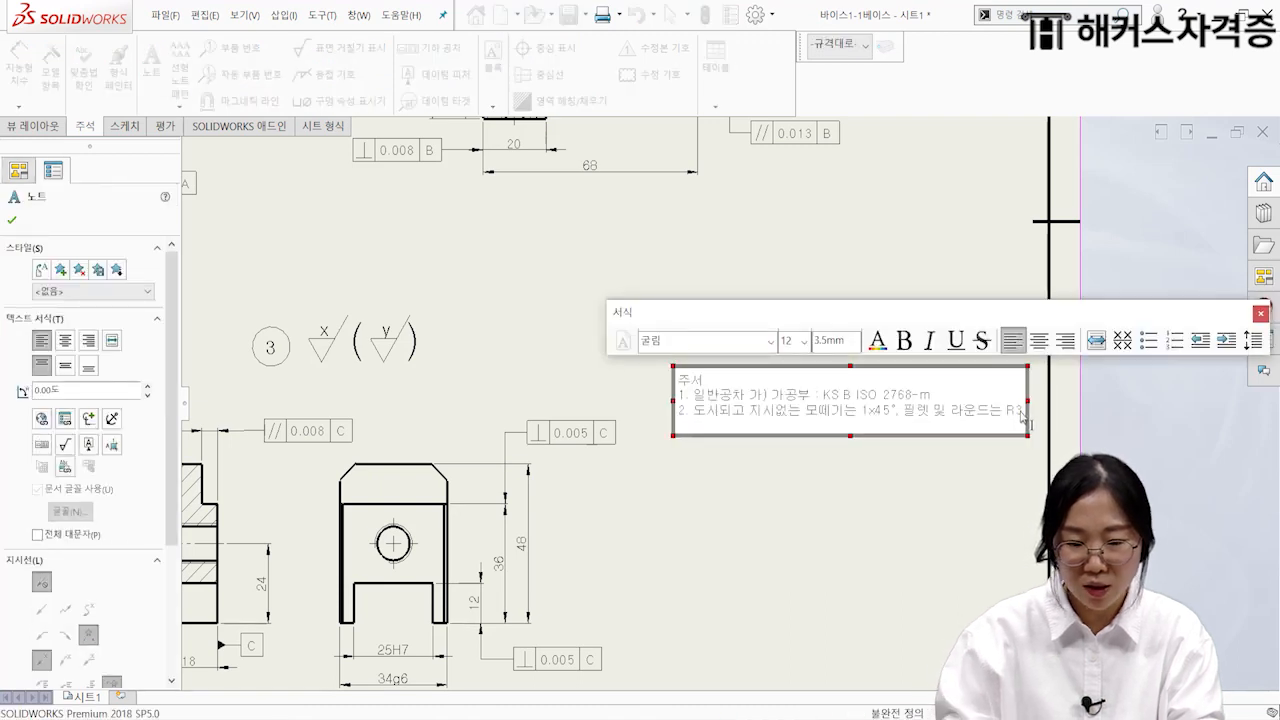
text(3.)
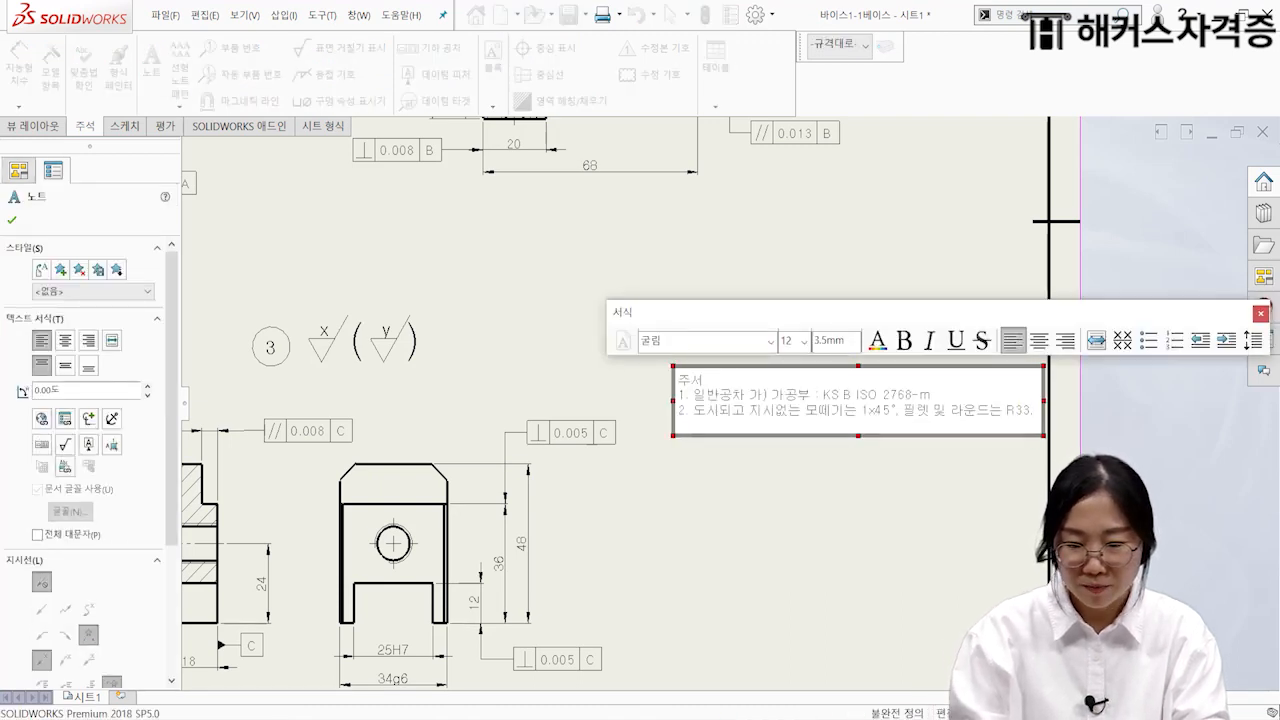
key(BackSpace)
key(BackSpace)
key(Return)
text(3.)
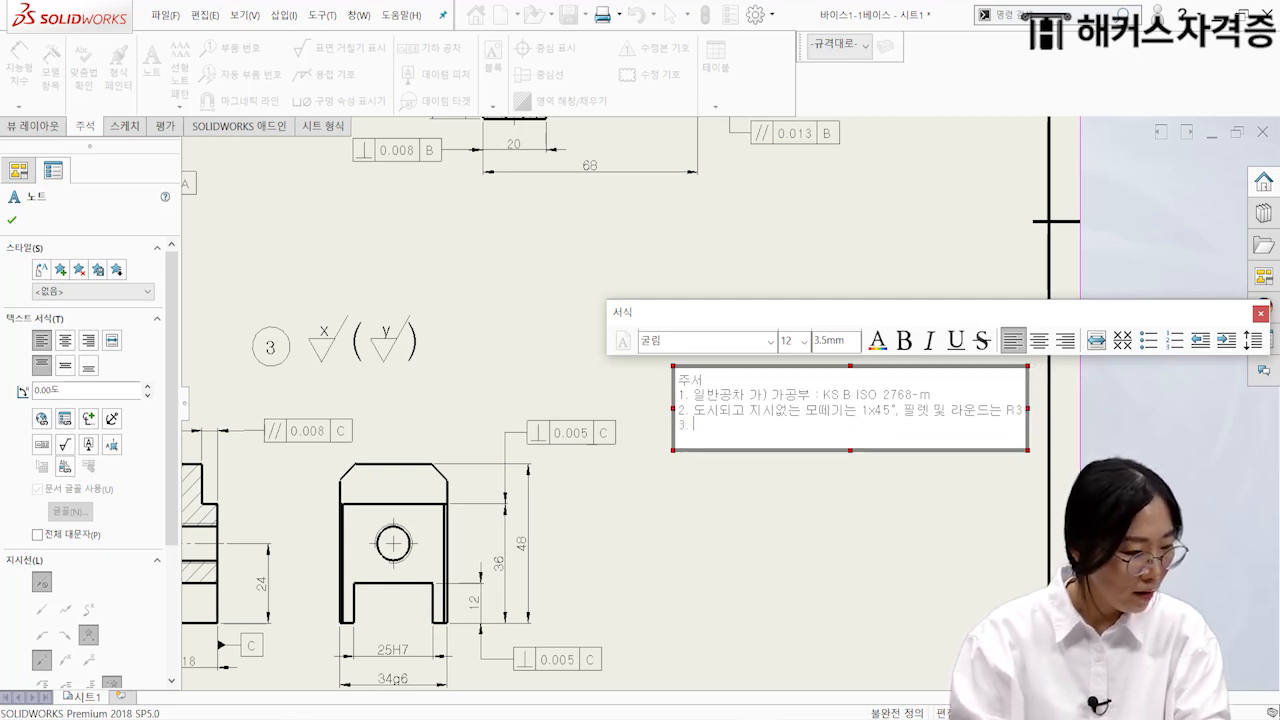
Step: Complete the note's third line with "일반 모떼기는 0.2x45°", inserting the degree sign as a symbol
text( dlfqks)
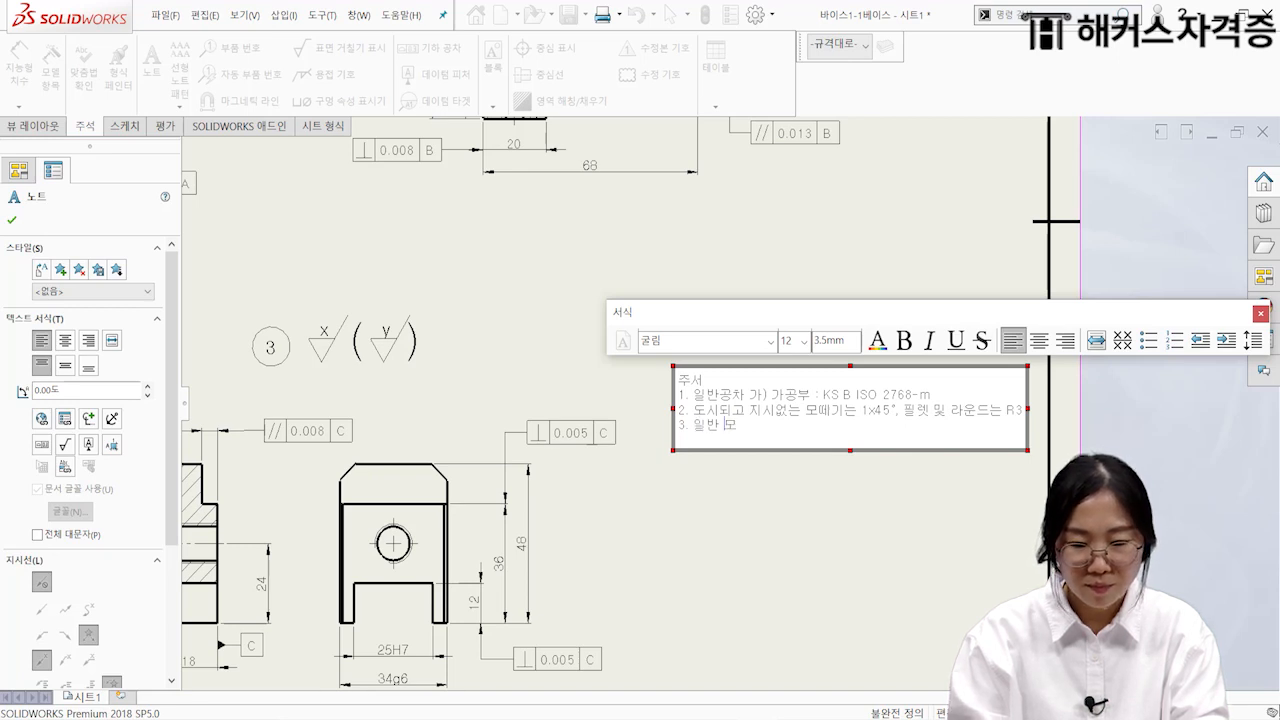
text( ahEprlsm)
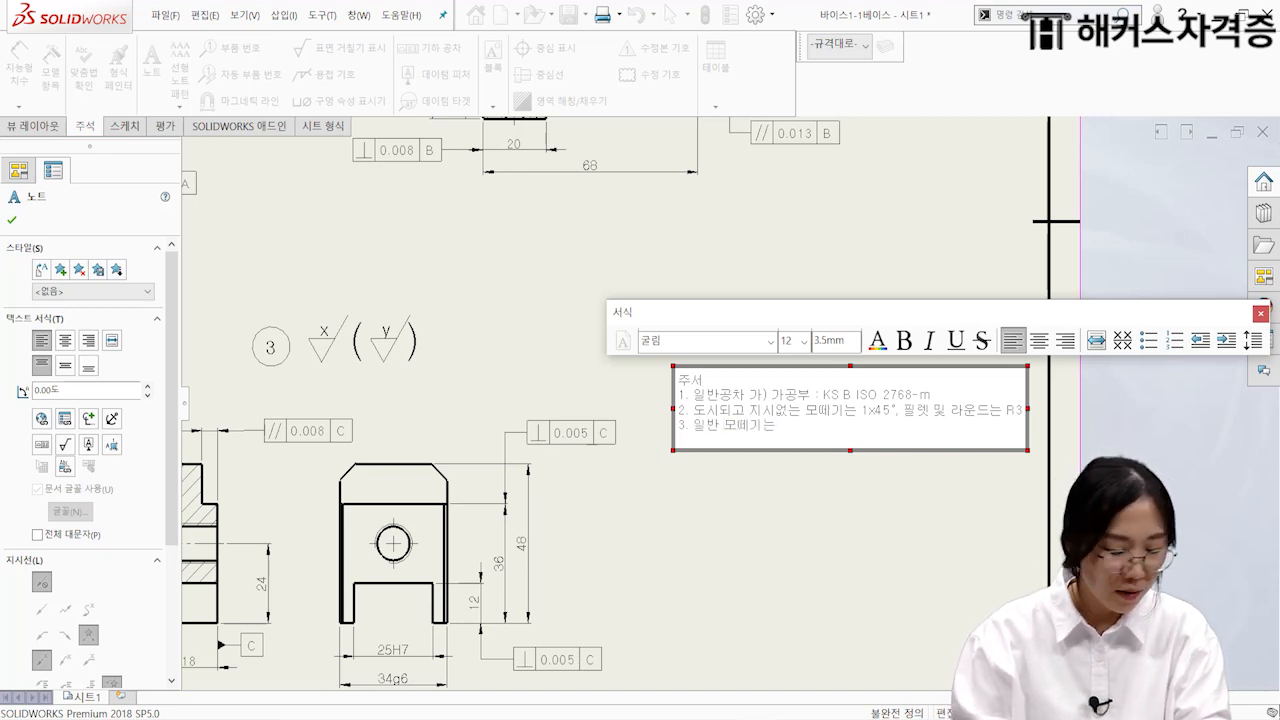
text(s)
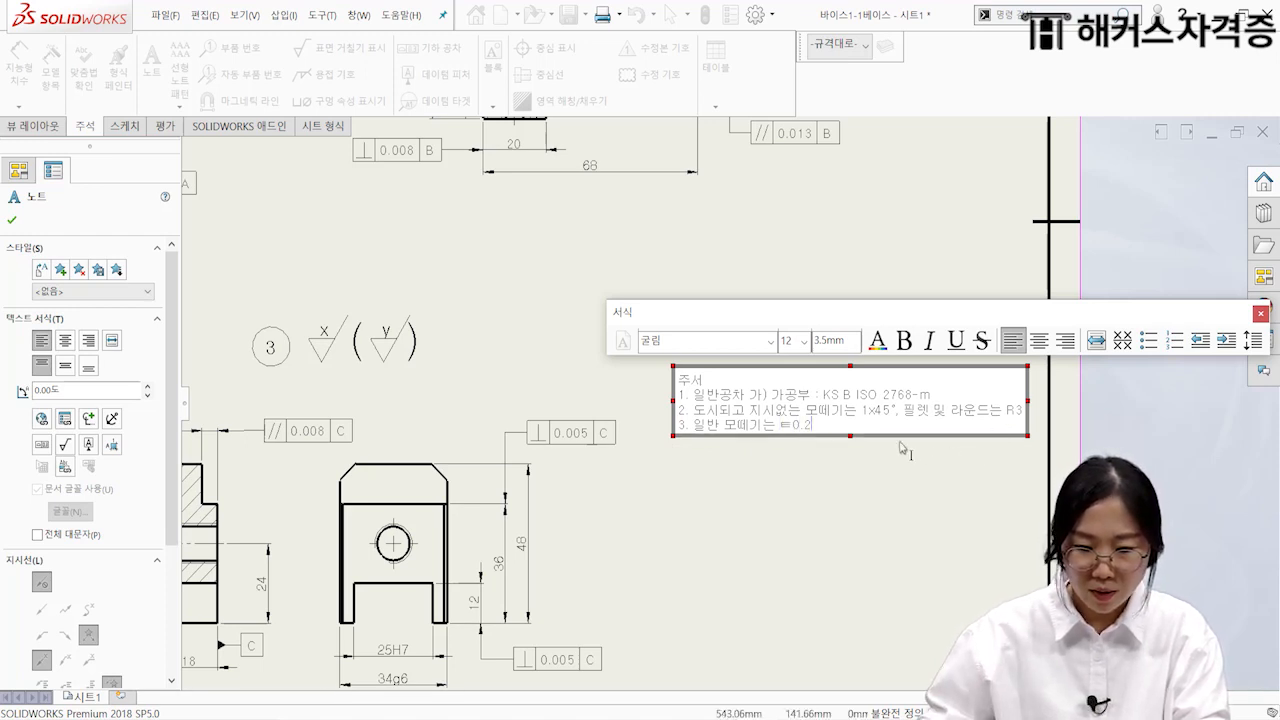
drag(779, 427, 793, 430)
key(Delete)
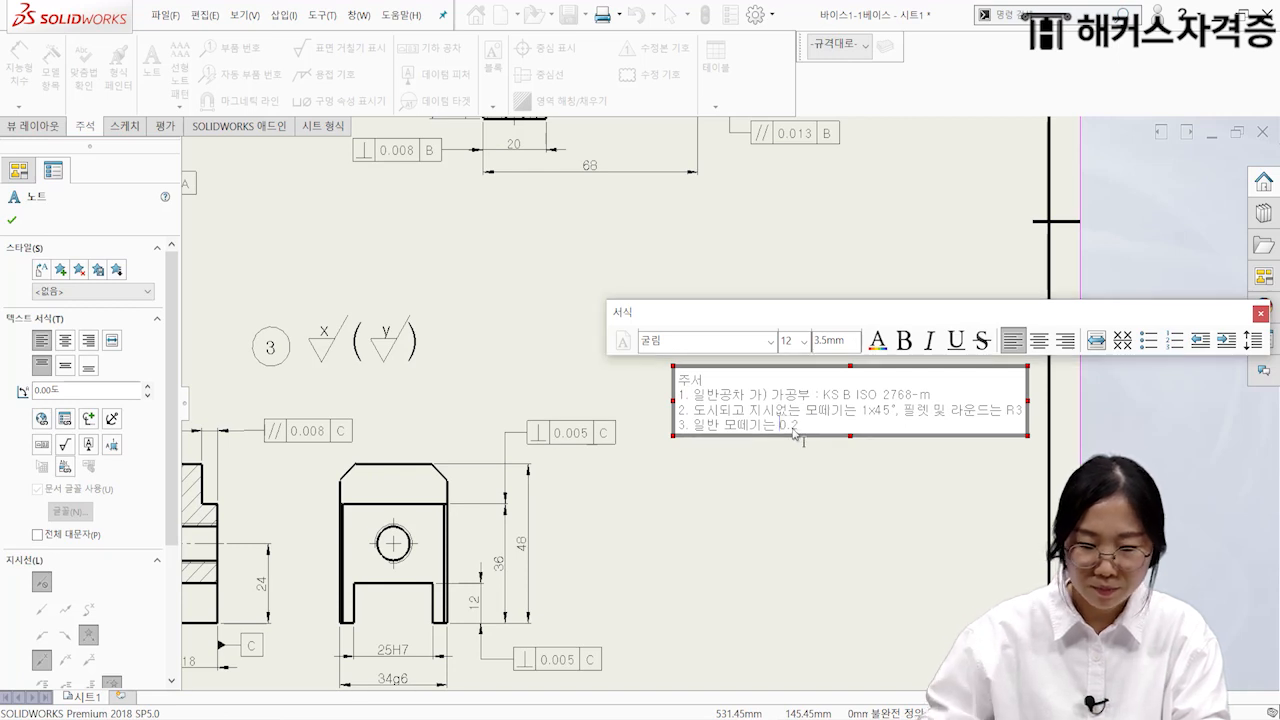
text(f)
key(BackSpace)
text(x45)
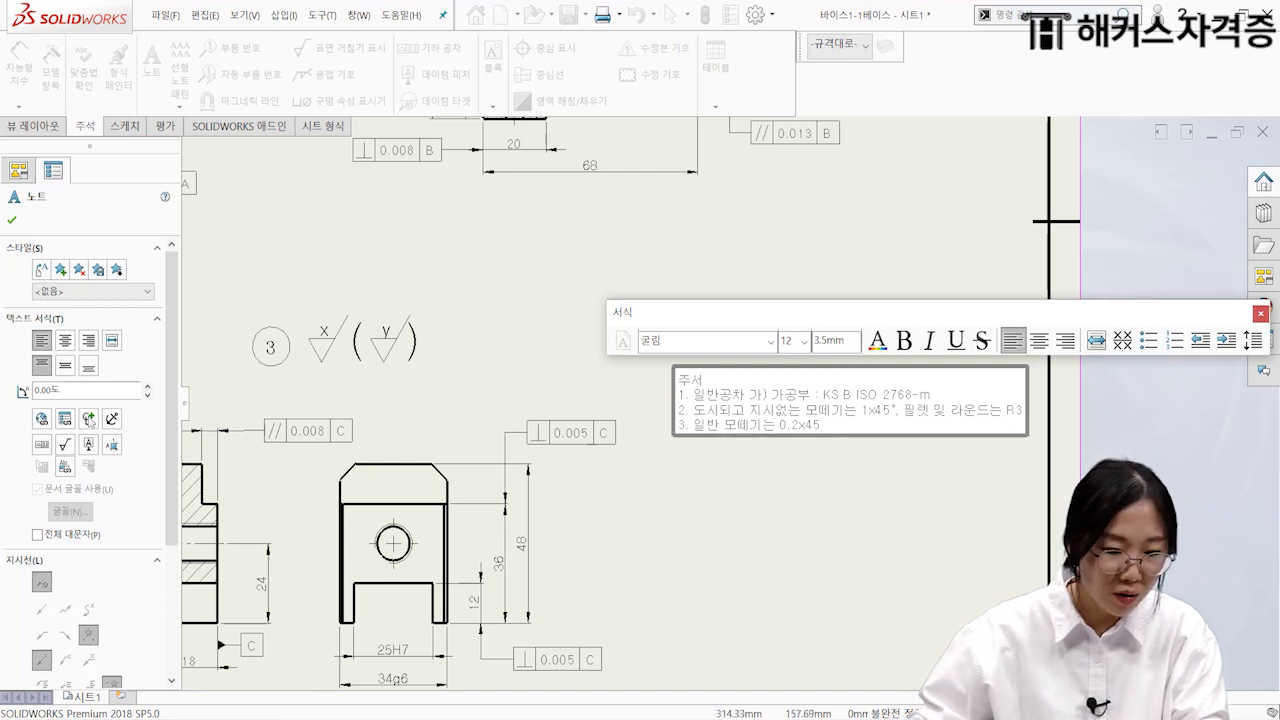
click(90, 420)
click(117, 445)
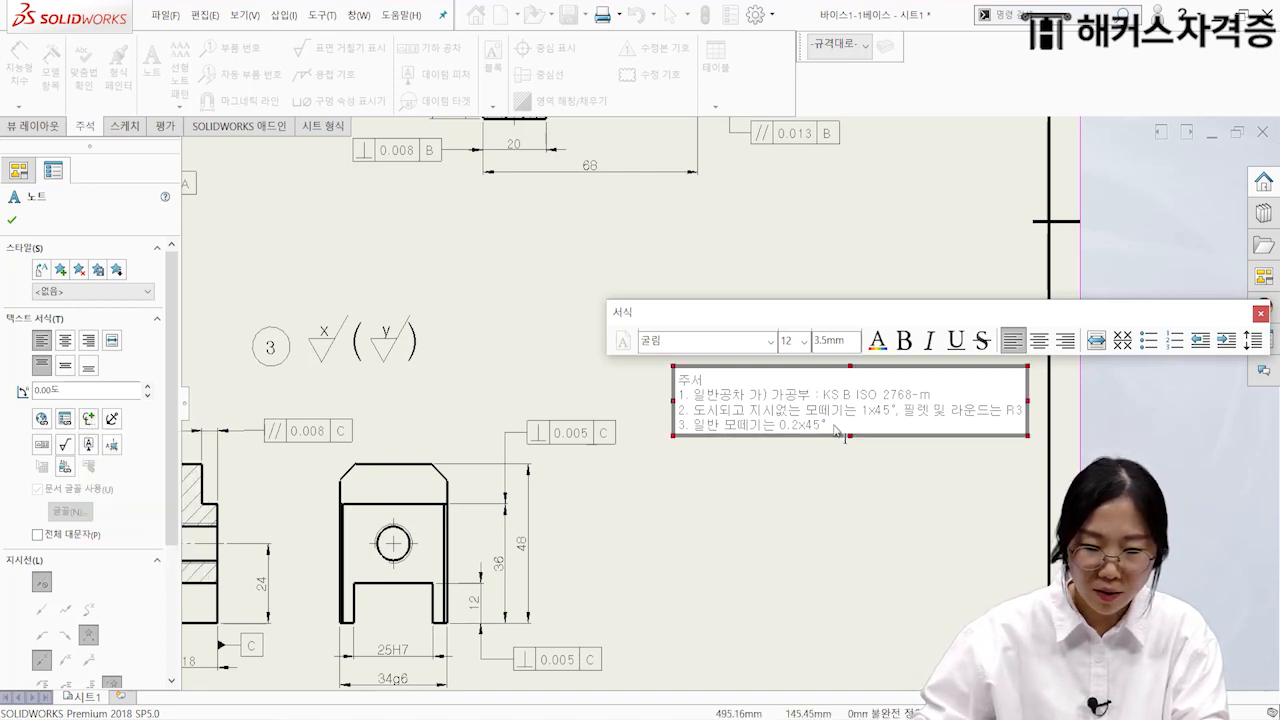
Step: Add the note line "4. 전체열처리 HRC50±2 (품번 : 2, 3, 5)", inserting the plus-minus sign as a symbol
key(Return)
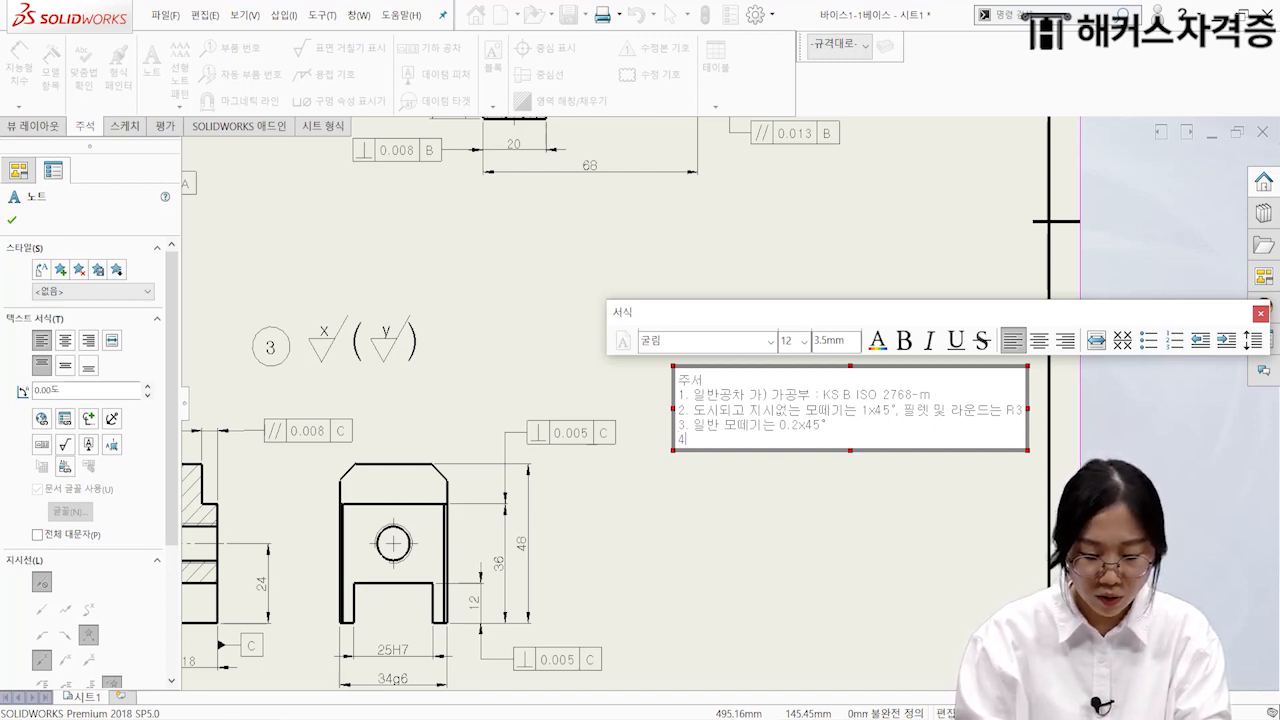
text(4. )
text(전ㅊ)
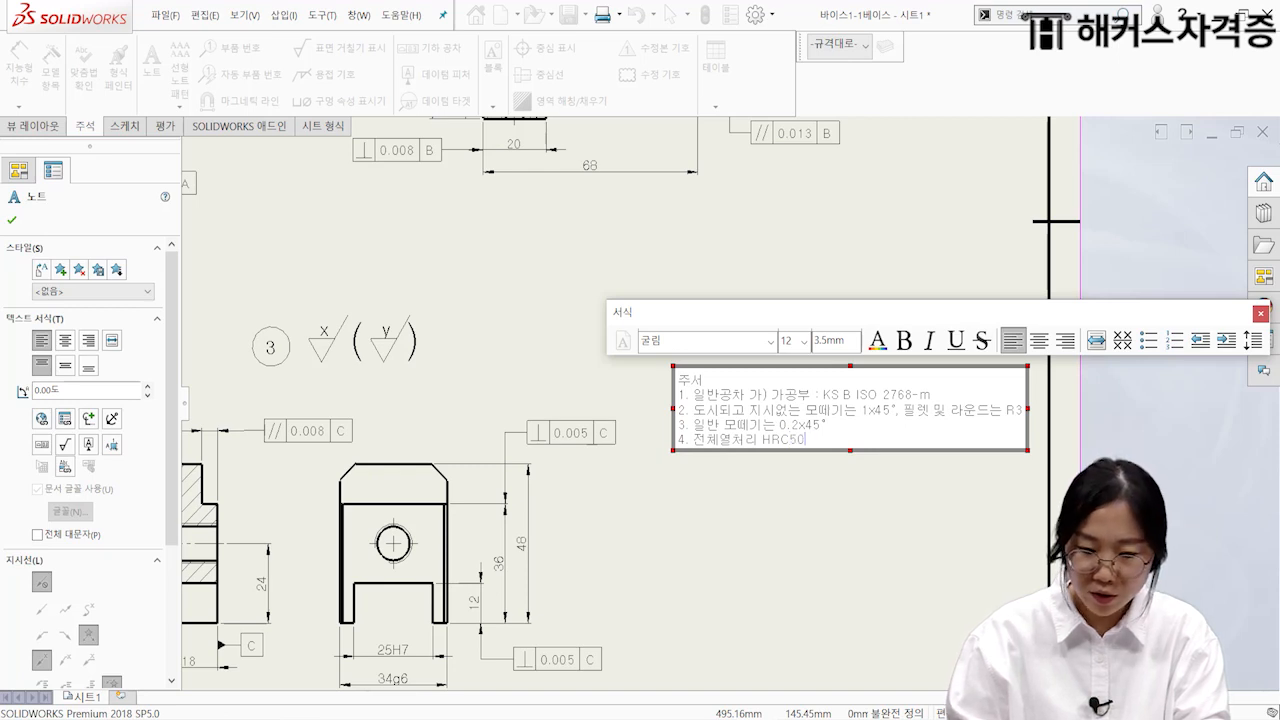
click(88, 418)
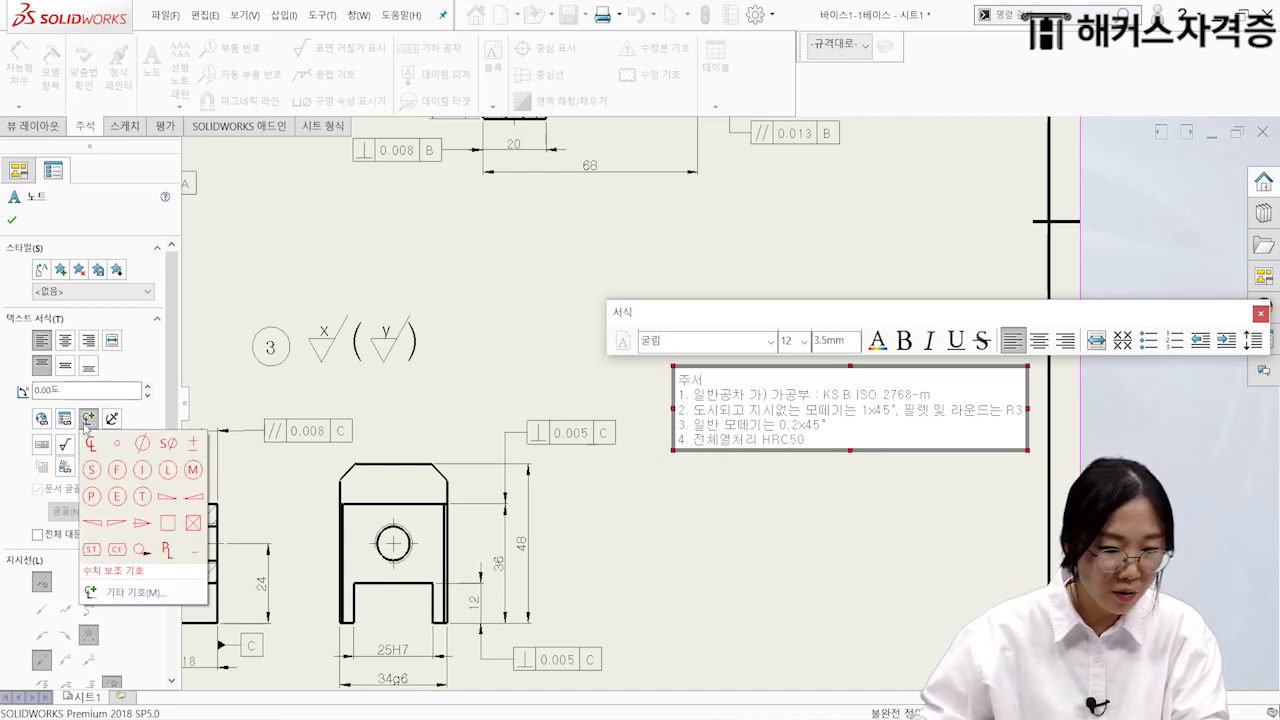
click(195, 450)
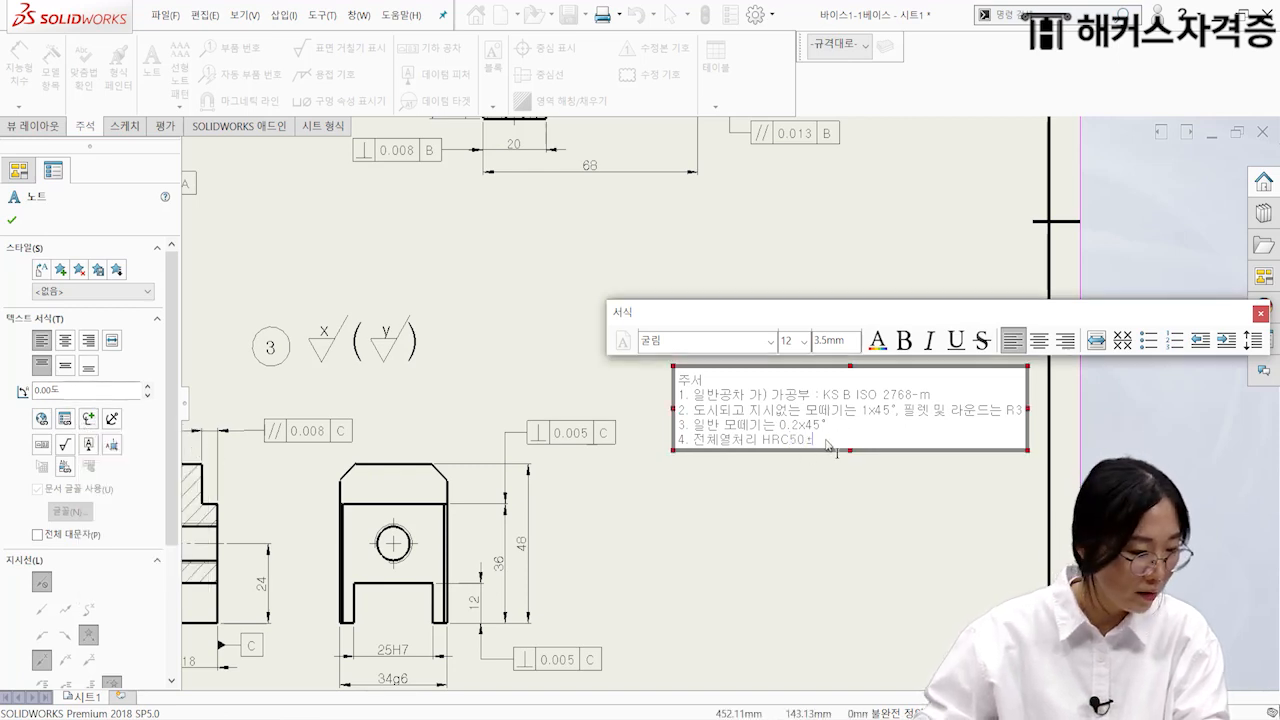
text(2 (vnaqjs)
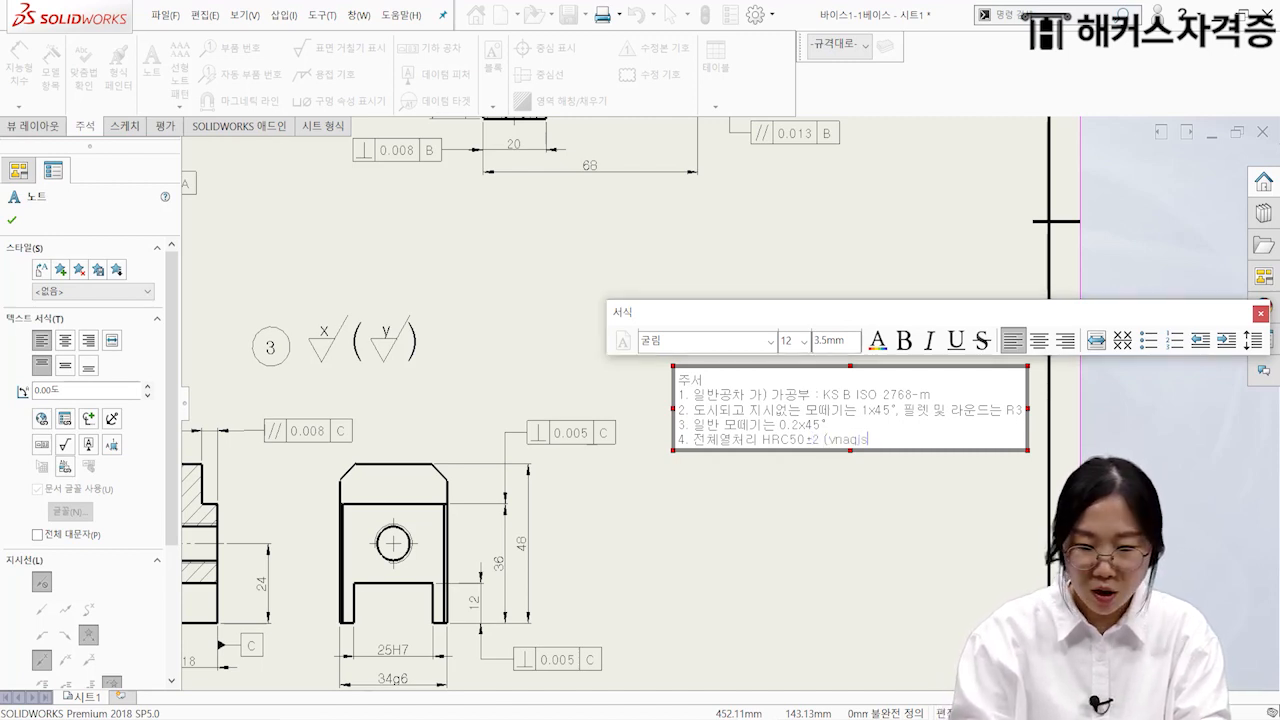
key(BackSpace)
key(BackSpace)
key(BackSpace)
key(BackSpace)
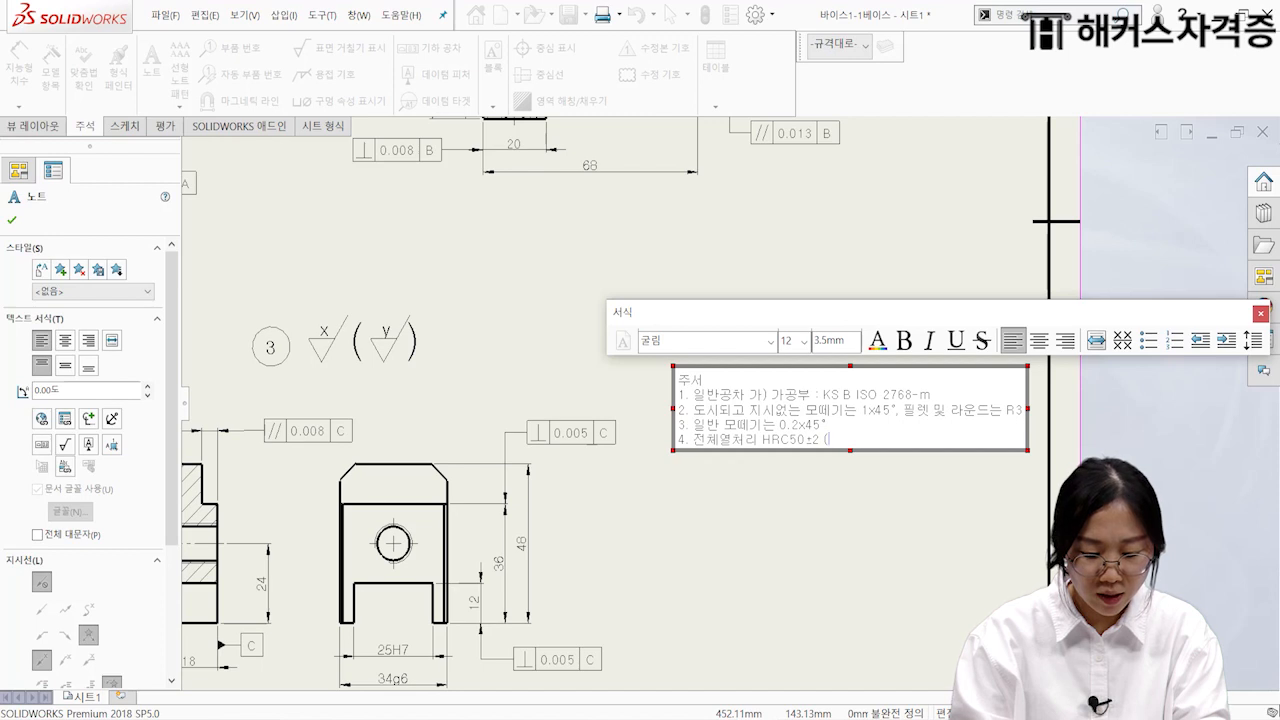
text(품번 : 2, 3, 5)
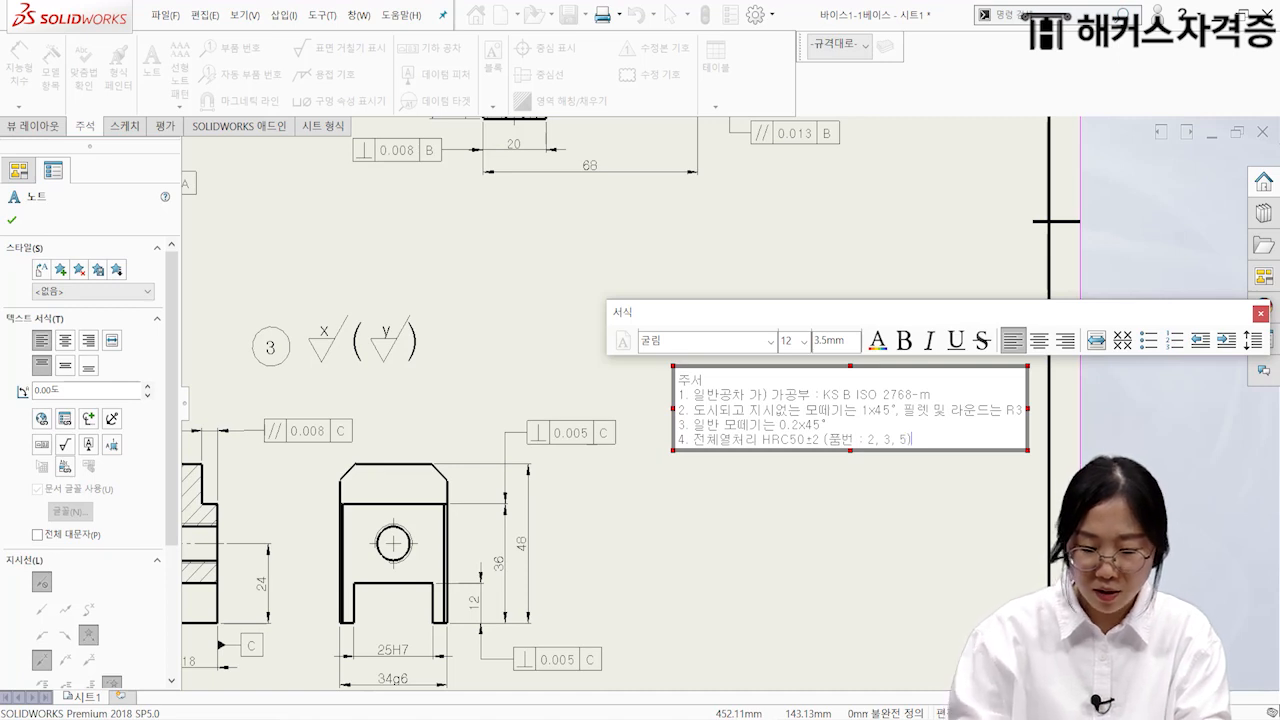
Step: Add the note line "5. 표면거칠기 기호 비교표" with blank lines below it
key(Return)
text(5.)
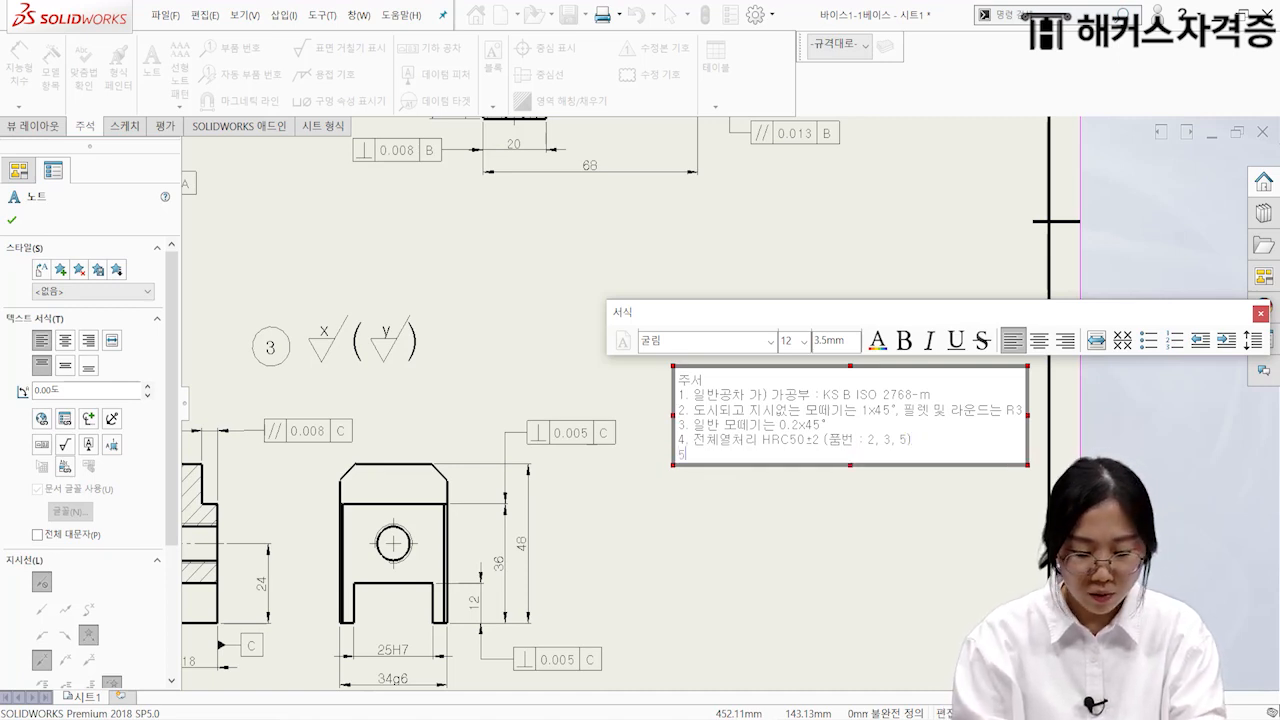
text( 표)
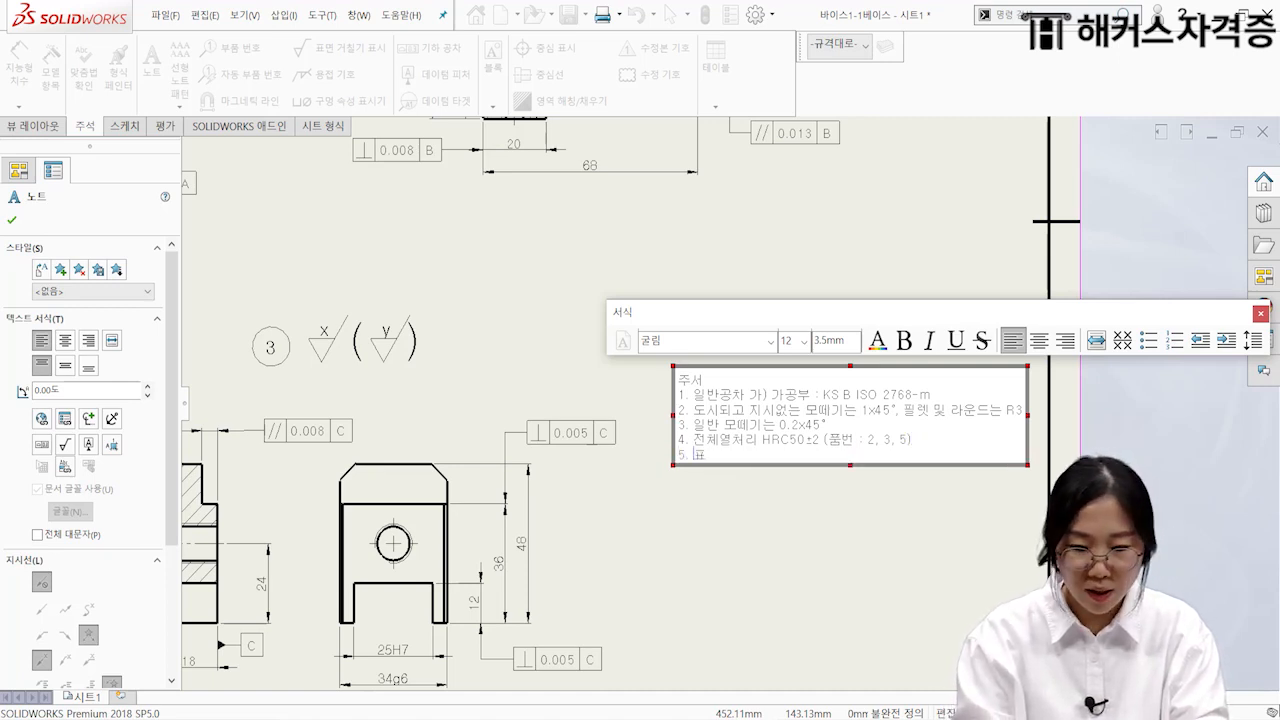
text(면거칠기)
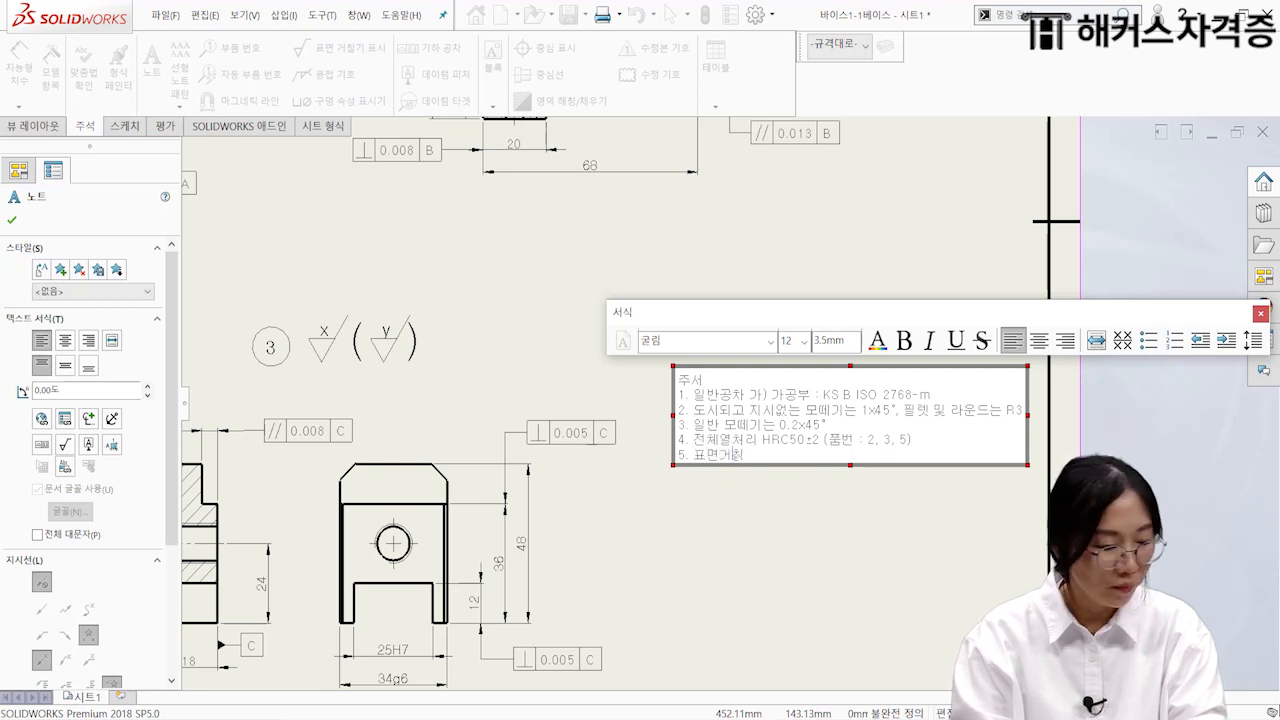
text( ㅇ)
text(호 비교표)
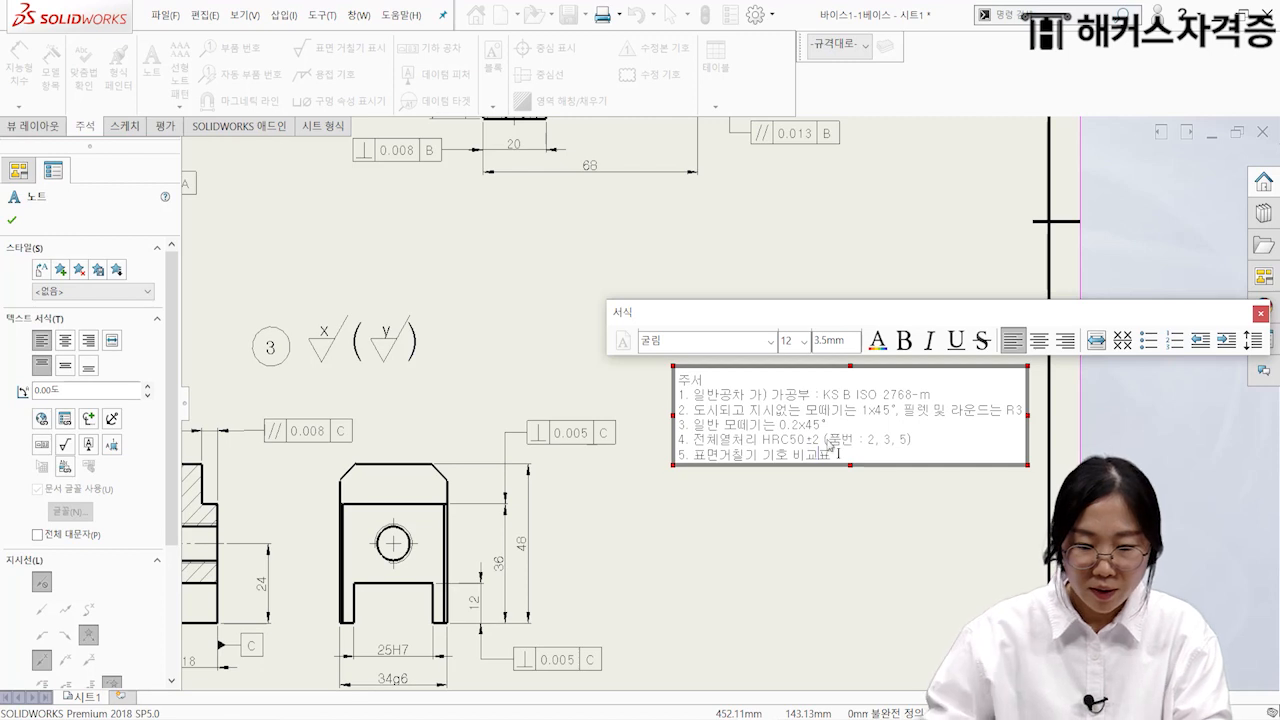
key(Return)
key(Return)
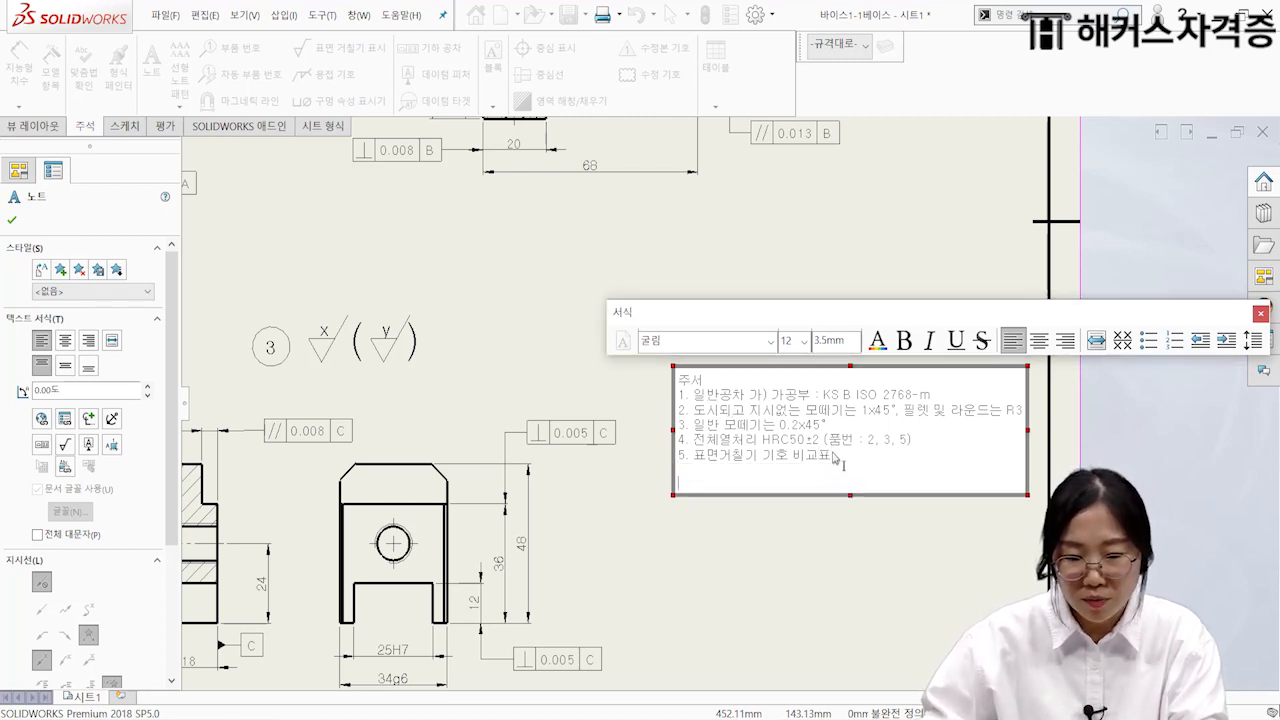
Step: Select the note text from the heading through line 5 and set its paragraph spacing to 5 mm
drag(812, 466, 681, 398)
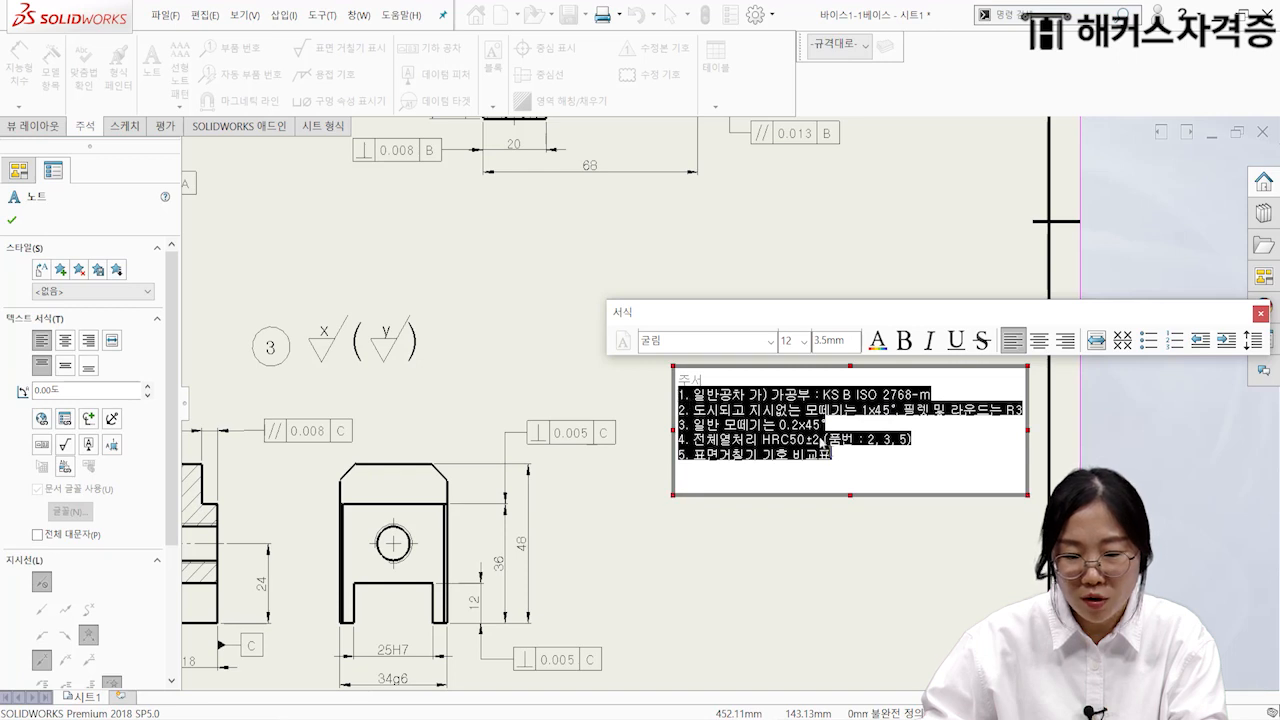
click(838, 455)
drag(838, 458, 677, 380)
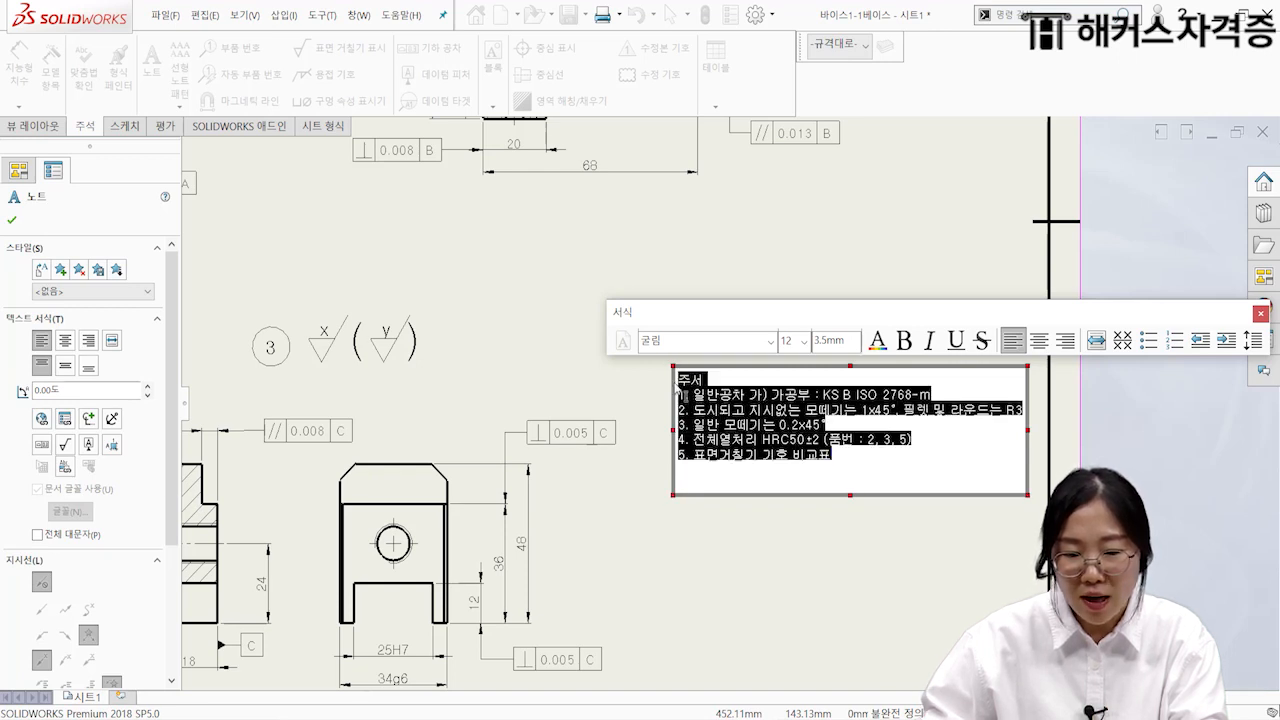
click(1252, 341)
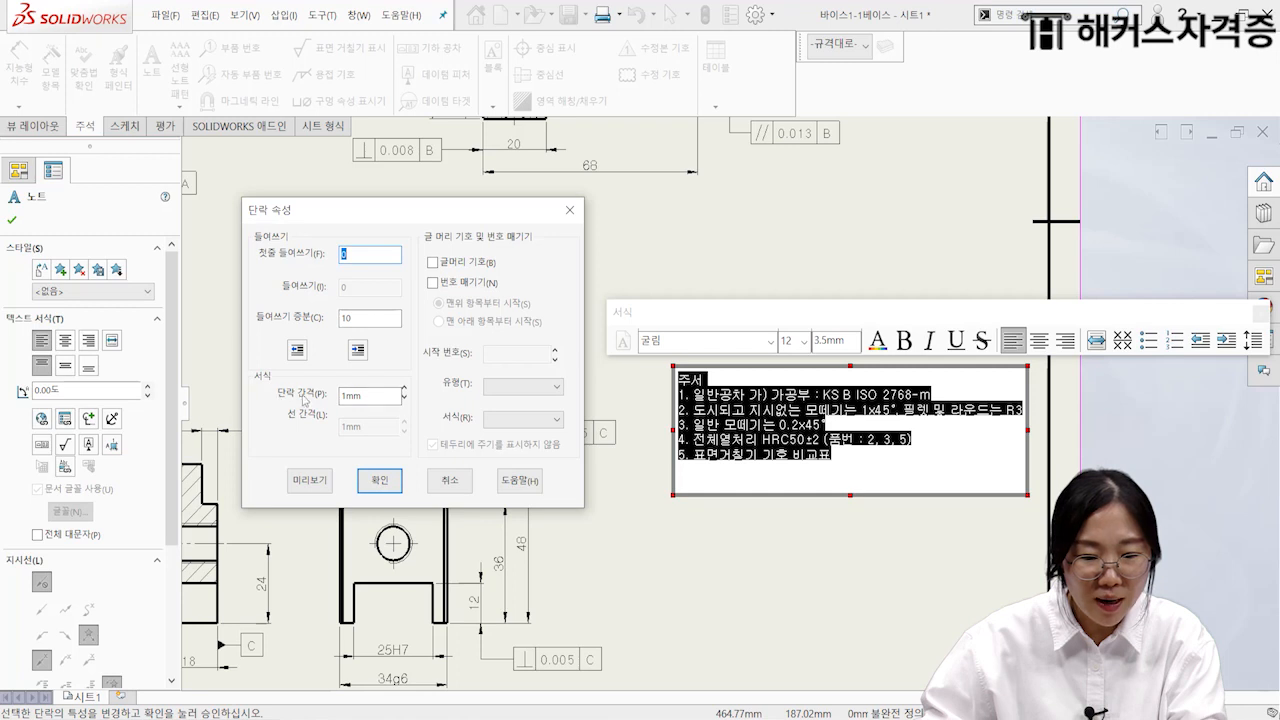
drag(381, 398, 281, 392)
text(5)
key(Return)
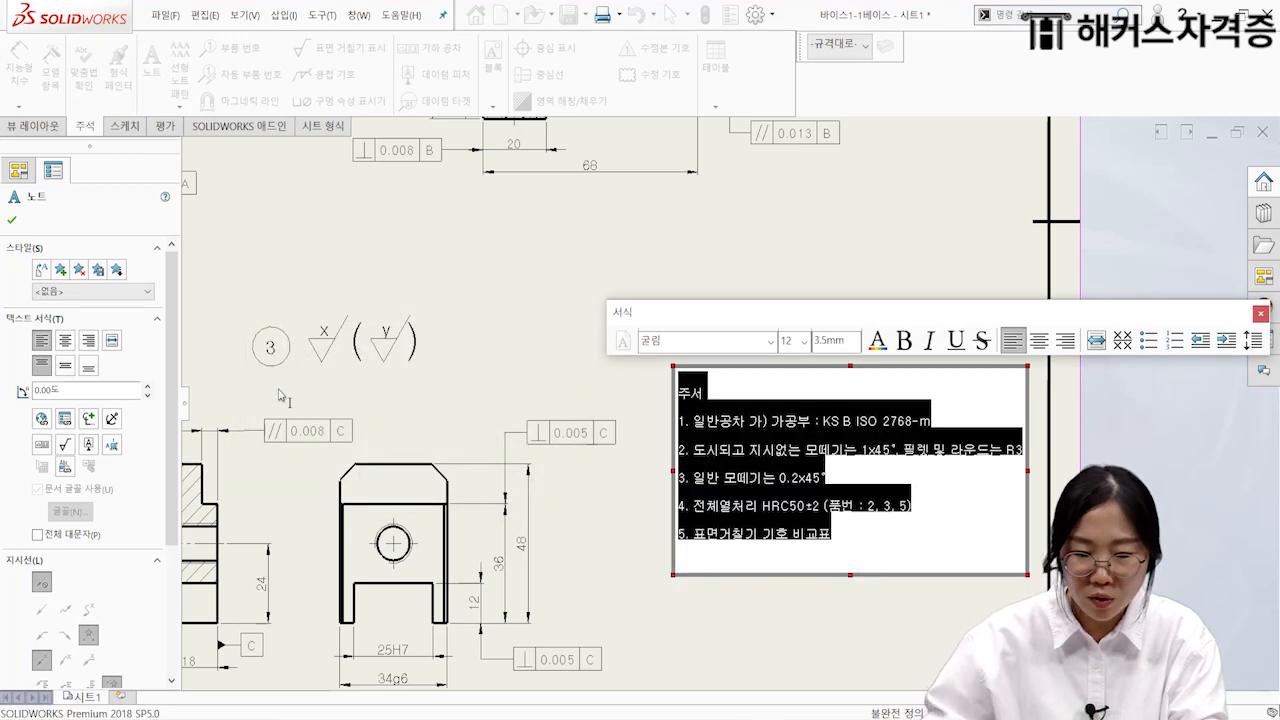
Step: Set the paragraph spacing of the selected note text to 3 mm
click(1252, 341)
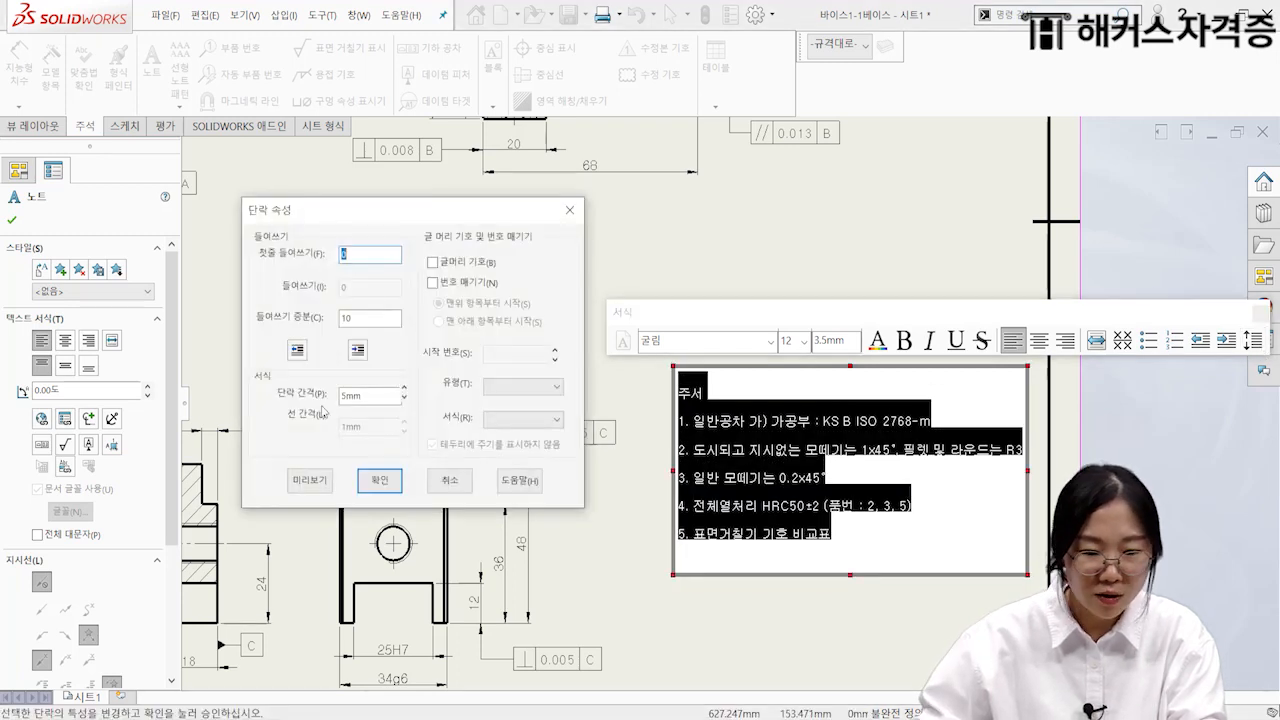
double_click(370, 396)
text(3)
key(Return)
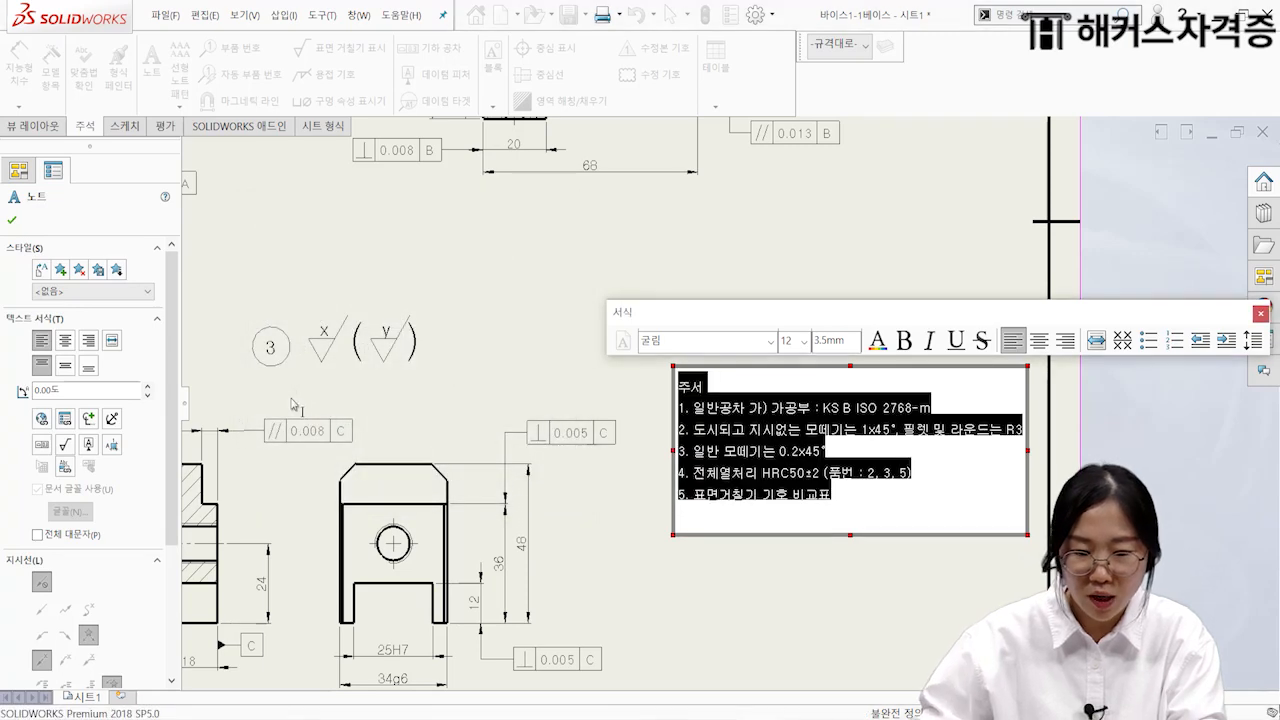
Step: Insert a machining-required surface finish symbol with the value "w" on a new line below note line 5
click(845, 497)
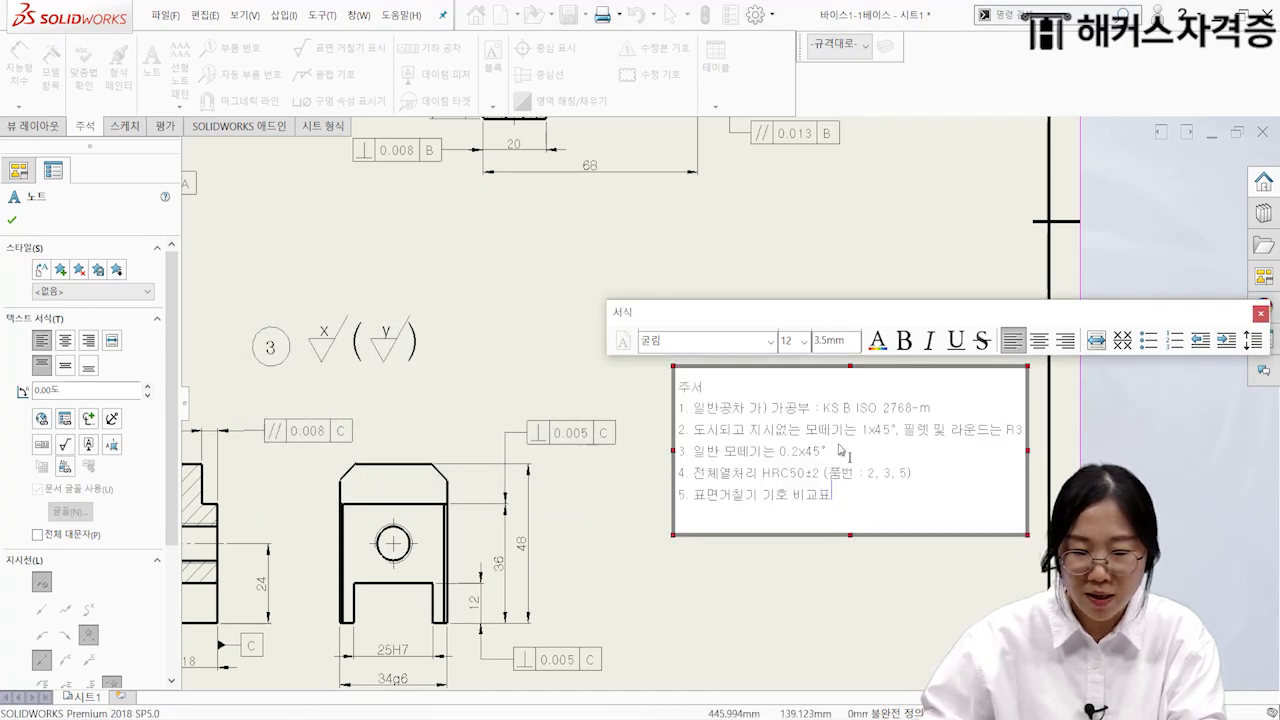
key(Return)
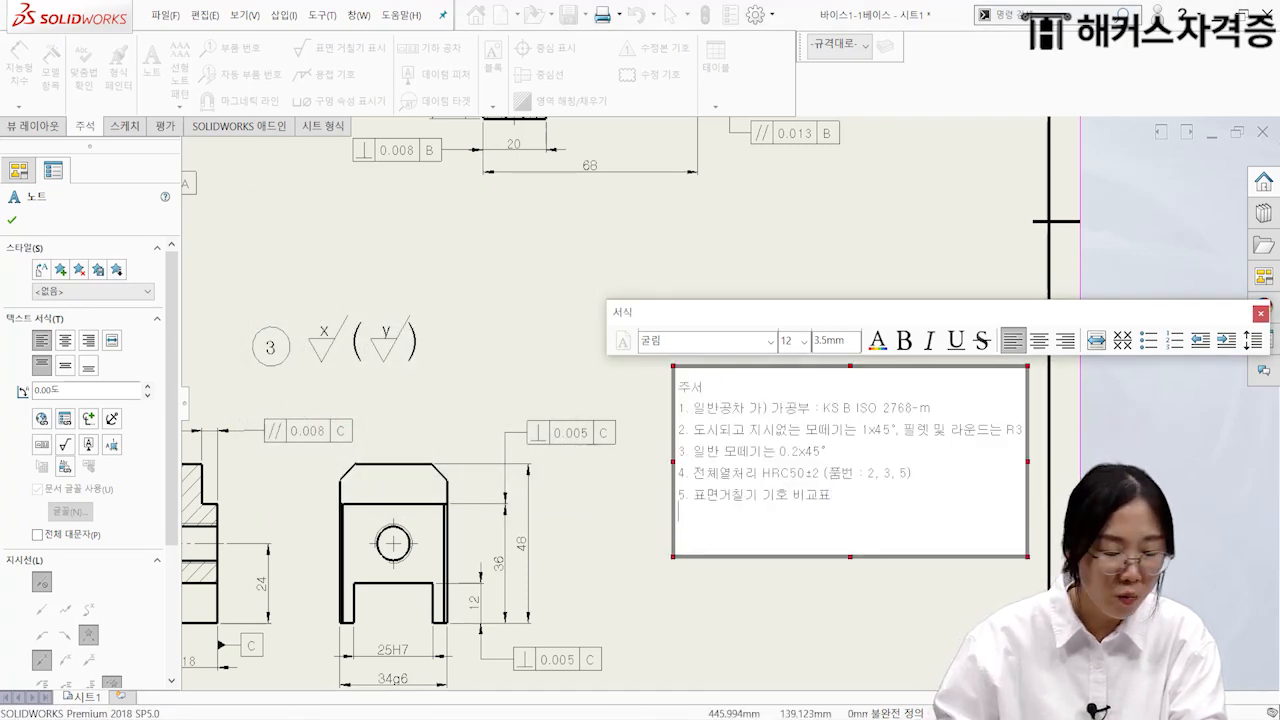
key(Return)
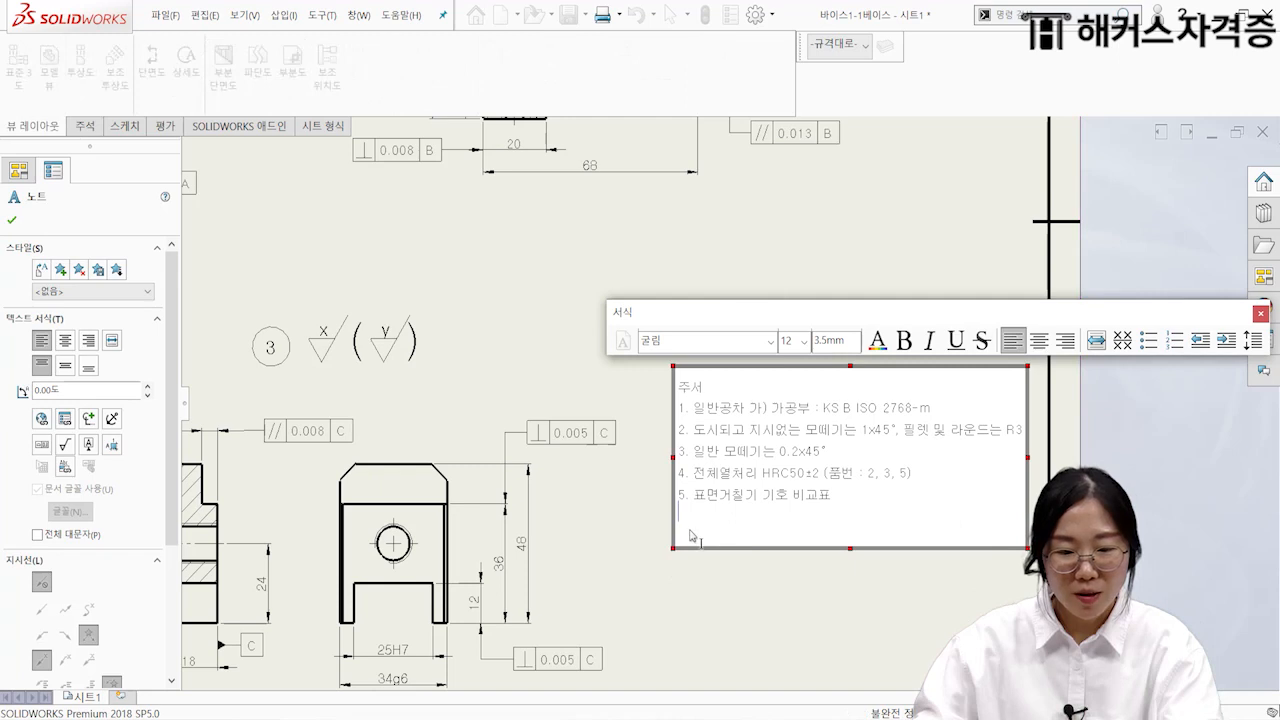
click(691, 533)
click(702, 518)
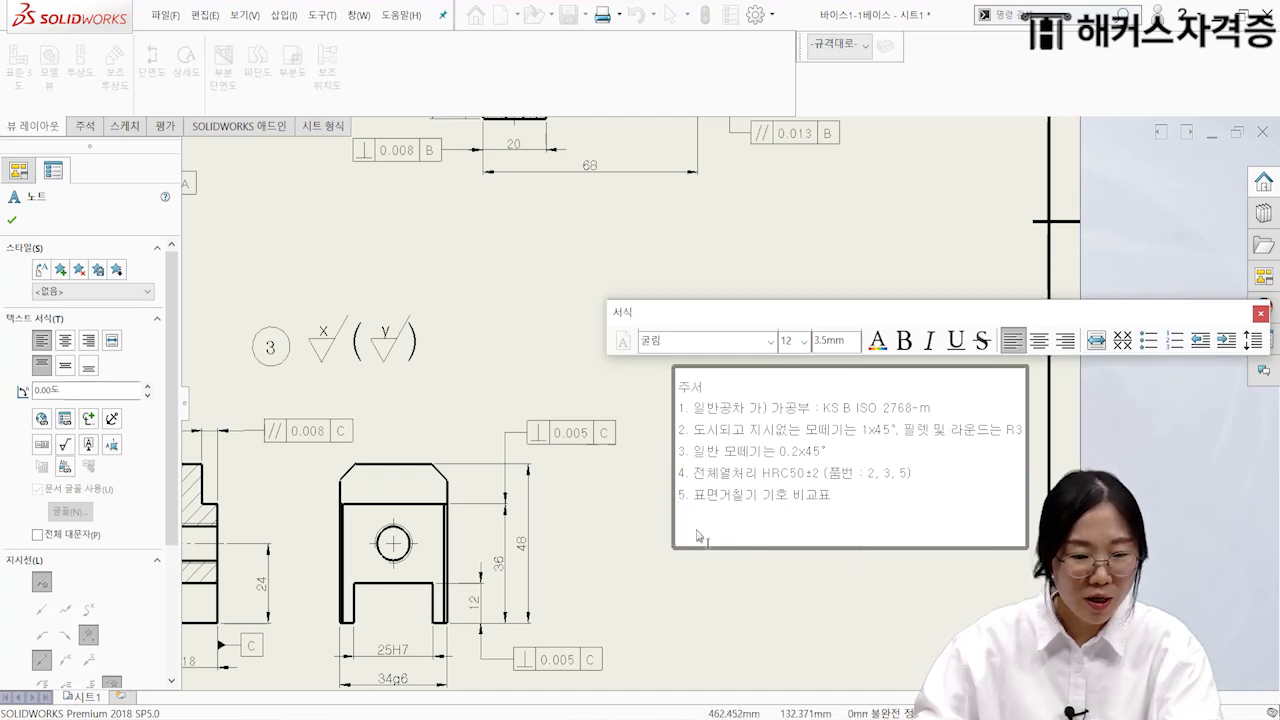
click(65, 444)
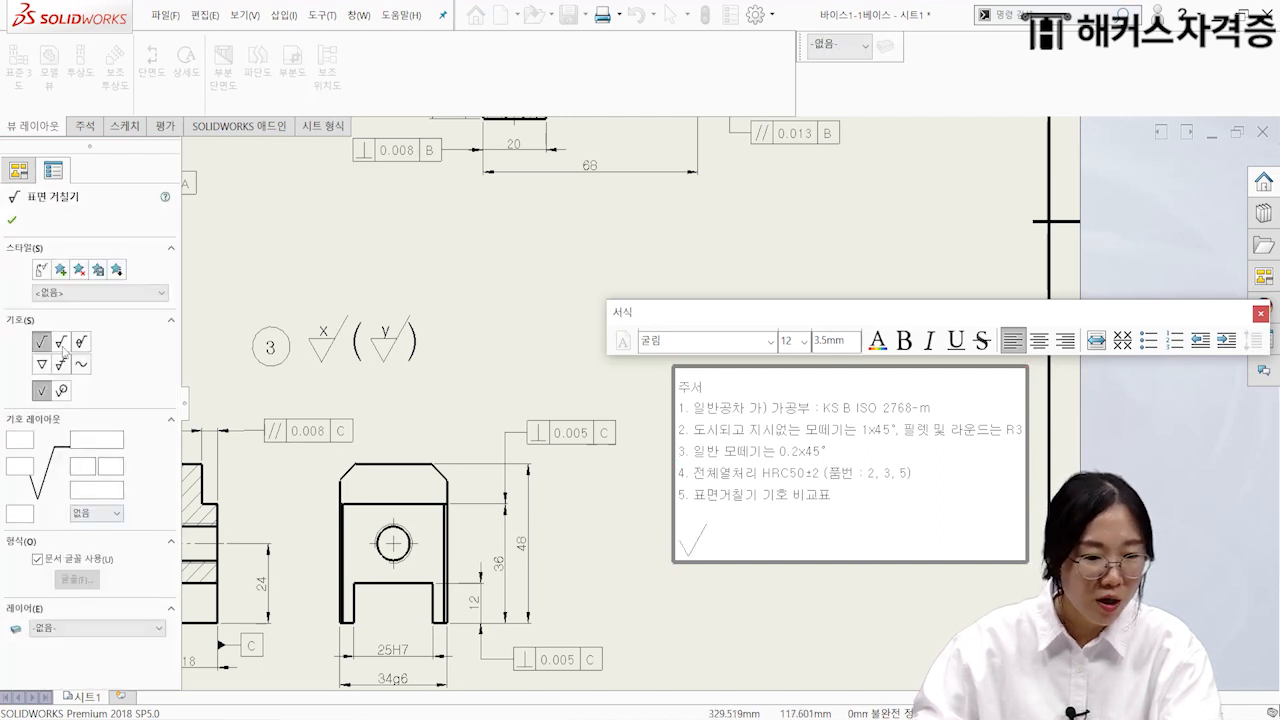
click(63, 342)
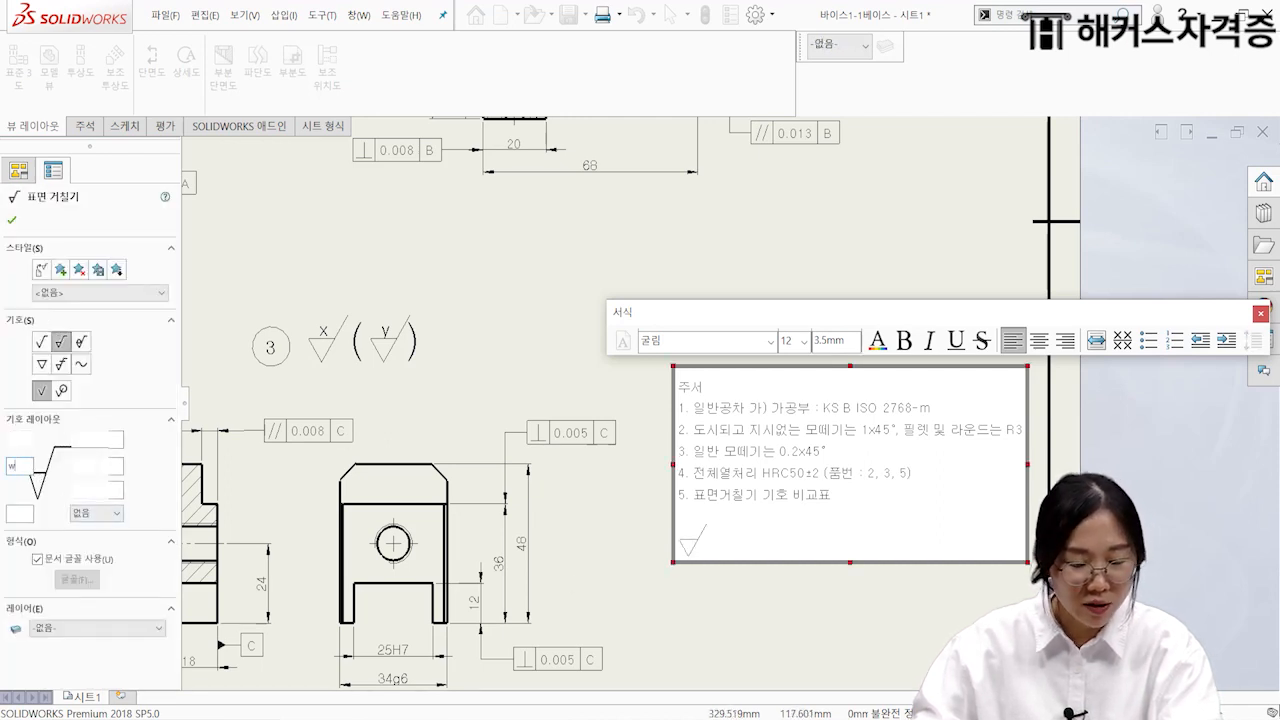
click(716, 546)
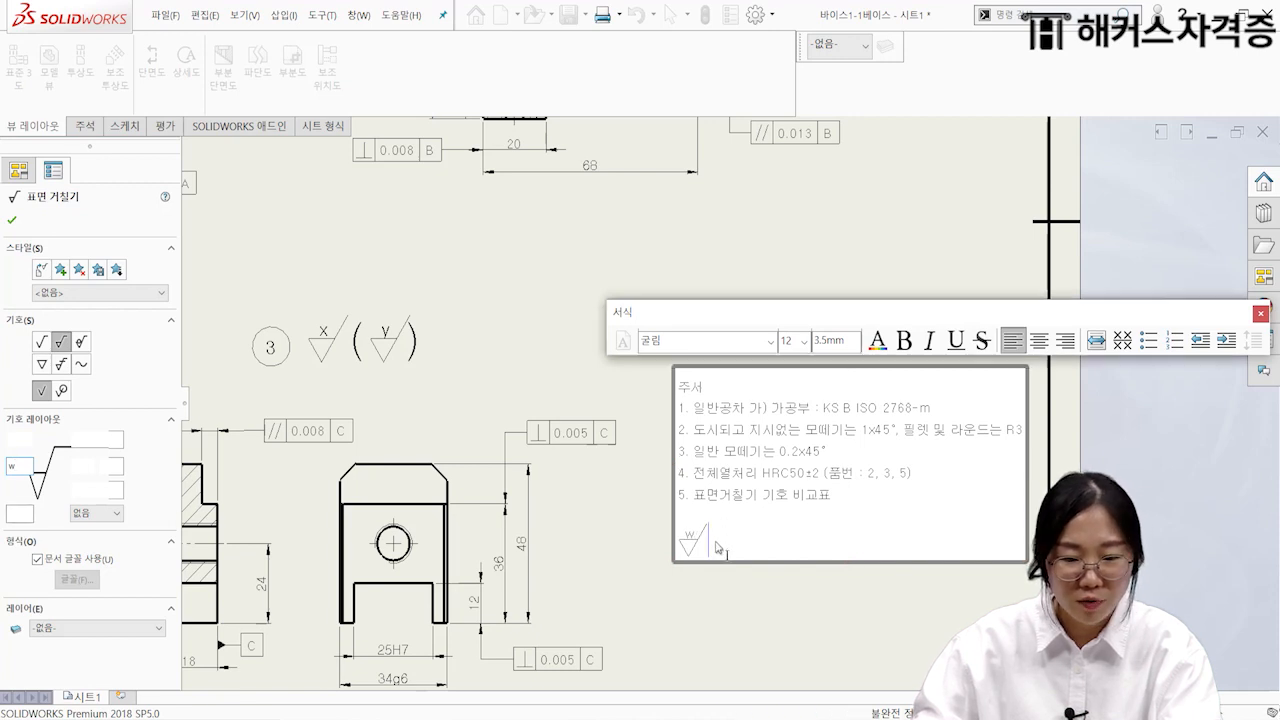
Step: Complete the w row below note line 5 with "=", a copy of the w symbol and ", Ry50 , Rz50 , N10"
text(=)
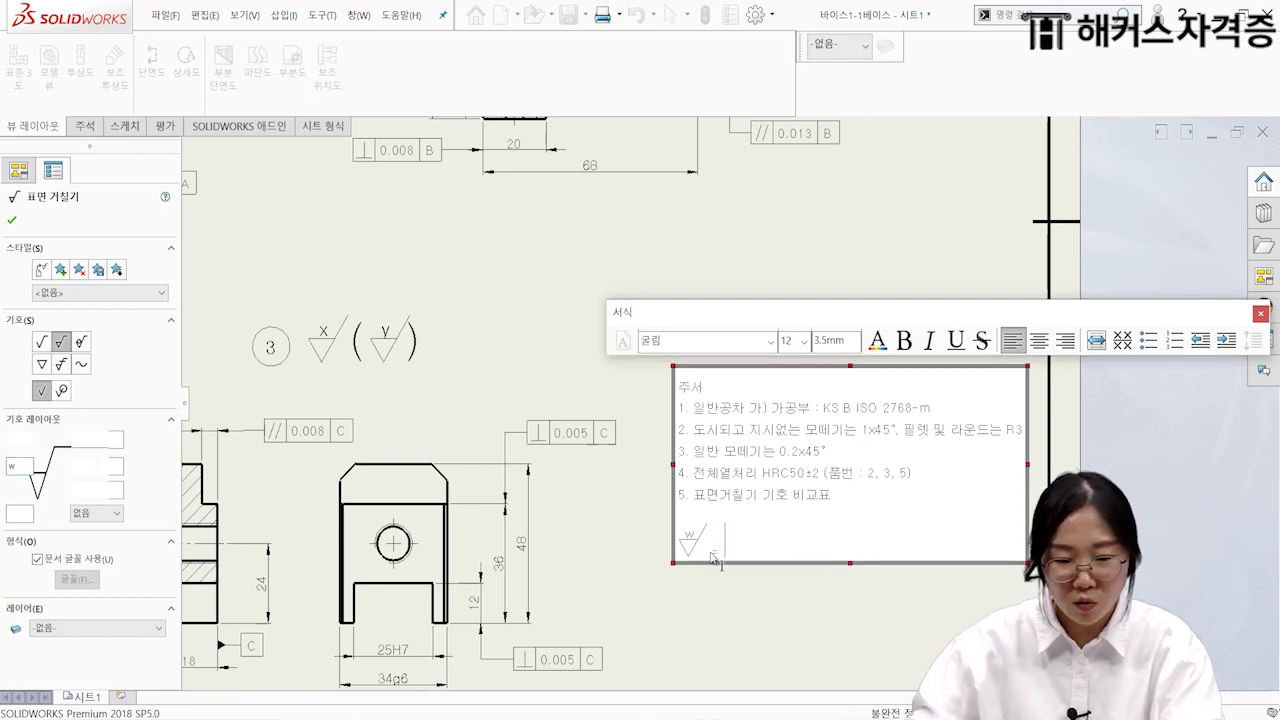
drag(698, 550, 683, 547)
click(758, 554)
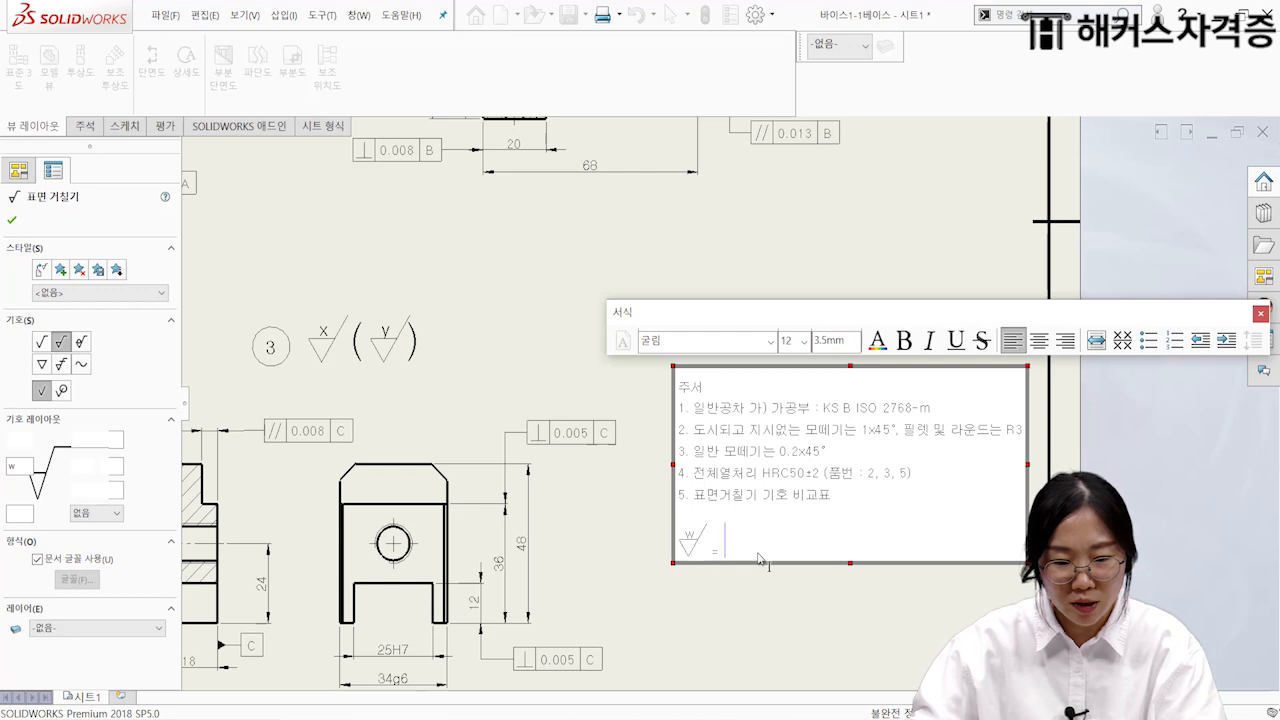
key(ctrl+v)
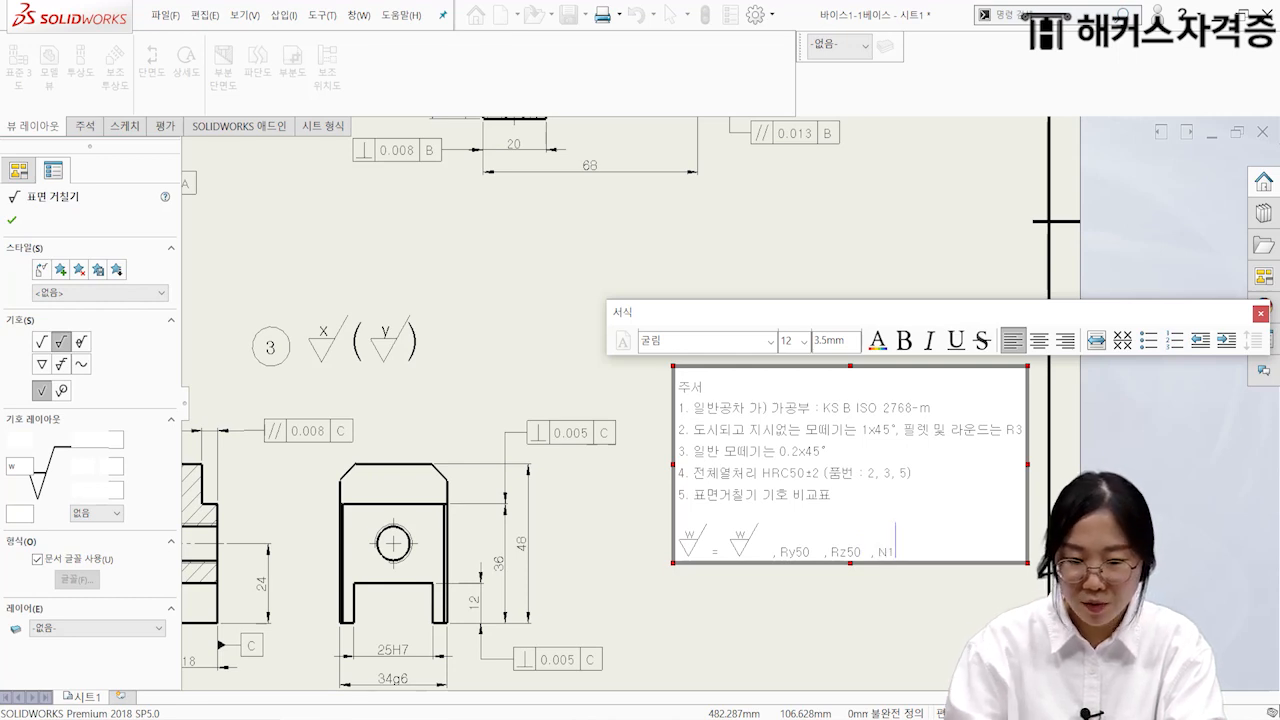
click(784, 556)
click(937, 560)
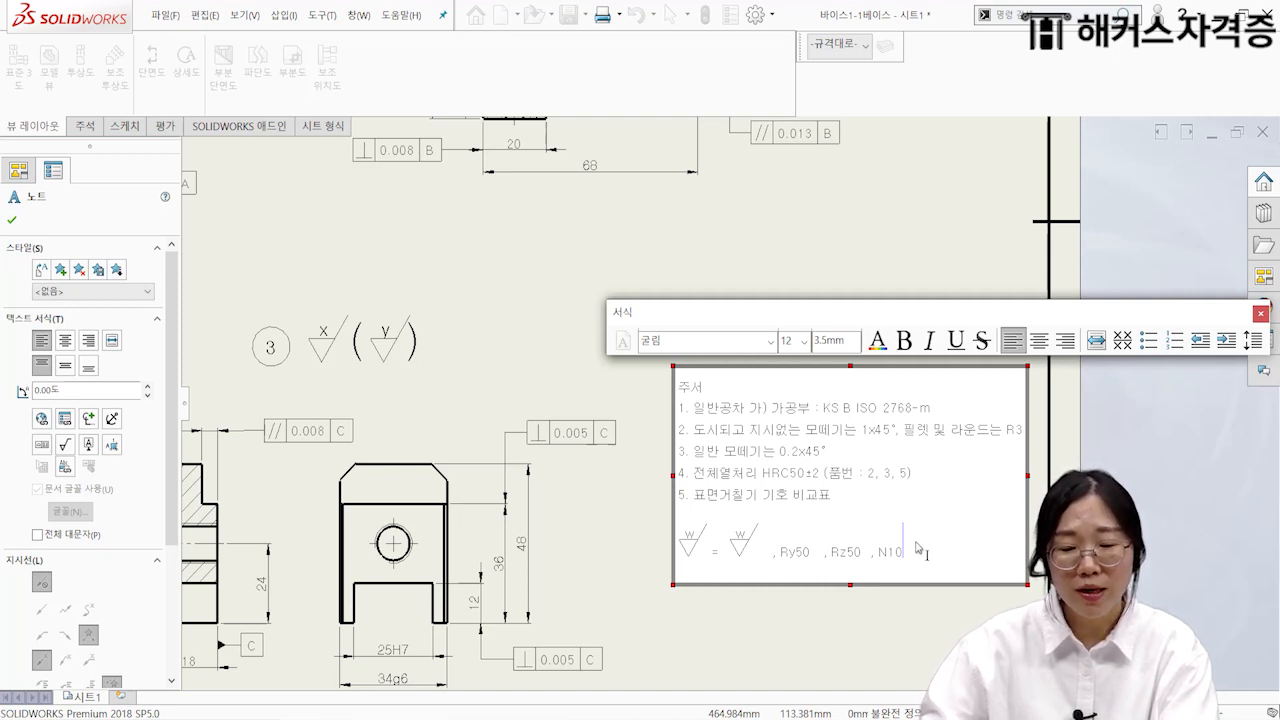
Step: Finish editing the note and save the drawing
click(565, 543)
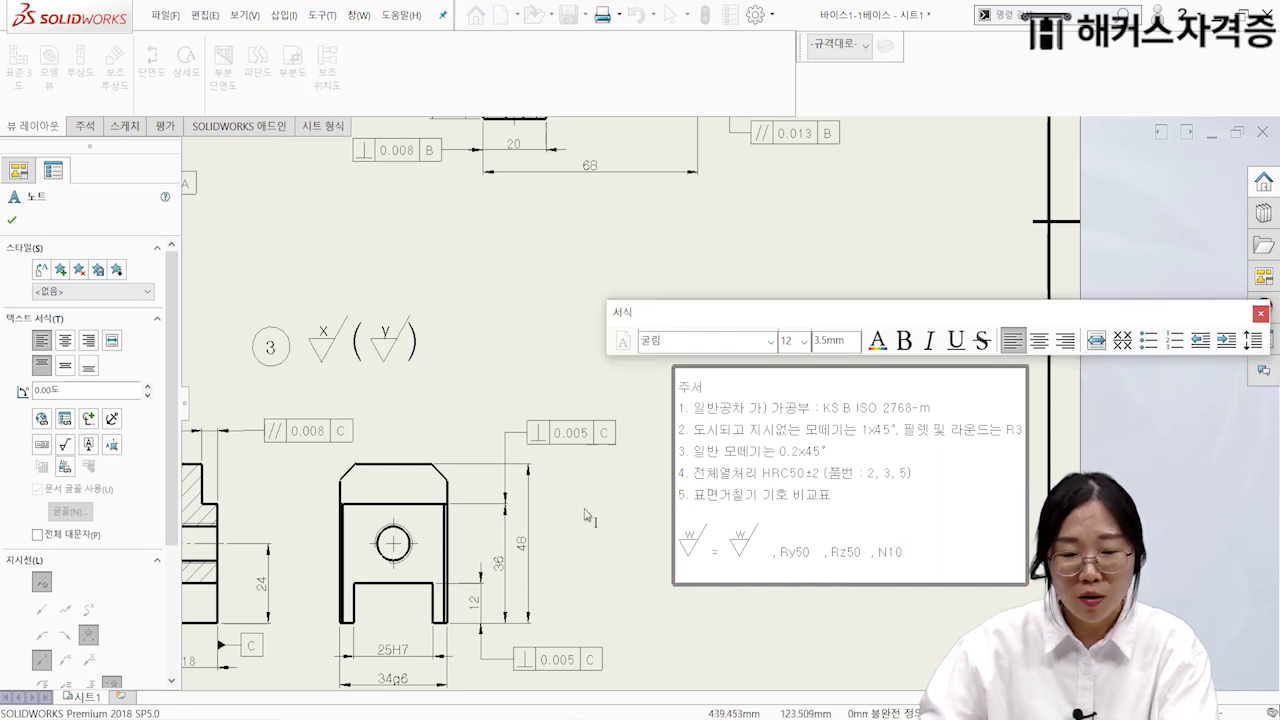
key(Escape)
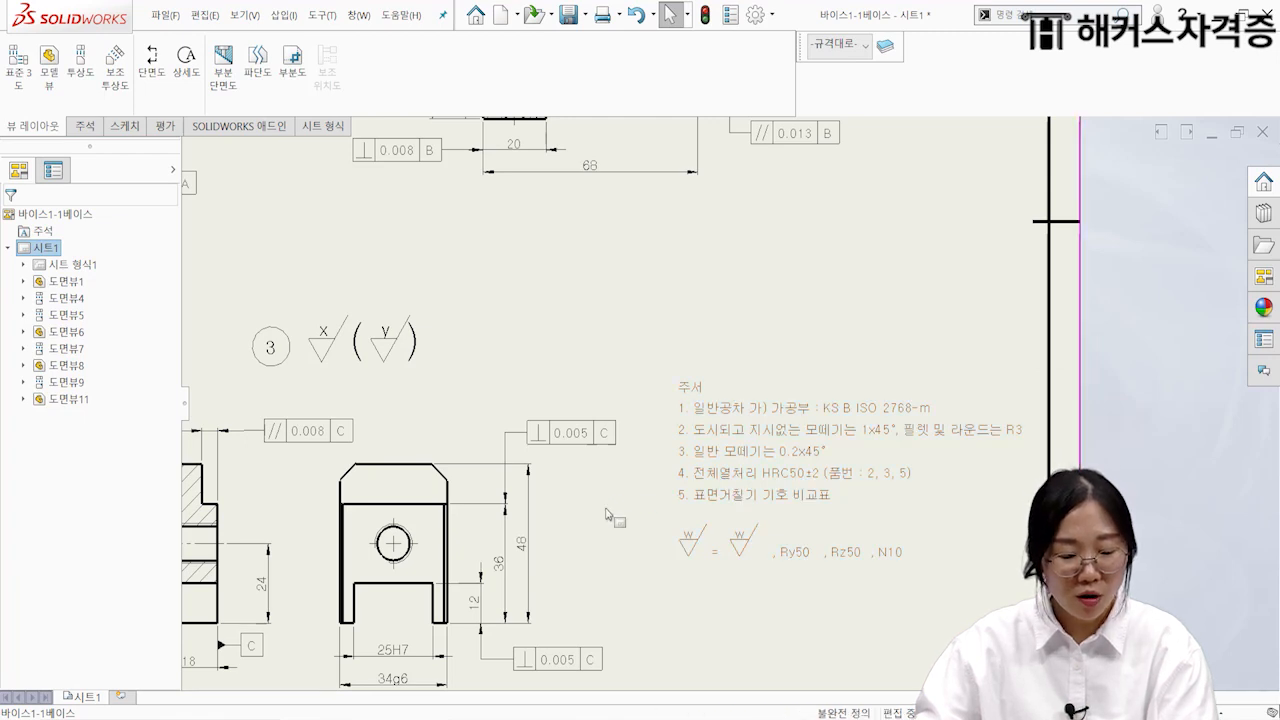
key(ctrl+s)
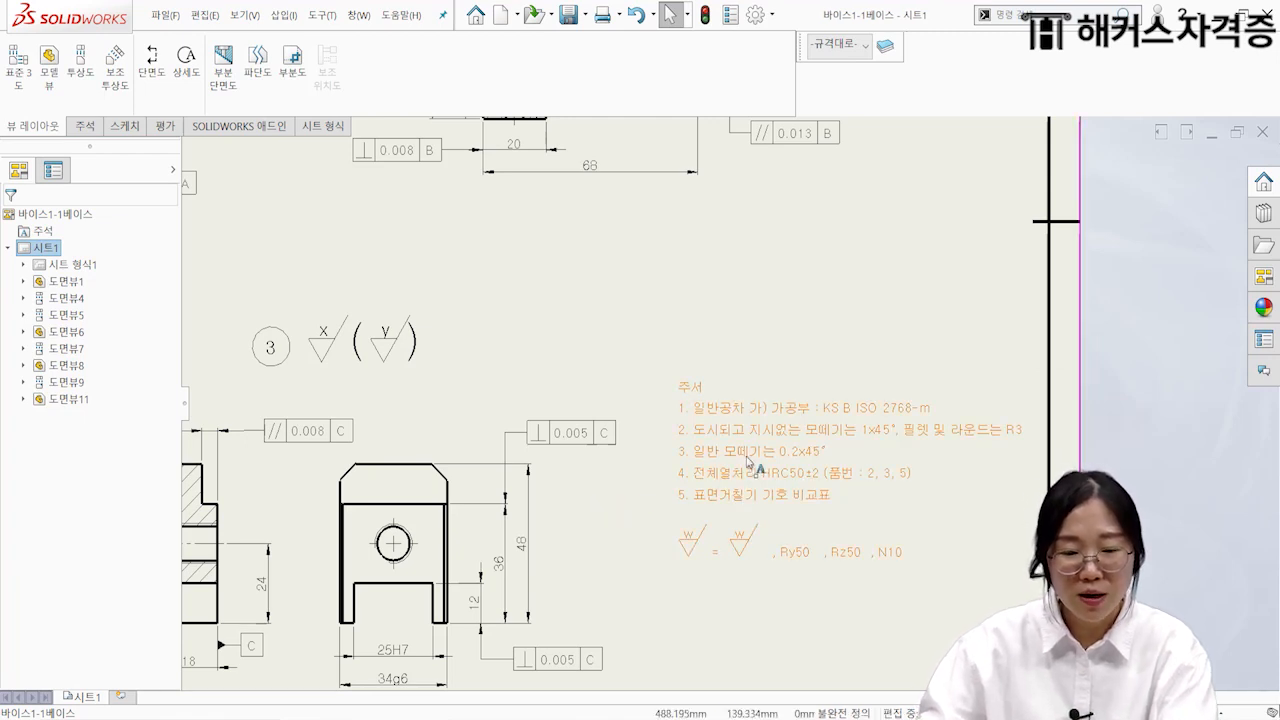
Step: Reopen the note and set the text height of the w symbol before the equals sign to 2.5 mm
double_click(912, 560)
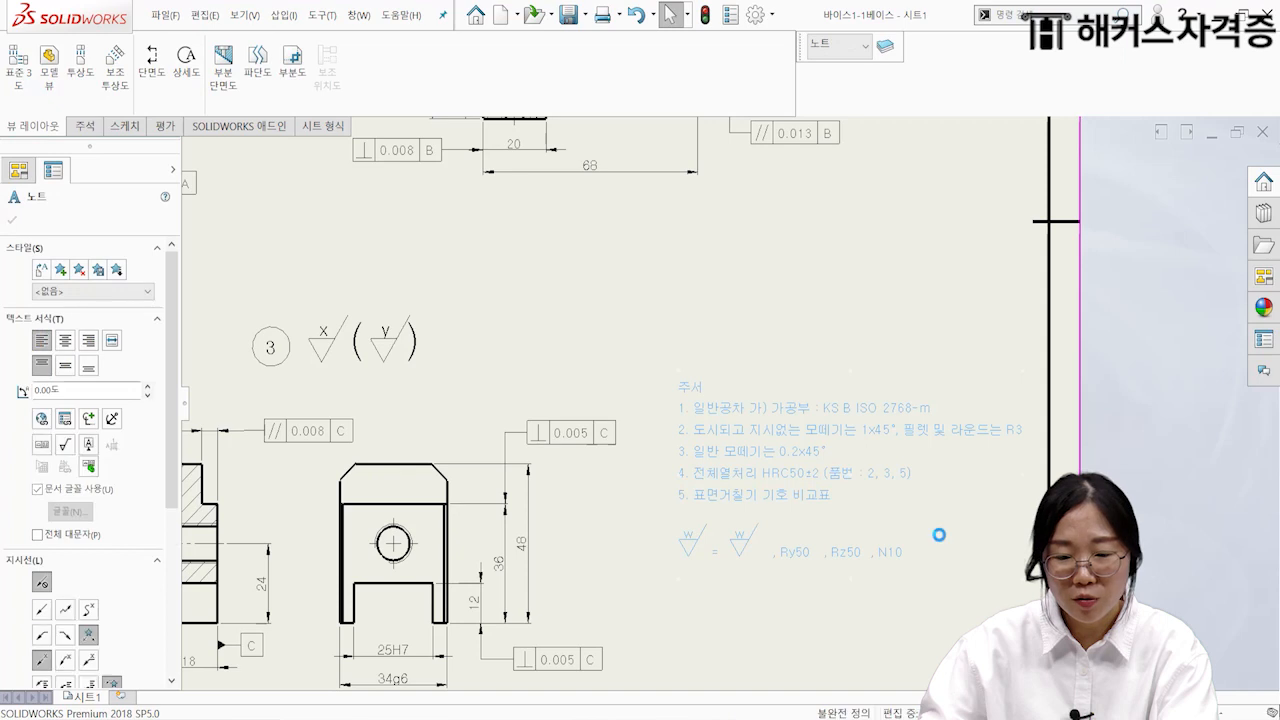
click(697, 543)
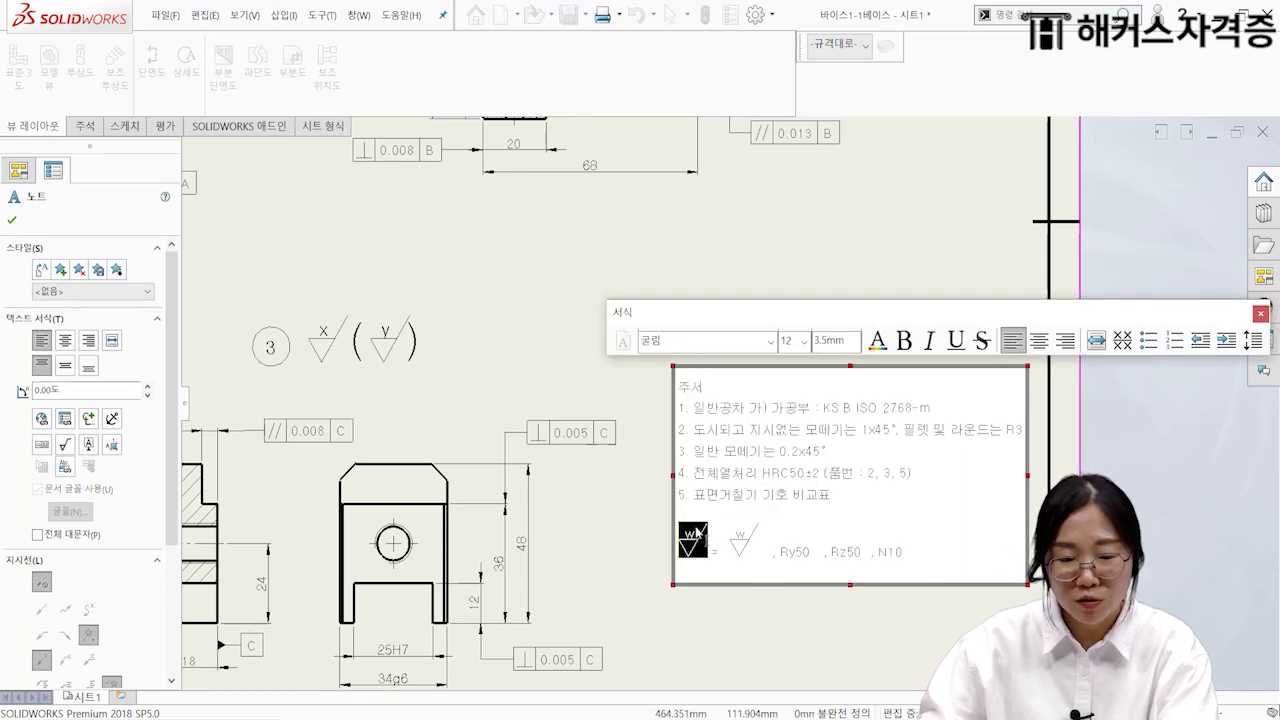
key(Escape)
double_click(691, 545)
click(691, 545)
right_click(697, 545)
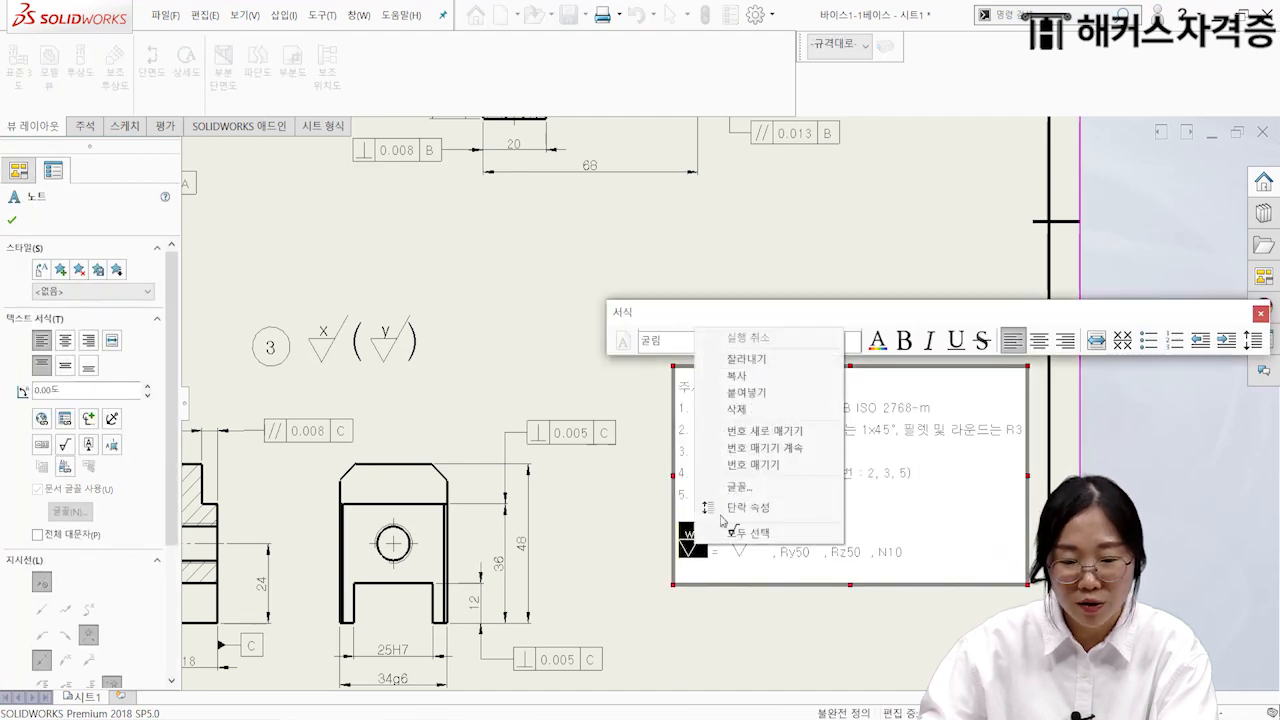
click(765, 488)
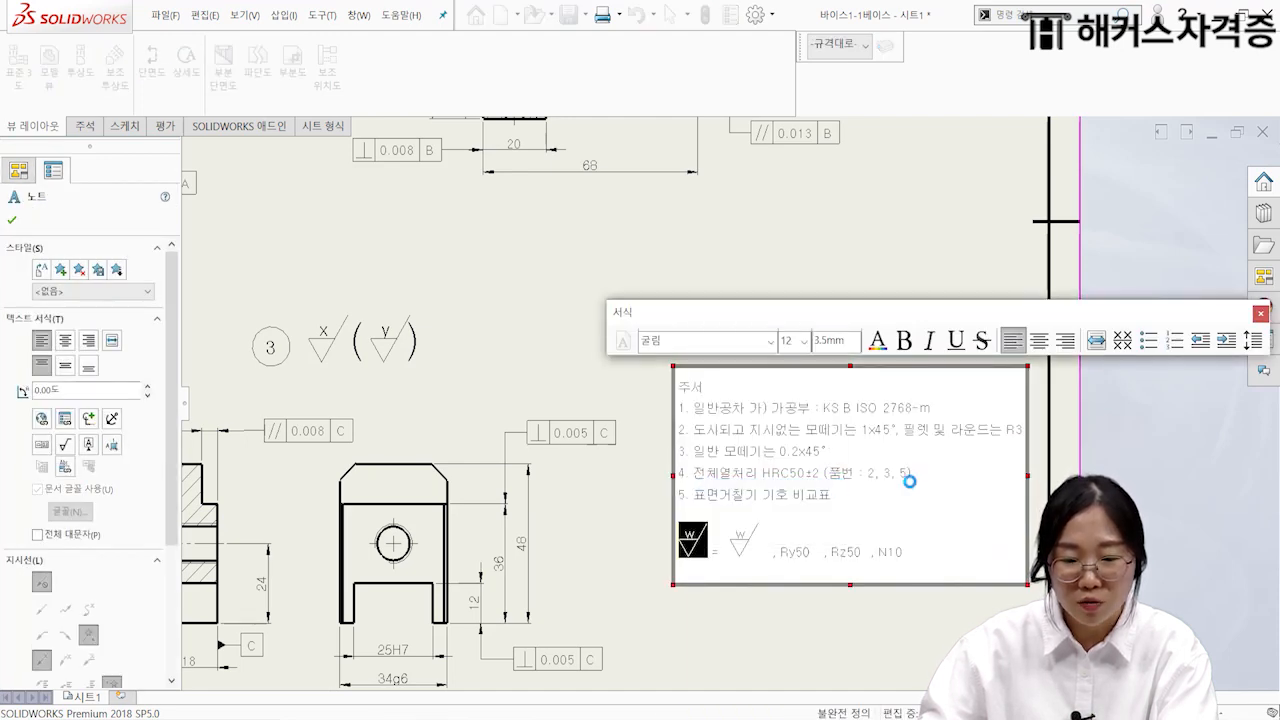
drag(752, 284, 678, 289)
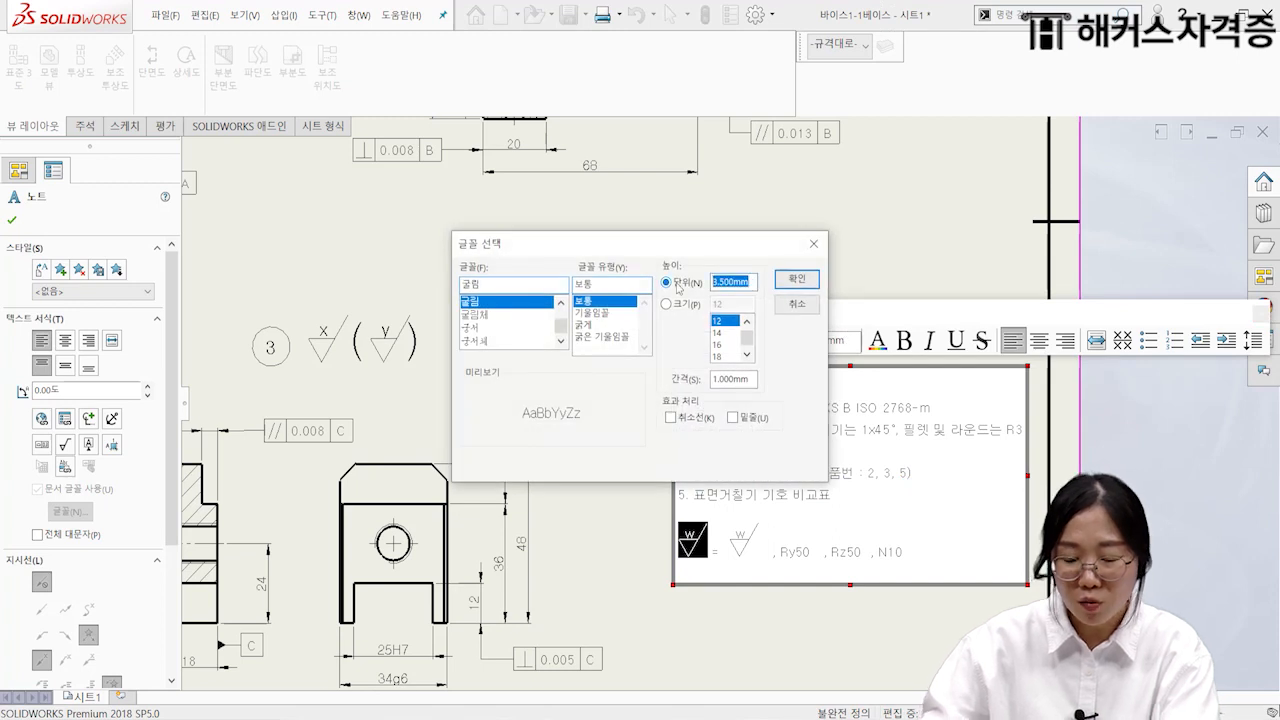
text(2.5)
key(Return)
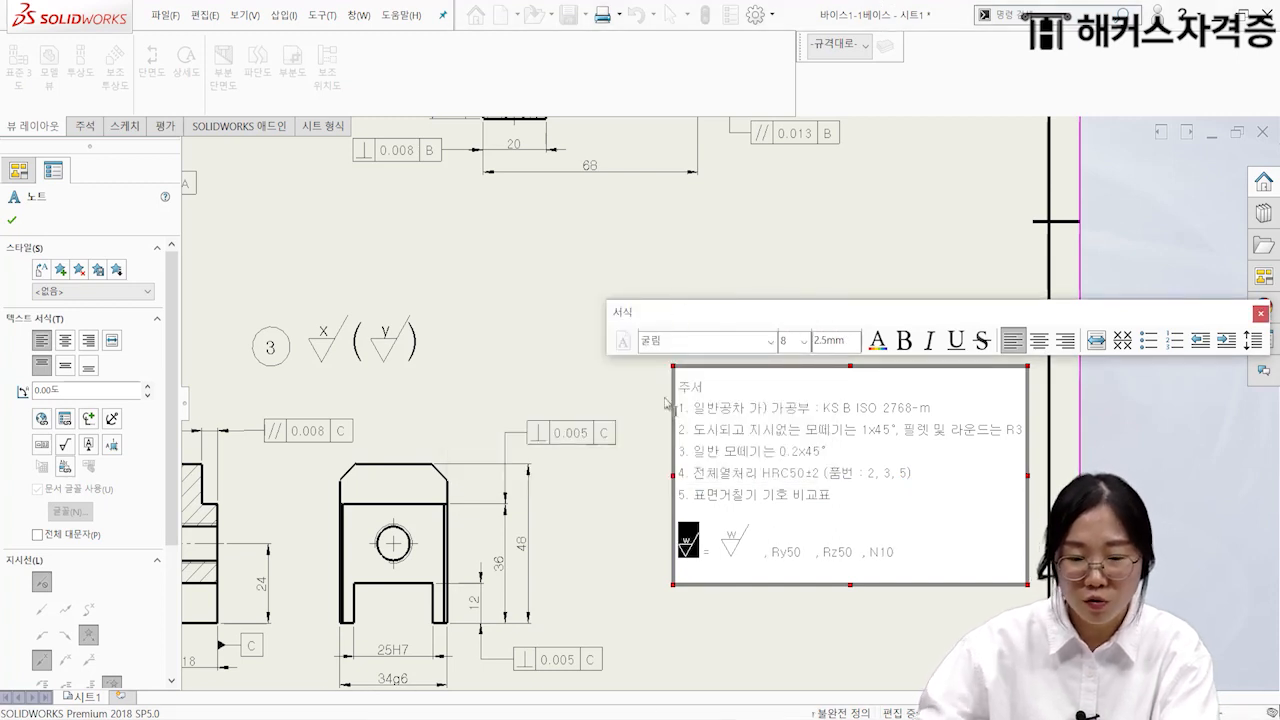
Step: Set the text height of the w symbol after the equals sign to 2.5 mm
click(737, 557)
double_click(737, 547)
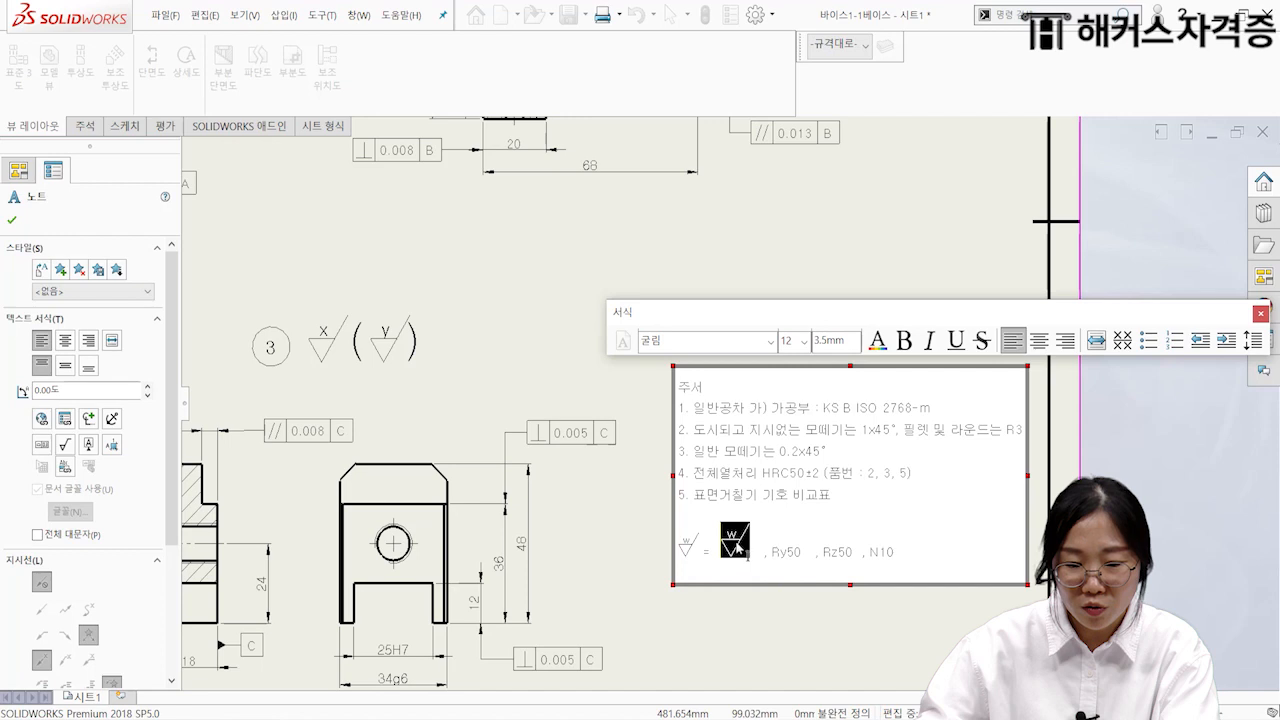
right_click(737, 547)
click(775, 488)
drag(746, 282, 657, 287)
text(2.5)
key(Return)
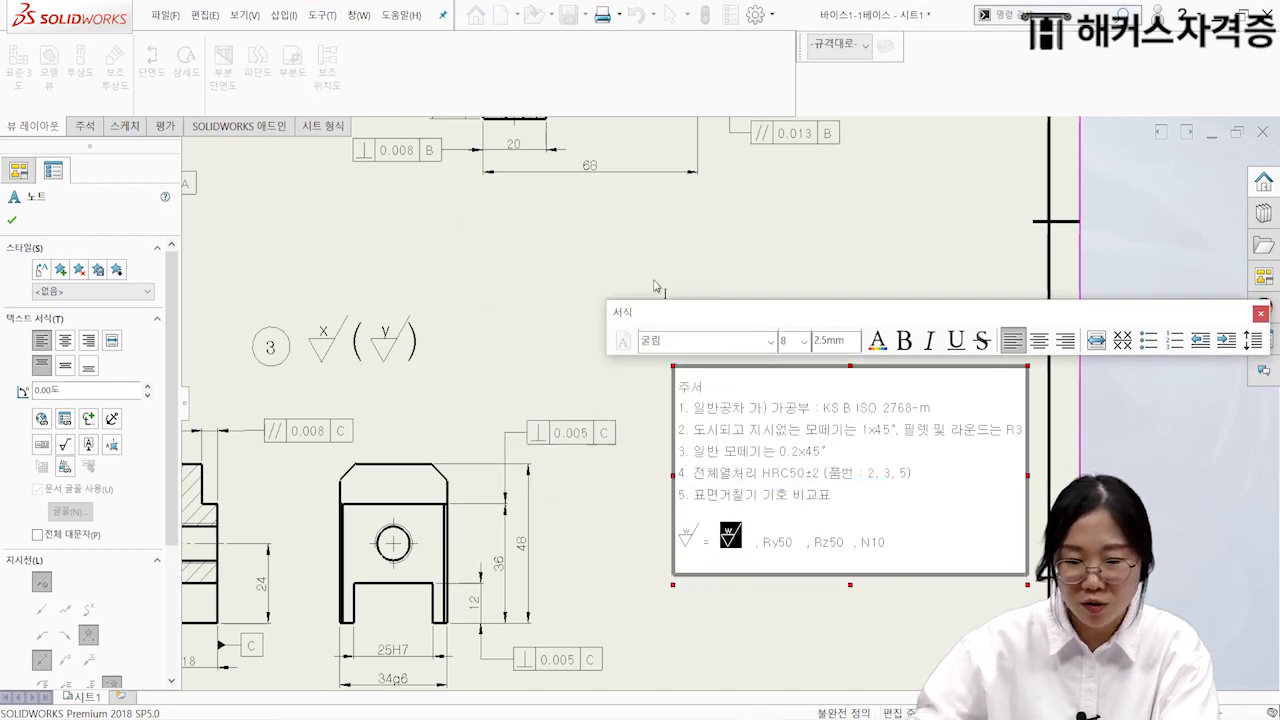
Step: Copy the whole w comparison row and paste it twice below, leaving a blank line between rows
drag(912, 548, 690, 550)
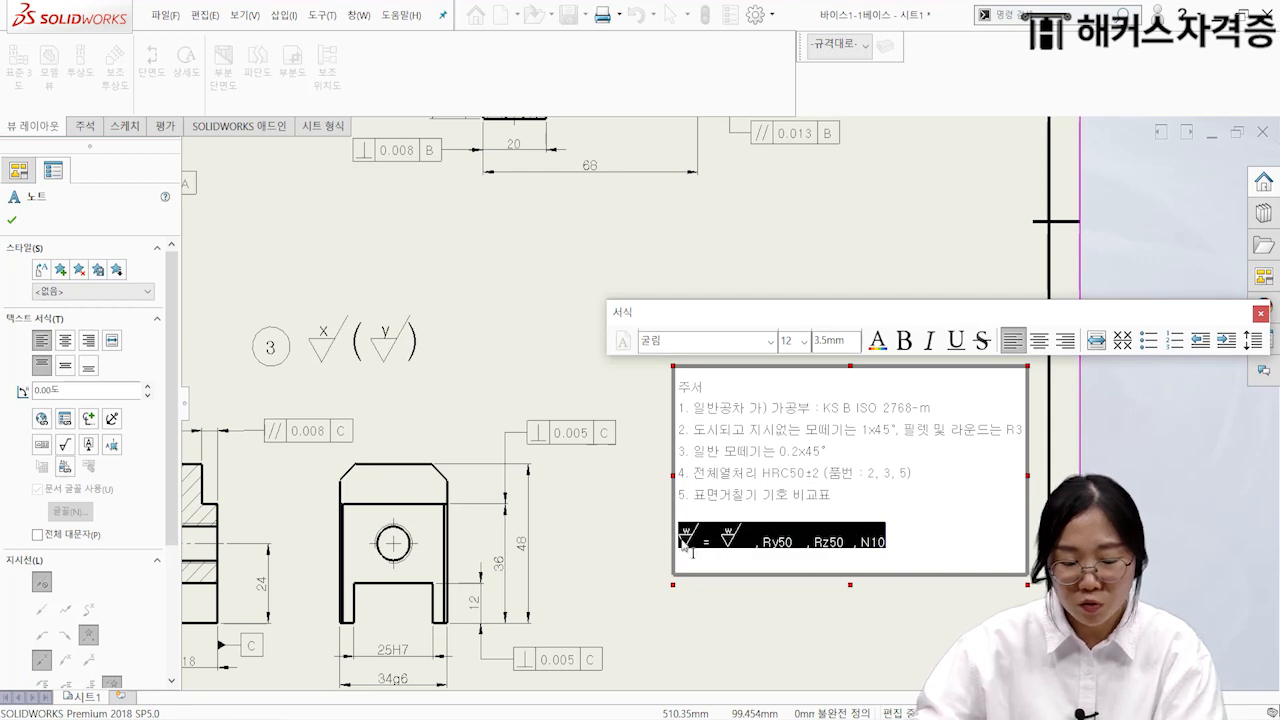
click(883, 548)
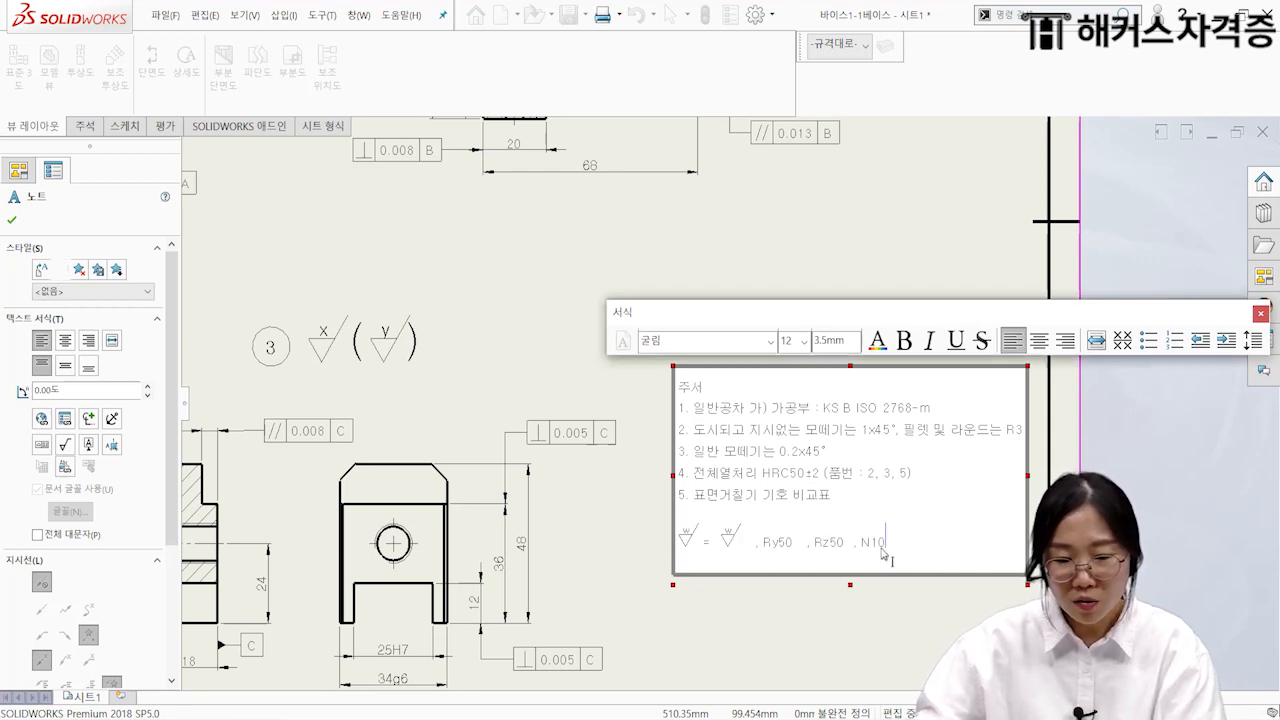
drag(883, 550, 686, 555)
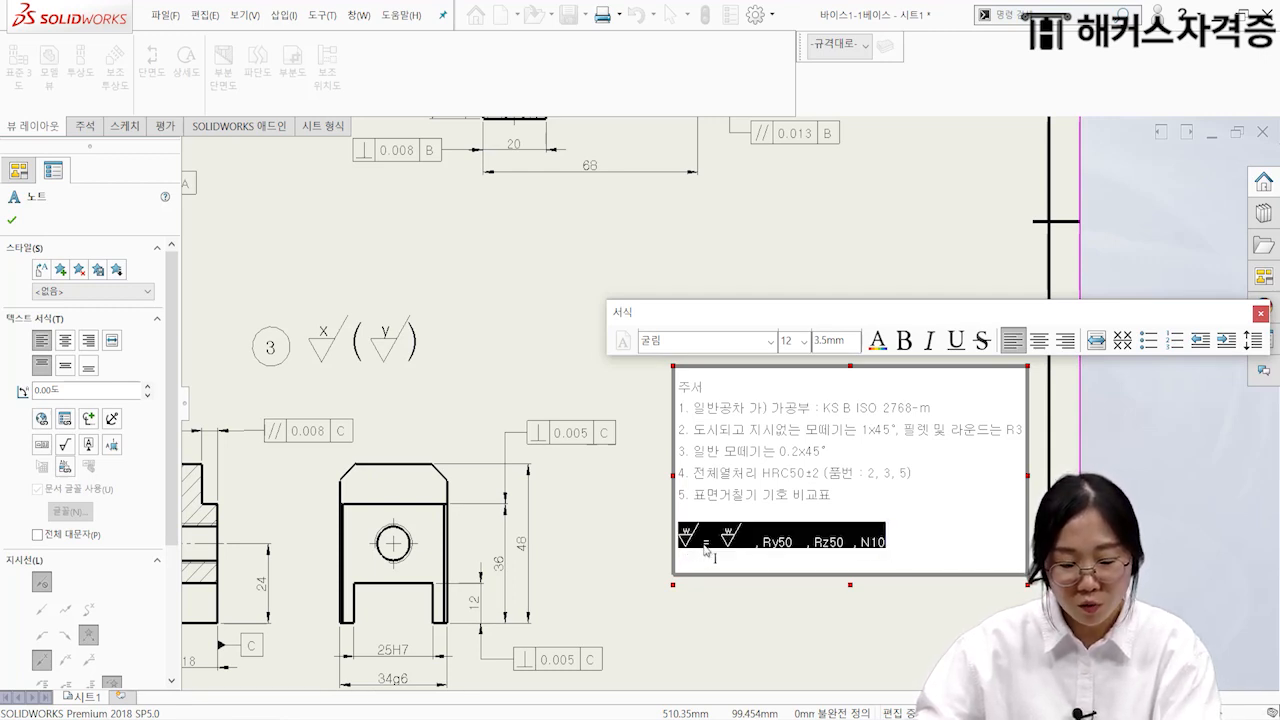
click(929, 549)
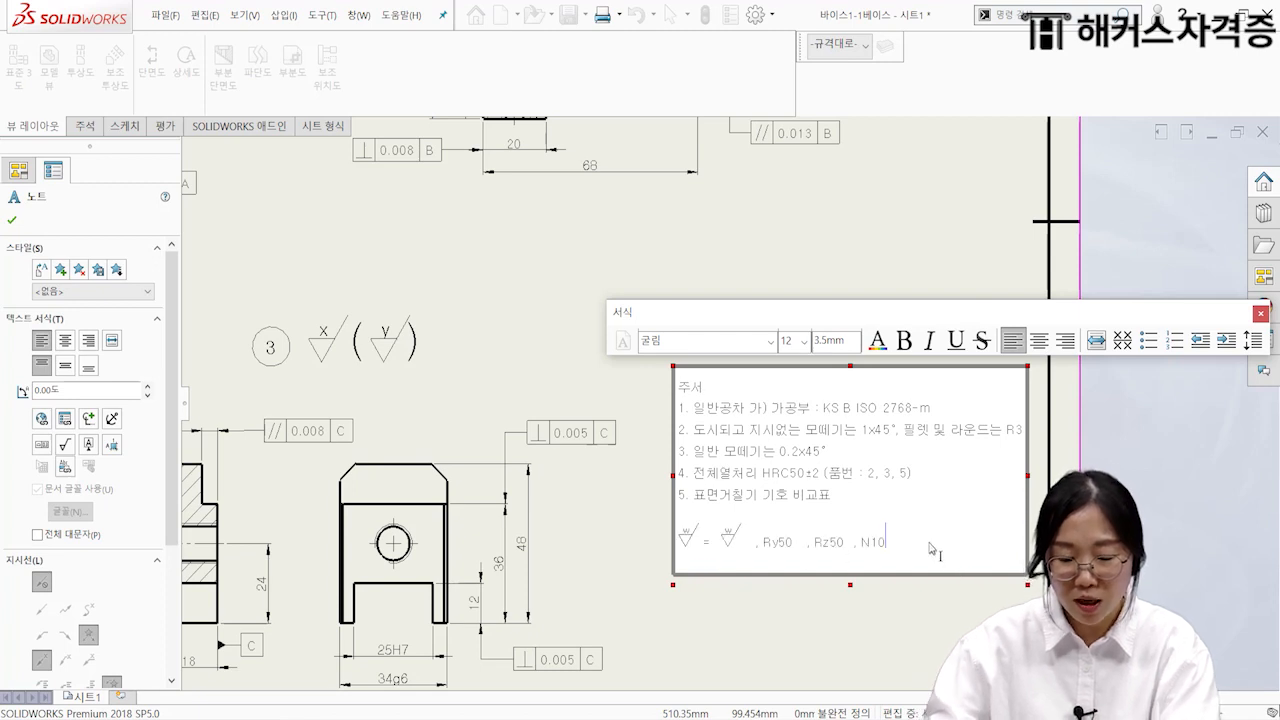
key(Return)
key(Return)
key(ctrl+v)
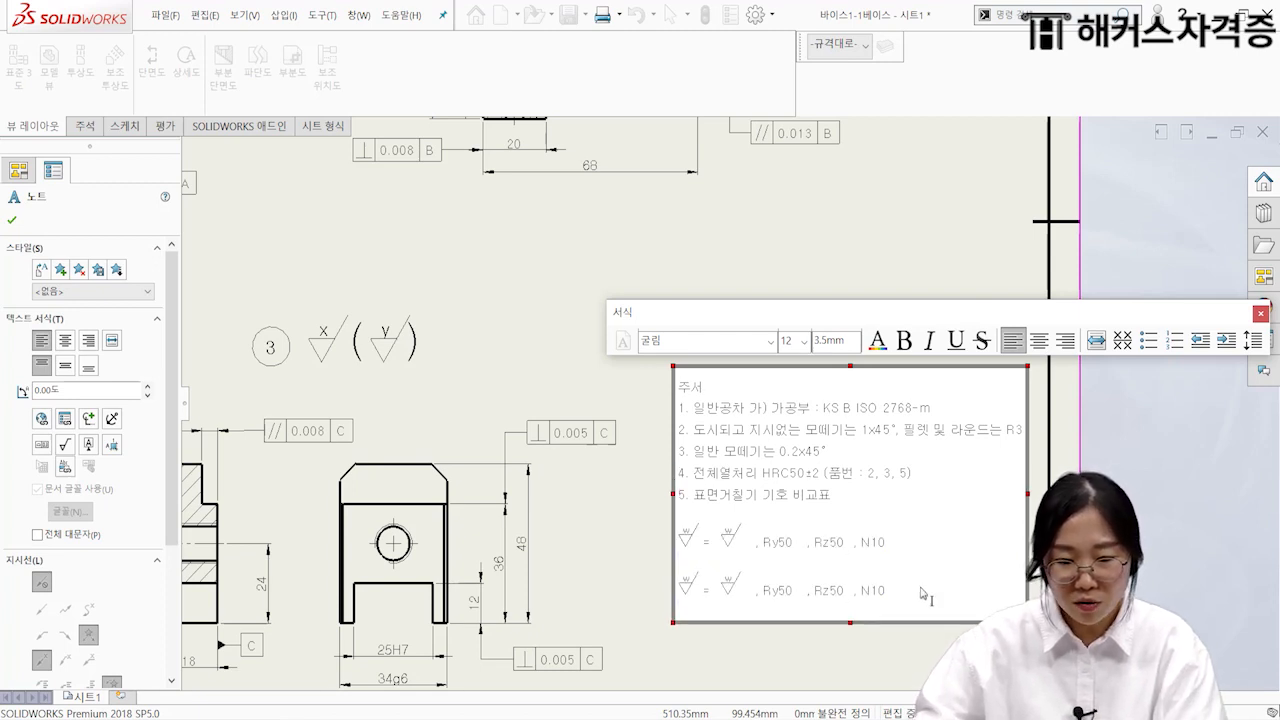
key(Return)
key(Return)
text(, Ry50 , Rz50 , N10)
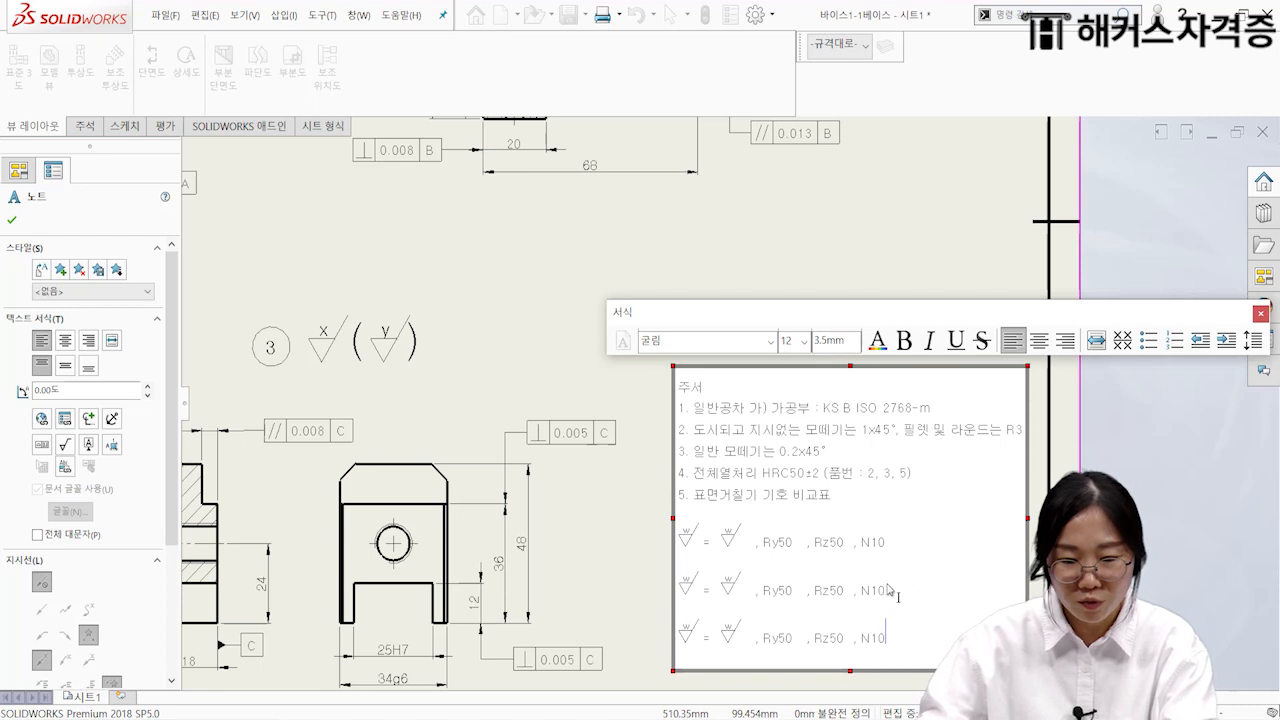
Step: Close the note with the three comparison rows and save the drawing
click(884, 590)
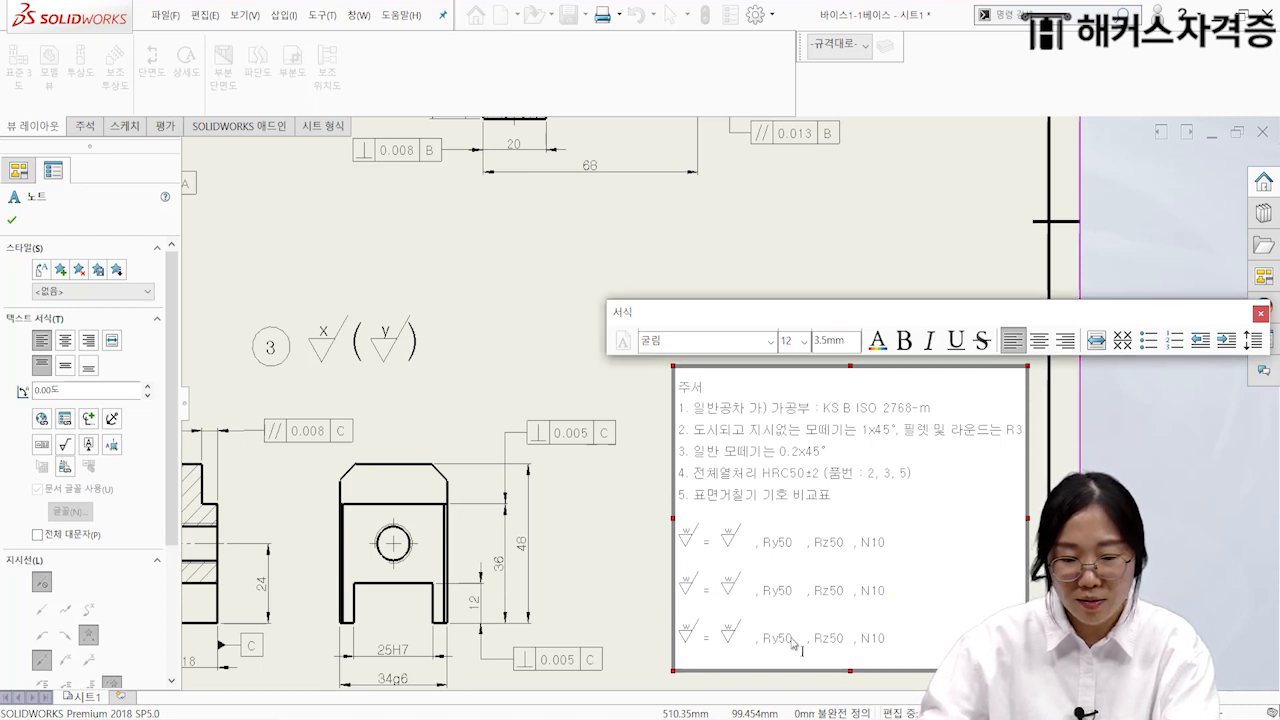
click(984, 590)
click(683, 591)
click(916, 578)
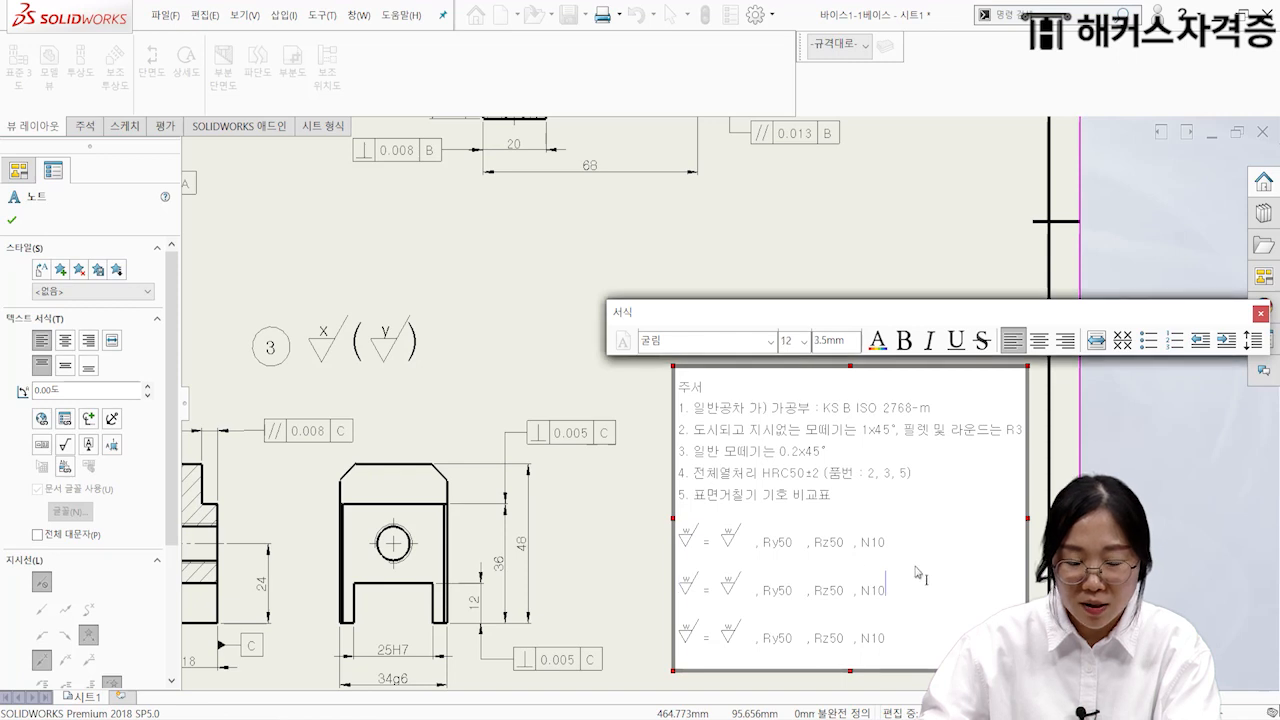
click(588, 521)
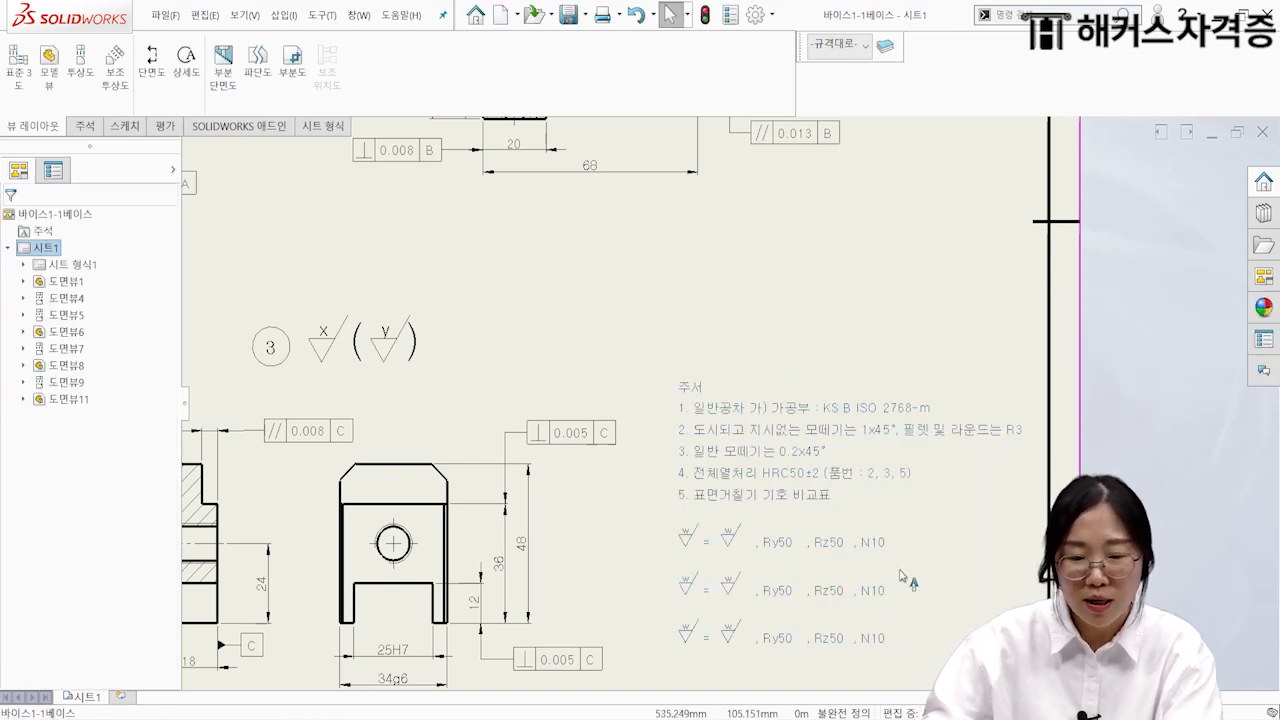
Step: Reopen the note and set the text height of the heading "주서" to 5 mm
middle_drag(874, 594, 770, 493)
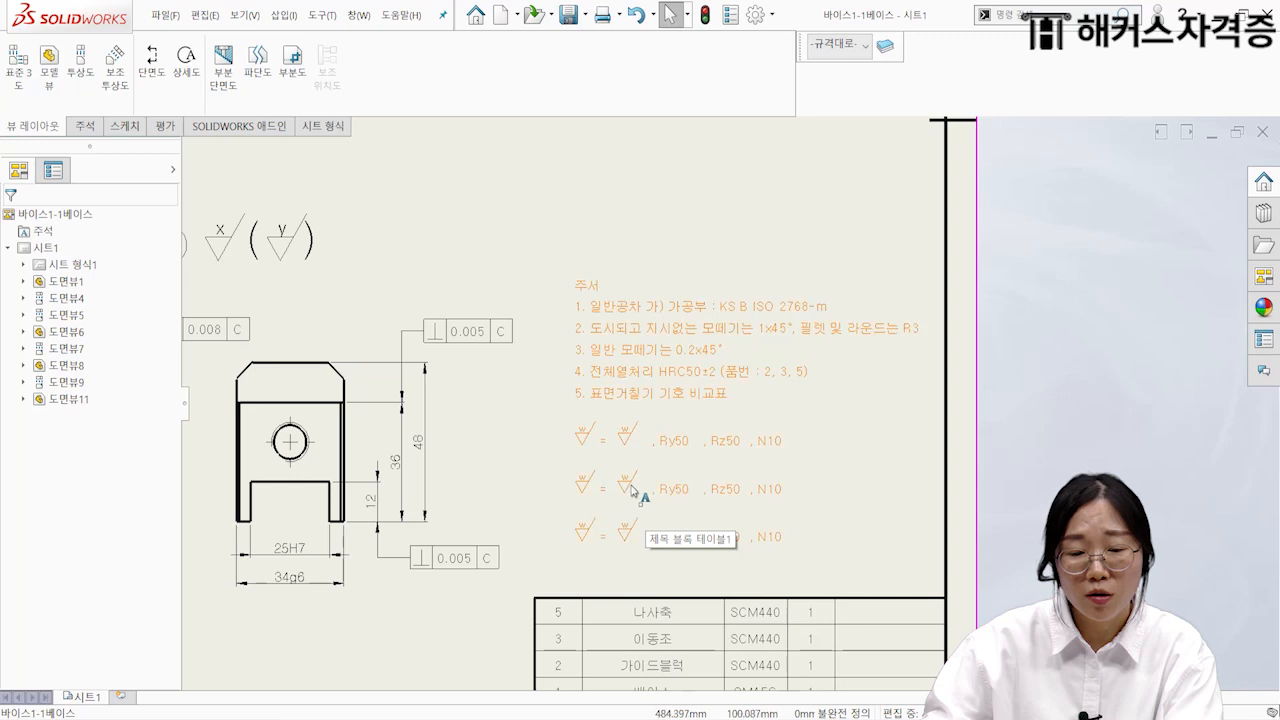
double_click(676, 410)
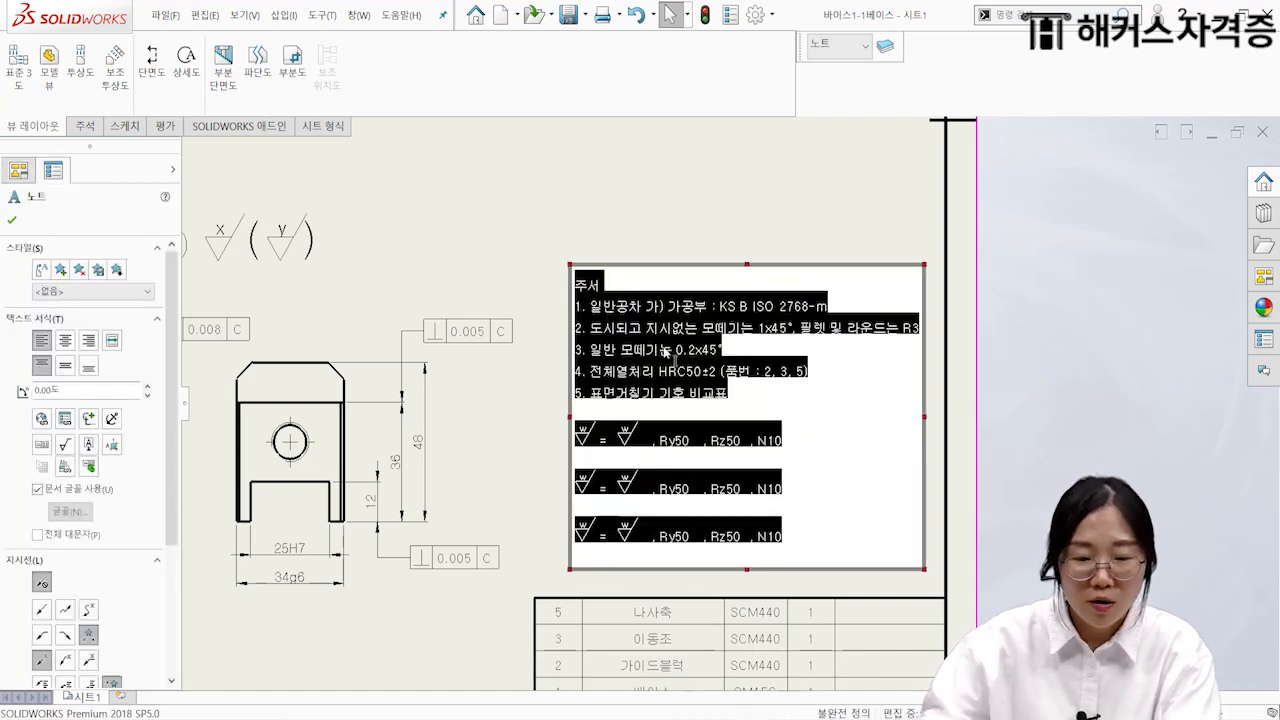
click(620, 291)
drag(615, 297, 574, 288)
click(815, 239)
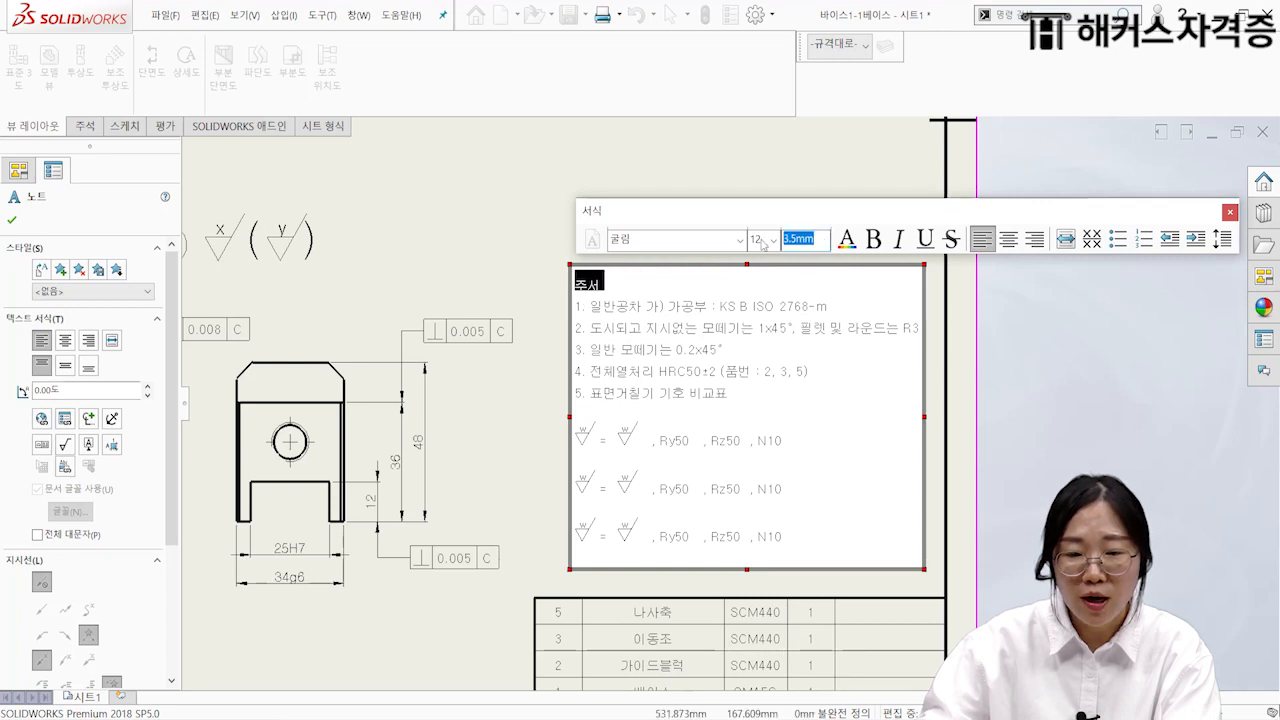
text(5)
key(Return)
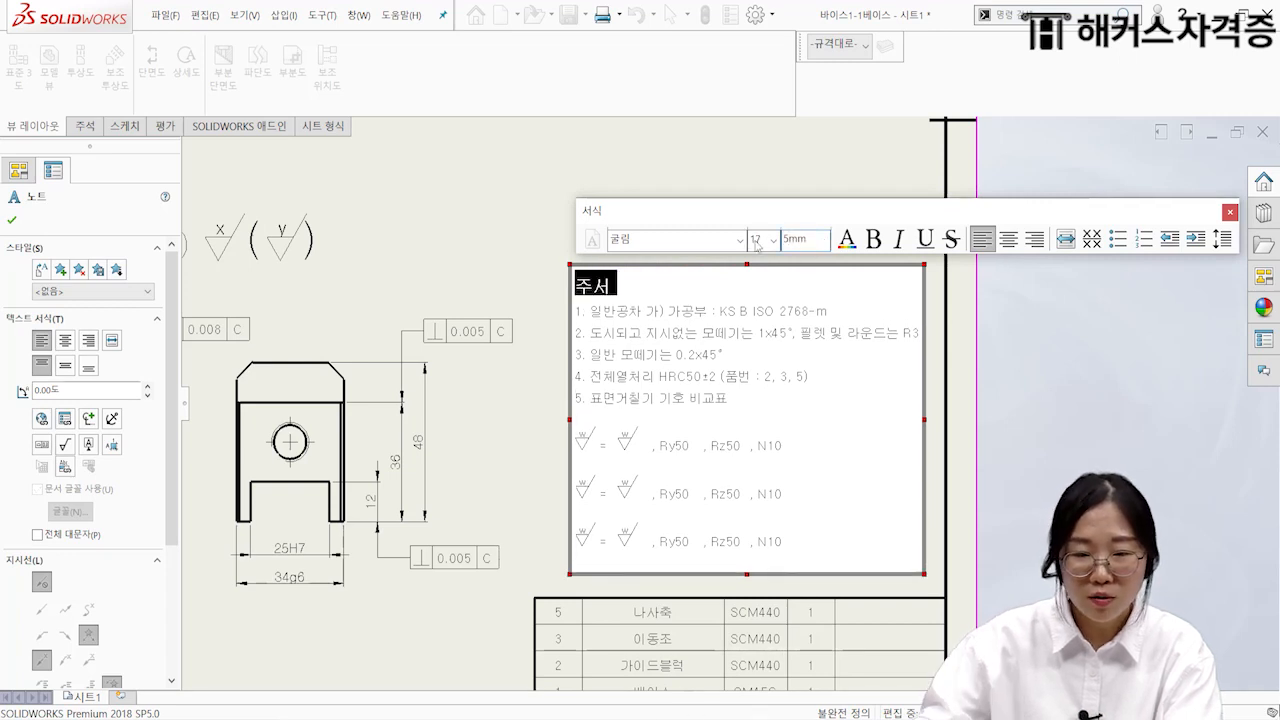
click(754, 311)
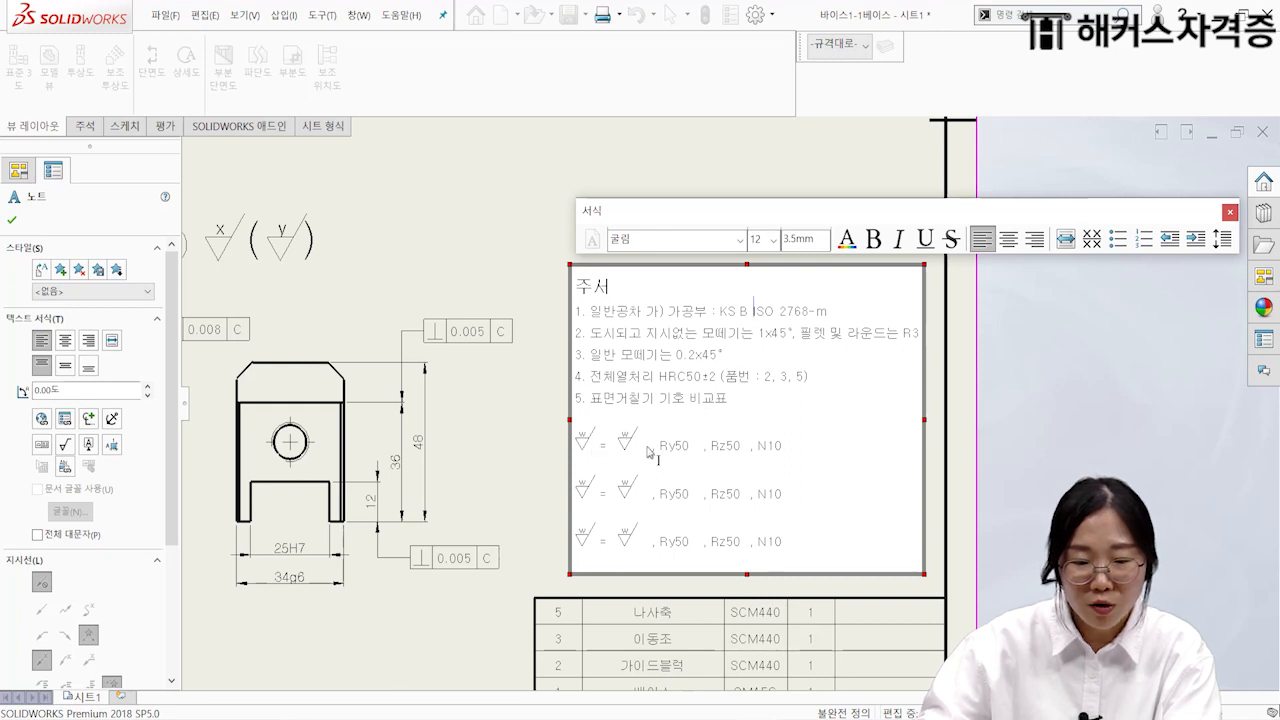
Step: Change the value of the first surface finish symbol in the second comparison row to "x"
click(590, 492)
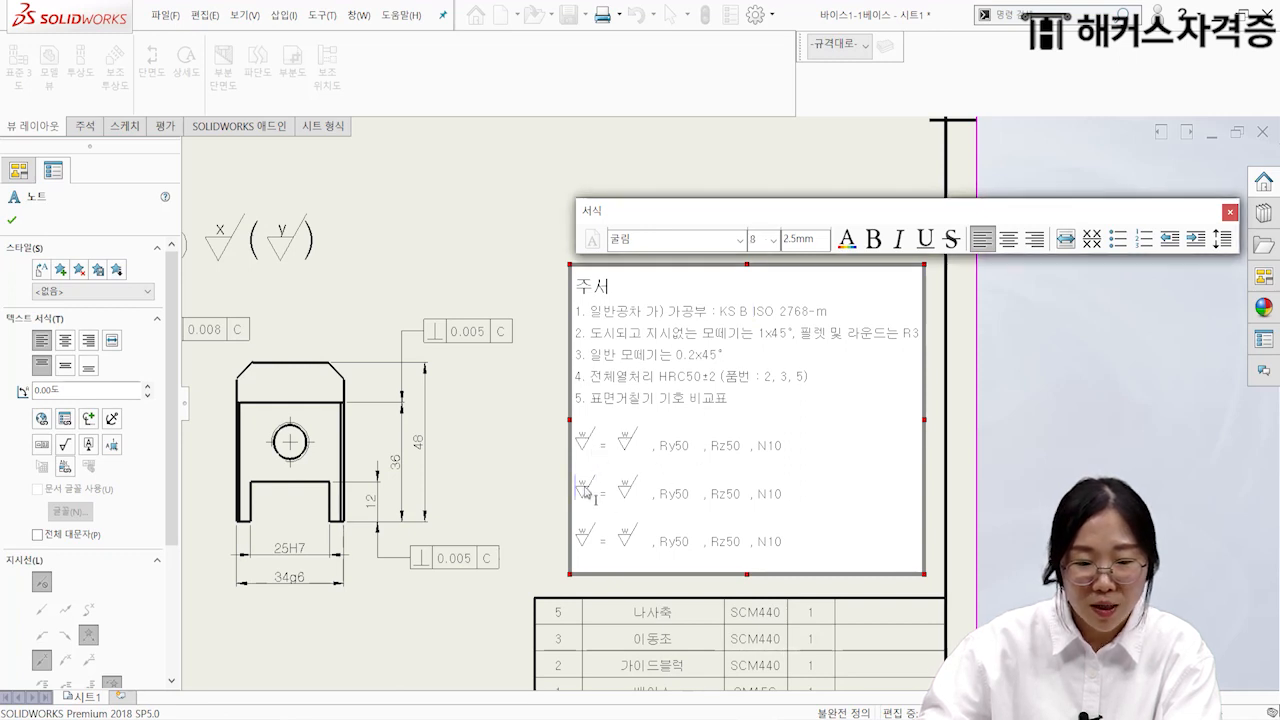
click(585, 489)
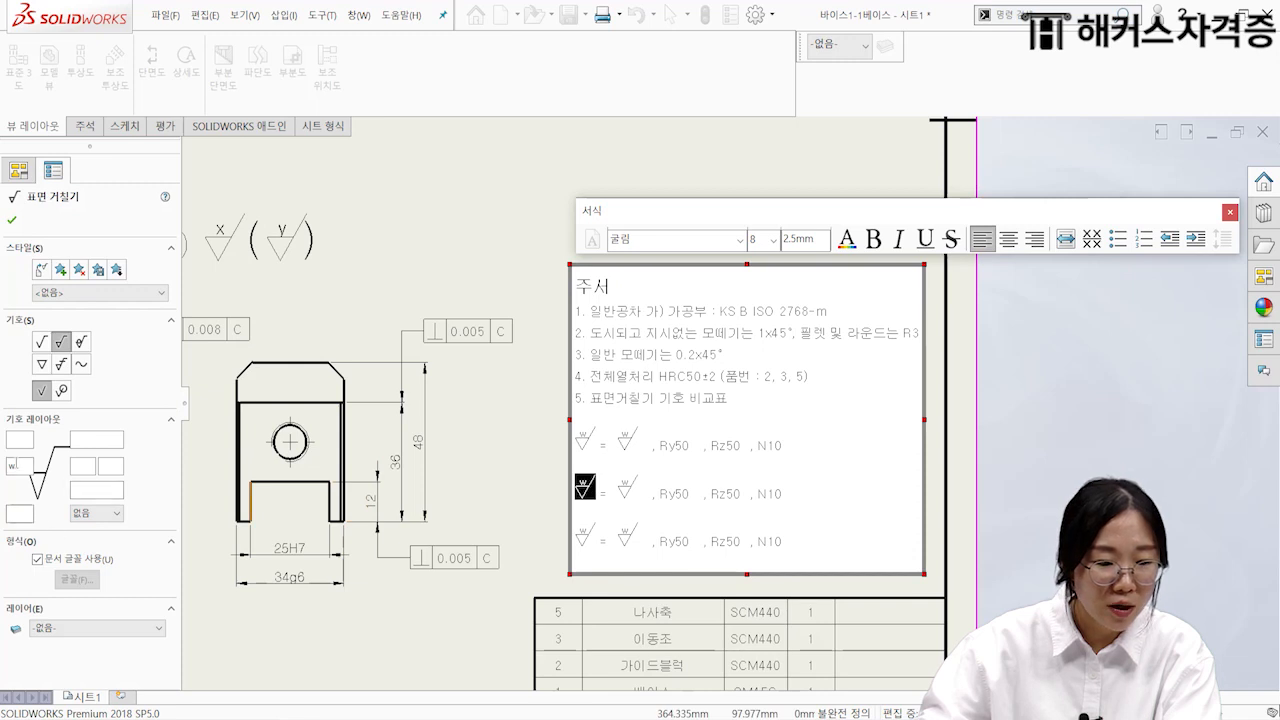
text(x)
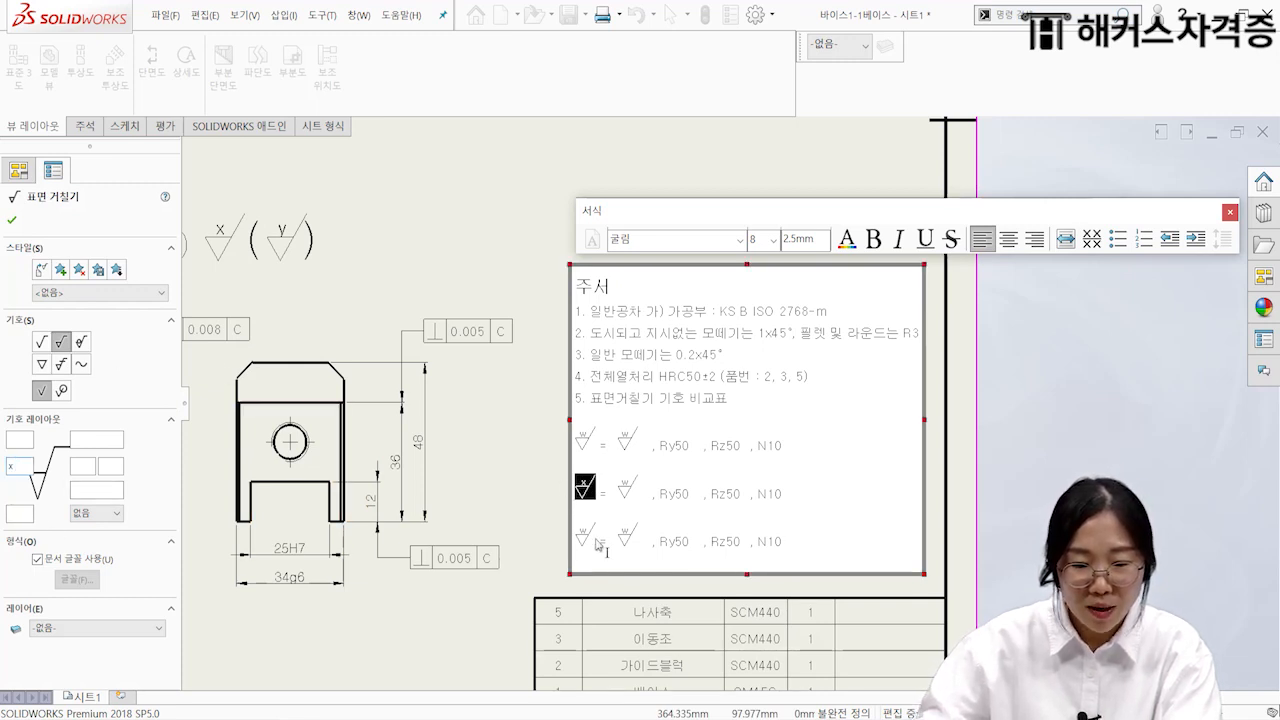
click(805, 500)
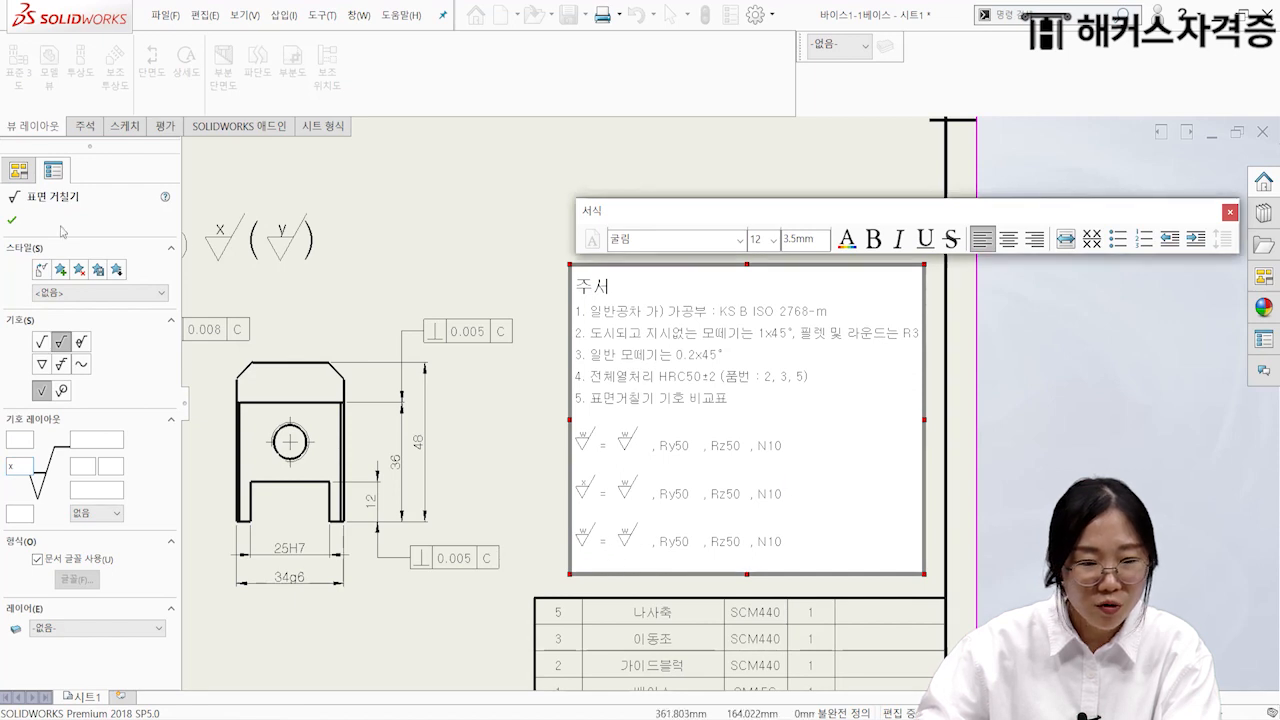
Step: Change the value of the first surface finish symbol in the third comparison row to "y"
click(597, 492)
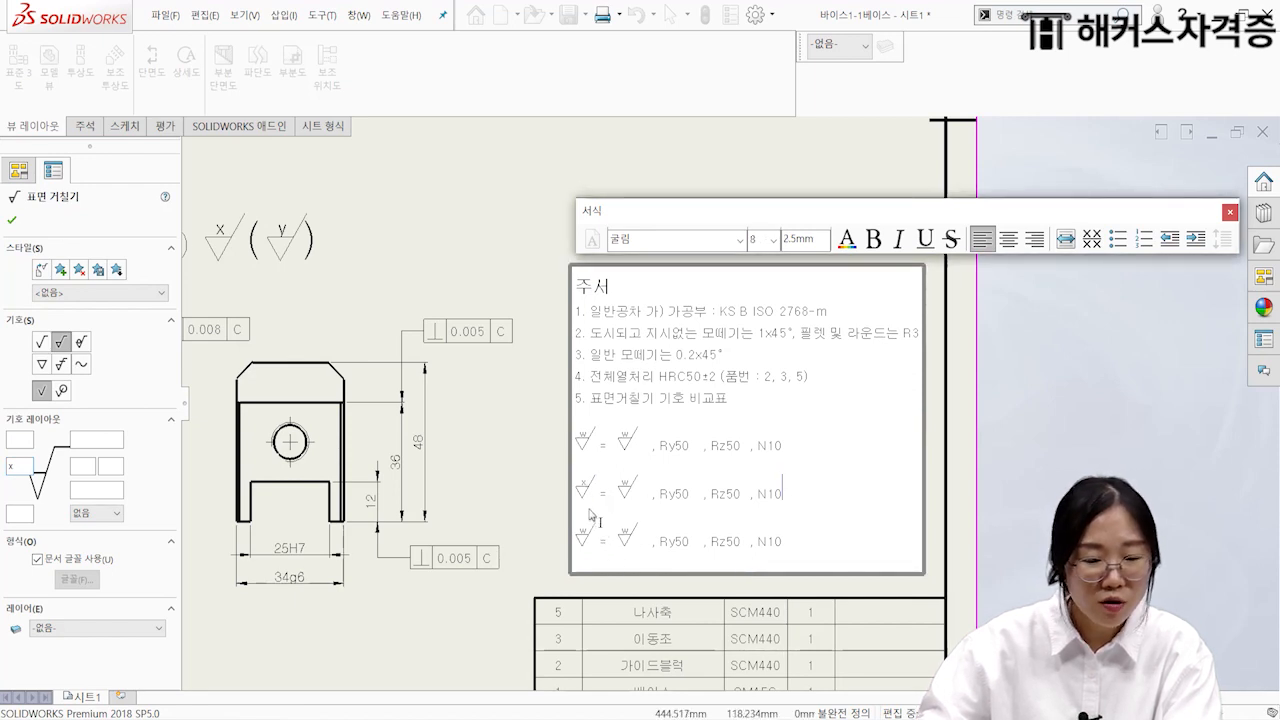
click(585, 537)
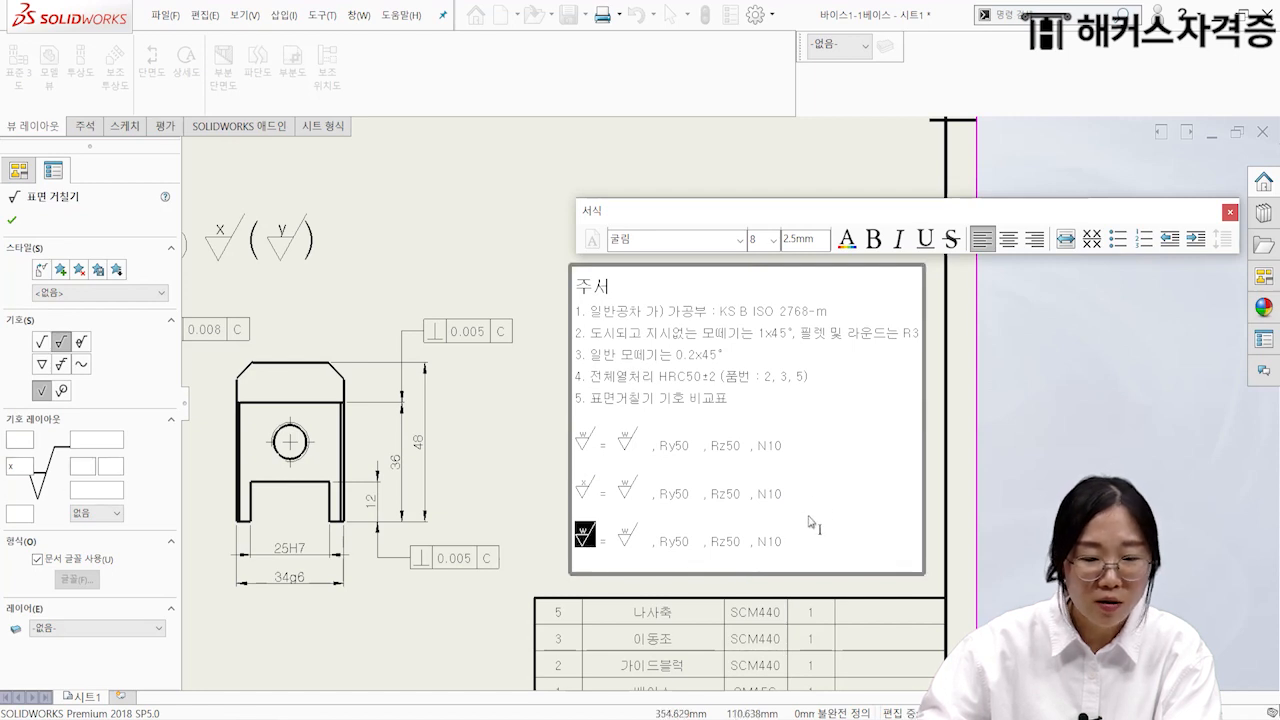
click(785, 494)
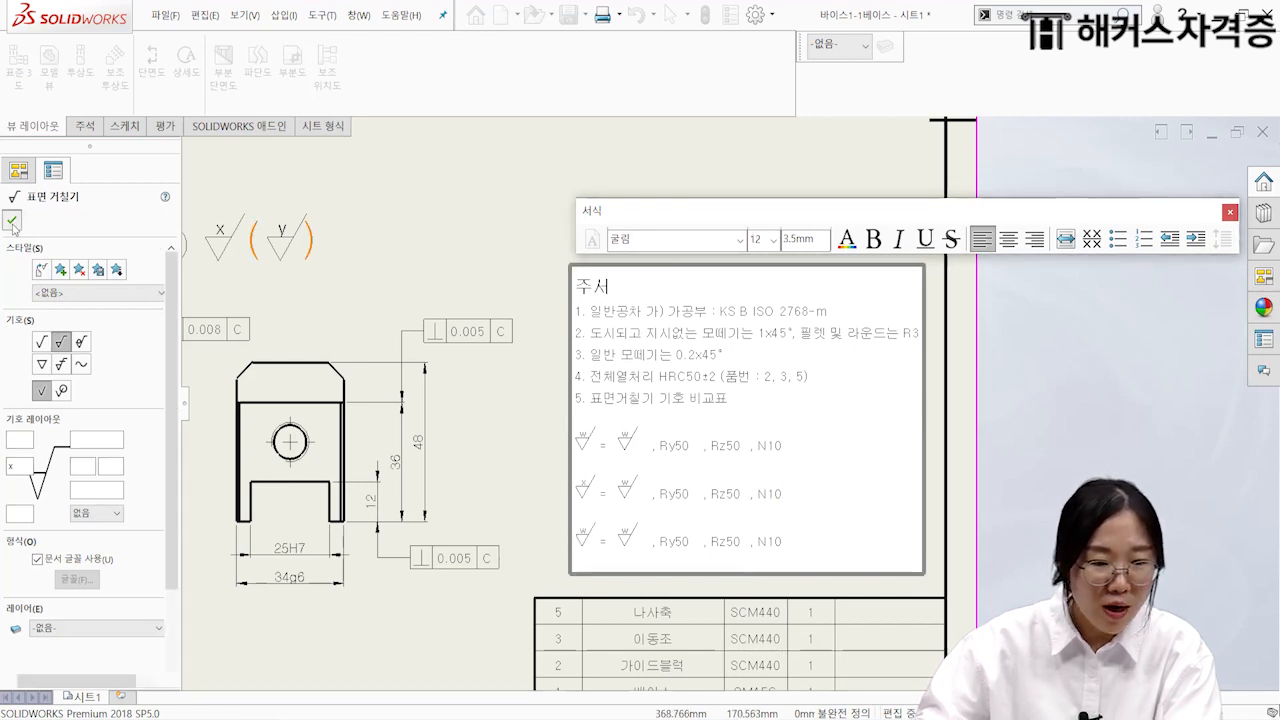
double_click(774, 500)
key(Escape)
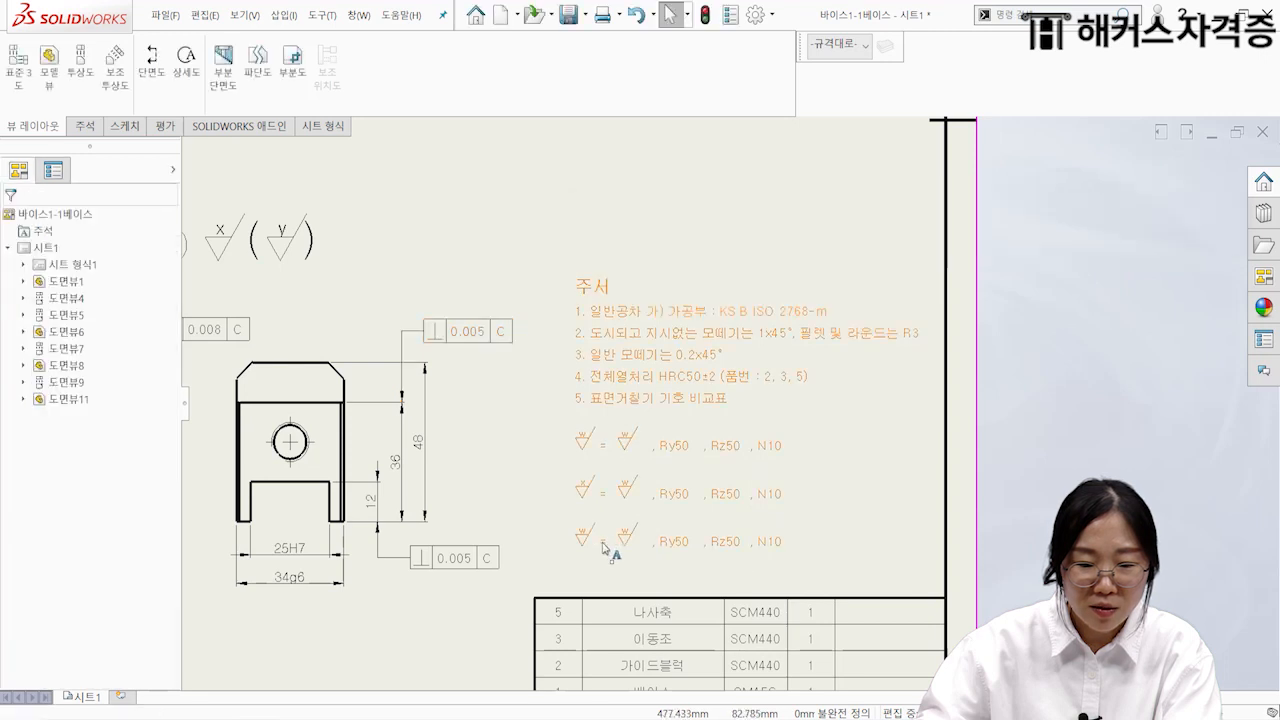
double_click(583, 536)
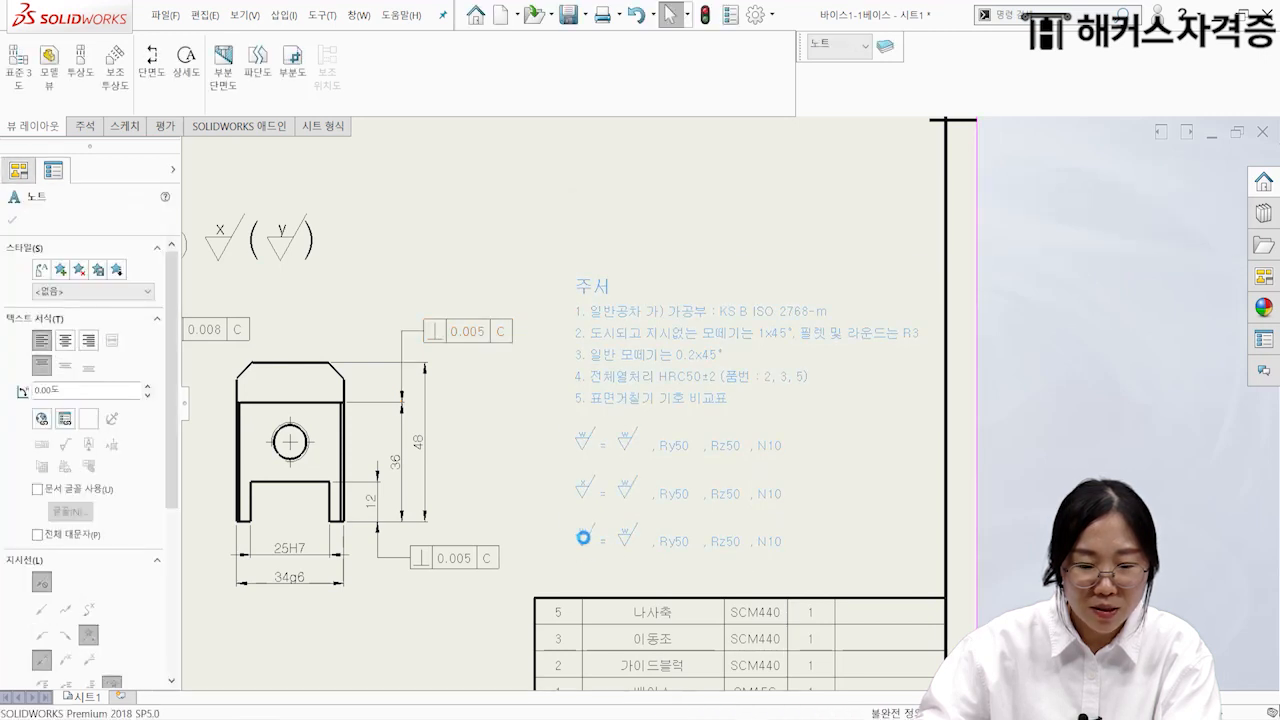
click(585, 540)
double_click(585, 538)
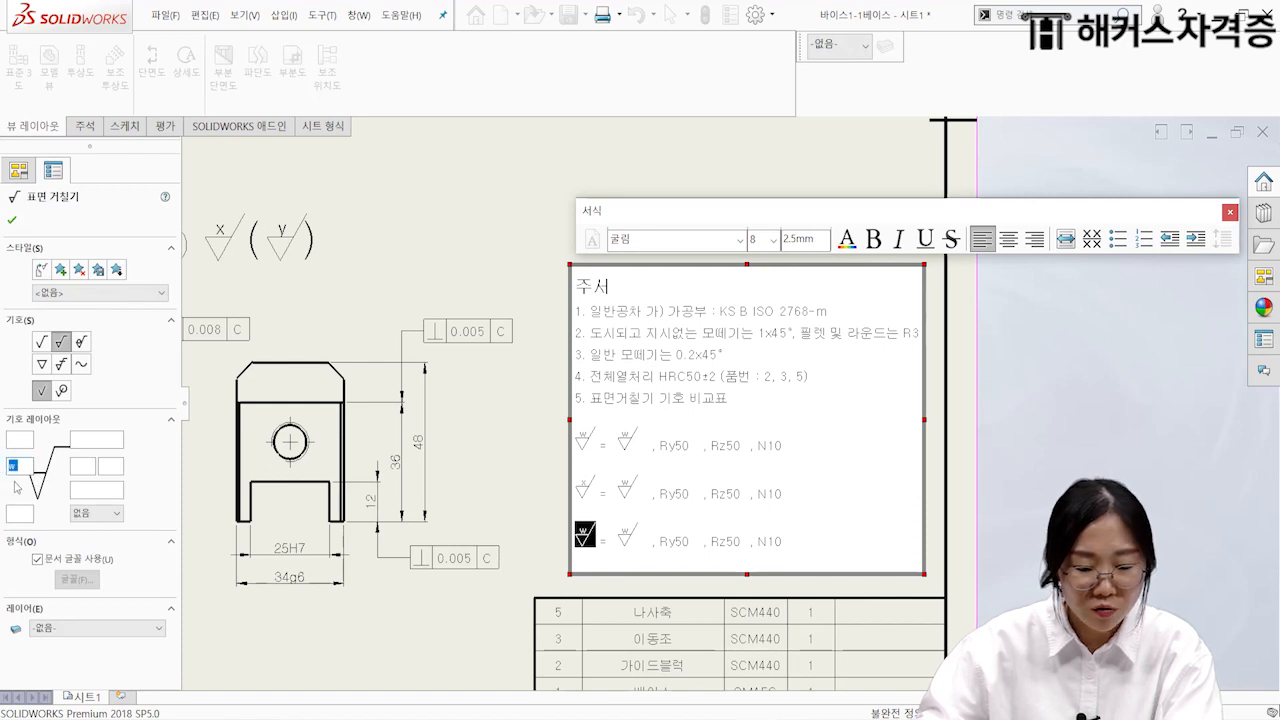
click(12, 220)
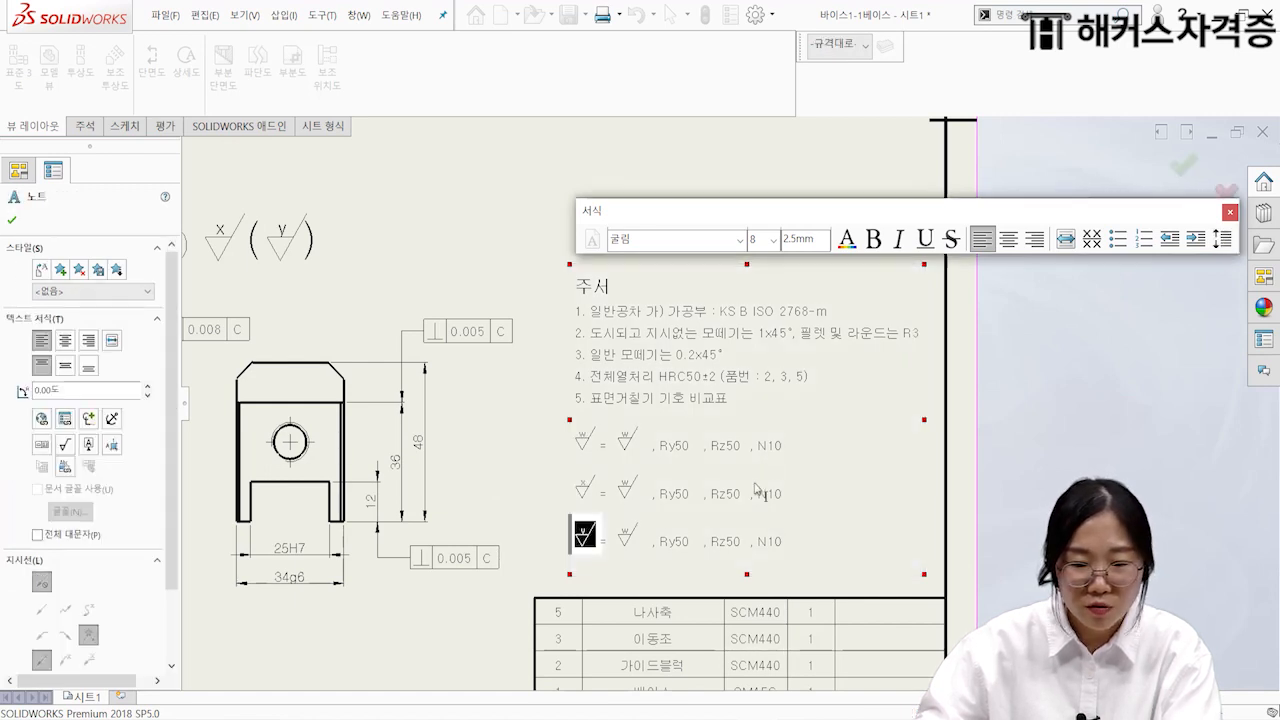
Step: Set the value of the second surface finish symbol in the w comparison row to 12.5
double_click(626, 440)
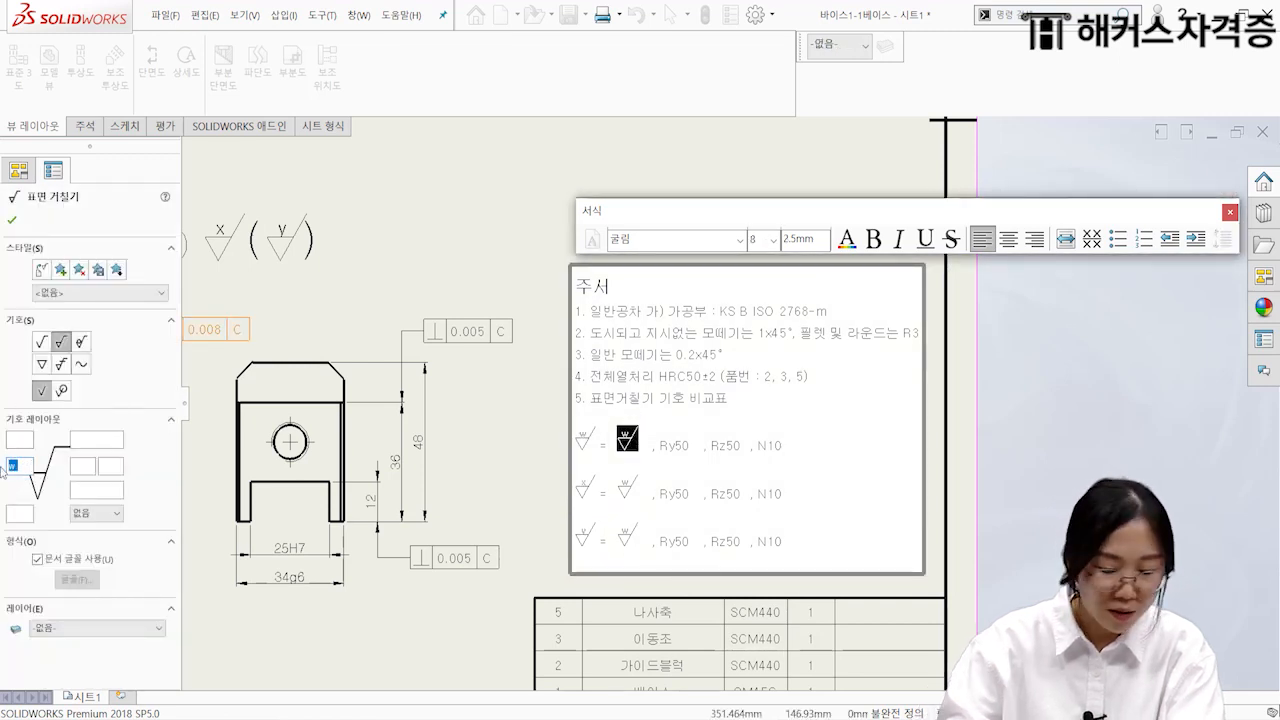
text(12.5)
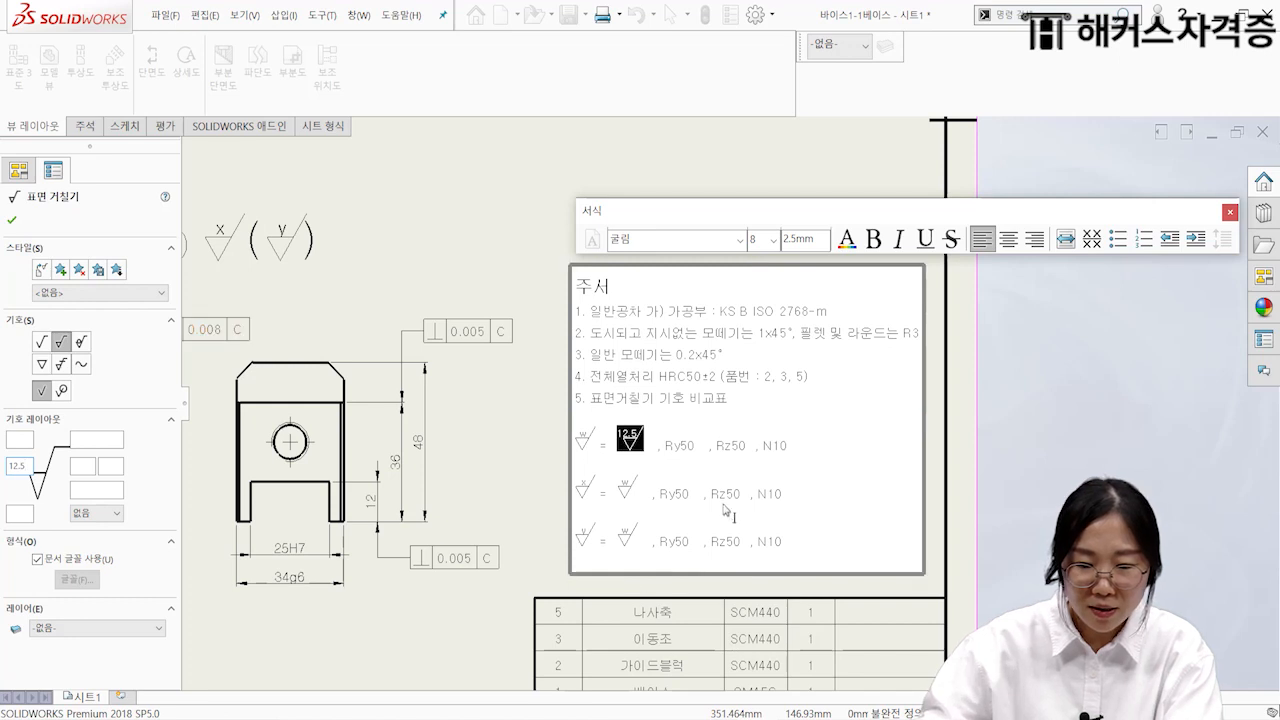
click(703, 538)
click(13, 219)
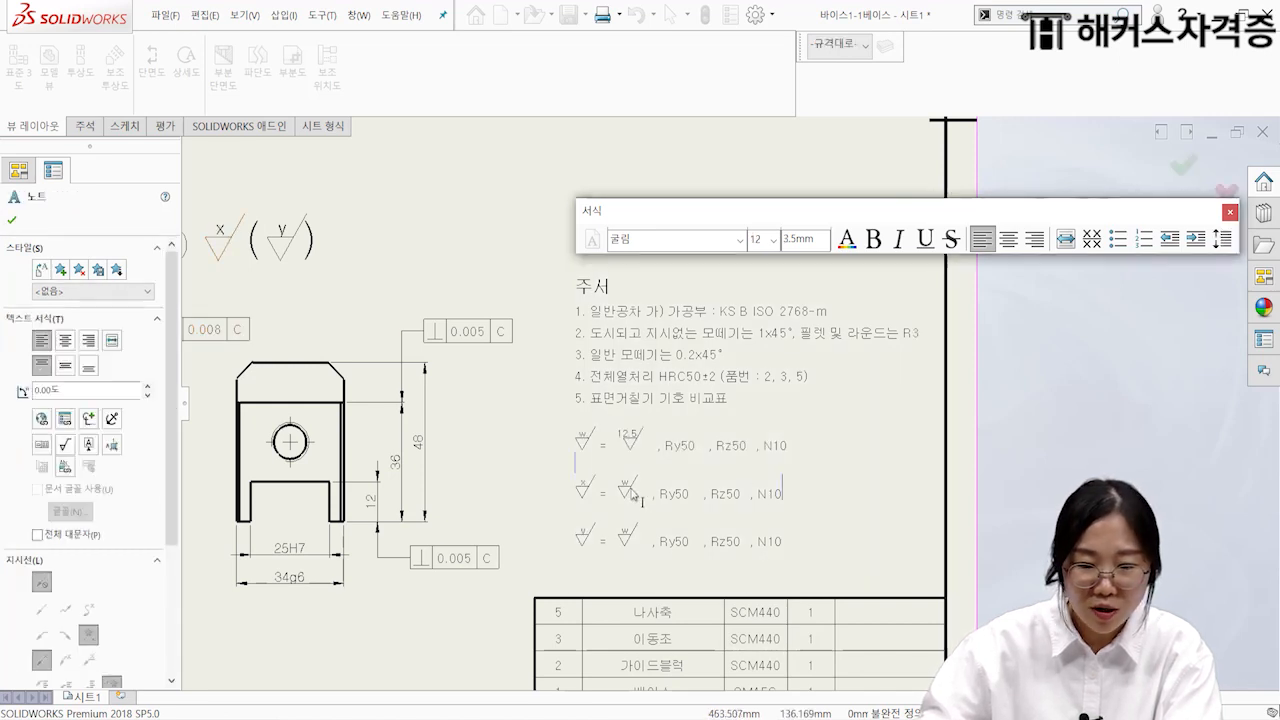
Step: Set the second surface finish symbol to 3.2 in the x comparison row and to 0.8 in the y row
double_click(627, 488)
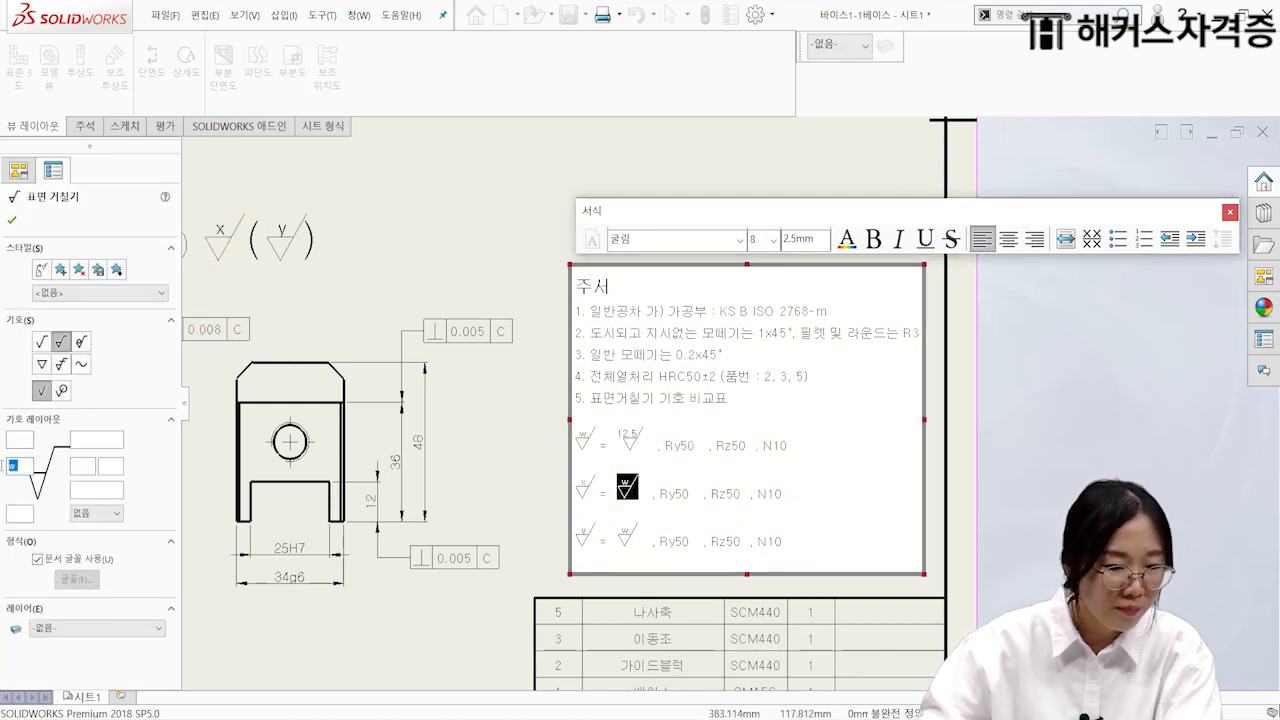
text(3.2)
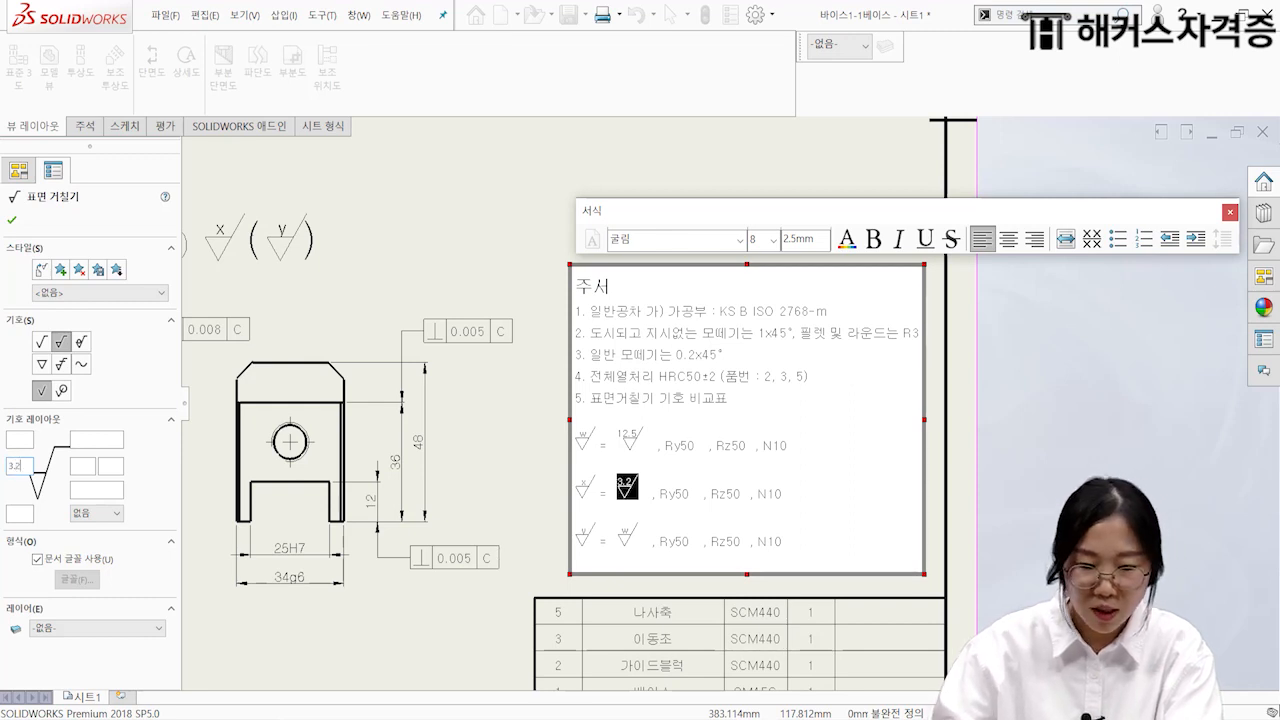
click(12, 219)
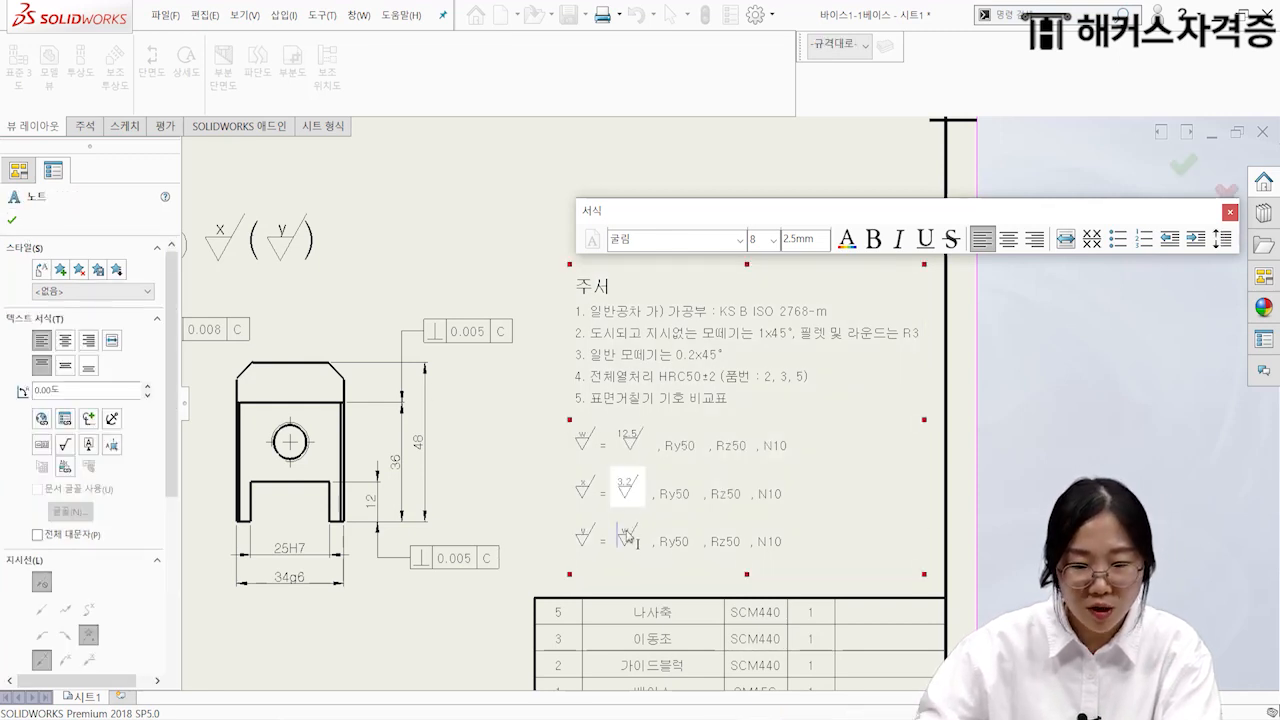
double_click(630, 538)
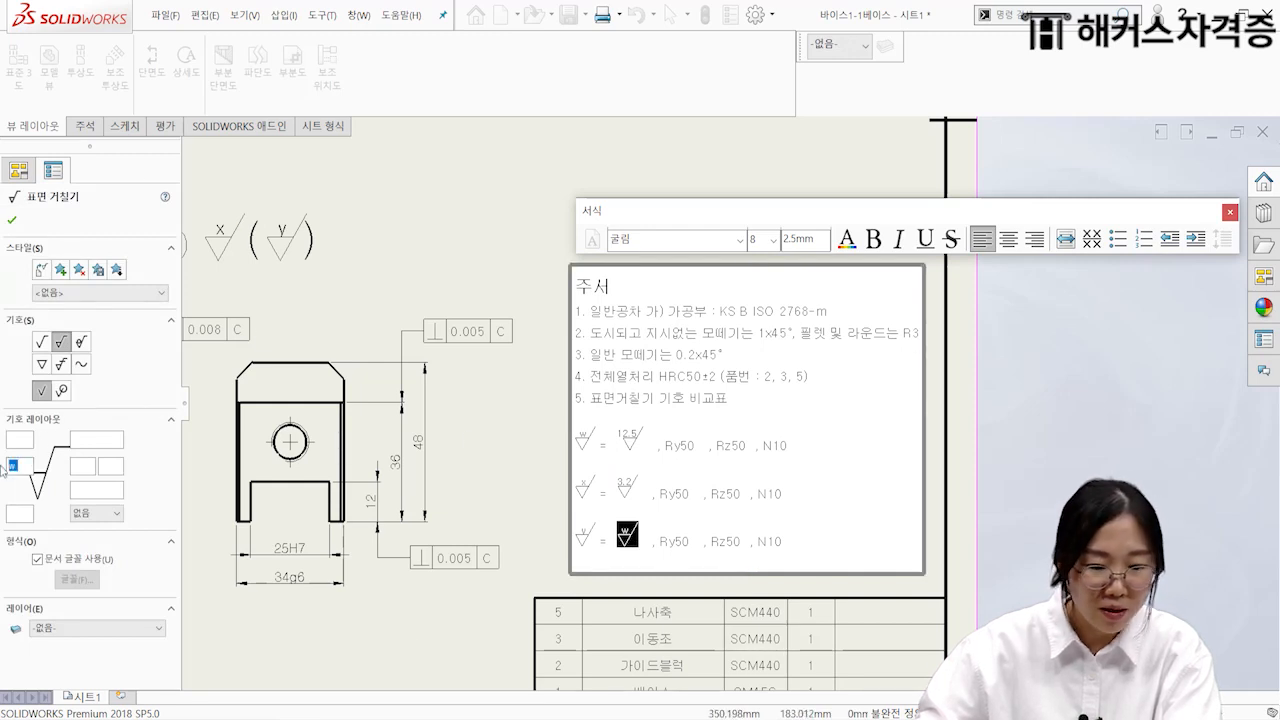
text(0.8)
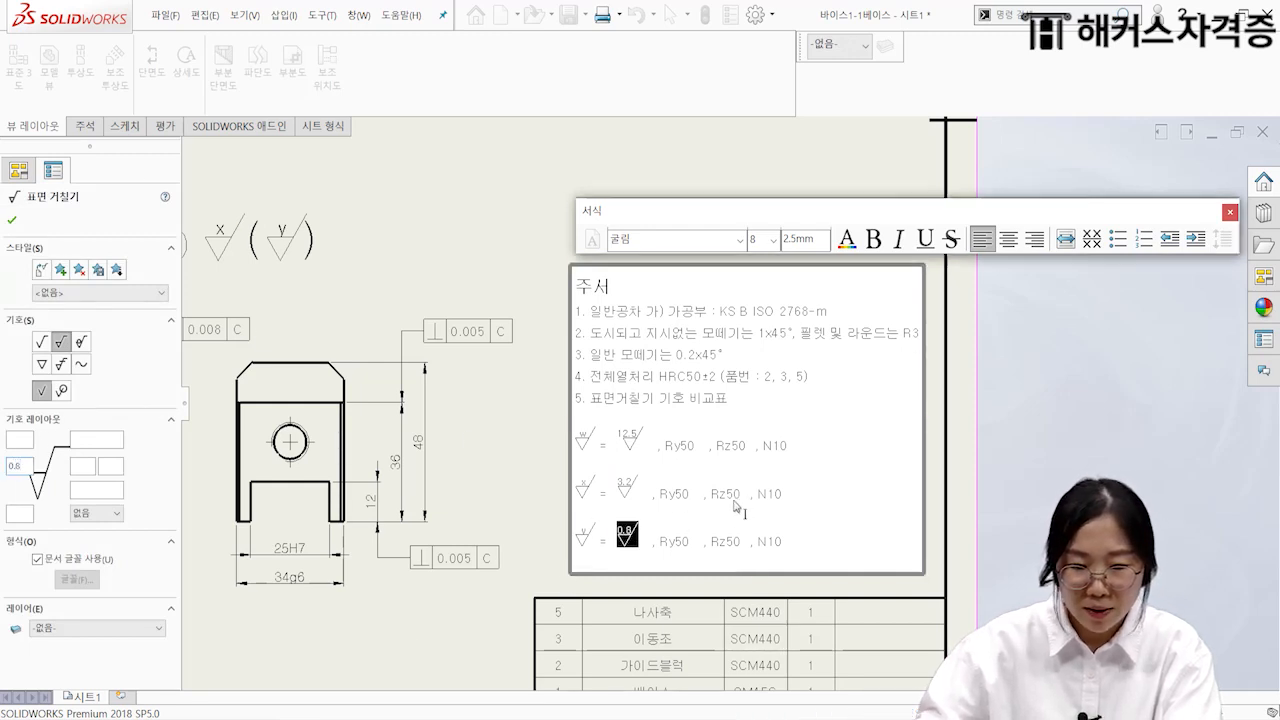
Step: Change the roughness values in the x comparison row to Ry12.5 and Rz12.5
click(684, 496)
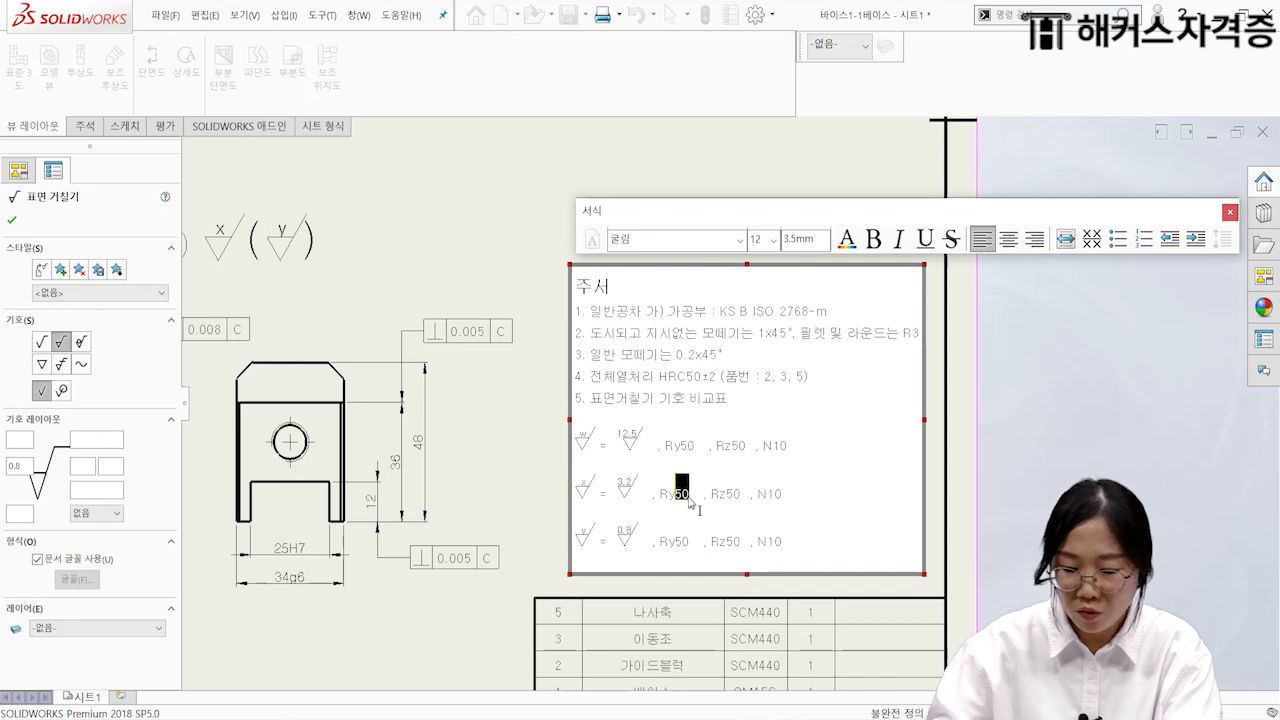
text(12.5)
mouse_move(741, 502)
mouse_down()
mouse_move(794, 496)
mouse_move(749, 496)
mouse_up()
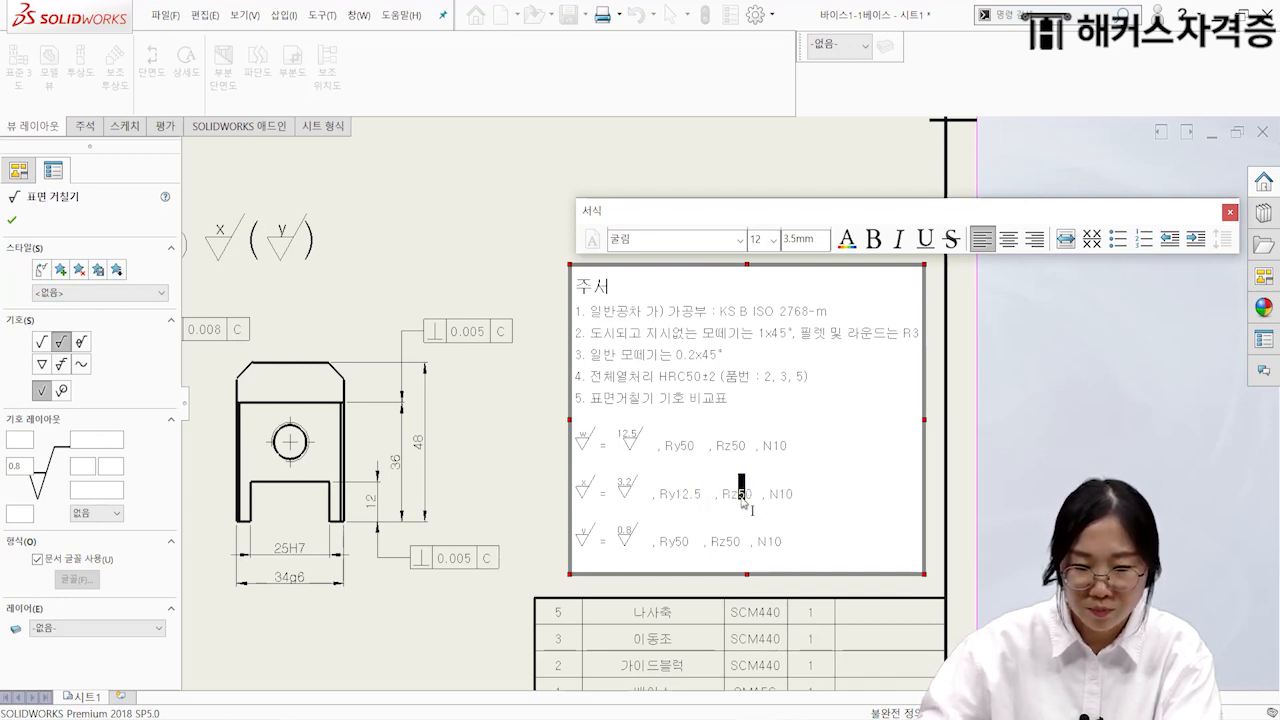
text(12.5)
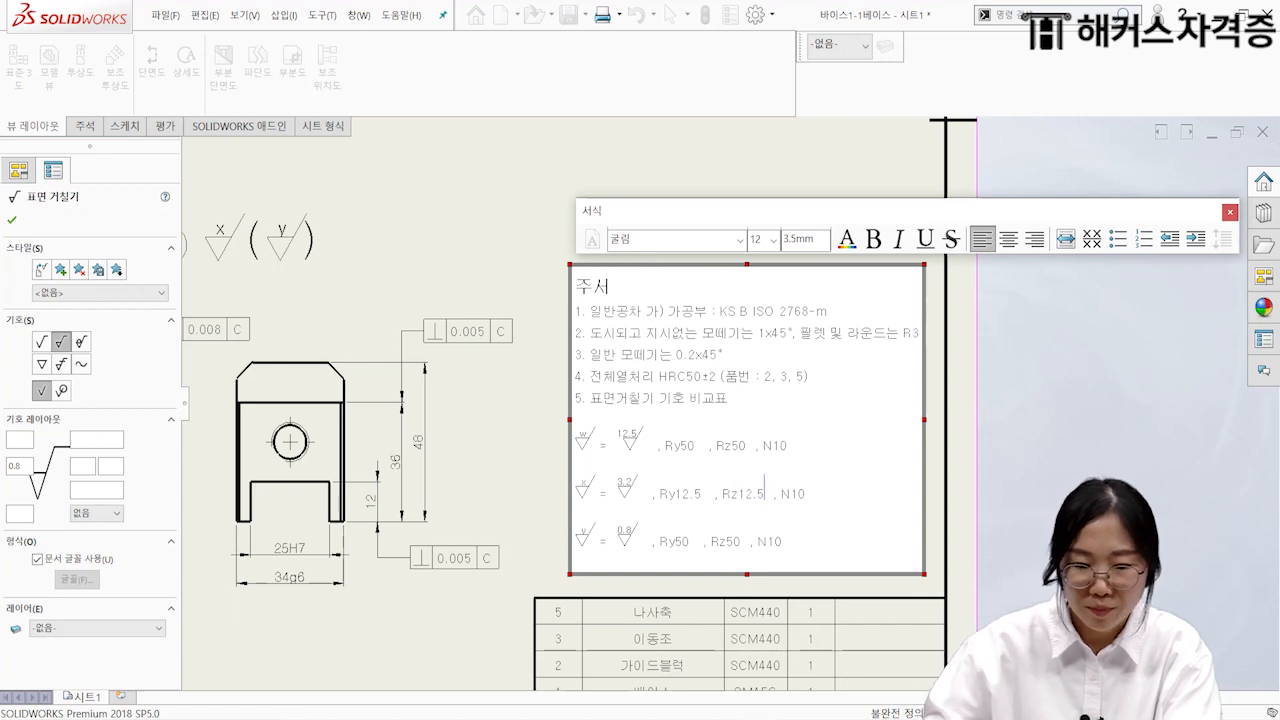
Step: Change the roughness values in the y comparison row to Ry3.2 and Rz3.2, and close the note
drag(682, 548, 686, 552)
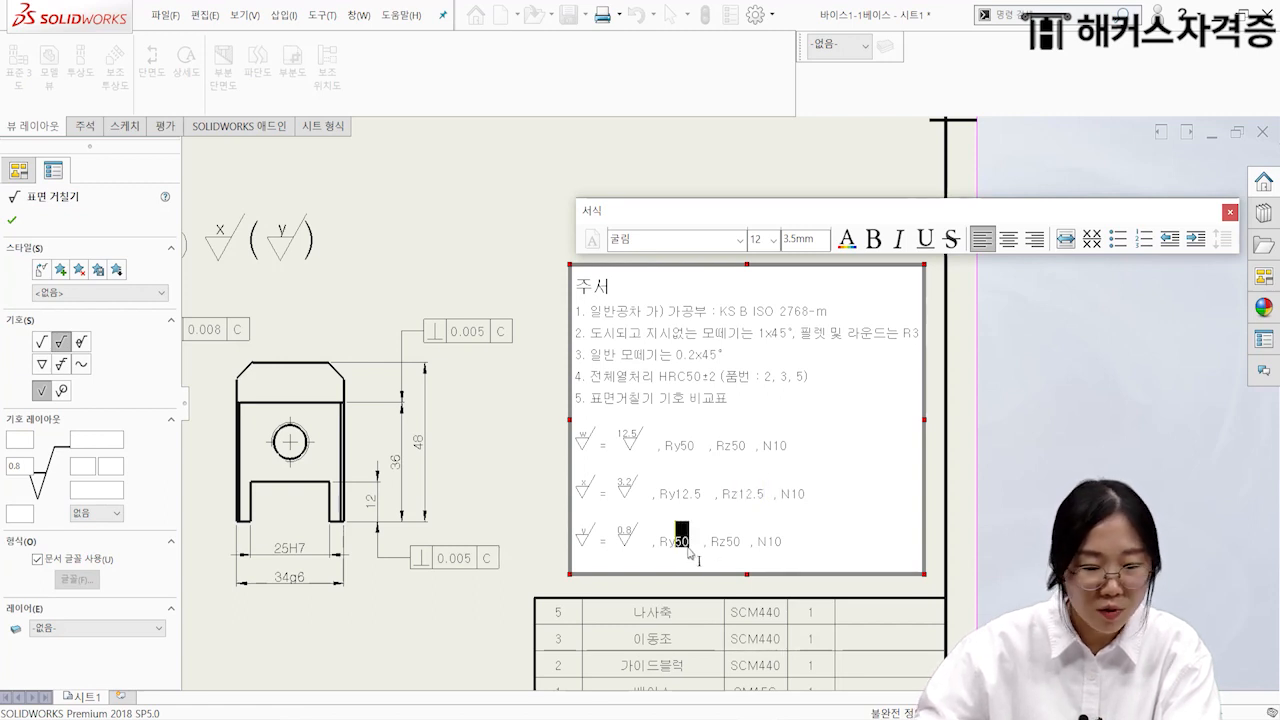
text(3.2)
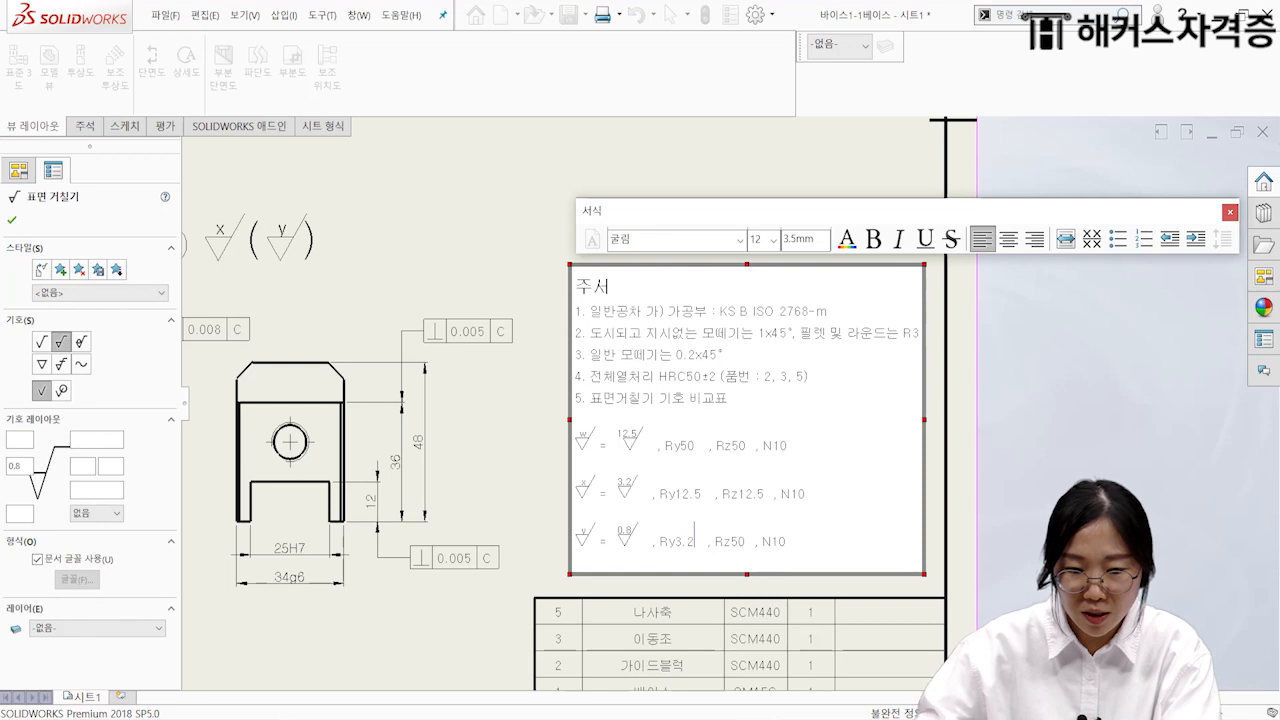
drag(730, 542, 744, 548)
text(3.2)
click(820, 545)
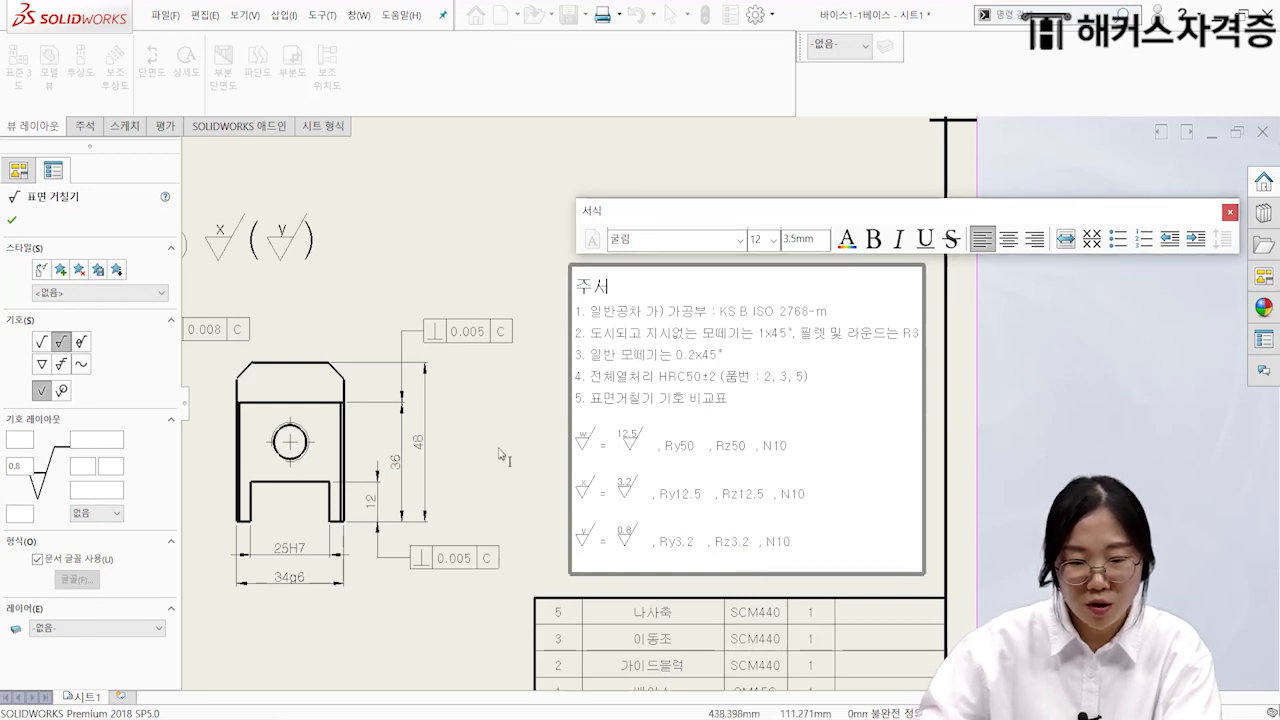
click(487, 454)
Step: Move the 주서 note slightly down and toward the part 3 views, just above the parts list, and deselect it
scroll(722, 428, up, 3)
middle_drag(722, 428, 664, 424)
scroll(658, 390, down, 2)
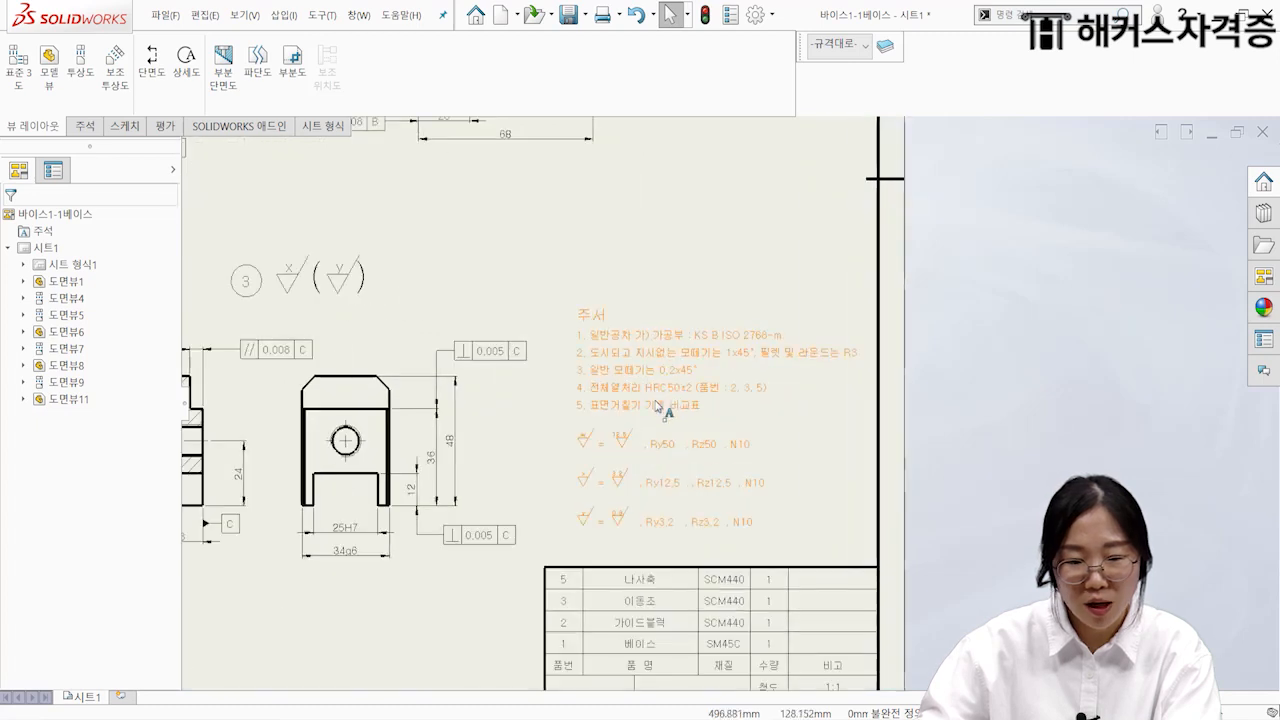
drag(657, 406, 640, 421)
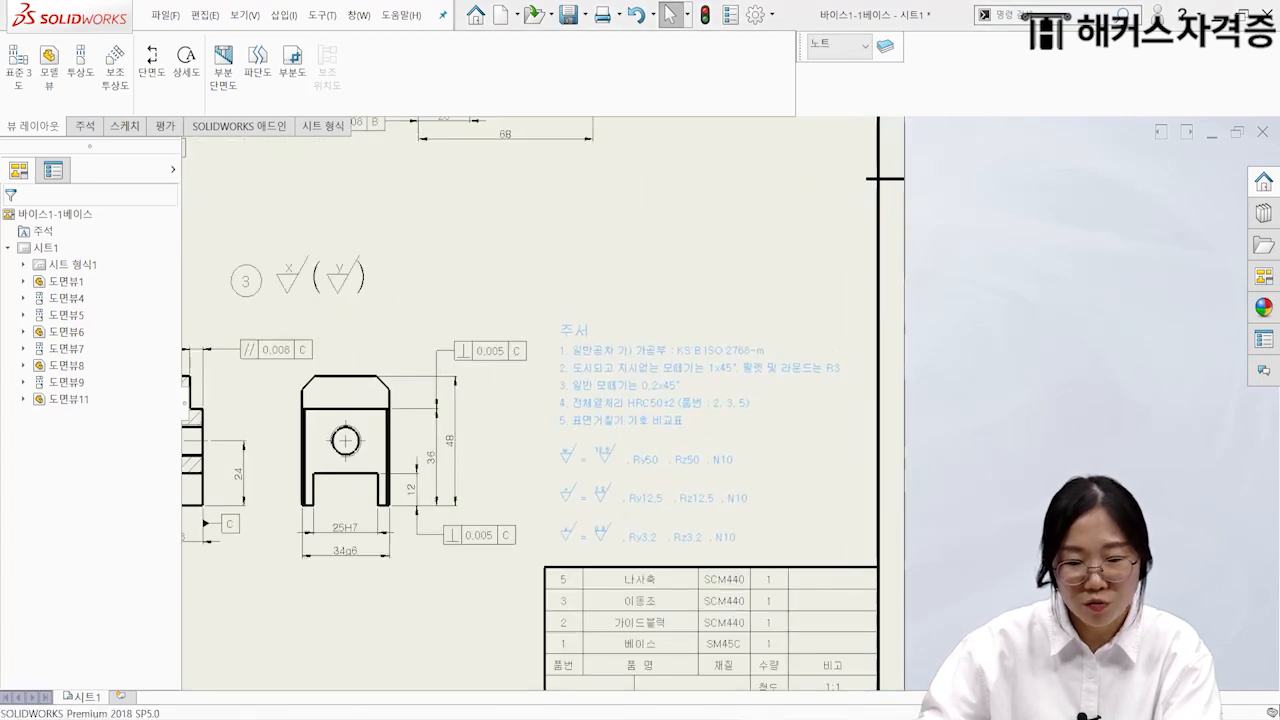
key(Escape)
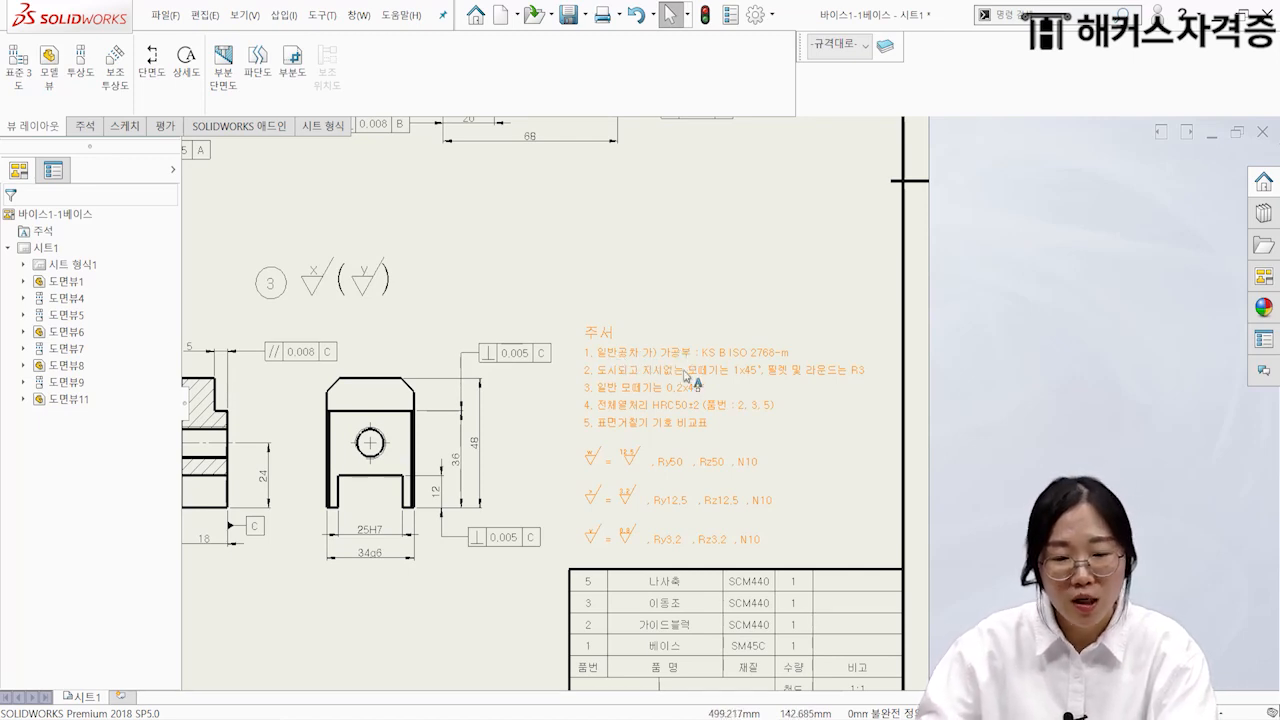
middle_drag(789, 439, 850, 408)
middle_drag(721, 426, 727, 419)
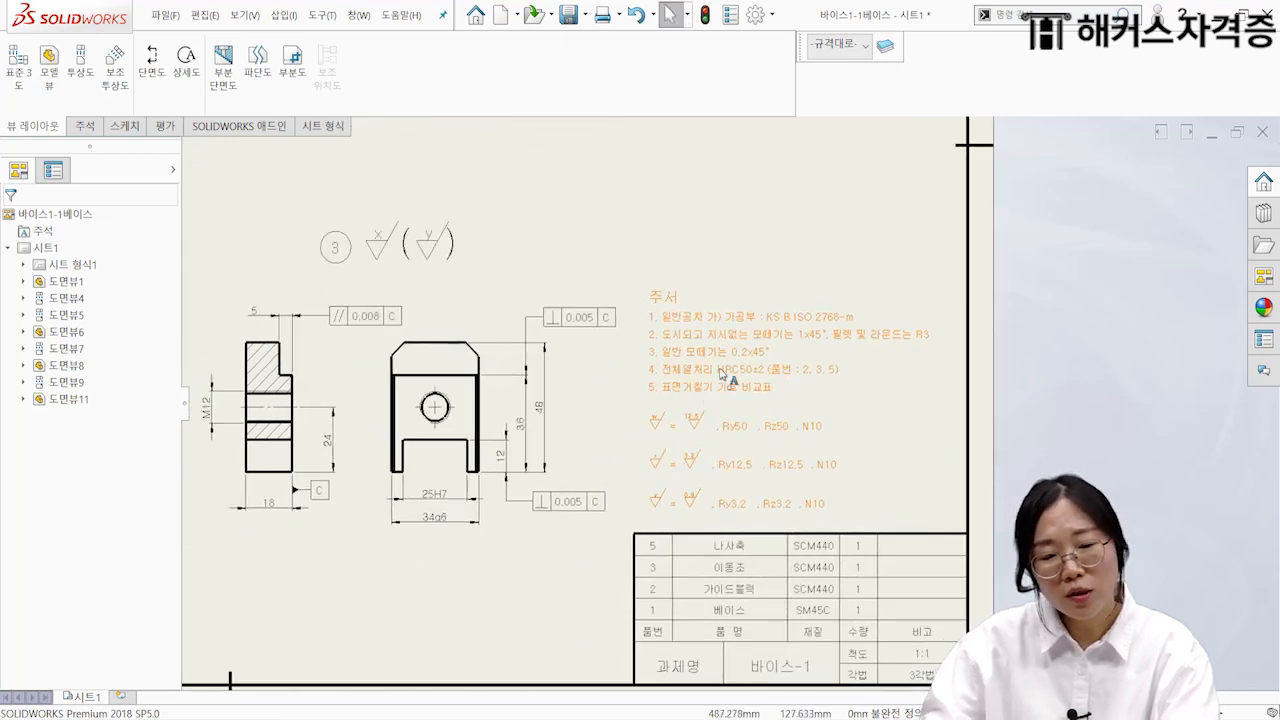
middle_drag(779, 397, 840, 392)
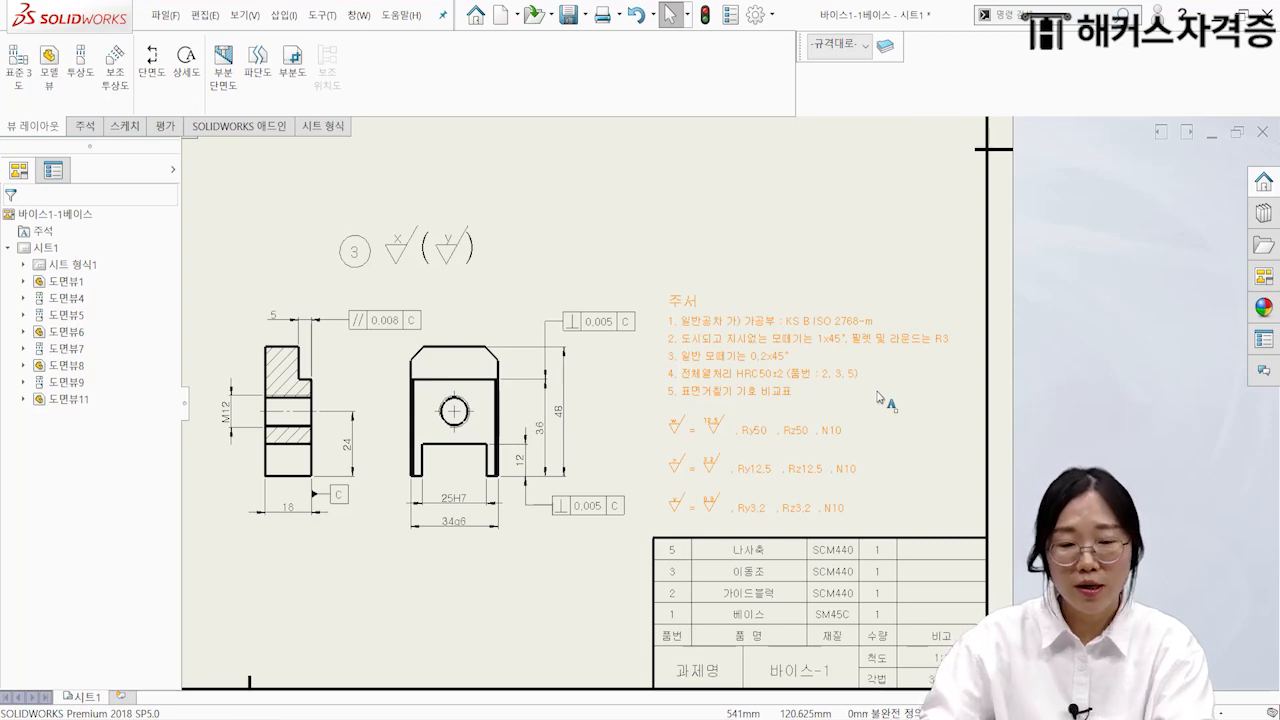
Step: Switch to the PDF "주서의 이해" and read its explanation of general tolerances for machined parts (가공부)
click(714, 718)
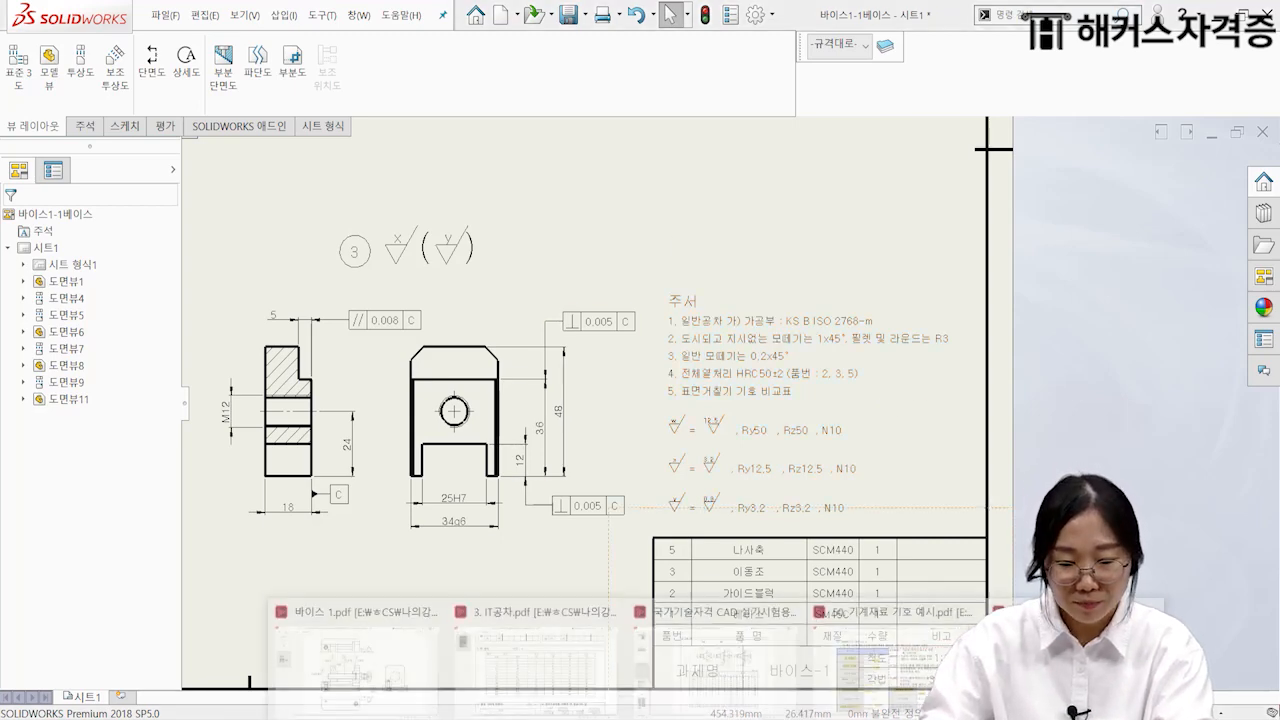
click(1060, 660)
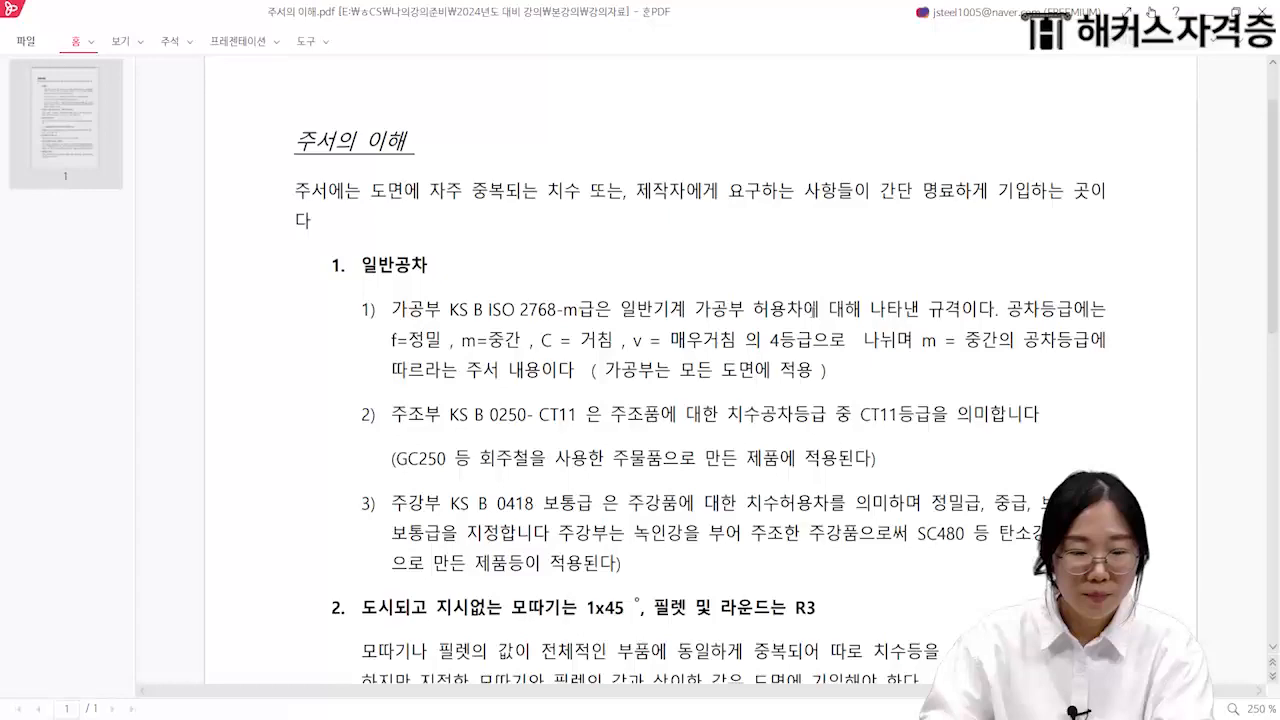
scroll(874, 318, down, 2)
scroll(874, 318, up, 2)
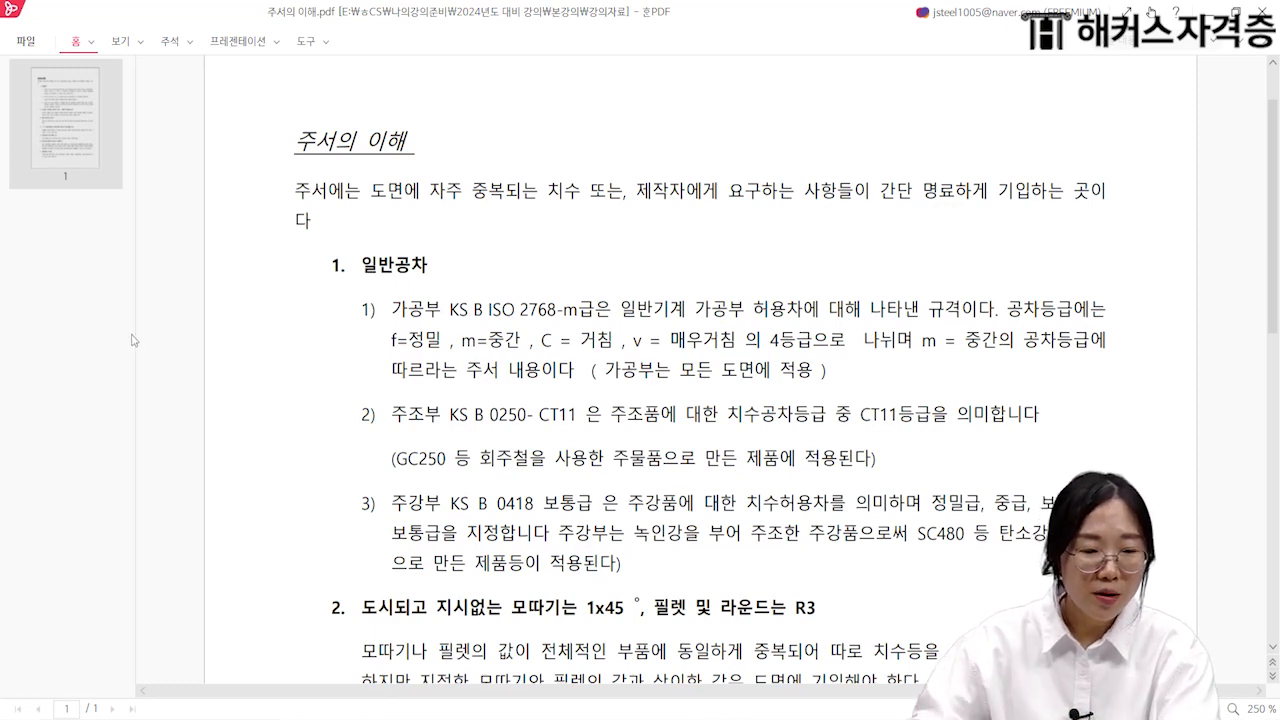
drag(134, 341, 2, 326)
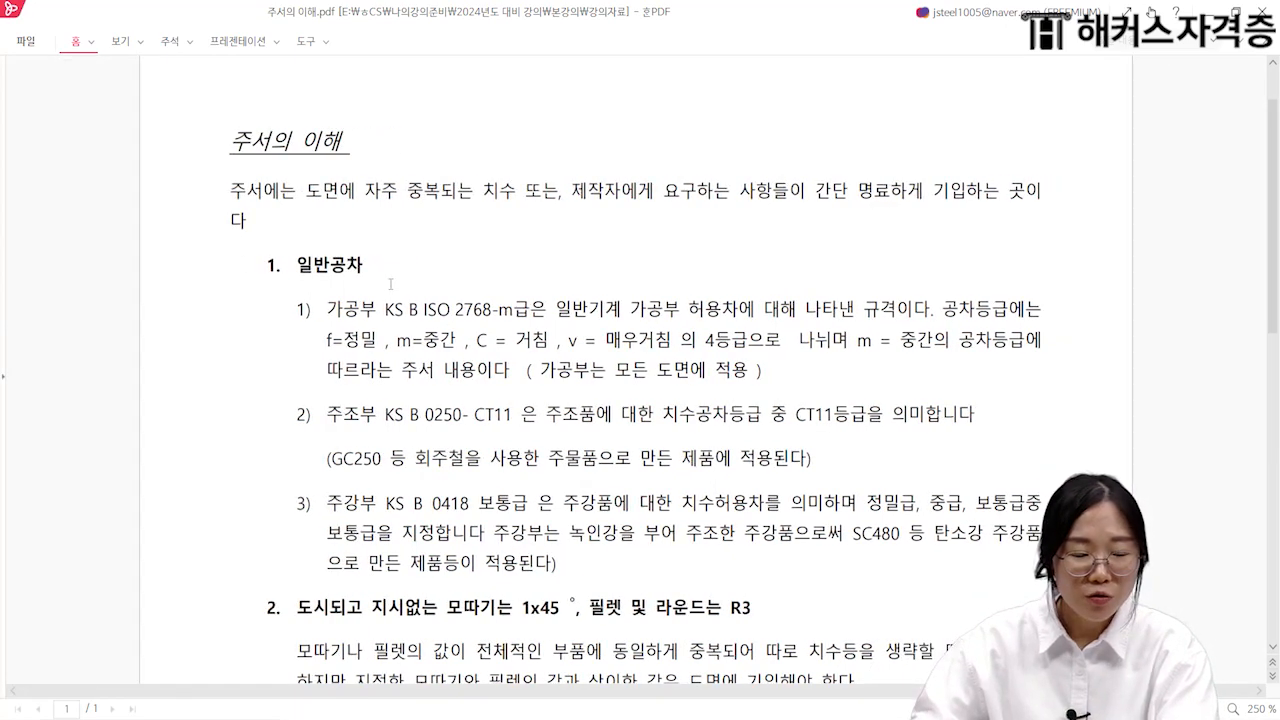
scroll(387, 289, down, 1)
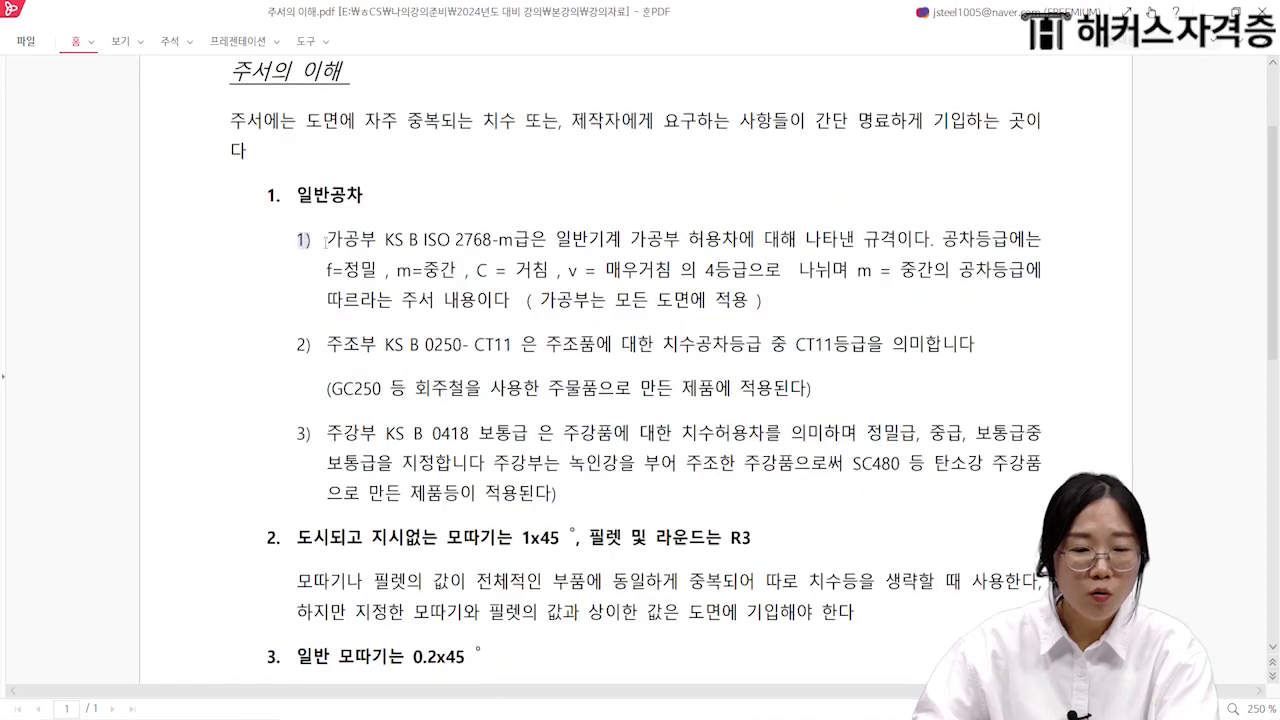
drag(320, 241, 378, 241)
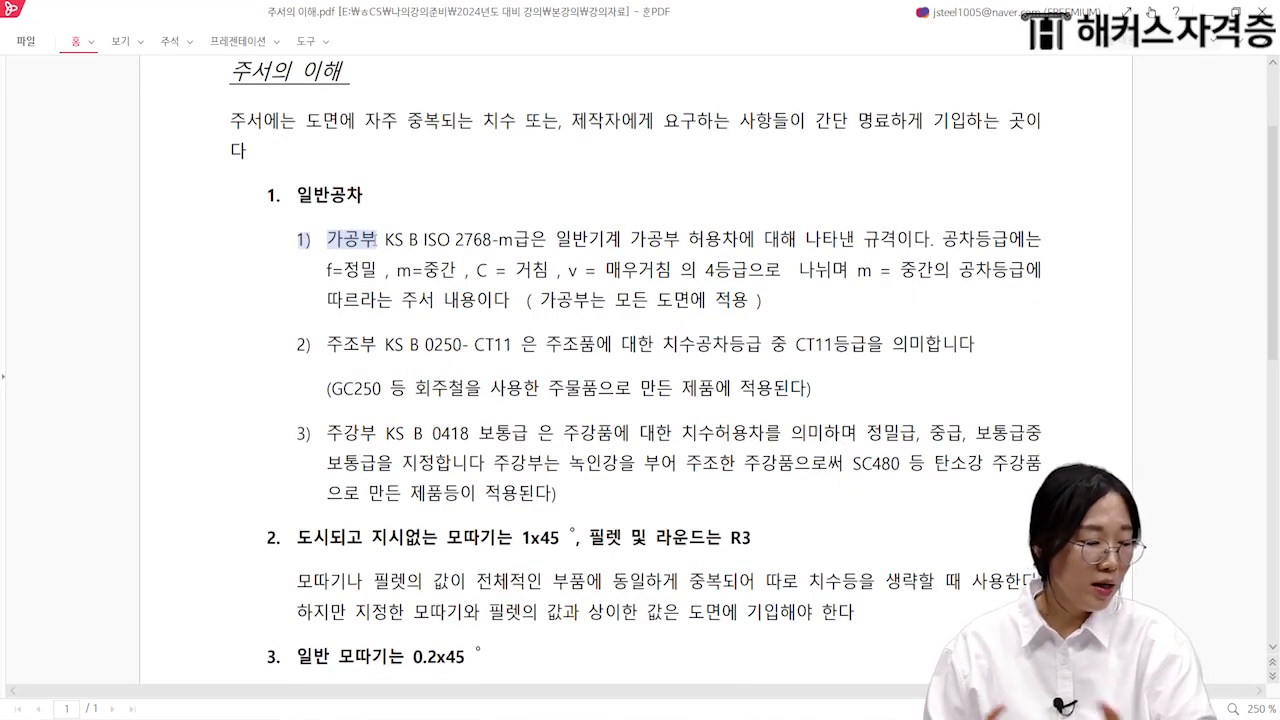
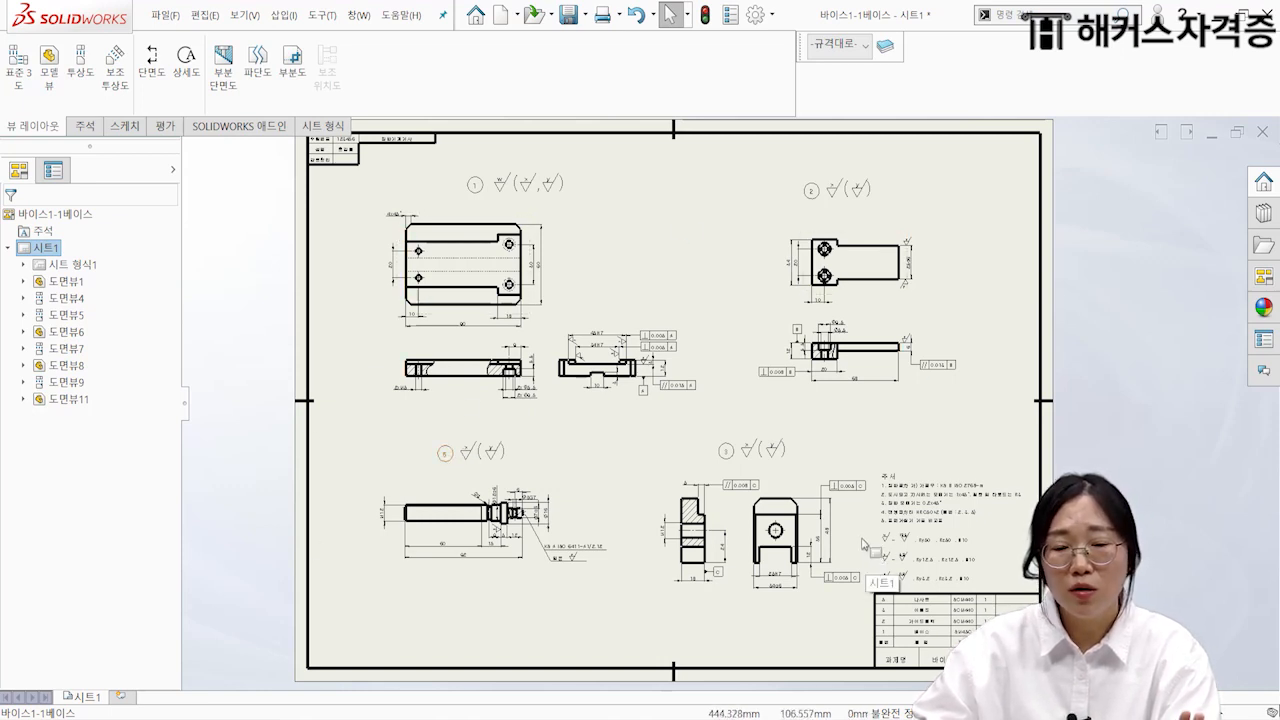
Step: Copy the drawing sheet 시트1 and paste the duplicate after the selected sheet
right_click(98, 697)
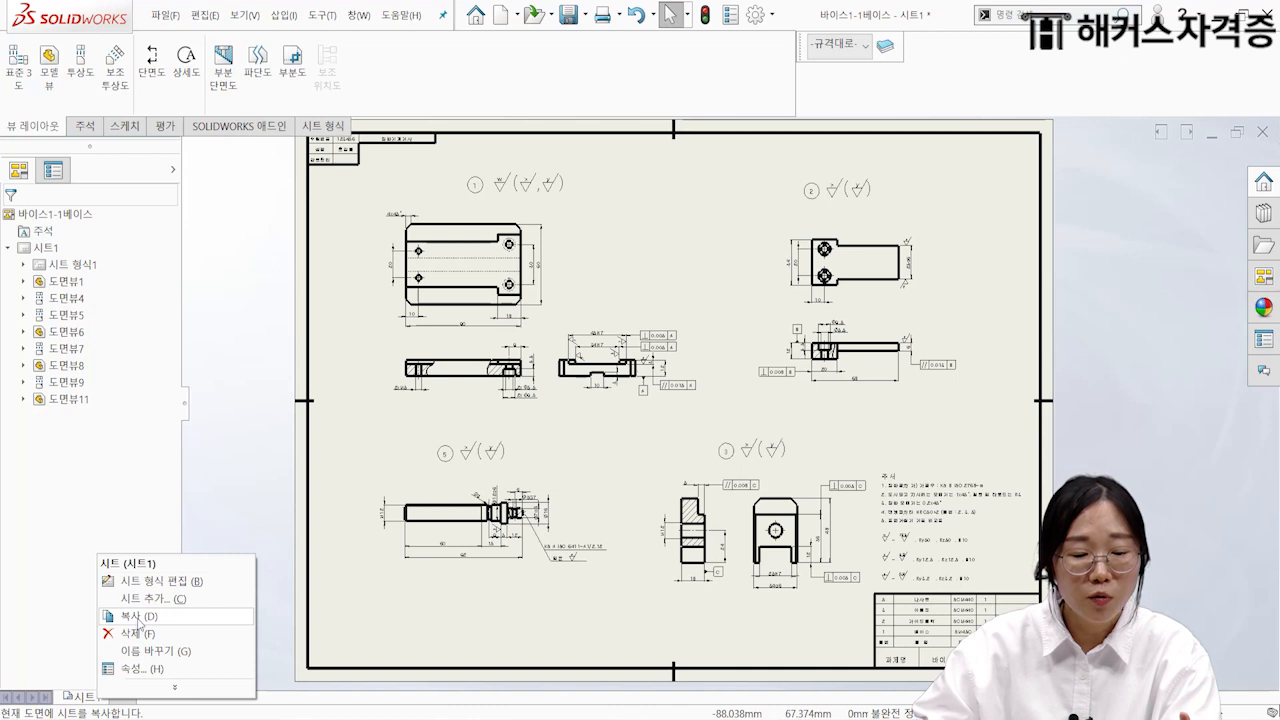
click(87, 699)
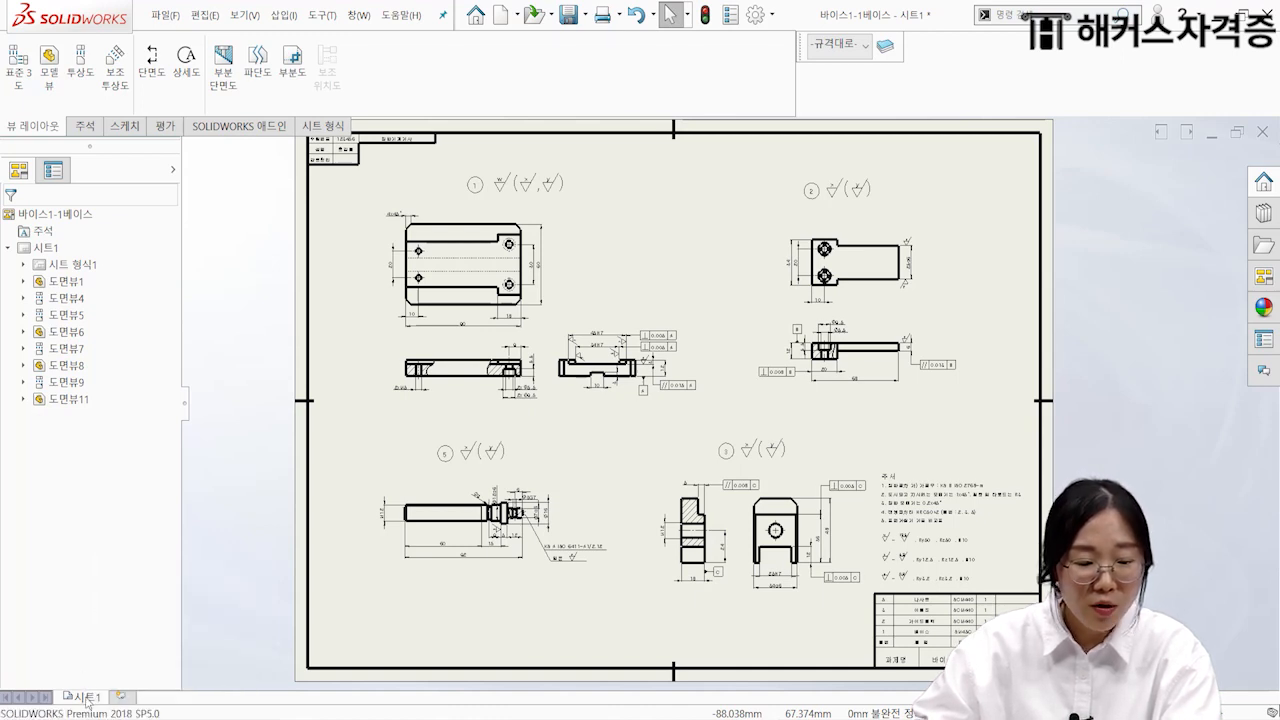
right_click(87, 699)
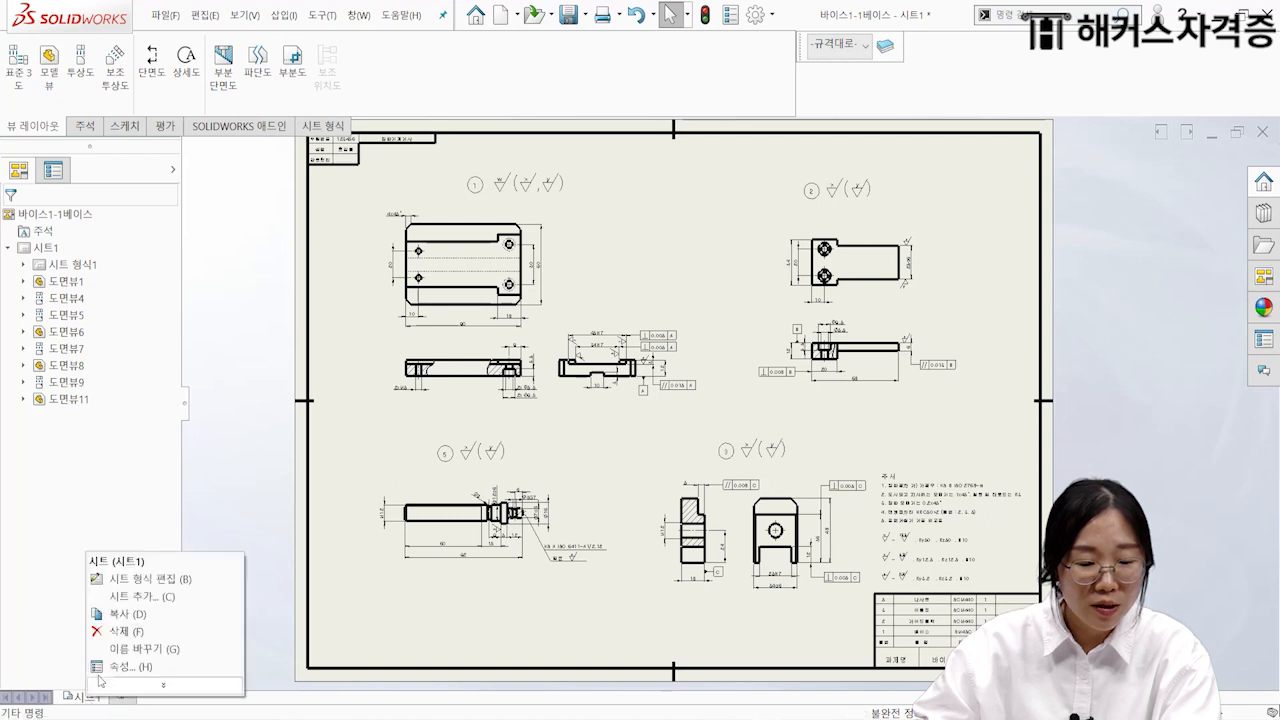
click(137, 614)
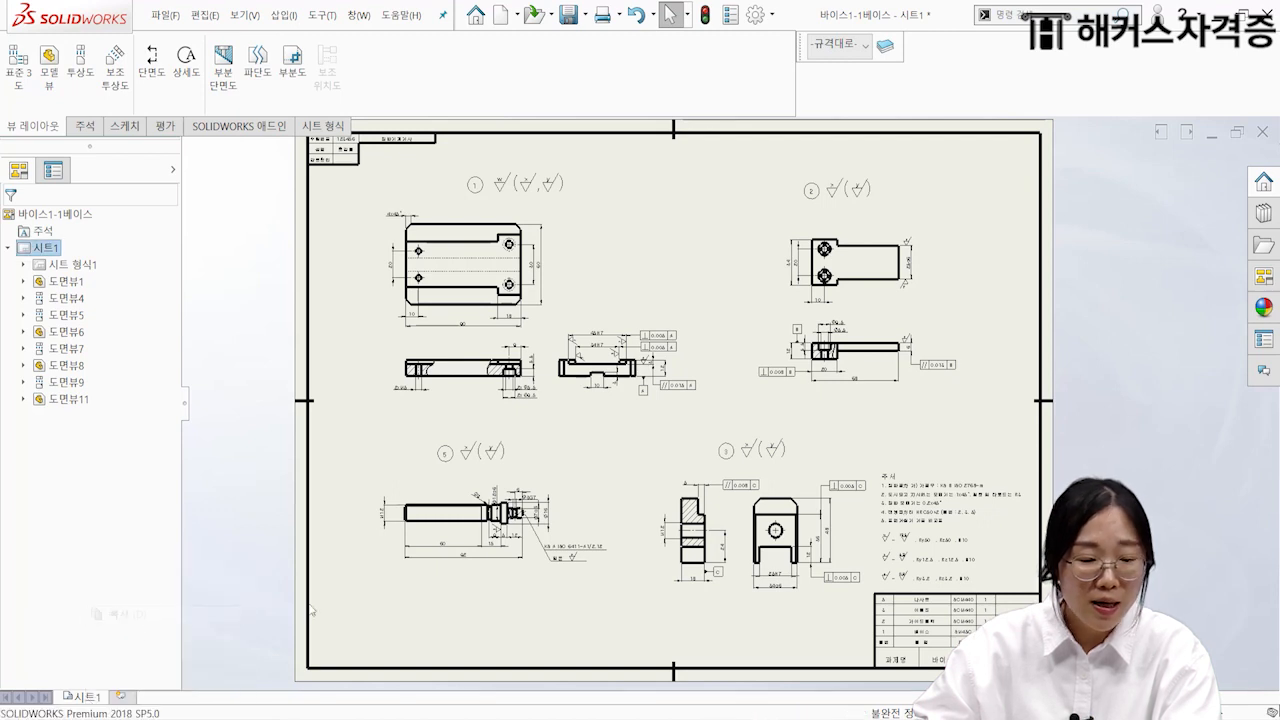
right_click(88, 699)
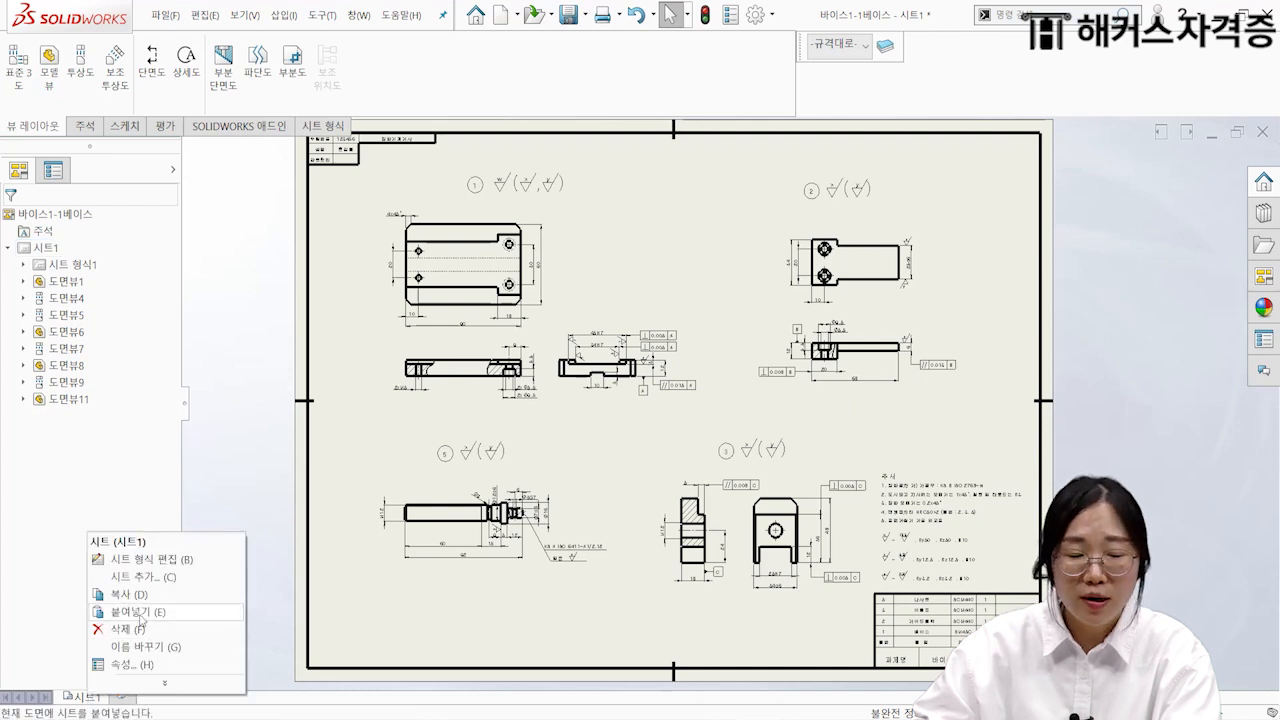
click(140, 614)
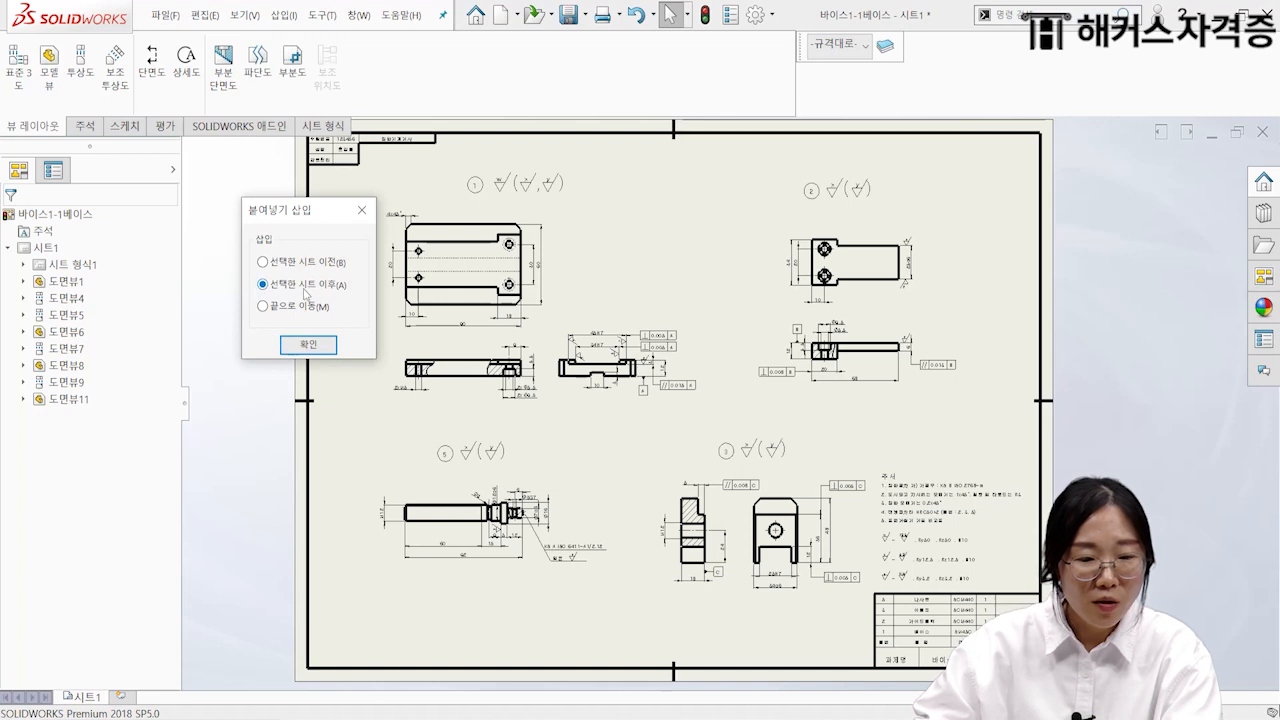
click(312, 345)
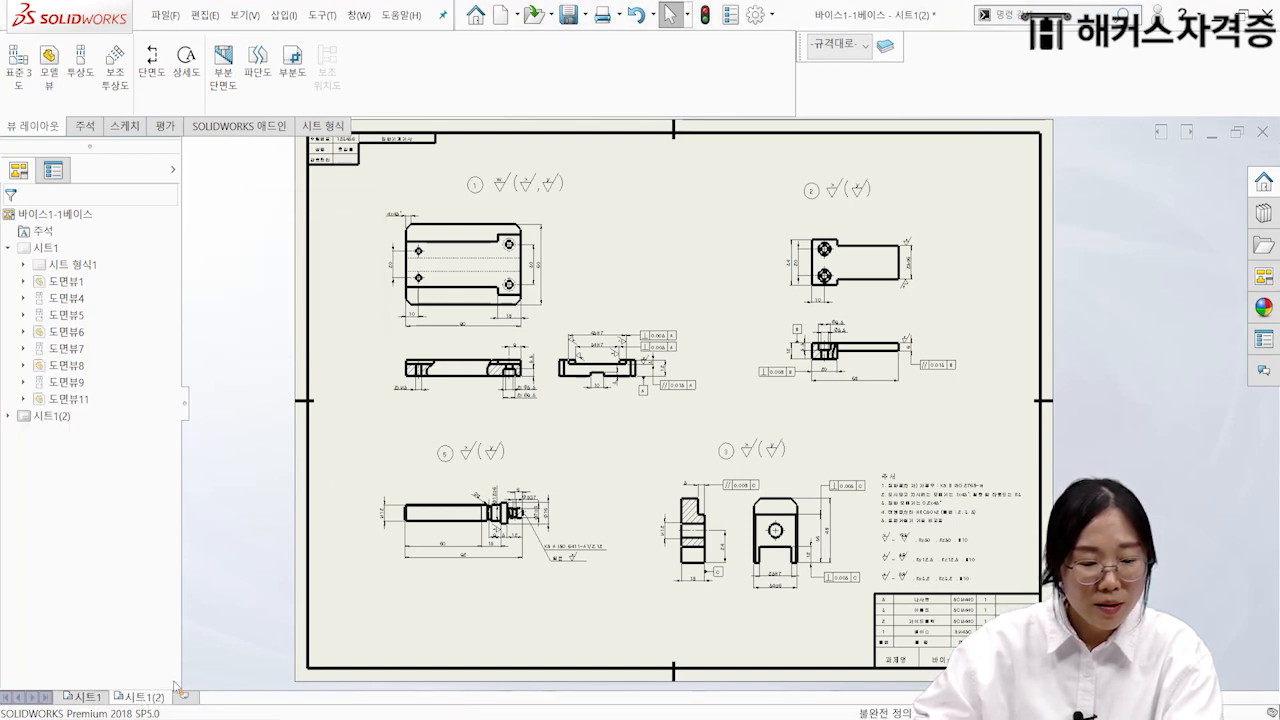
Step: Delete all the drawing views, 도면뷰12 through 도면뷰19, from the copied sheet 시트1(2)
click(9, 417)
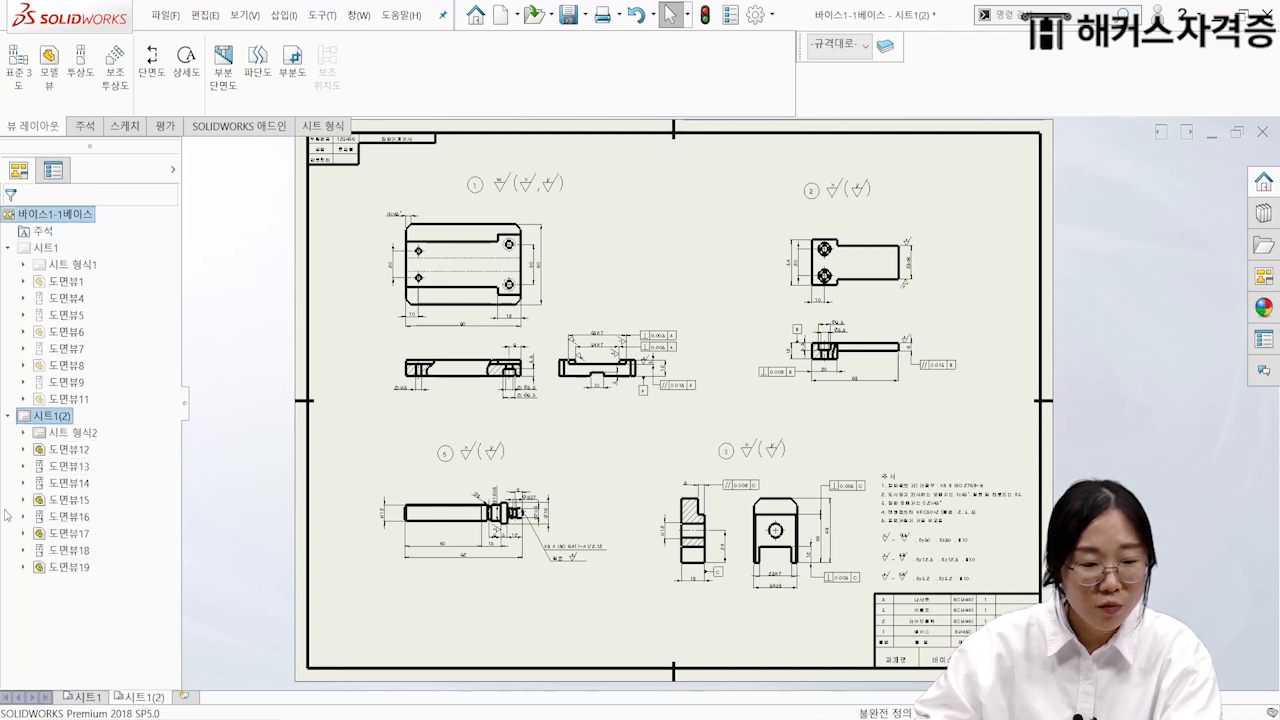
click(72, 451)
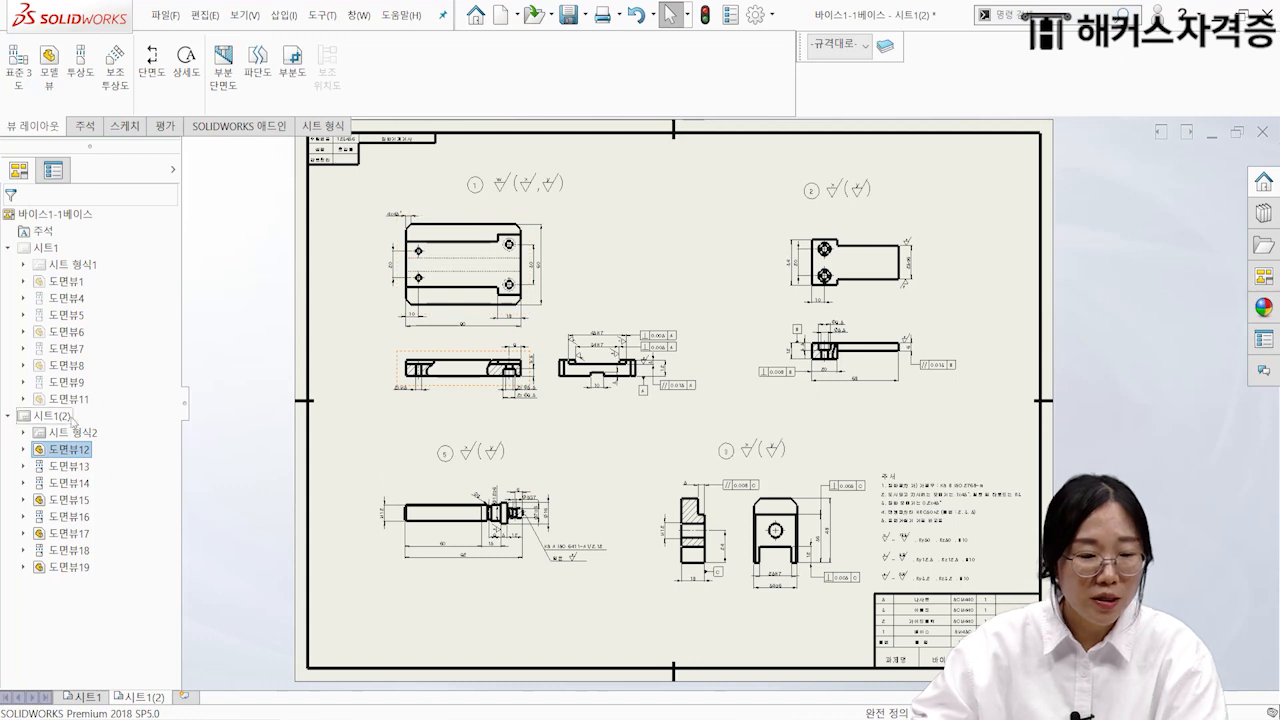
shift+click(70, 567)
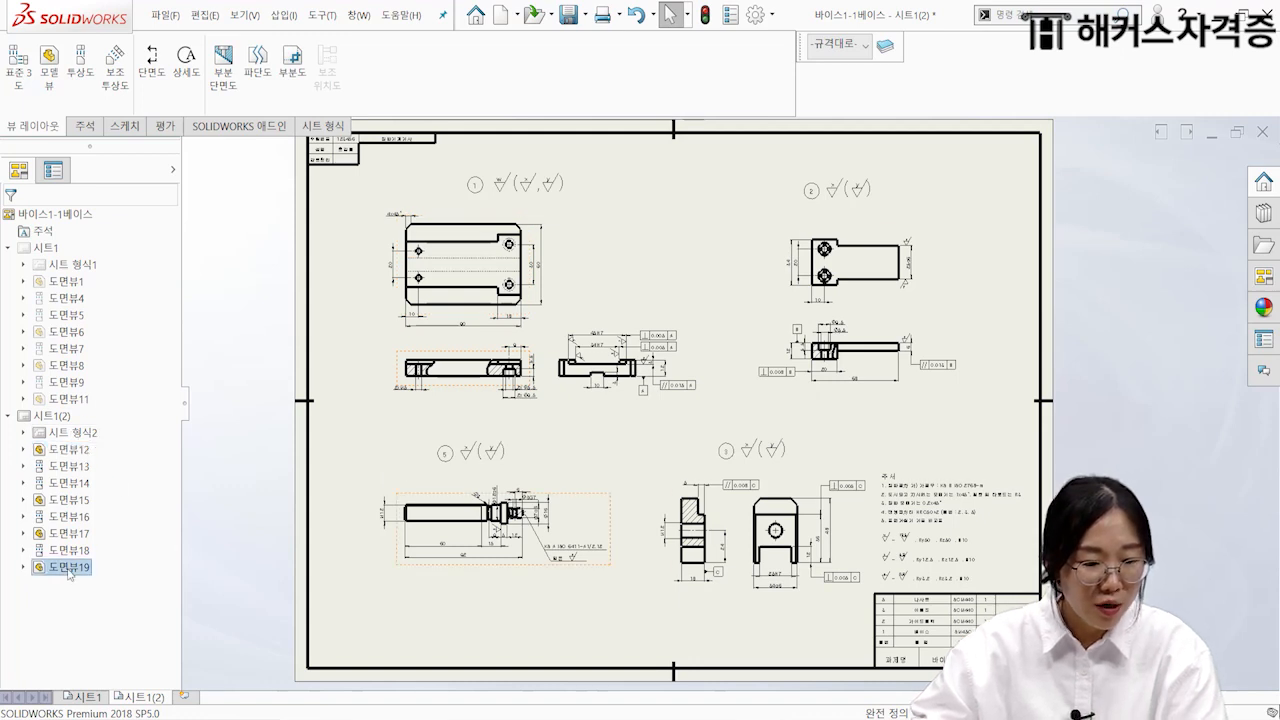
key(Delete)
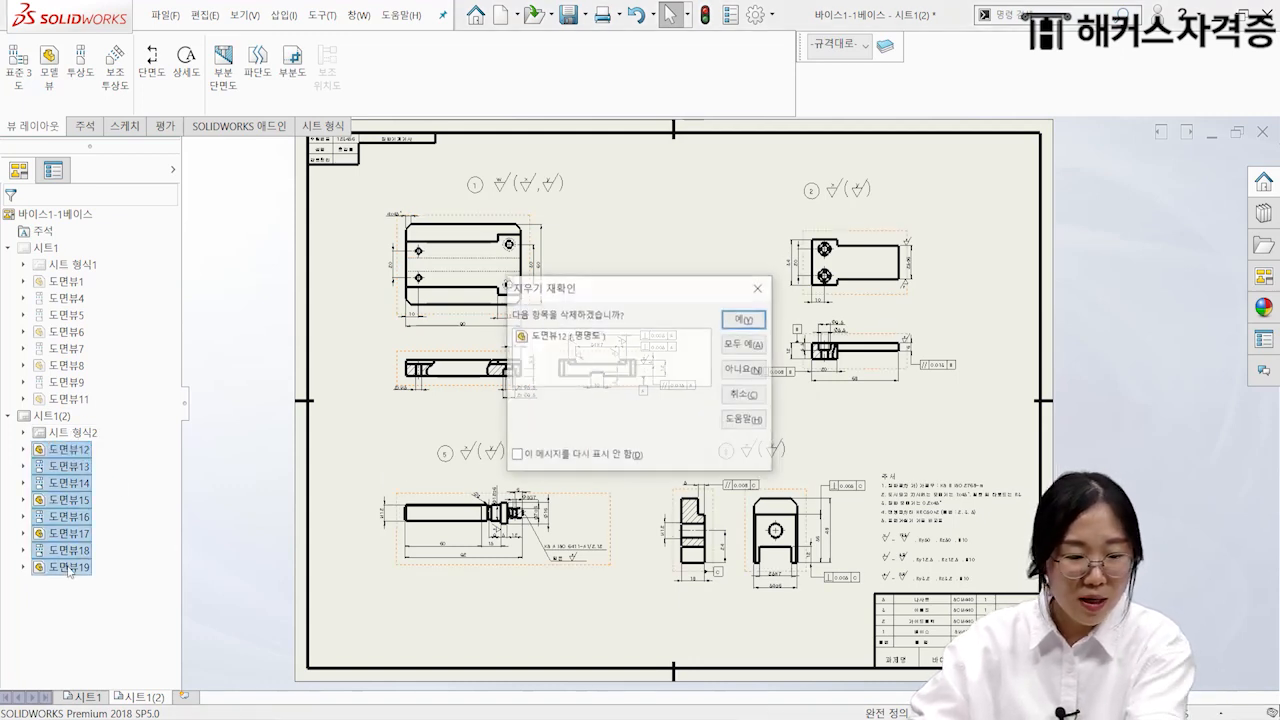
click(745, 346)
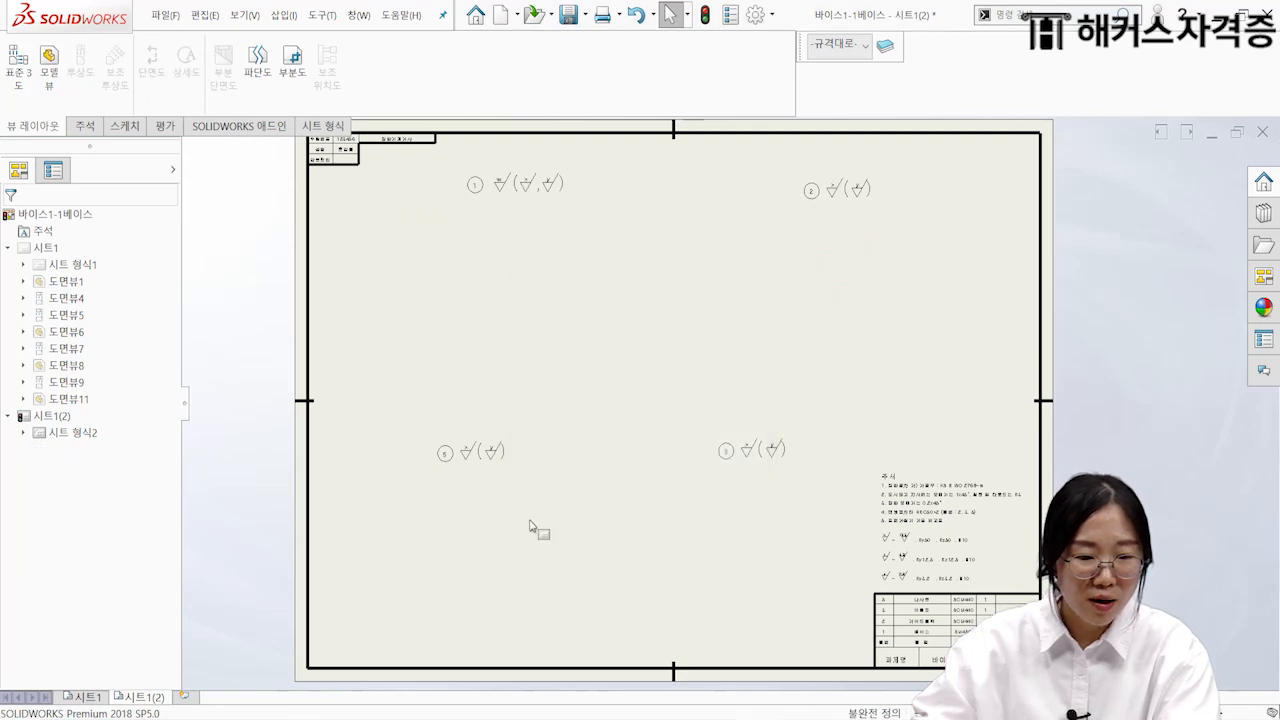
Step: Ungroup the part 1 balloon and delete the roughness symbols and brackets beside it, keeping the balloon
double_click(476, 186)
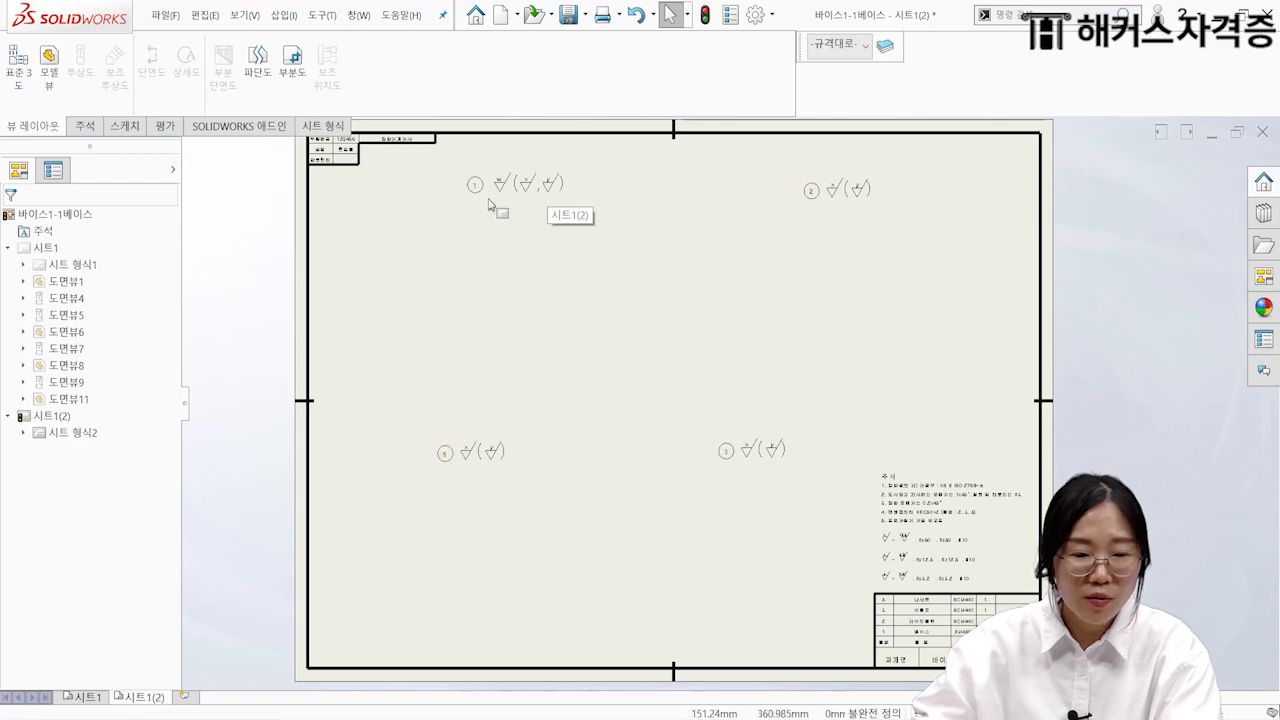
scroll(514, 192, down, 2)
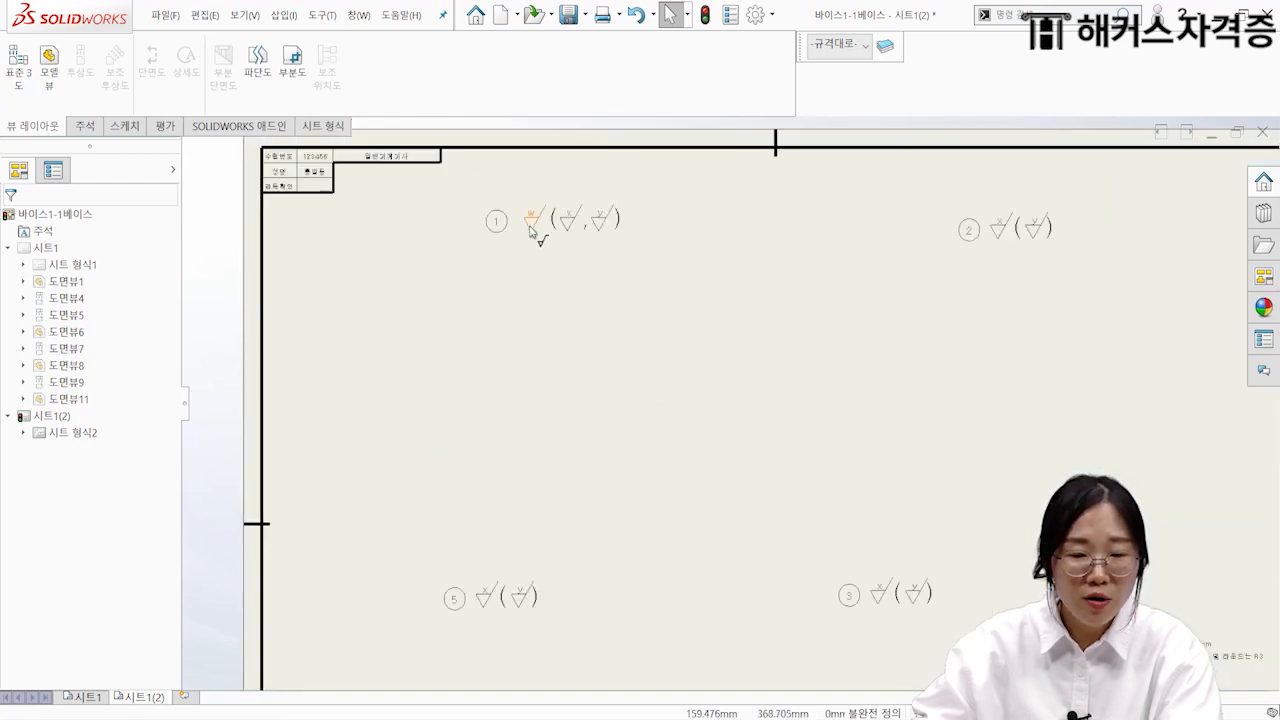
right_click(531, 229)
mouse_move(700, 412)
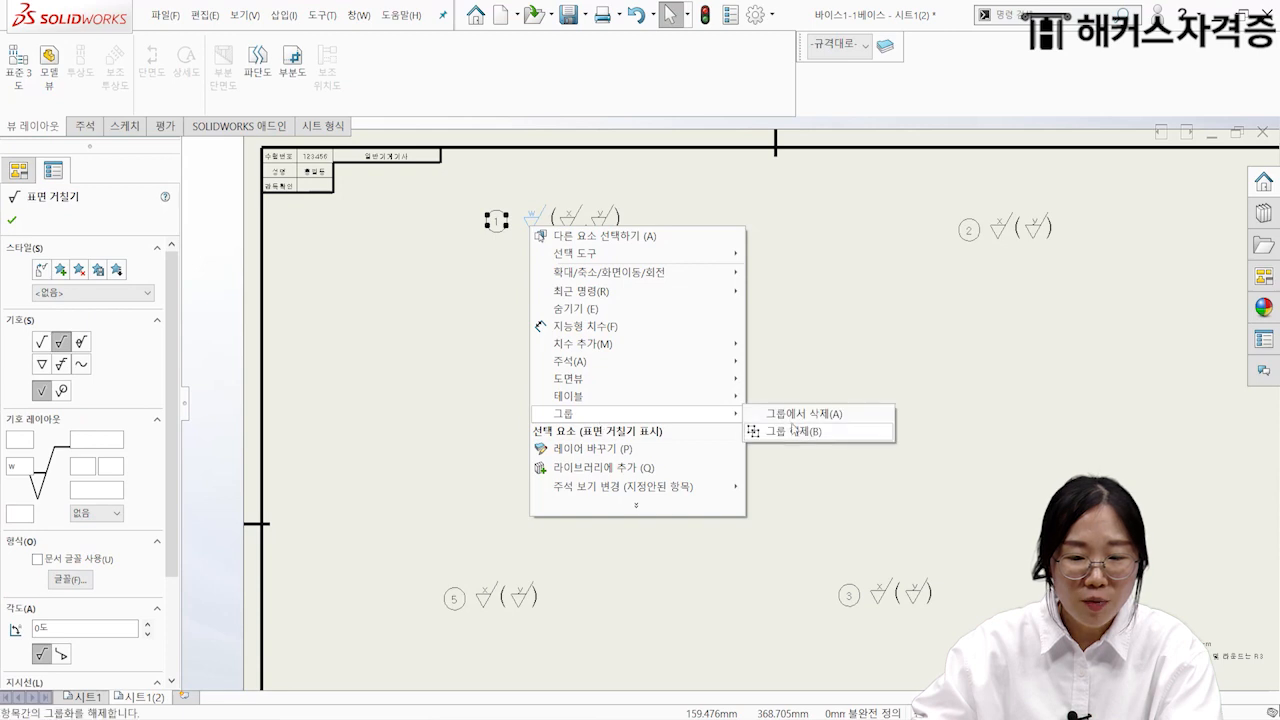
click(797, 431)
drag(674, 277, 523, 181)
key(Escape)
Step: Ungroup the part 2 balloon and delete its roughness symbols and brackets, keeping the balloon
middle_drag(843, 291, 487, 287)
right_click(640, 224)
key(Escape)
drag(735, 254, 625, 196)
key(Delete)
Step: Ungroup the part 3 balloon and delete its roughness symbols and brackets, keeping the balloon
middle_drag(626, 309, 671, 159)
click(536, 440)
right_click(632, 497)
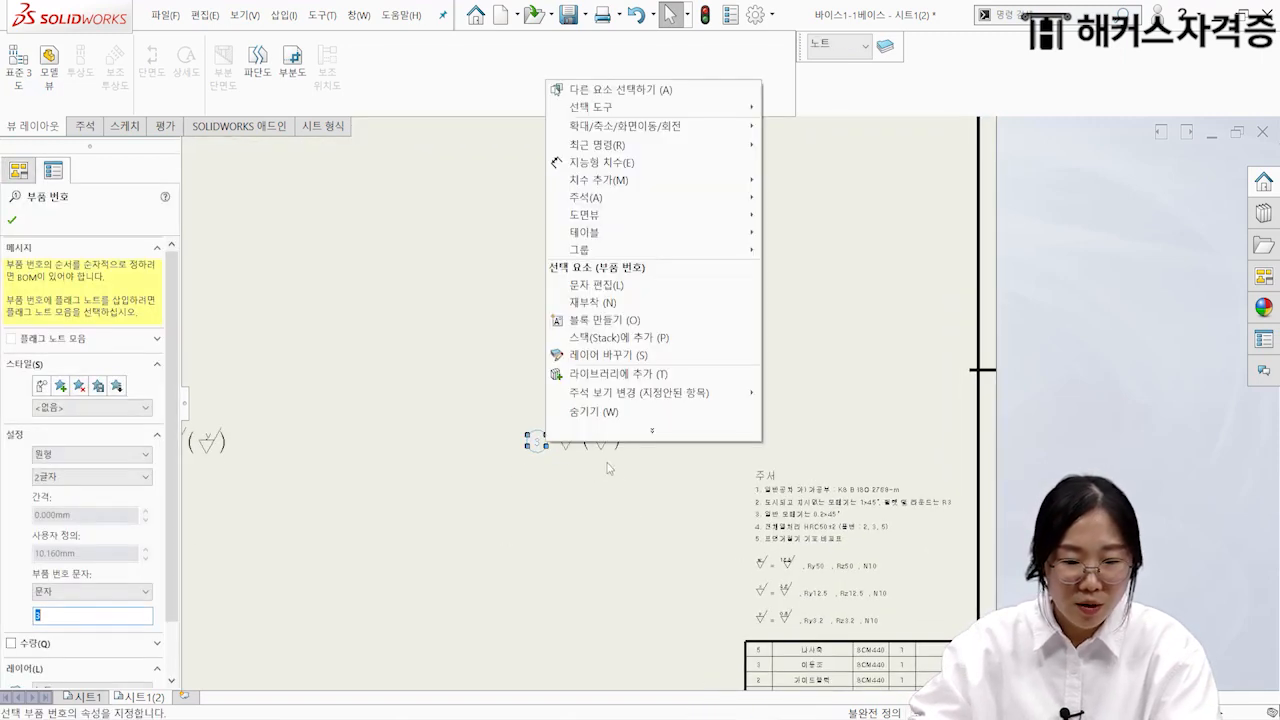
mouse_move(700, 249)
click(825, 258)
drag(657, 500, 552, 372)
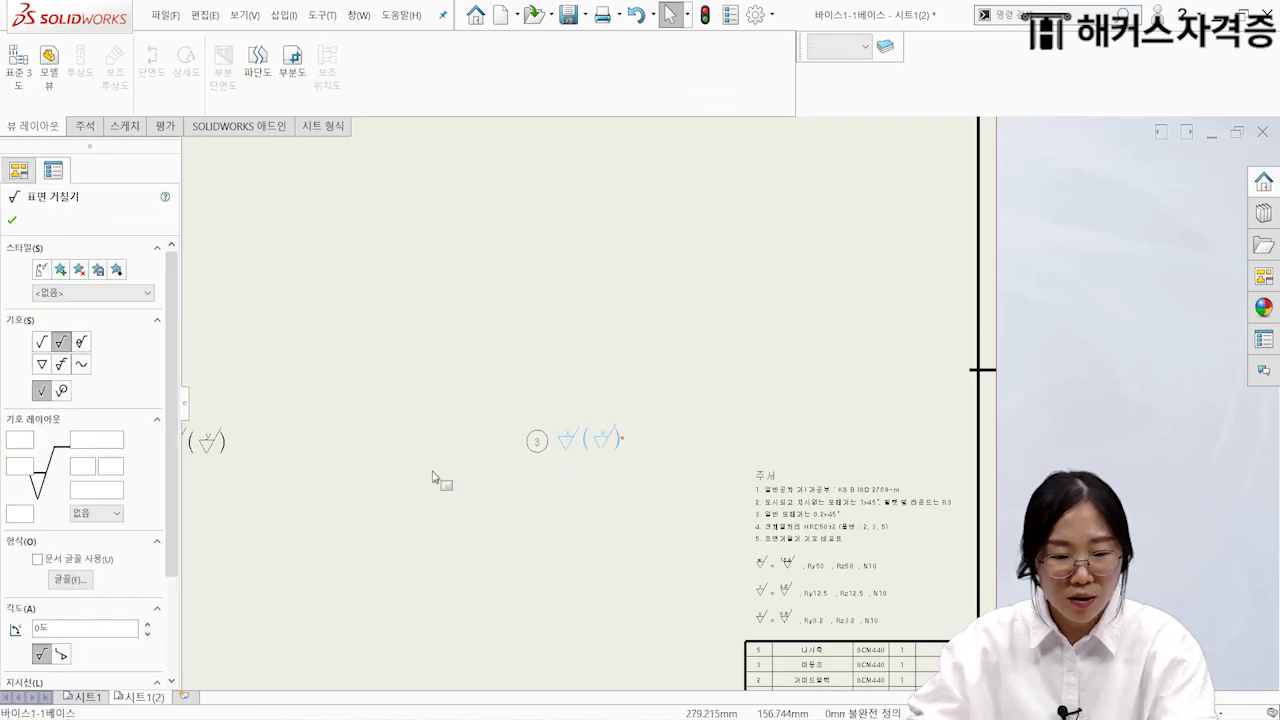
key(Delete)
Step: Ungroup the part 5 balloon and delete its roughness symbols and brackets, keeping the balloon
middle_drag(231, 453, 392, 466)
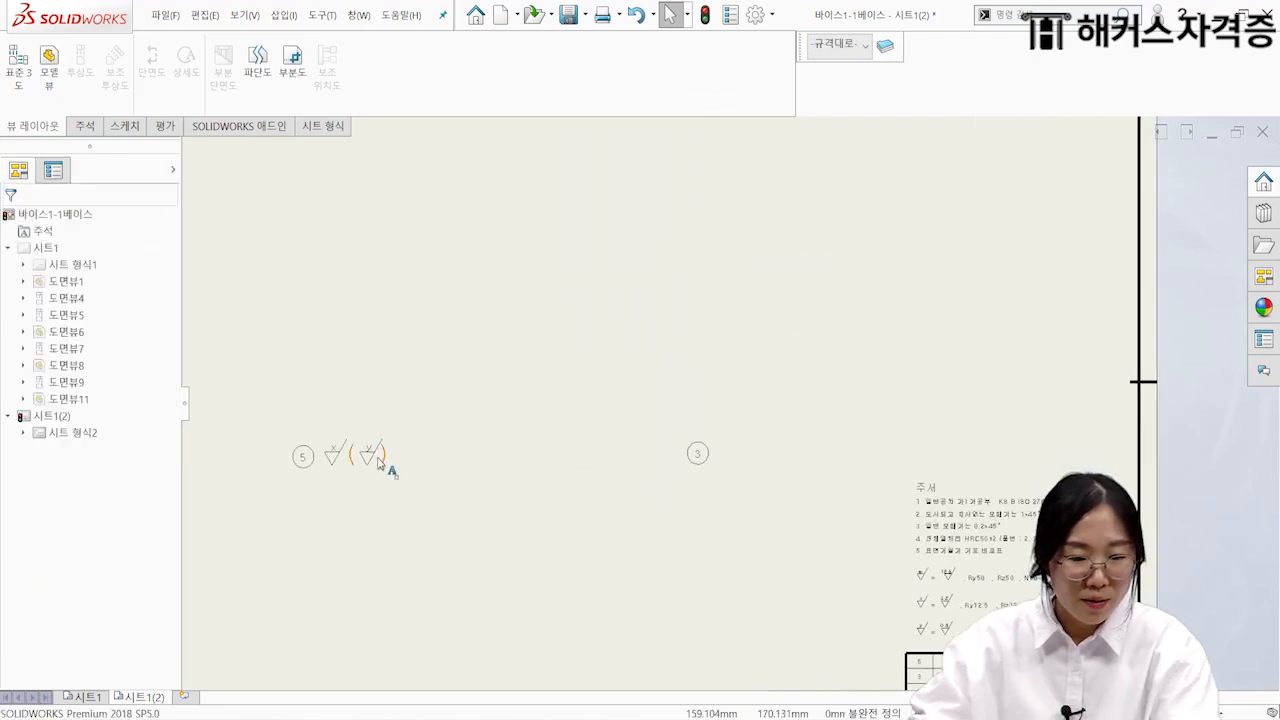
right_click(392, 466)
mouse_move(468, 251)
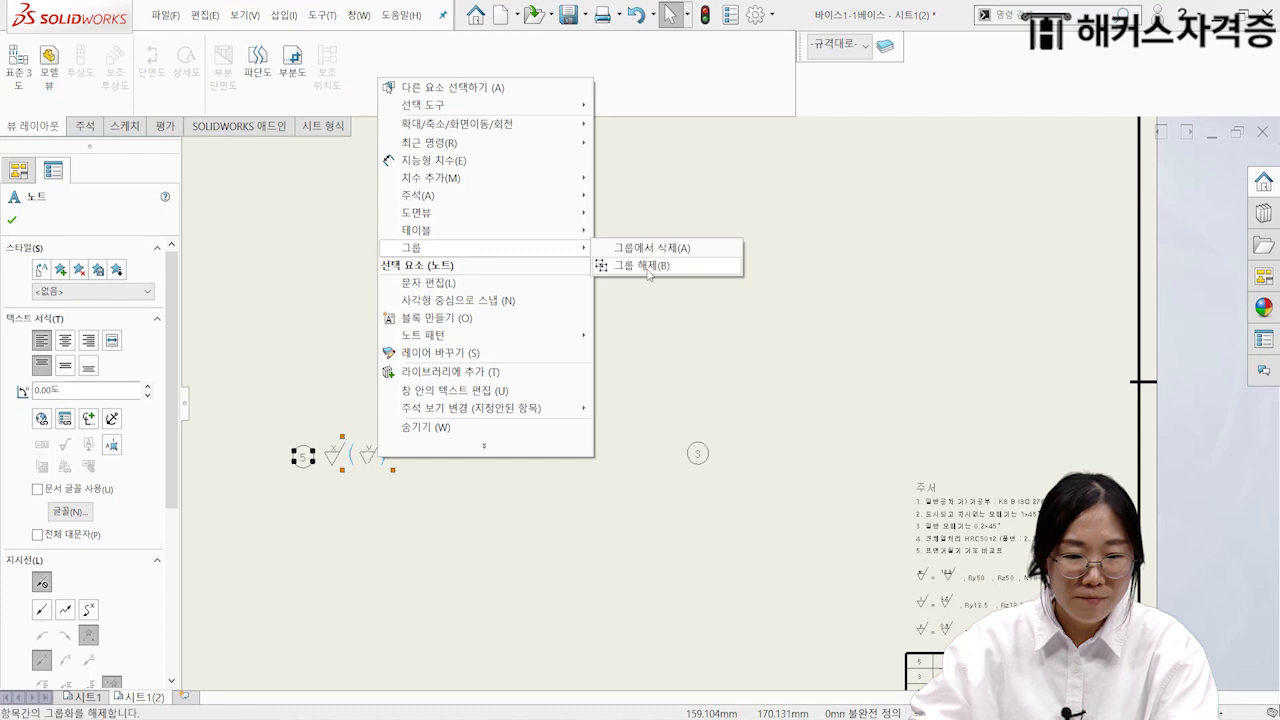
click(650, 247)
drag(477, 518, 333, 374)
key(Delete)
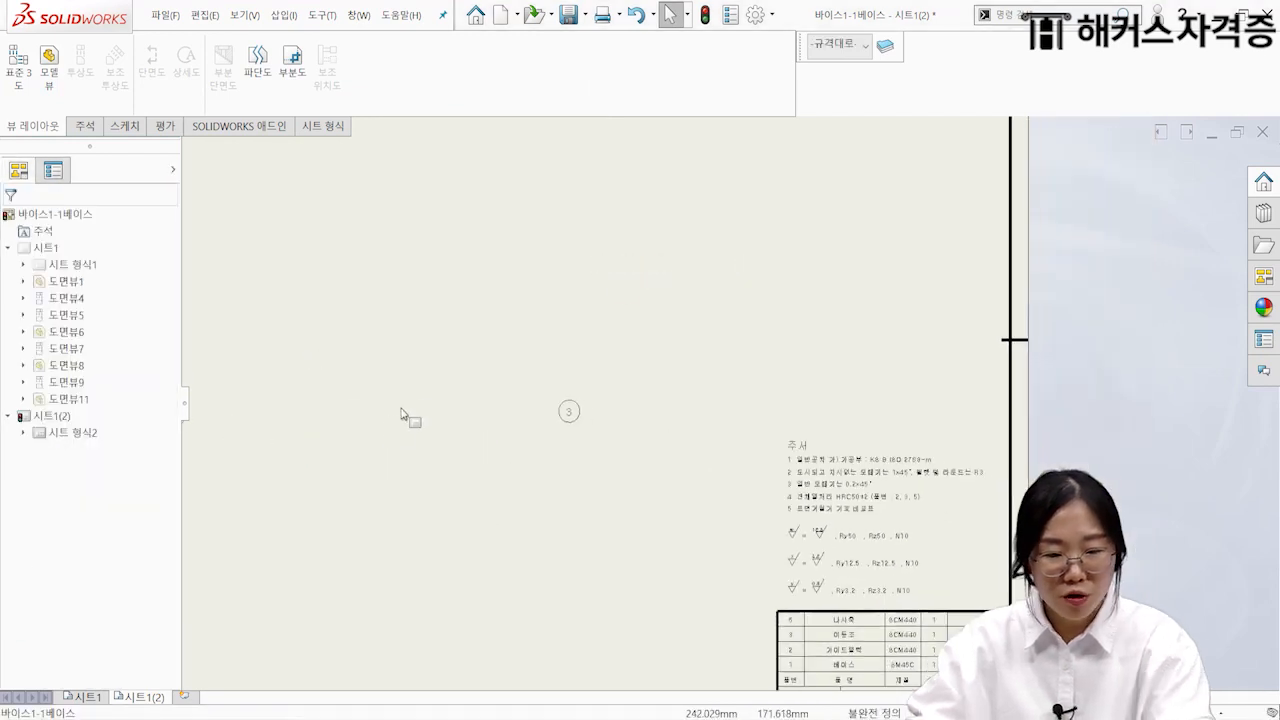
Step: Delete the 주서 notes with their roughness comparison rows above the parts list on the copied sheet
key(f)
mouse_move(735, 375)
mouse_down()
mouse_move(814, 471)
mouse_move(860, 500)
mouse_up()
scroll(862, 505, up, 3)
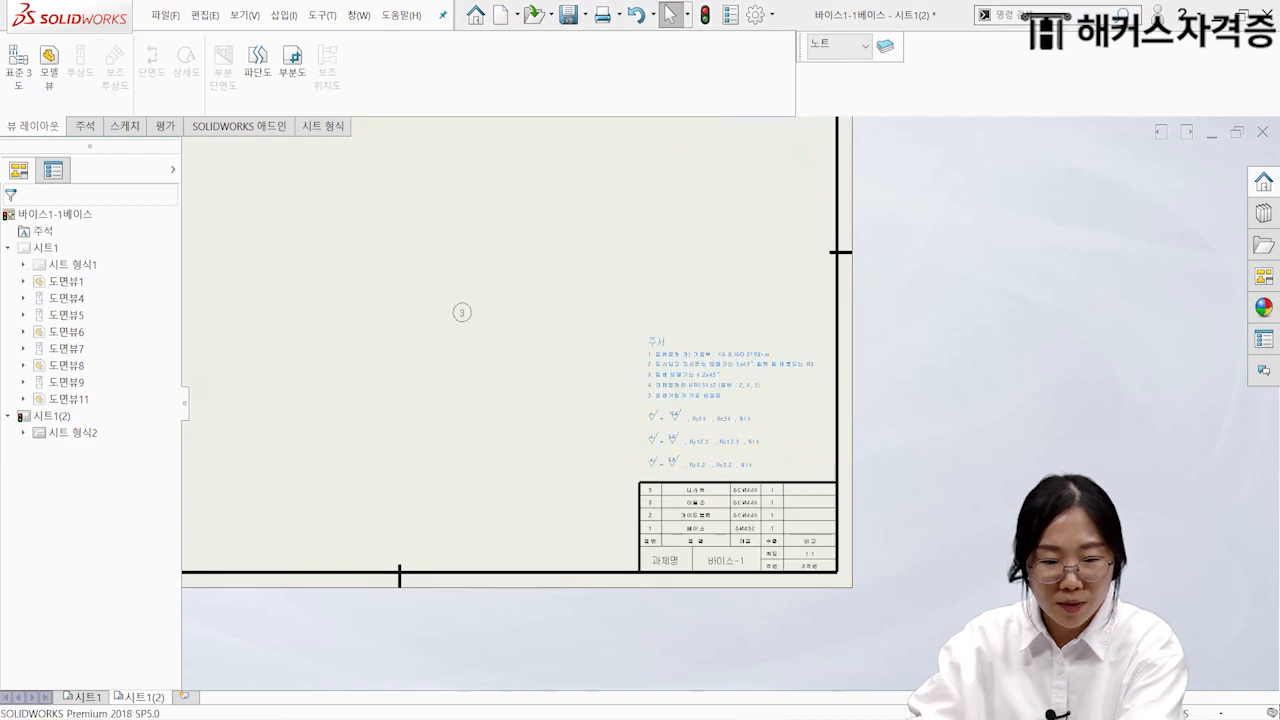
key(Delete)
middle_drag(514, 414, 832, 512)
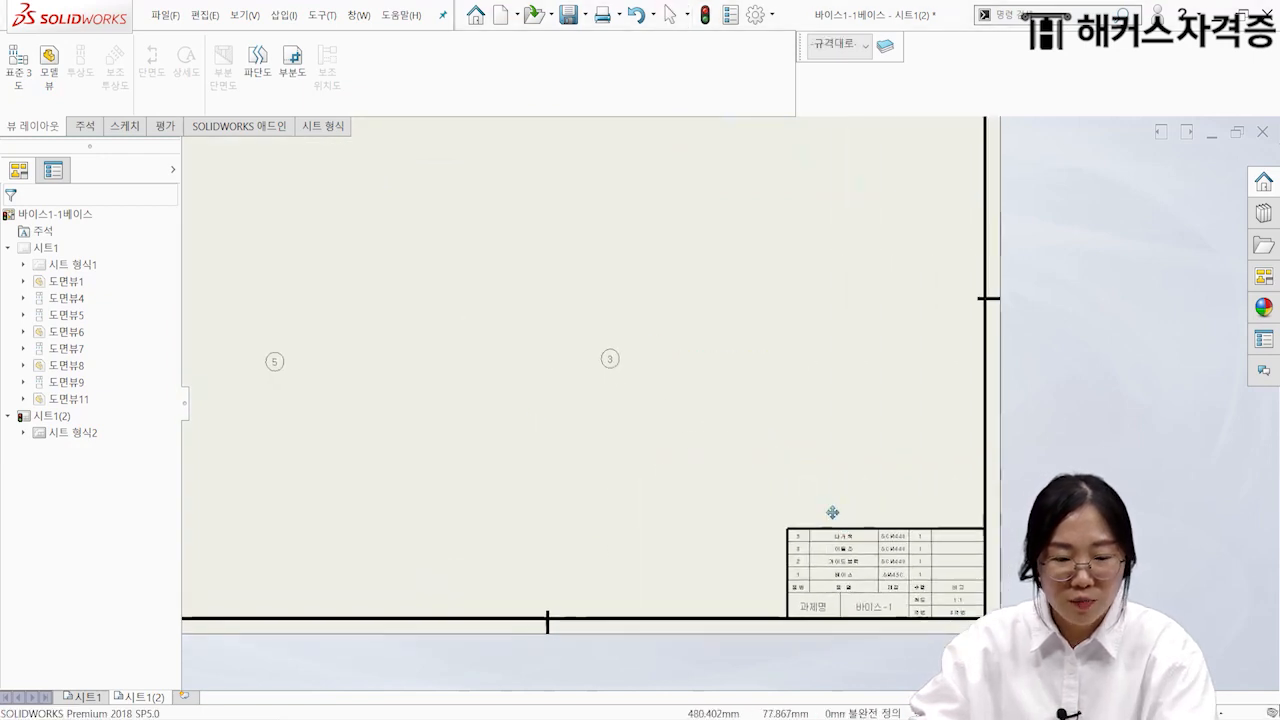
Step: Open the copied sheet's title block data for editing and set the scale (척도) to NS
scroll(654, 500, down, 4)
scroll(671, 457, up, 5)
scroll(846, 554, up, 4)
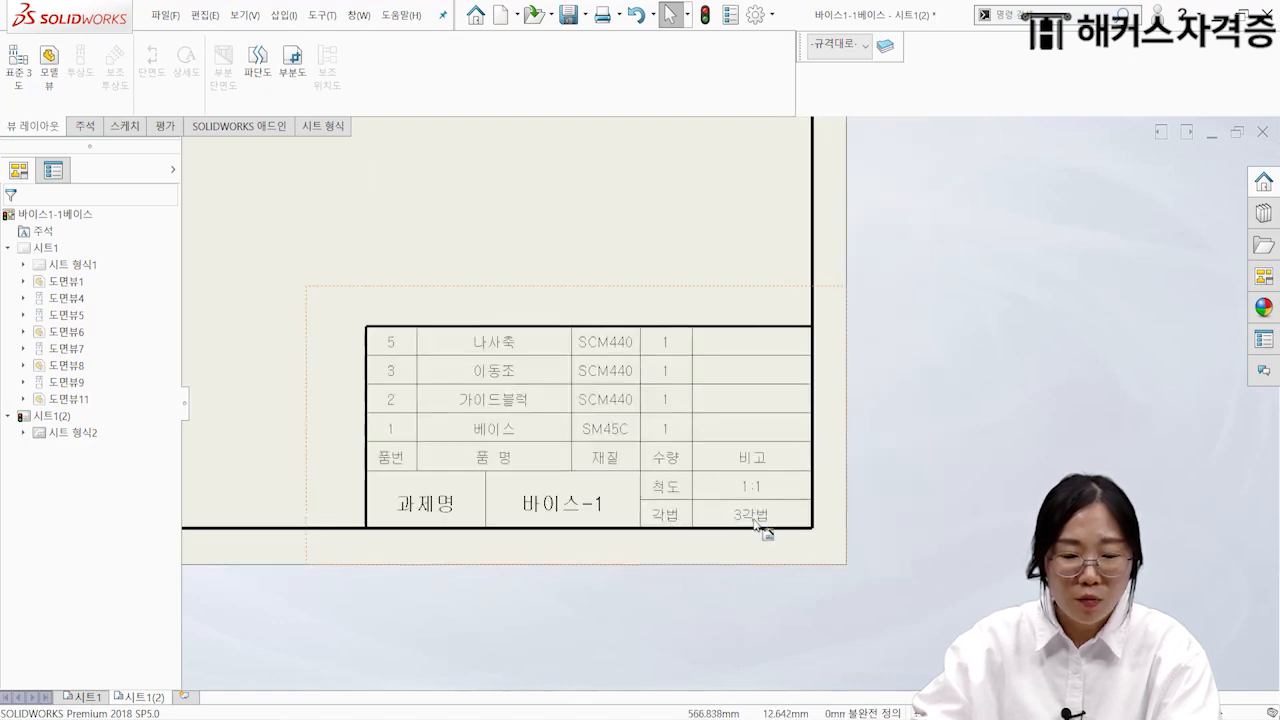
scroll(752, 497, up, 2)
double_click(756, 466)
double_click(748, 463)
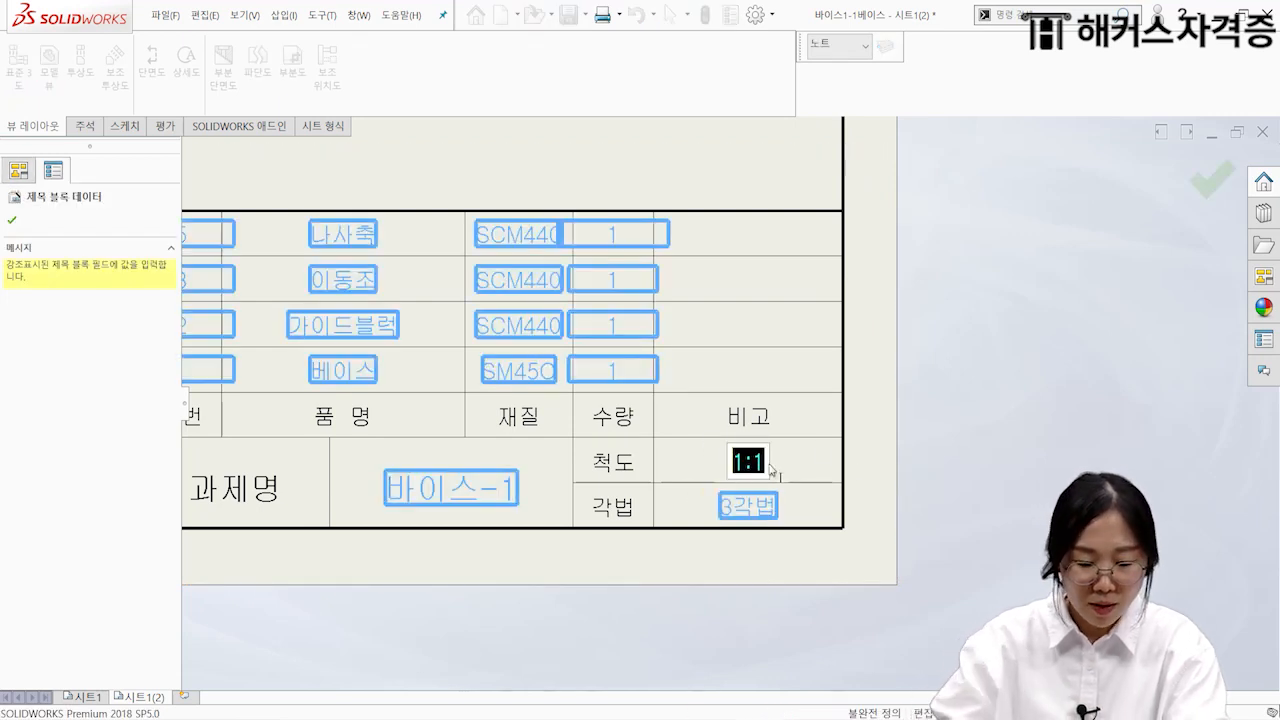
text(NS)
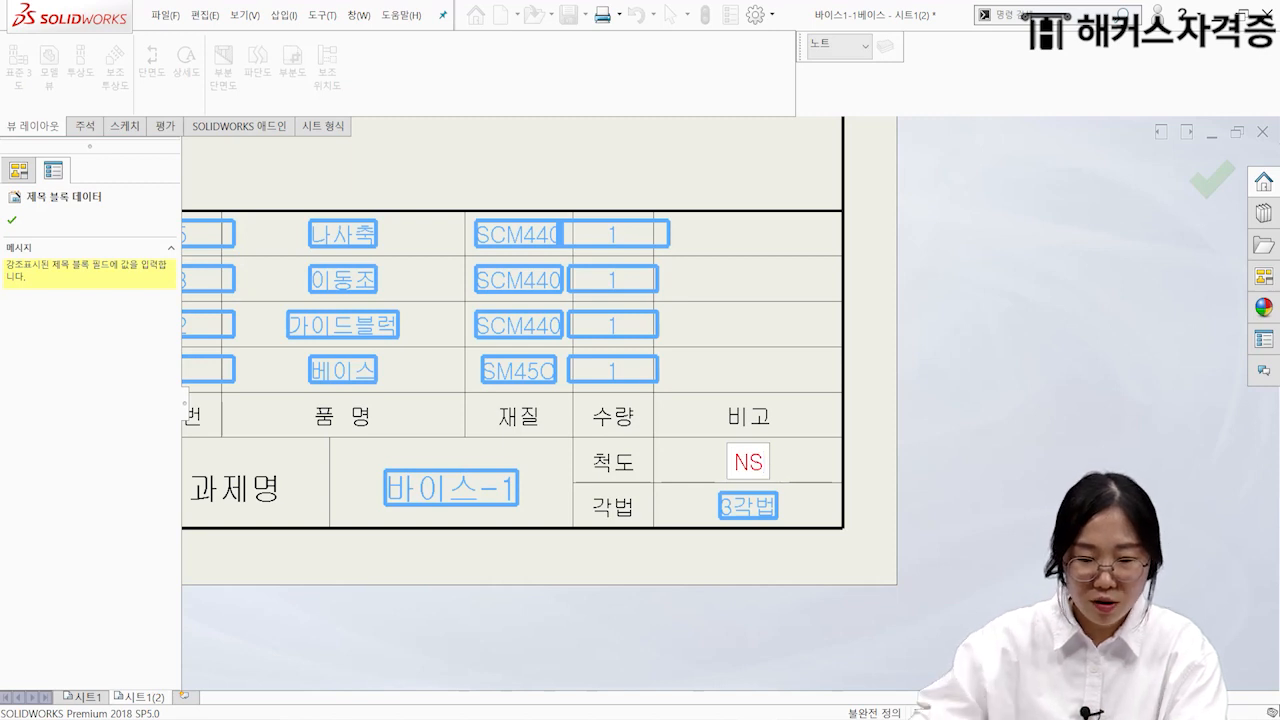
Step: Set the projection method (각법) in the title block to 등각 and finish editing the title block
double_click(752, 512)
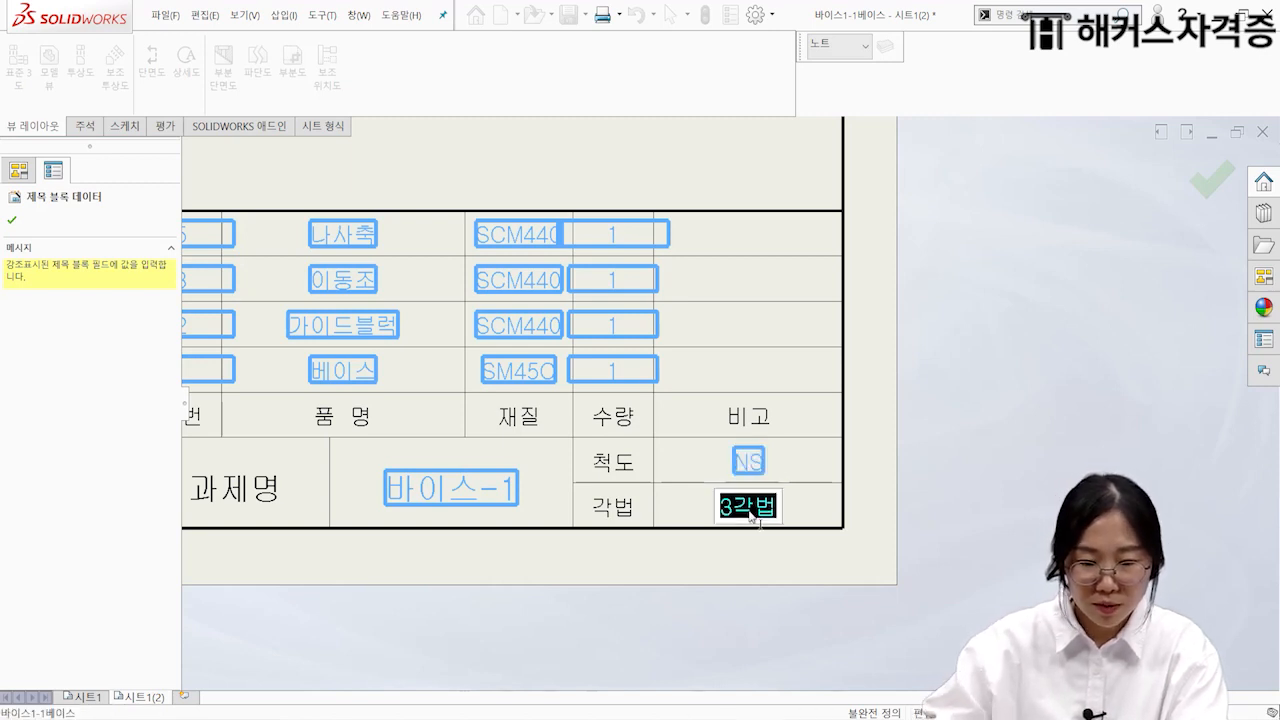
text(emdrk)
key(BackSpace)
key(BackSpace)
key(BackSpace)
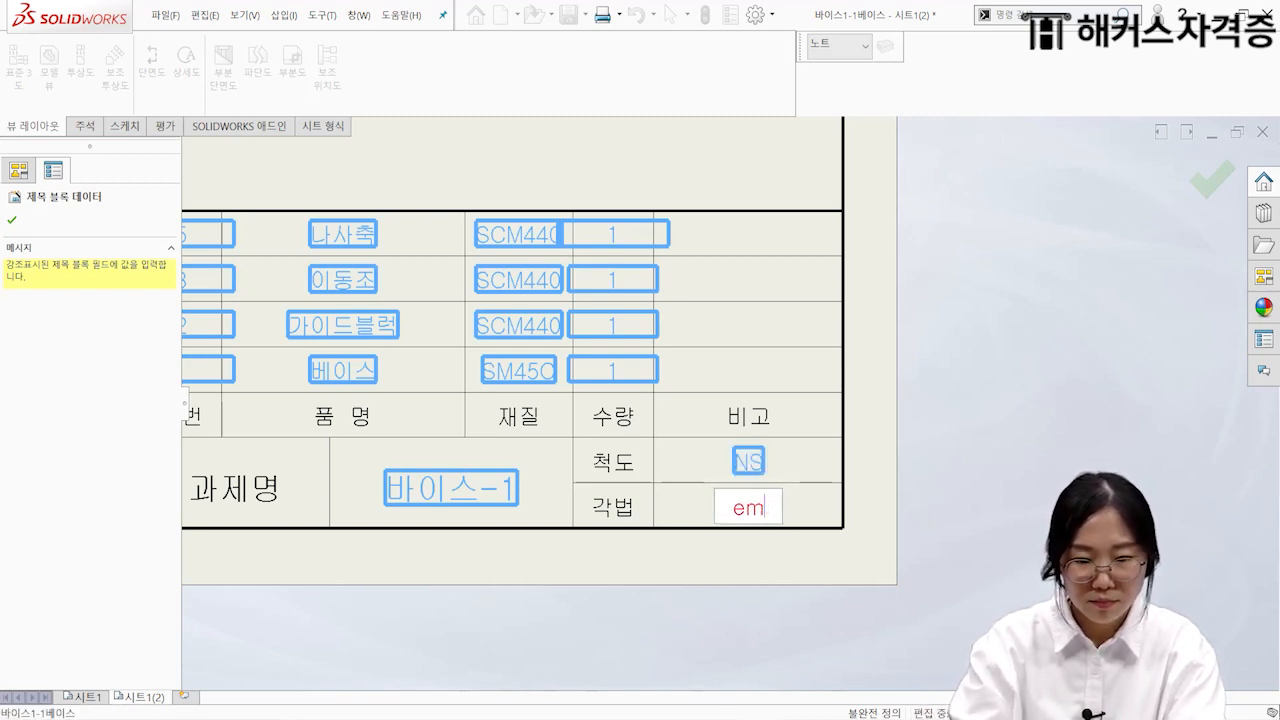
text(drk)
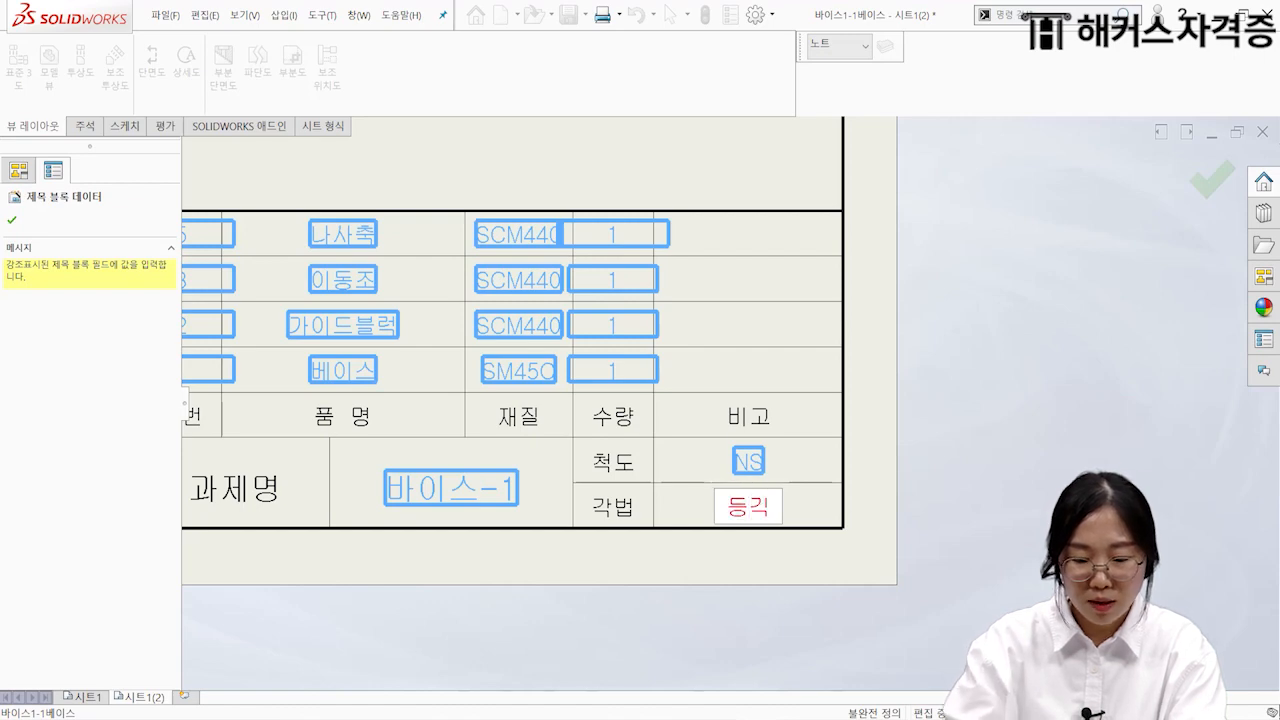
click(911, 449)
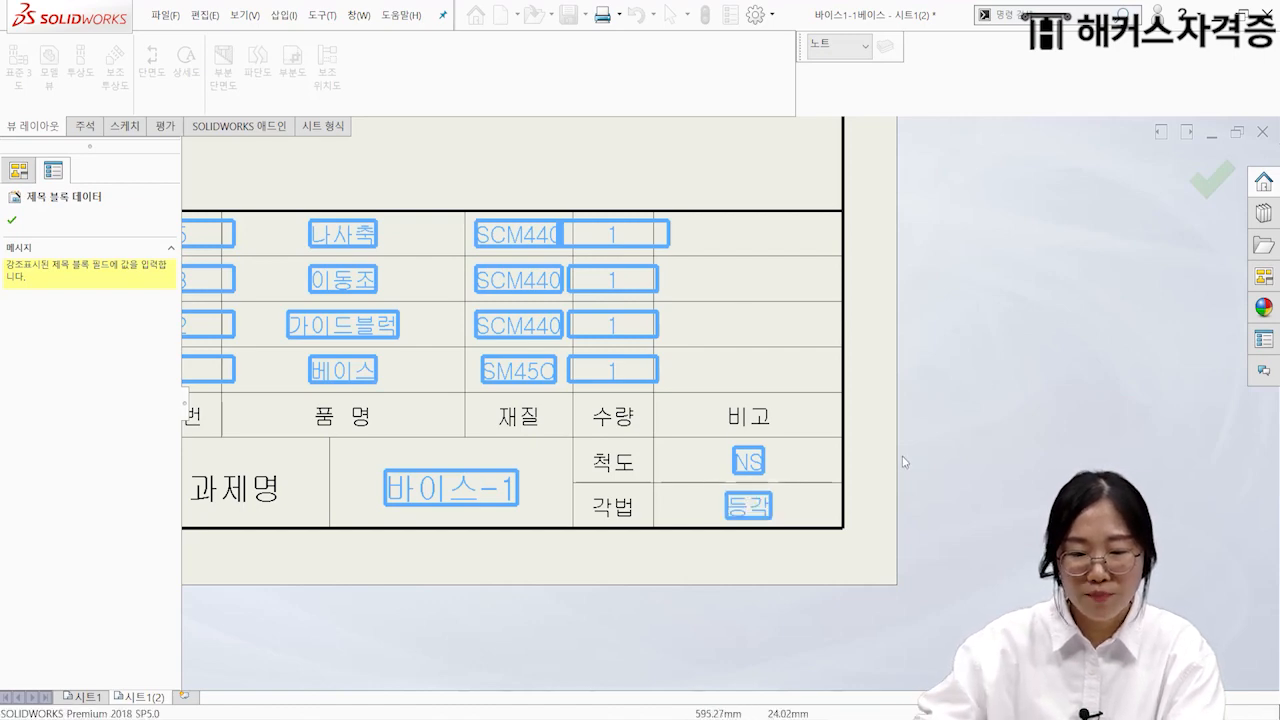
scroll(914, 450, up, 5)
key(Escape)
scroll(711, 393, down, 5)
middle_drag(711, 393, 735, 467)
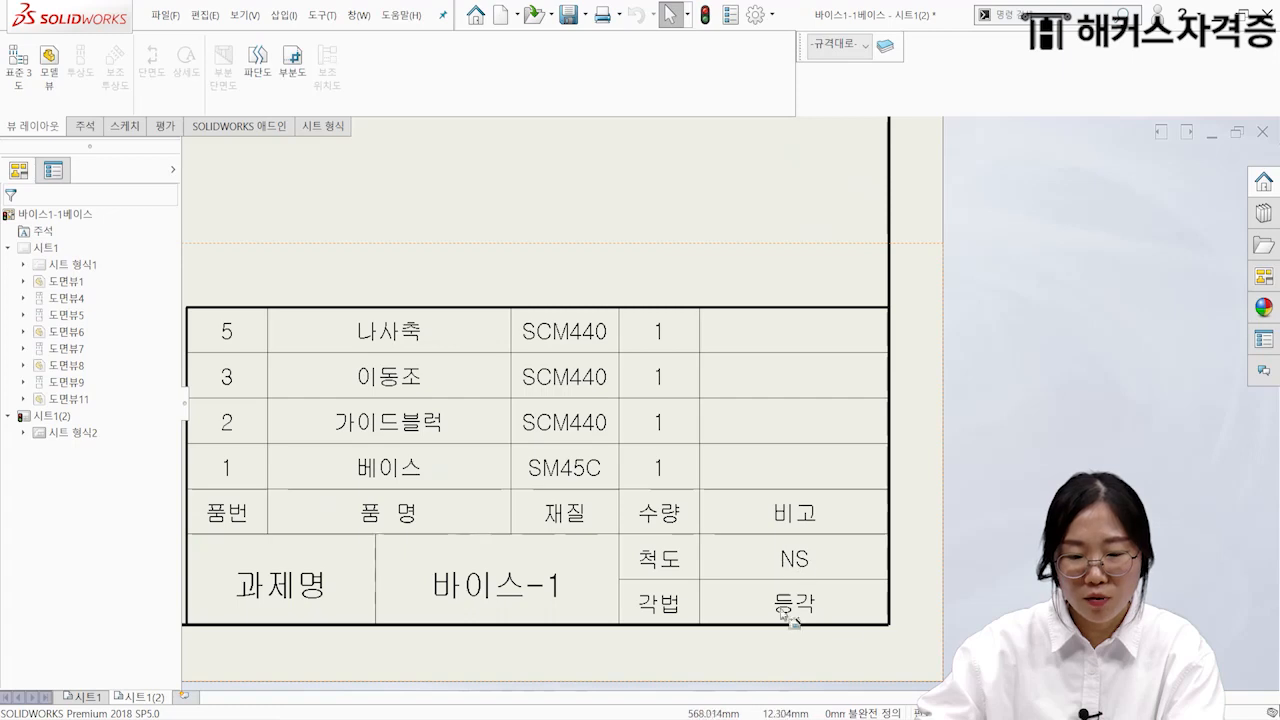
Step: Set up a model view of the part 바이스1-1베이스 on the copied sheet, using the 모서리 표시 음영 (shaded with edges) display style
scroll(740, 585, up, 10)
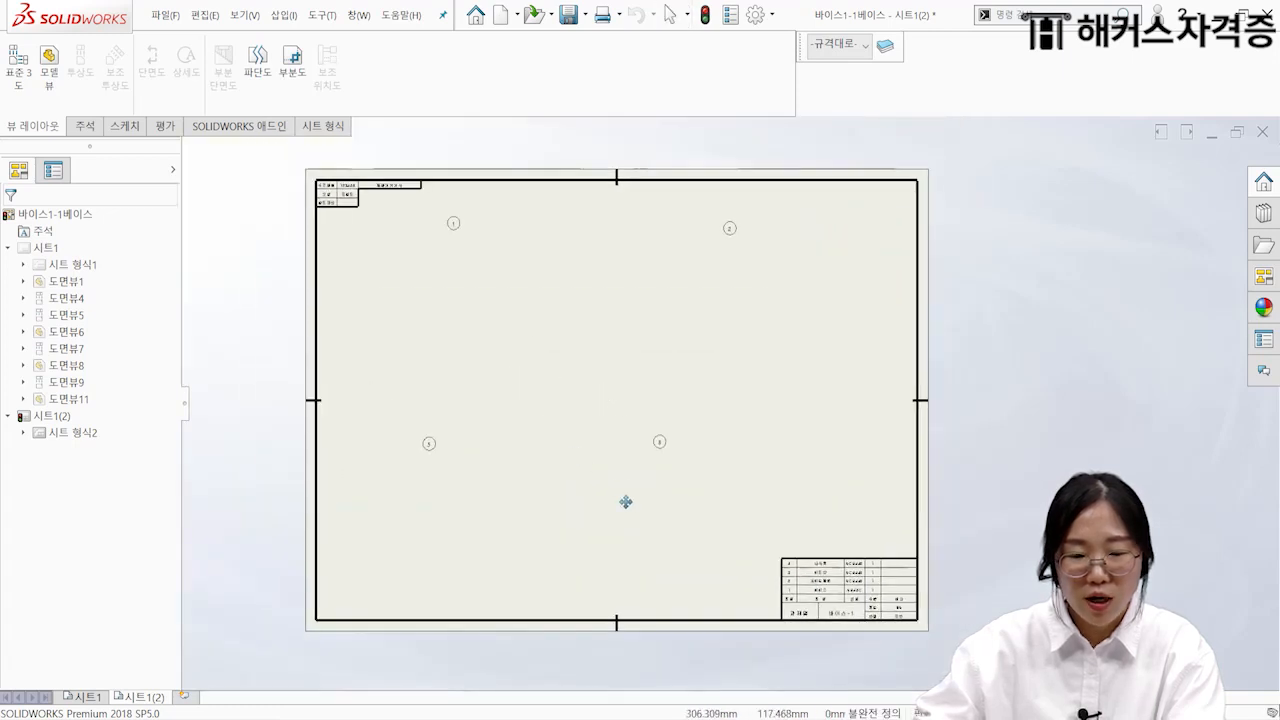
middle_drag(479, 242, 482, 259)
middle_drag(536, 389, 511, 410)
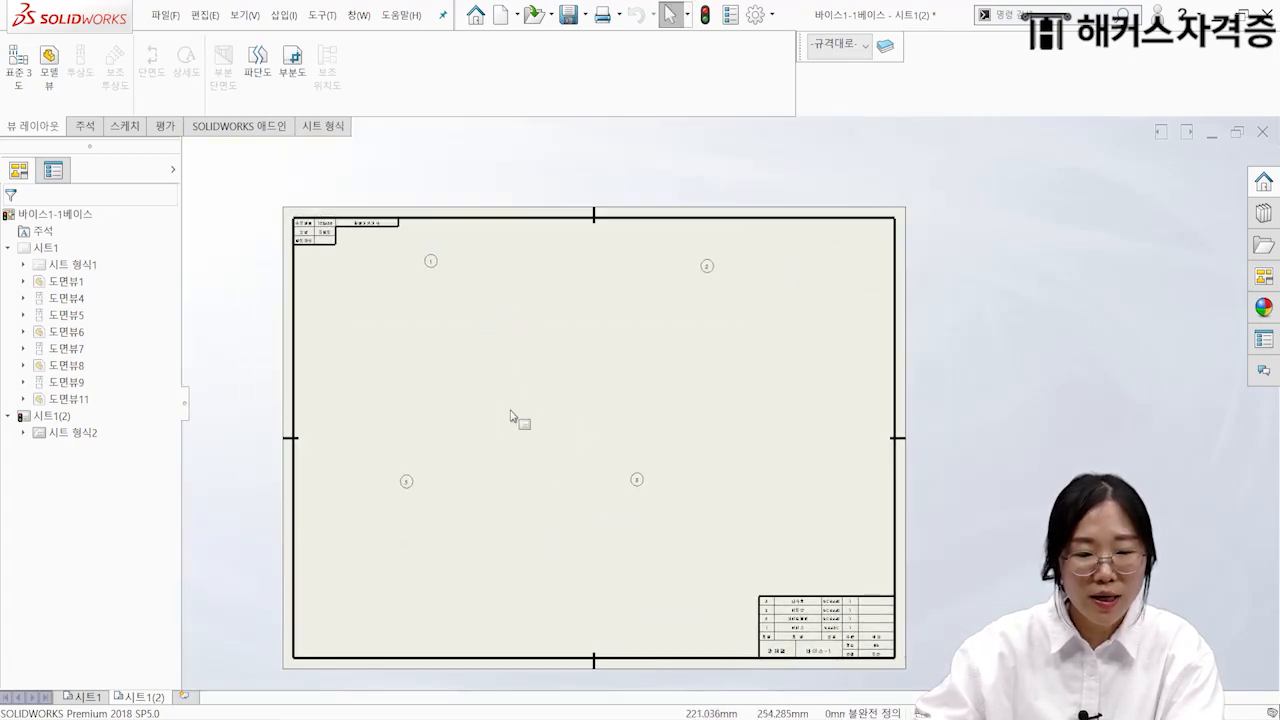
middle_drag(577, 285, 585, 333)
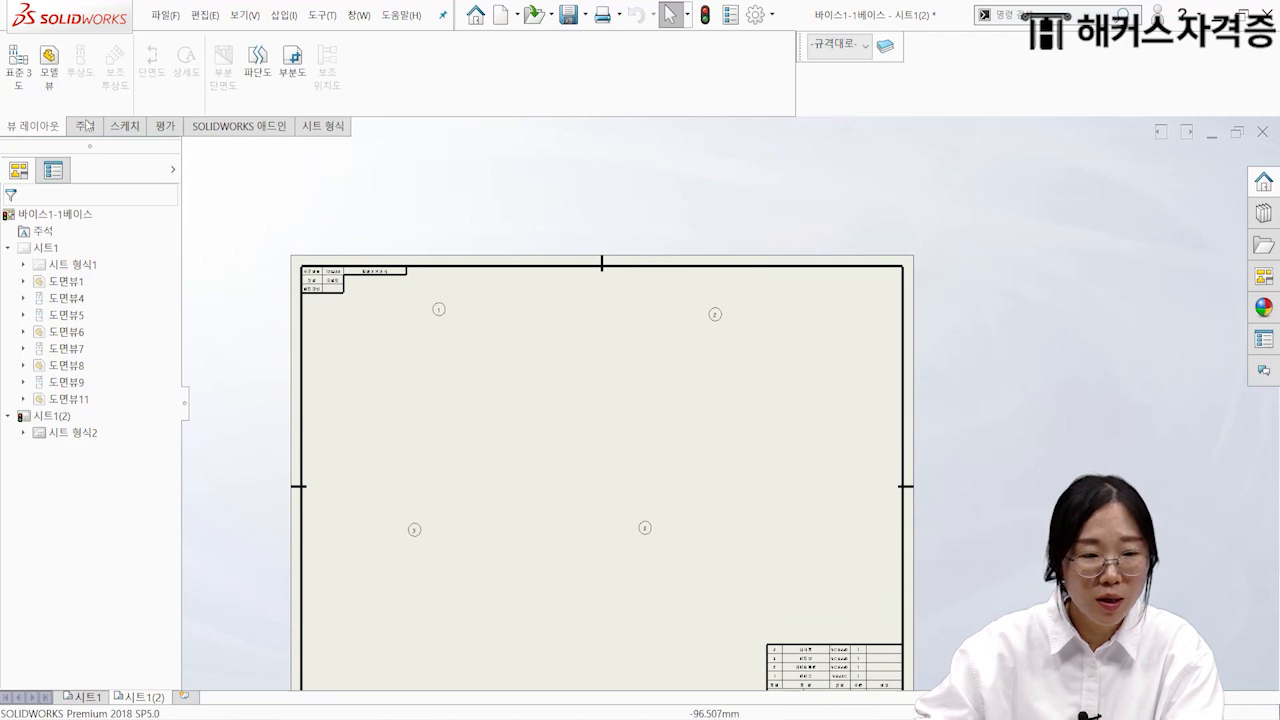
click(49, 66)
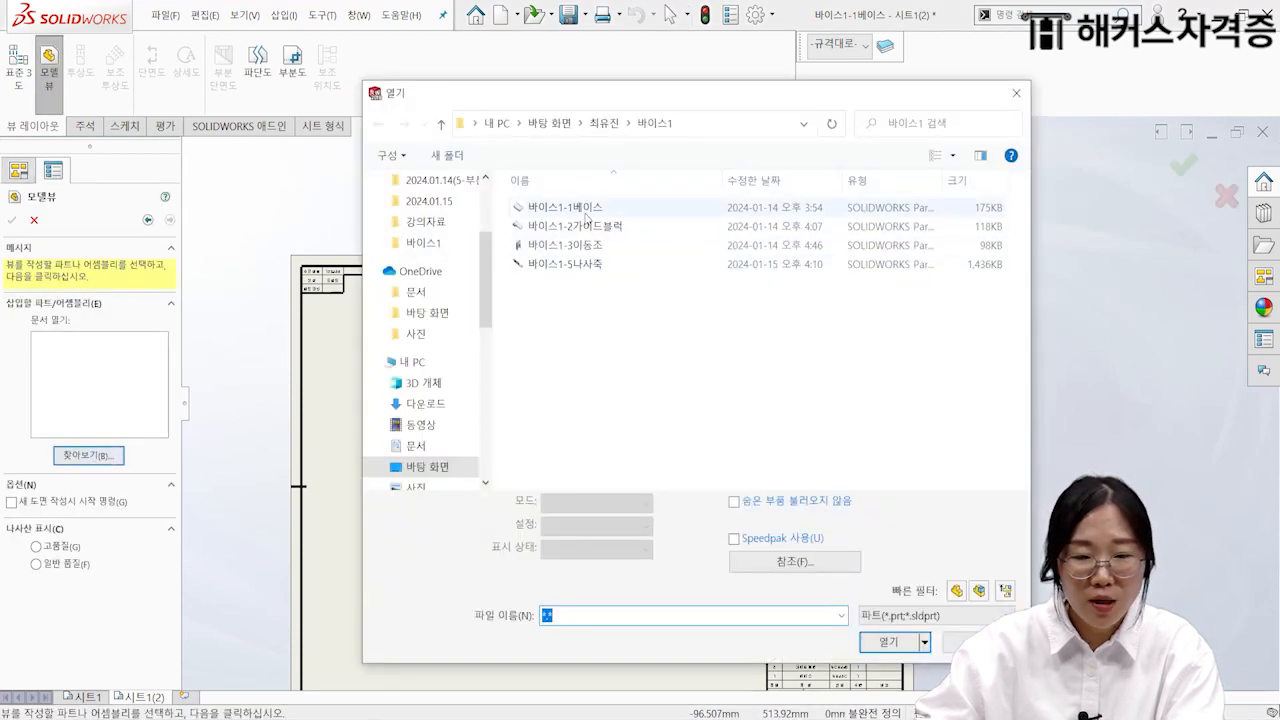
click(600, 207)
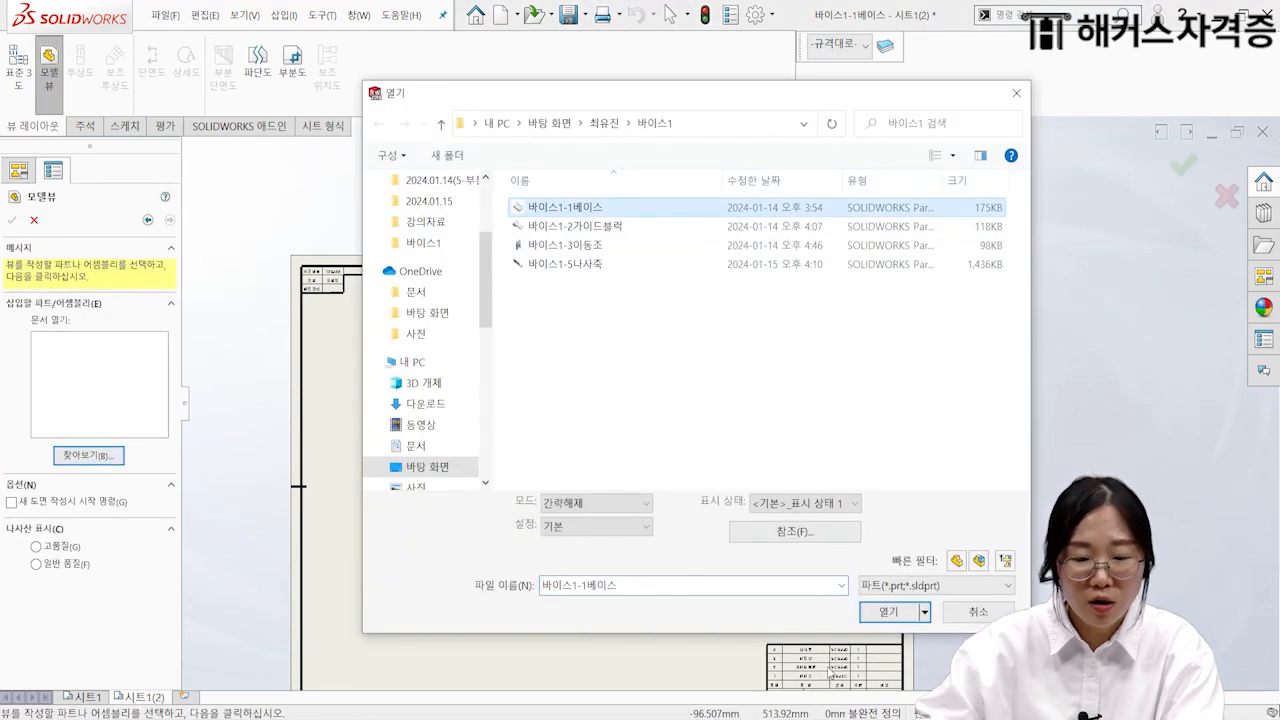
click(890, 612)
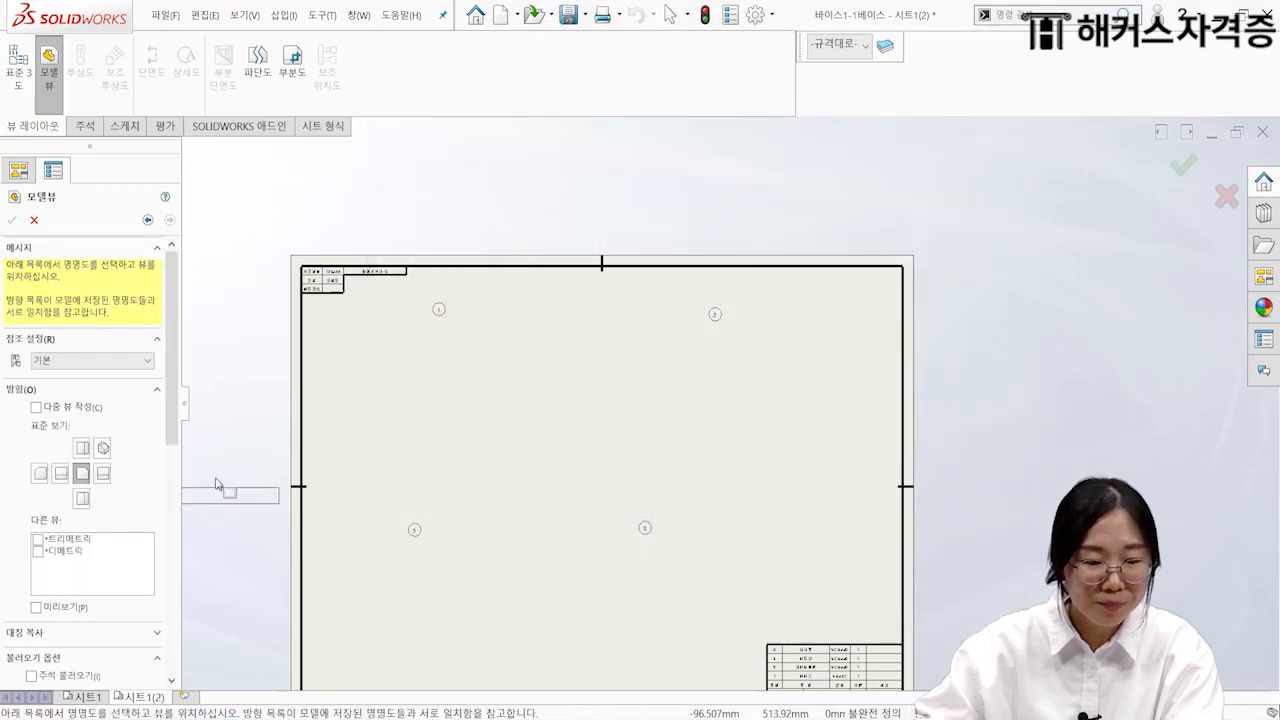
scroll(166, 403, down, 10)
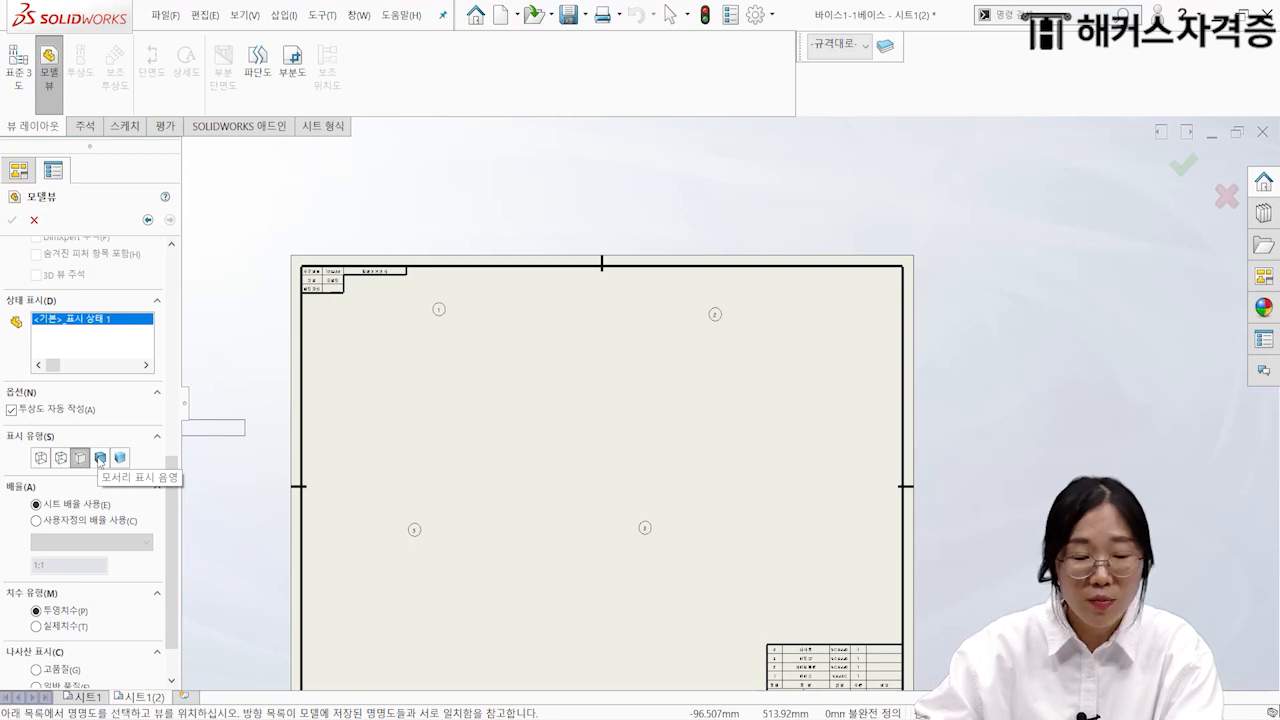
click(99, 458)
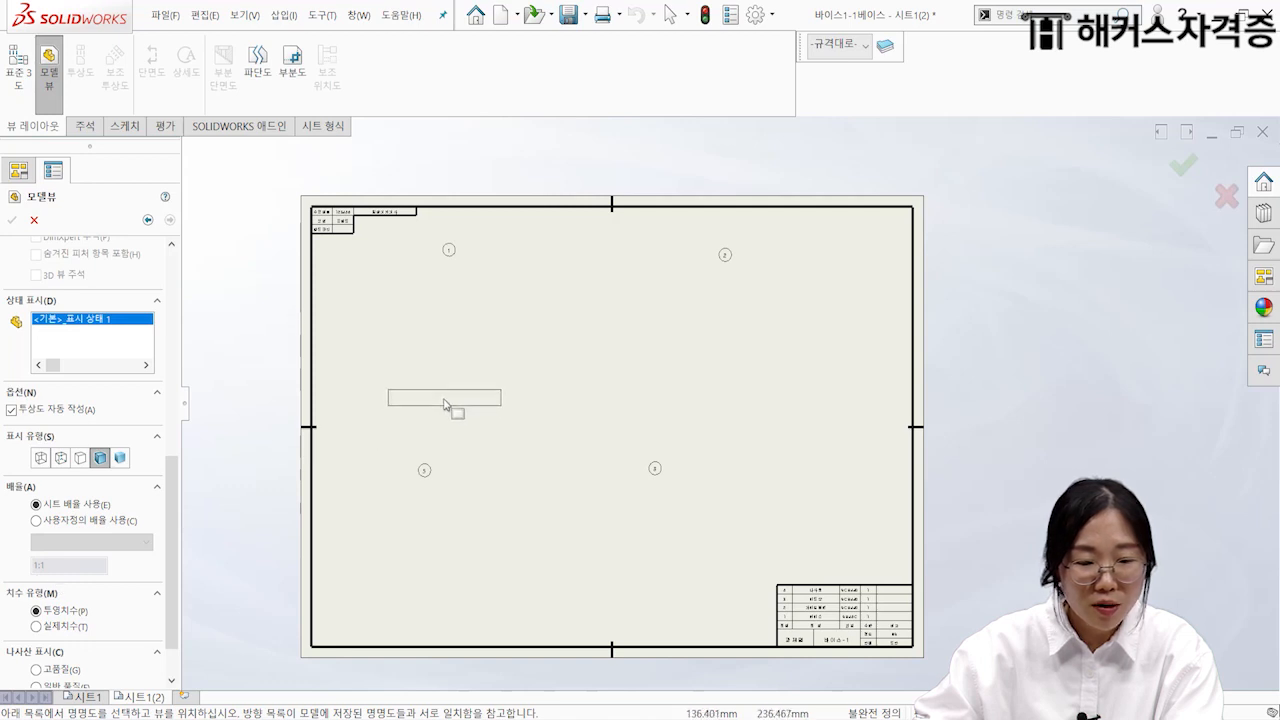
Step: Place the base's front view below balloon 1 and project isometric views from it to the upper right and upper left
click(456, 388)
scroll(488, 392, up, 2)
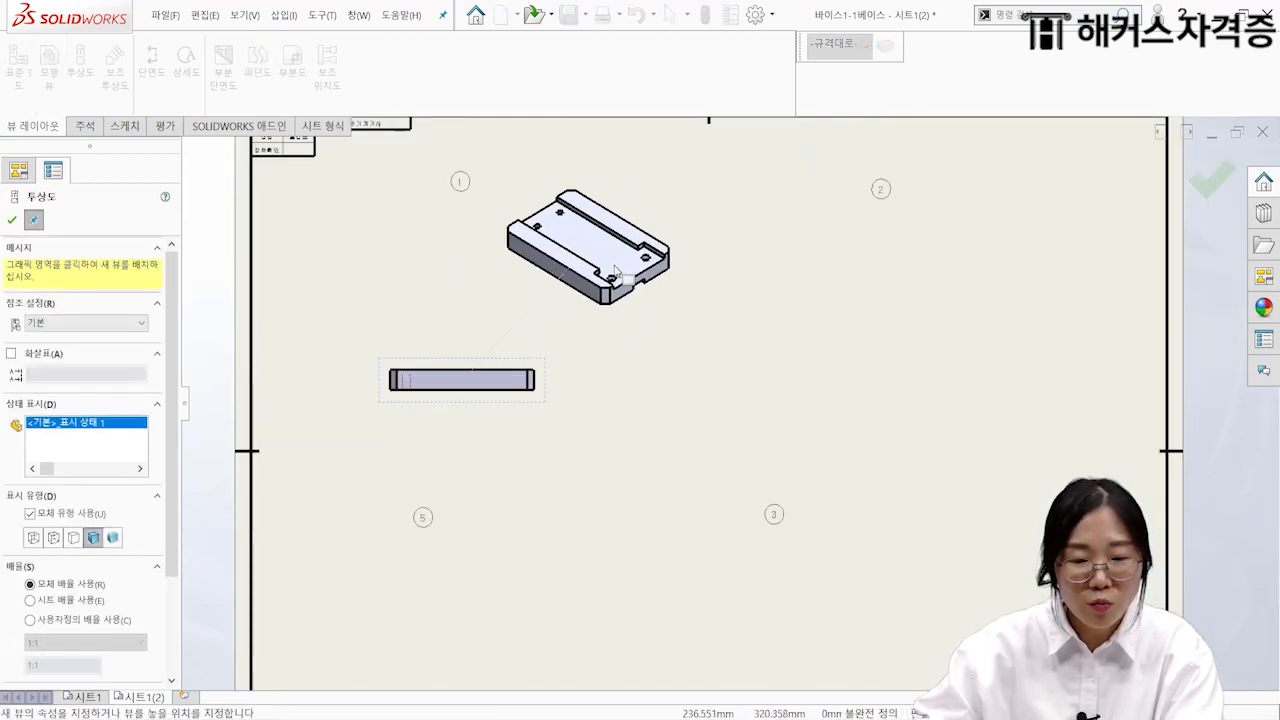
click(611, 265)
middle_drag(484, 314, 637, 380)
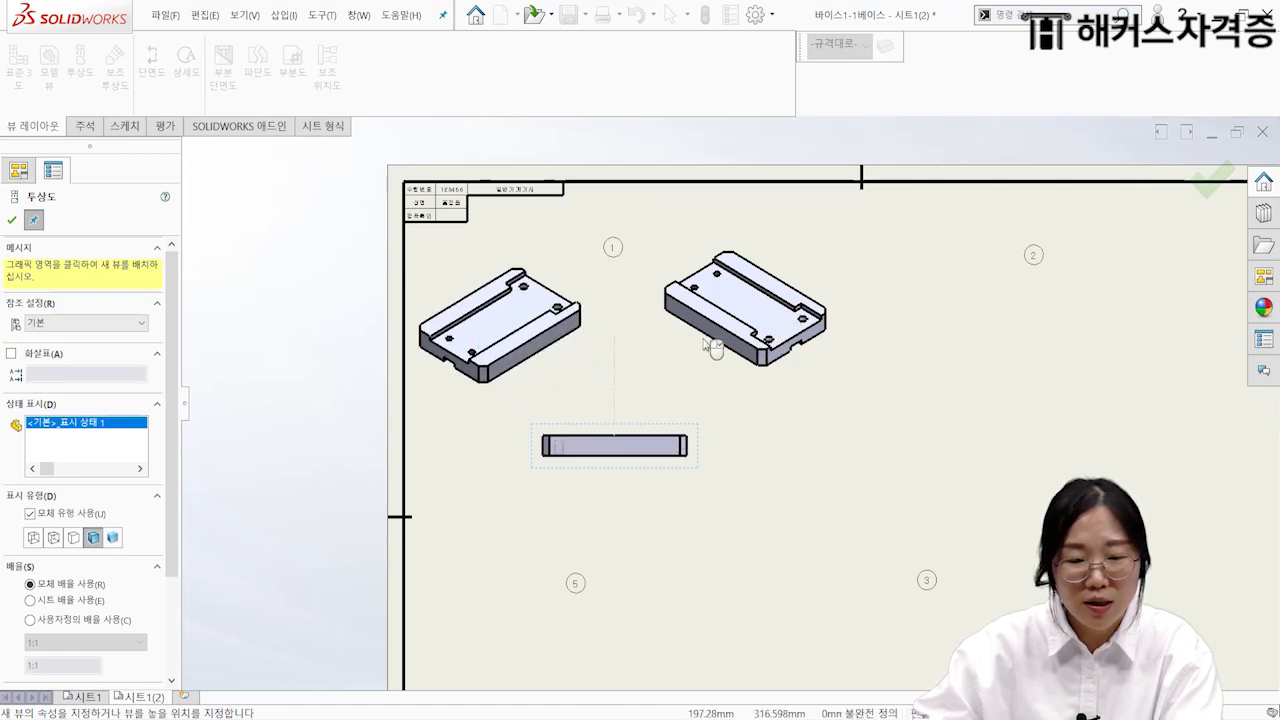
key(Escape)
Step: Delete the base's front view and shift its two isometric views down beneath balloon 1
click(686, 477)
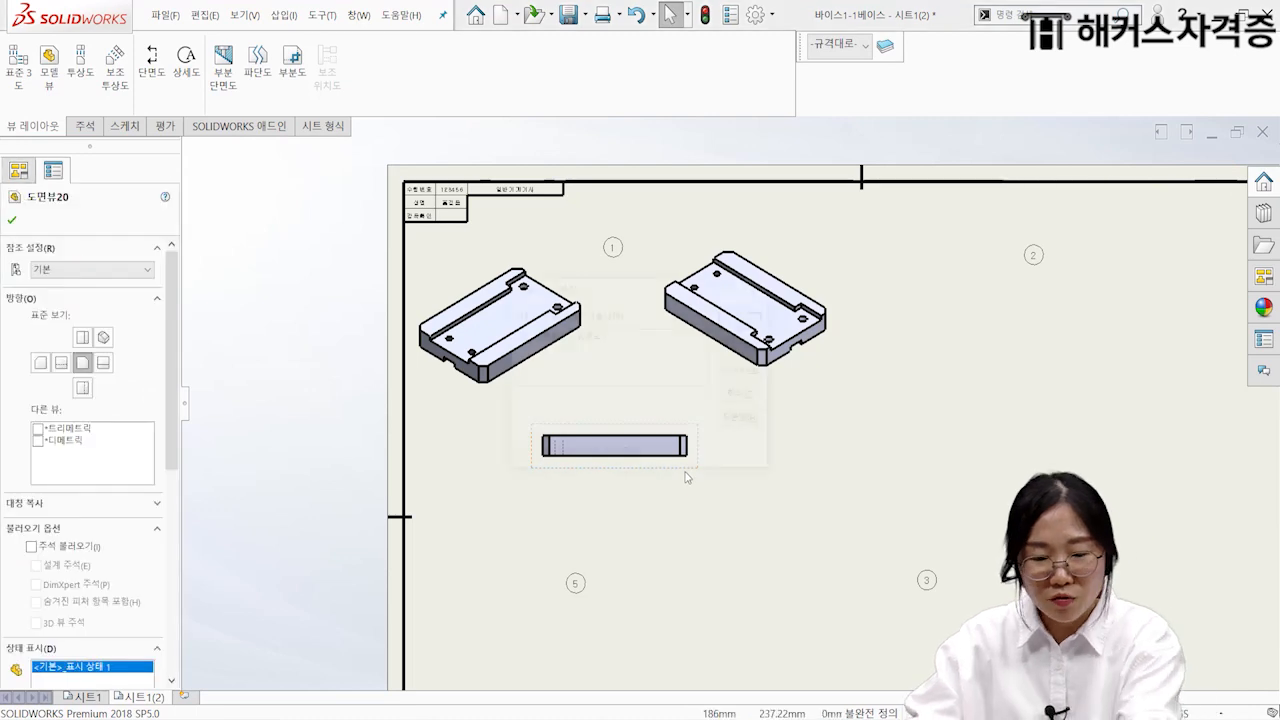
key(Delete)
click(745, 326)
drag(552, 400, 606, 512)
drag(822, 390, 868, 507)
Step: Align the base's left isometric view horizontally by center (중심에 수평으로 정렬) with the right isometric view
click(610, 474)
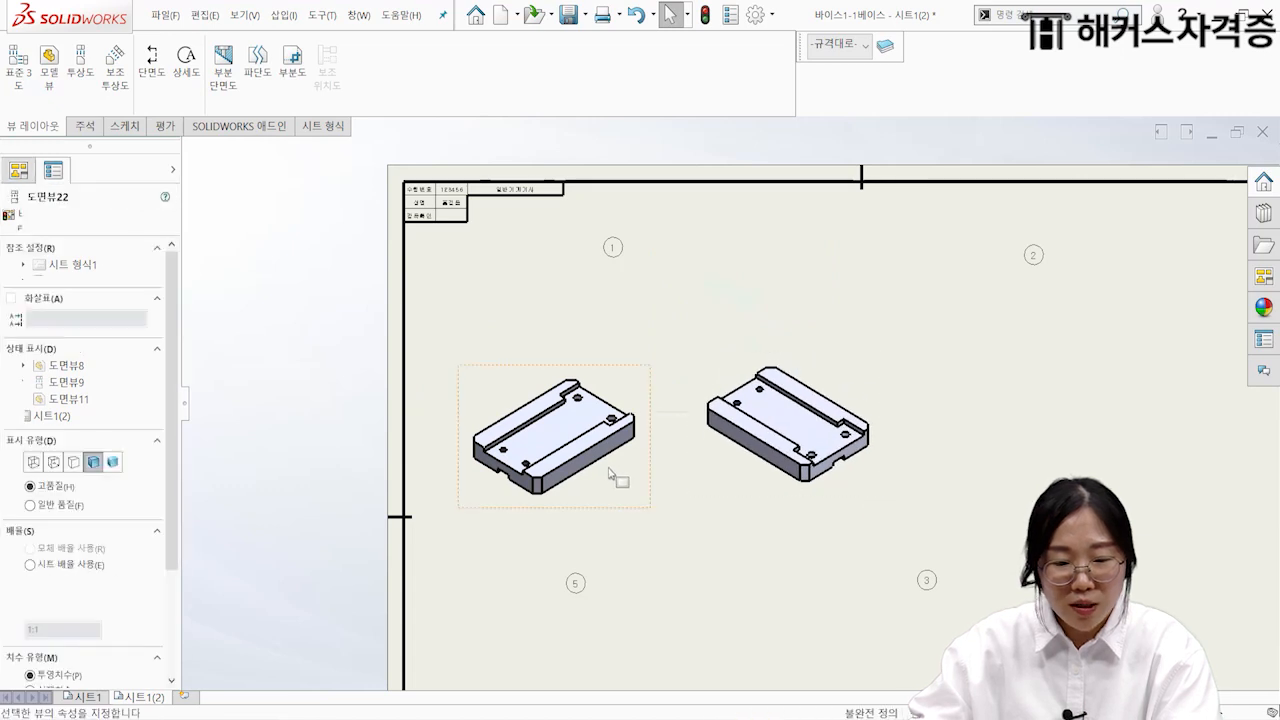
right_click(608, 474)
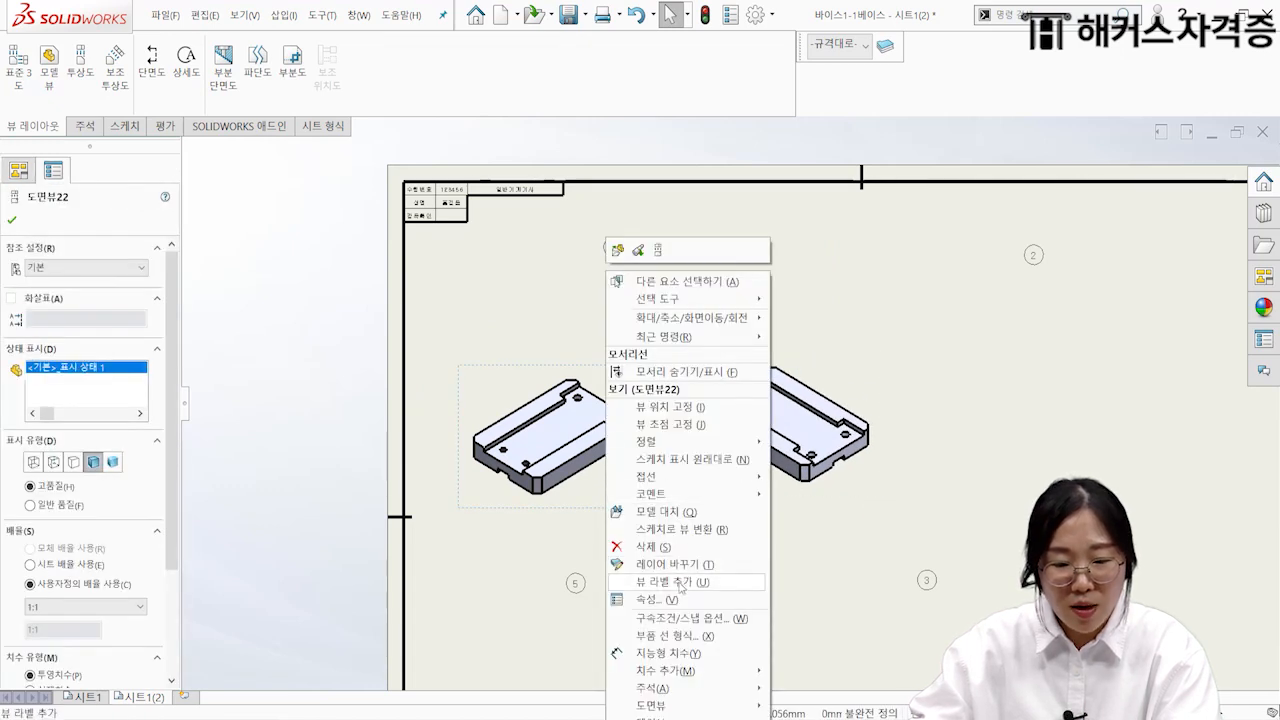
mouse_move(675, 445)
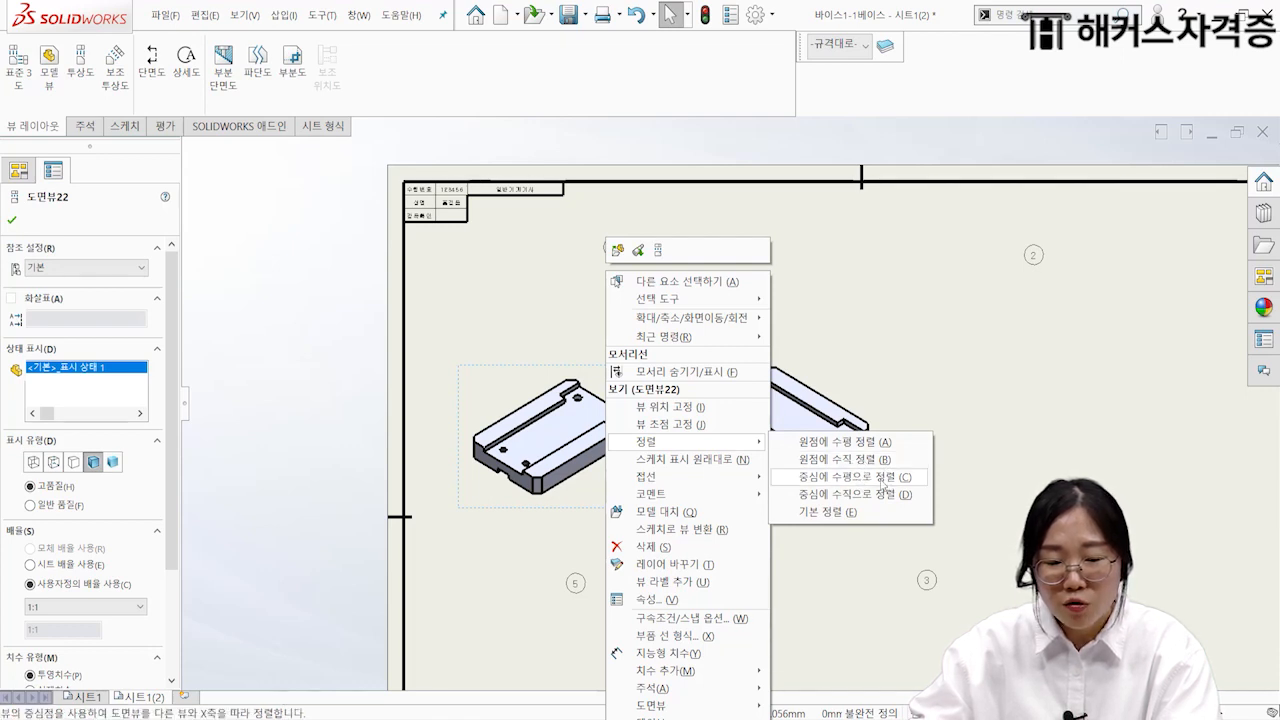
click(881, 481)
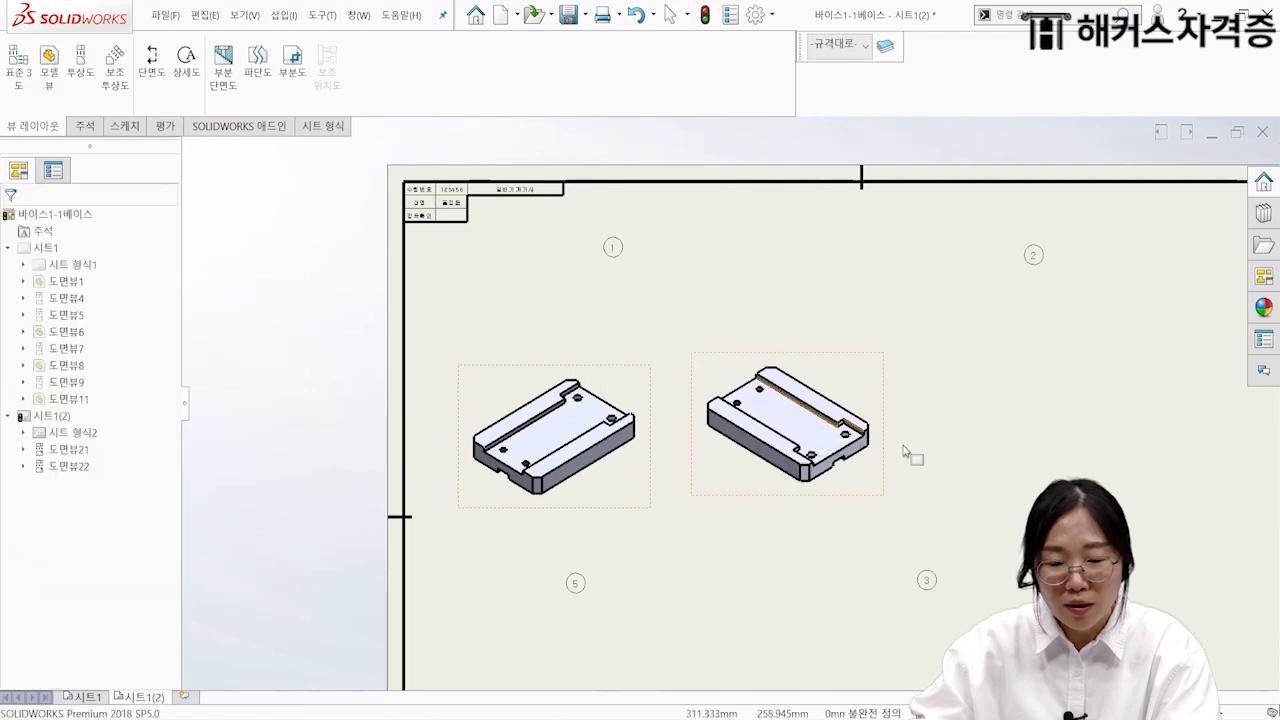
click(594, 468)
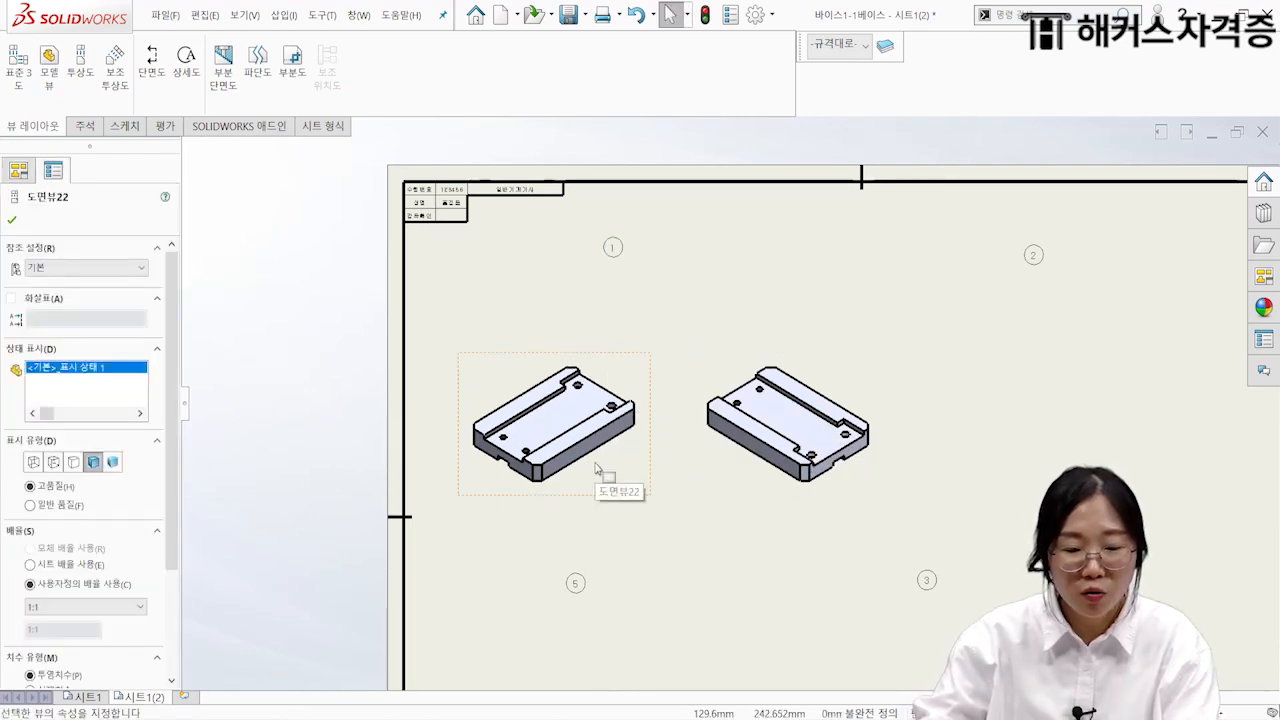
right_click(595, 468)
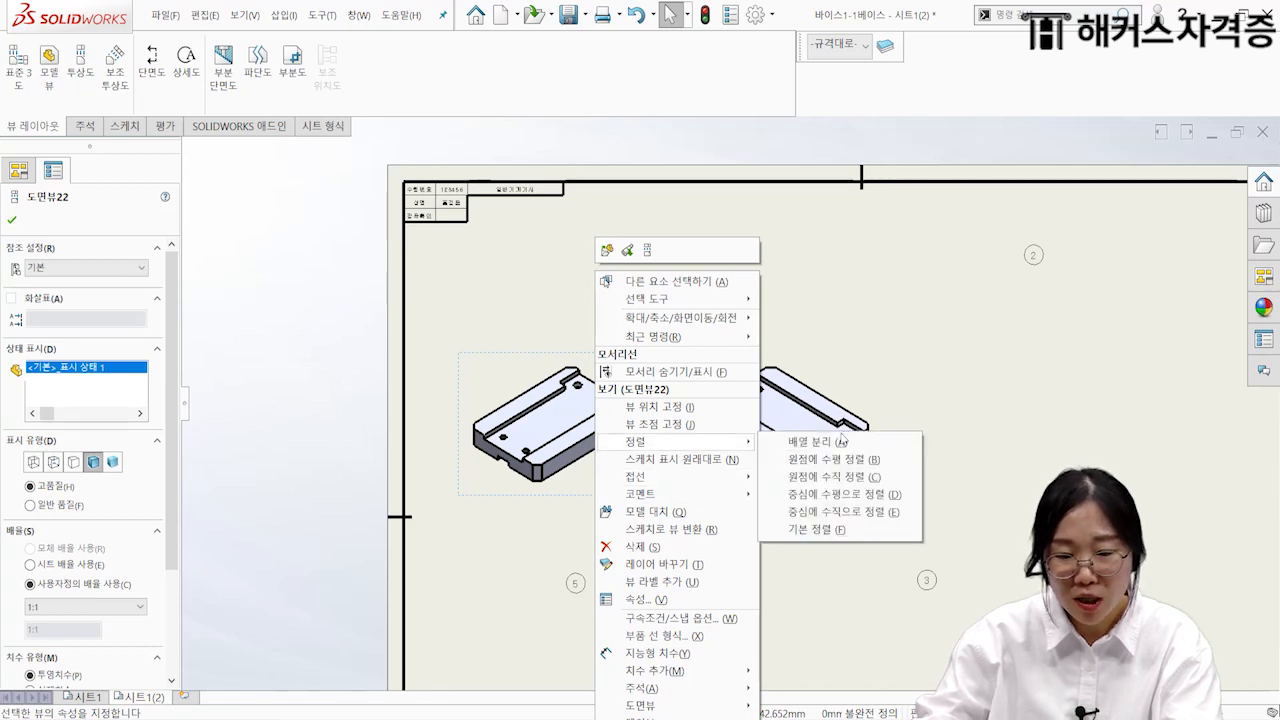
click(876, 494)
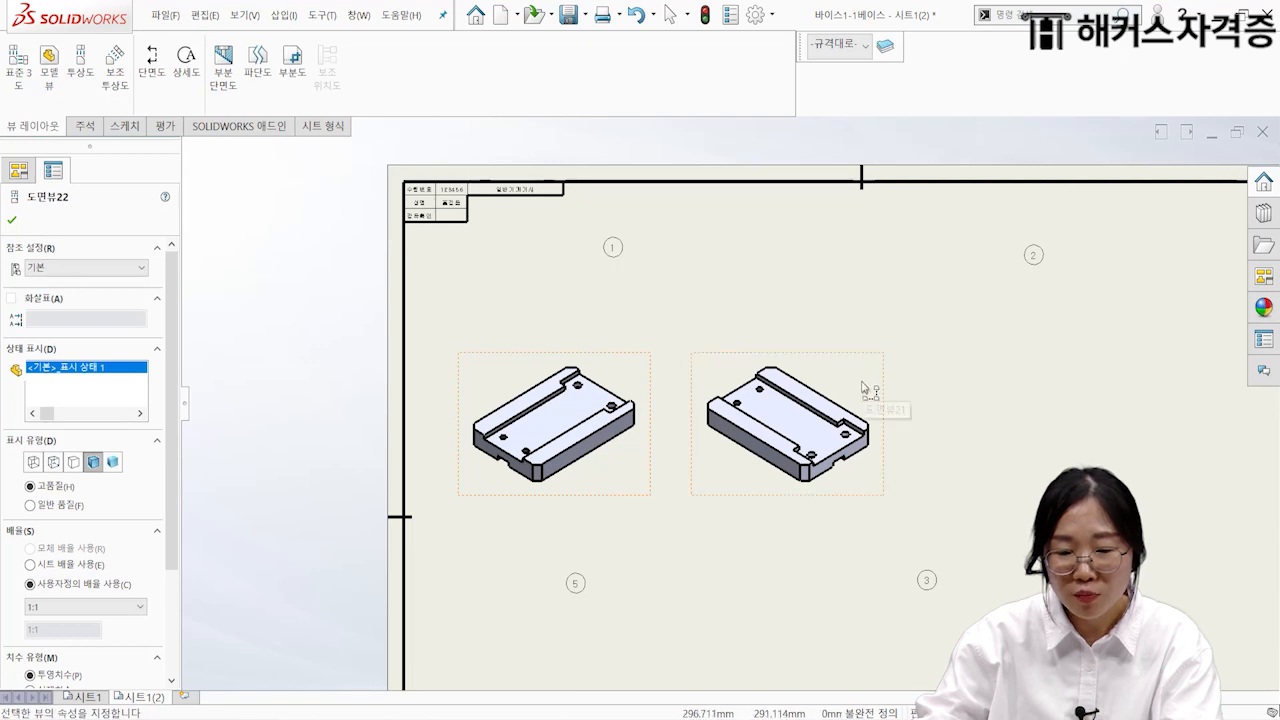
click(932, 543)
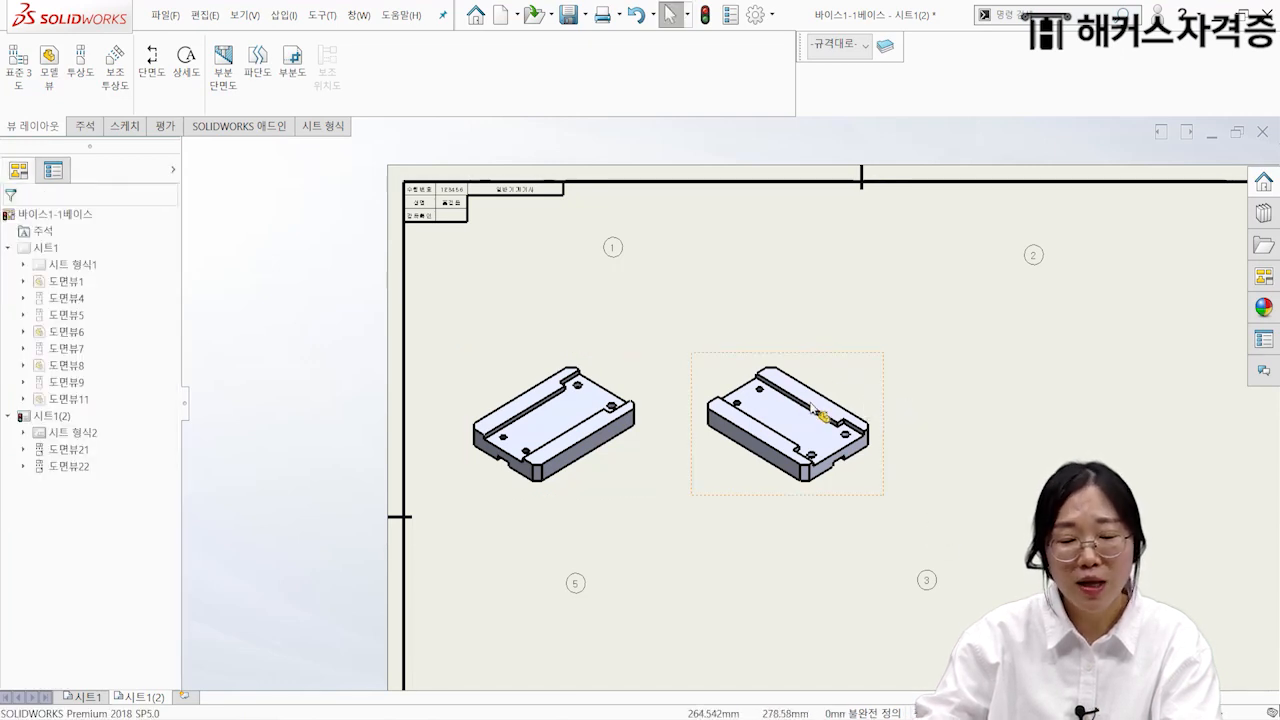
Step: Adjust the position and spacing of the two base isometric views and center balloon 1 above the gap between them
mouse_move(808, 496)
mouse_down()
mouse_move(803, 465)
mouse_move(809, 499)
mouse_move(781, 478)
mouse_move(764, 421)
mouse_move(800, 497)
mouse_move(833, 494)
mouse_up()
click(642, 505)
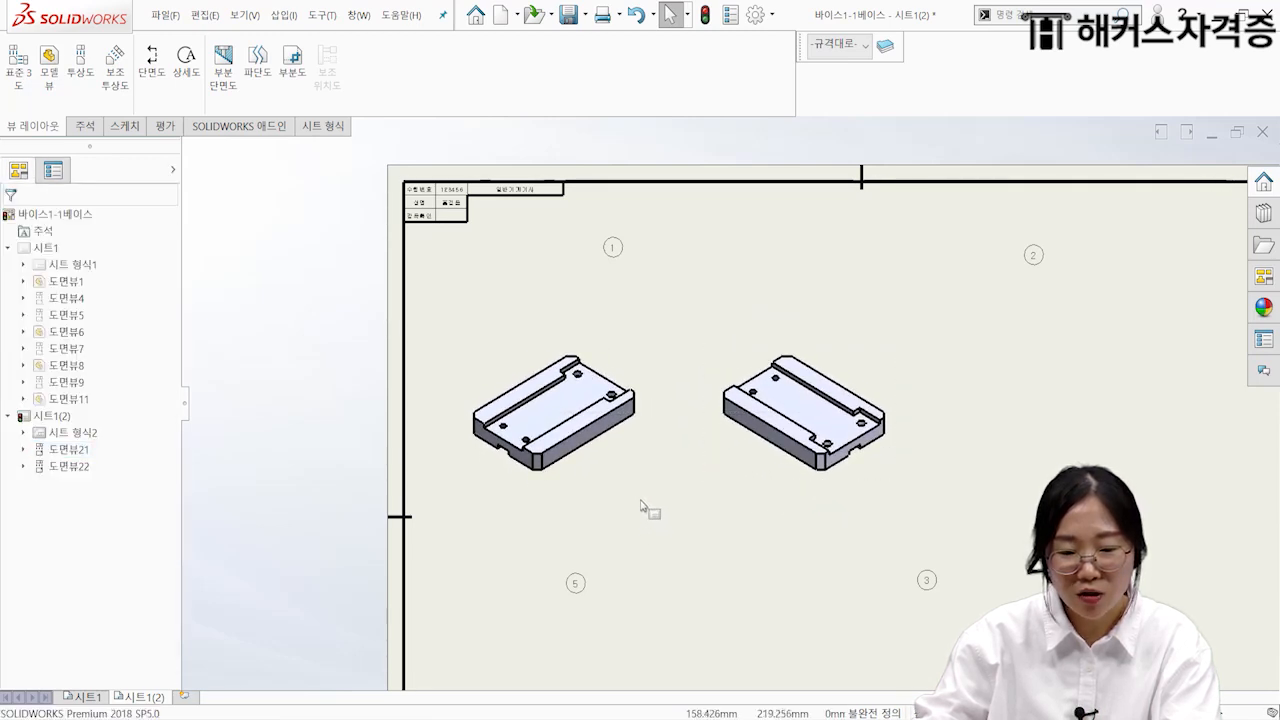
drag(640, 491, 663, 514)
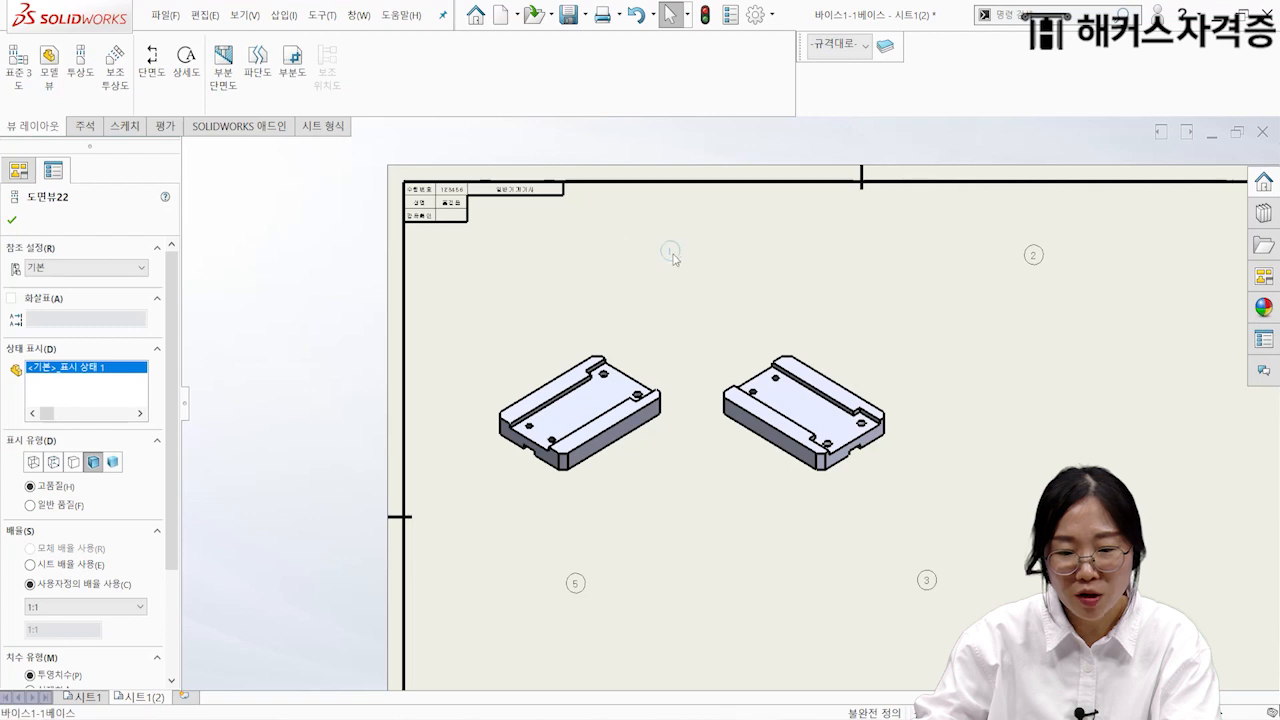
click(712, 330)
Step: Set up a model view of the part 바이스1-2가이드블럭 with the 모서리 표시 음영 (shaded with edges) display style
scroll(727, 400, up, 4)
mouse_move(907, 397)
middle_down()
mouse_move(707, 426)
mouse_move(692, 394)
middle_up()
scroll(506, 468, down, 2)
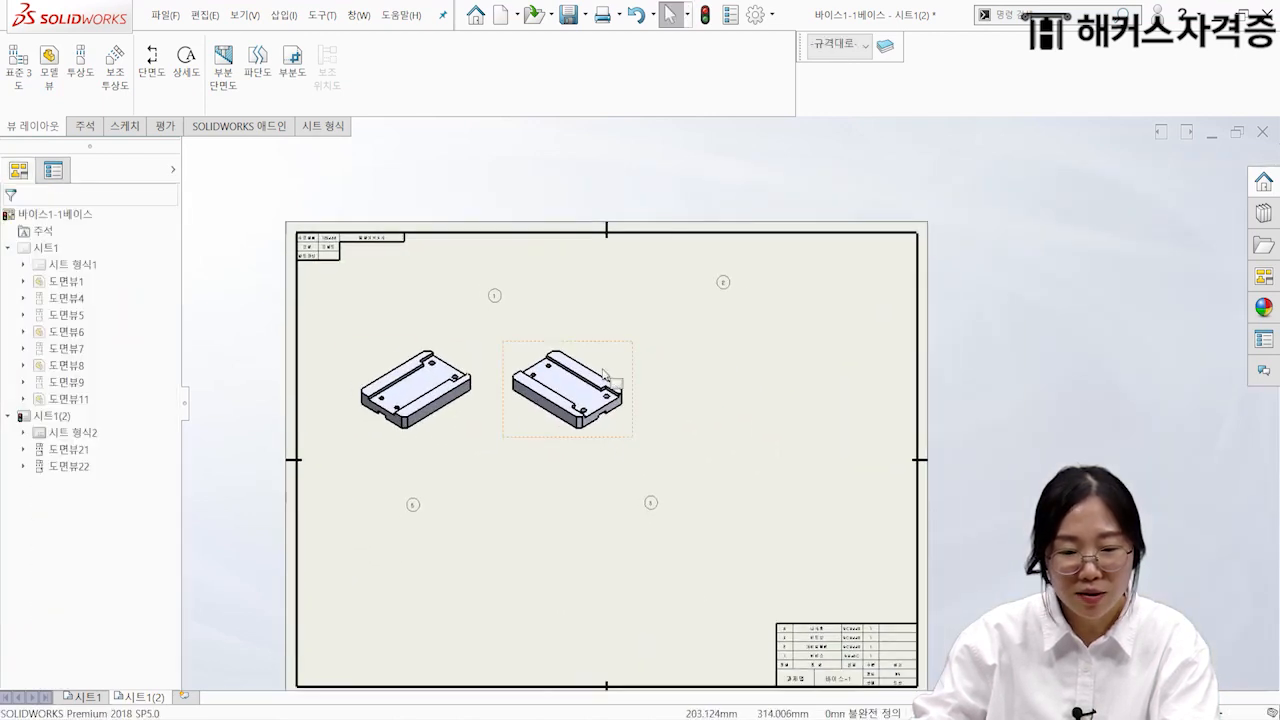
click(48, 66)
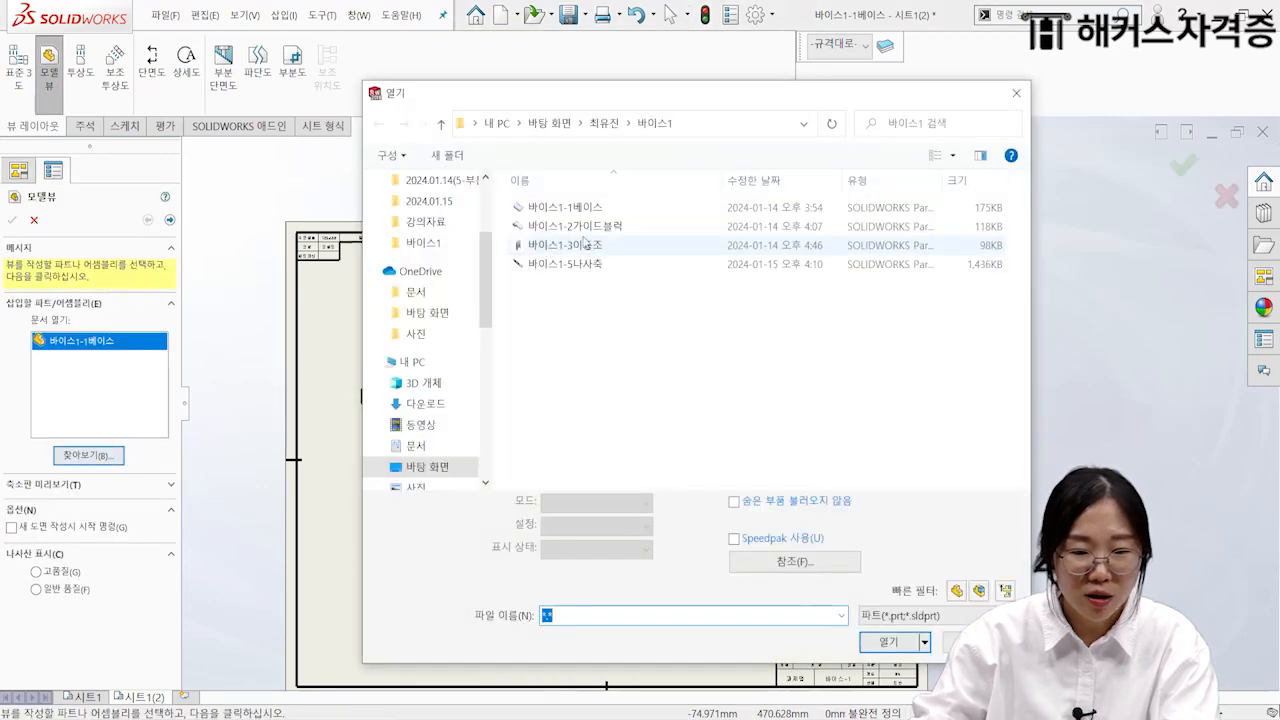
double_click(560, 146)
scroll(648, 390, down, 3)
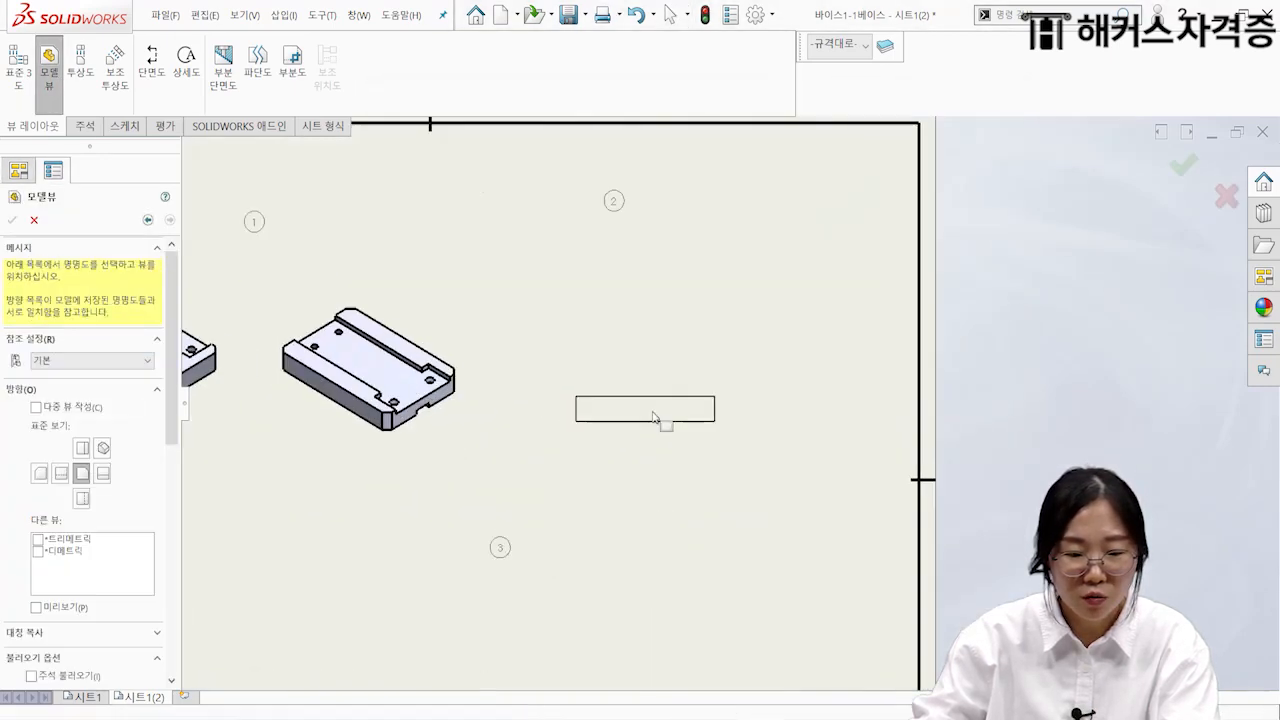
scroll(173, 437, down, 5)
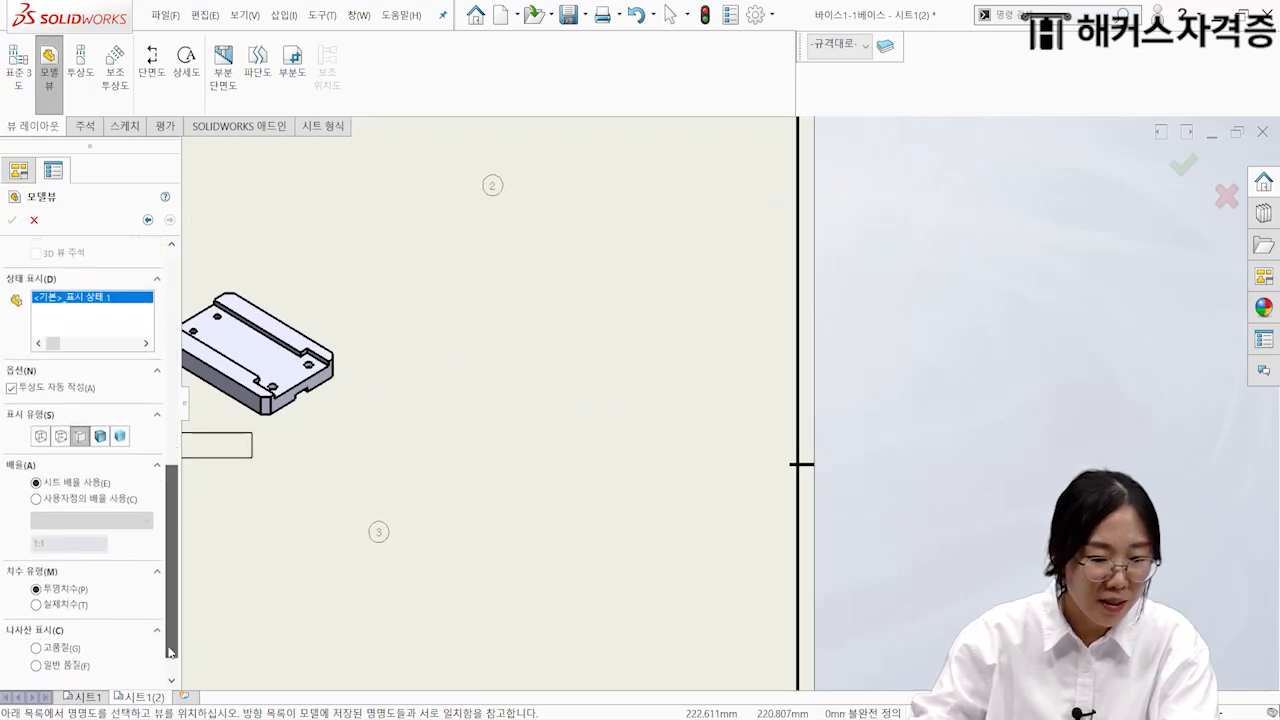
click(101, 438)
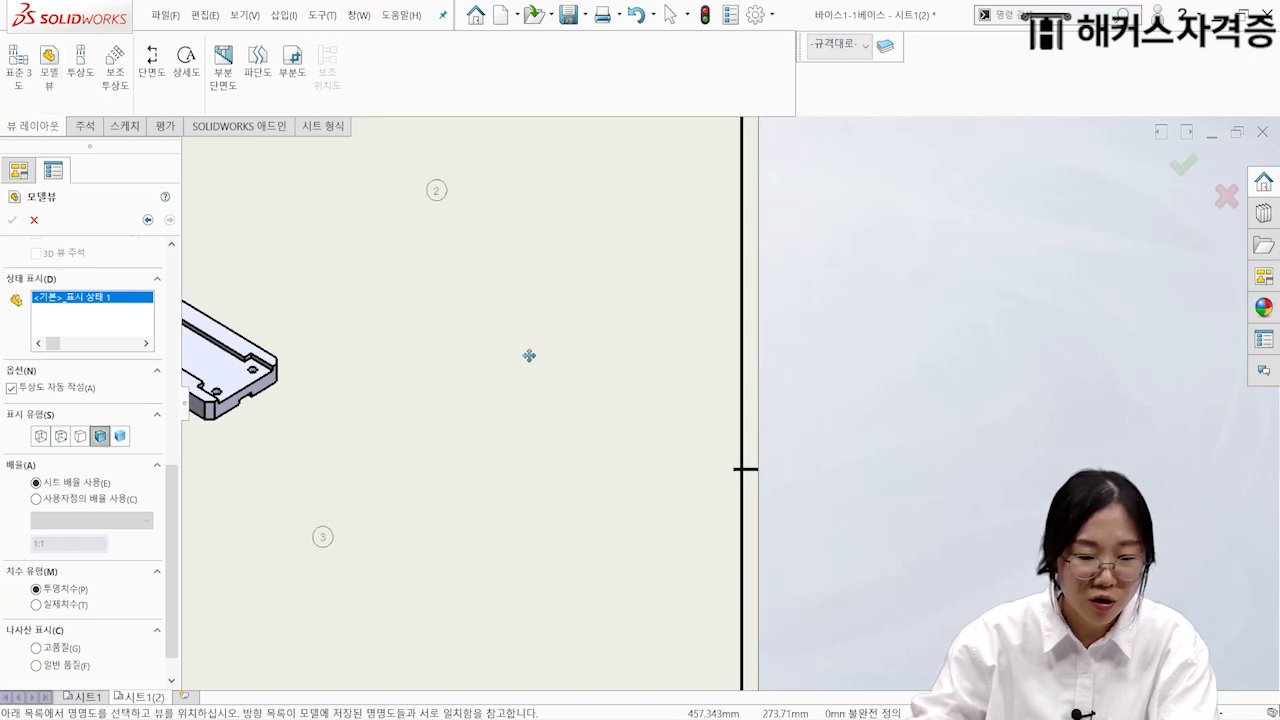
Step: Place the guide block's front view below balloon 2 and project isometric views from it to the upper right and upper left
click(483, 420)
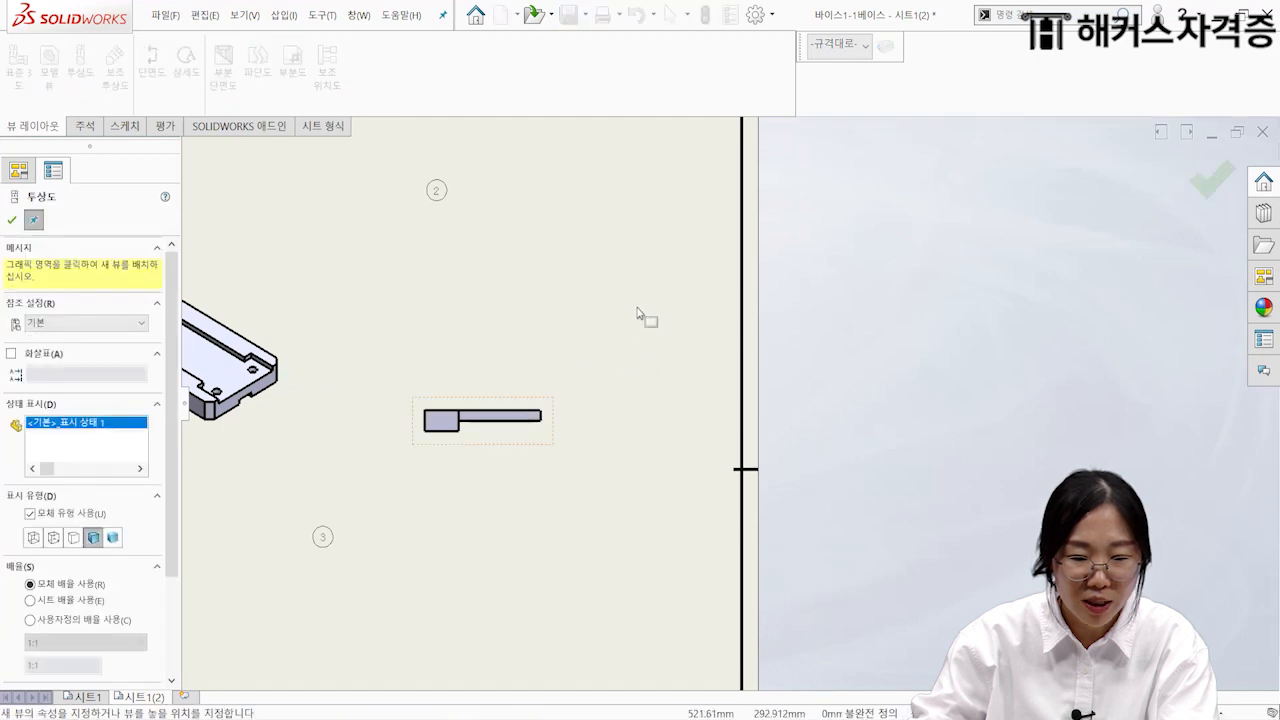
click(613, 336)
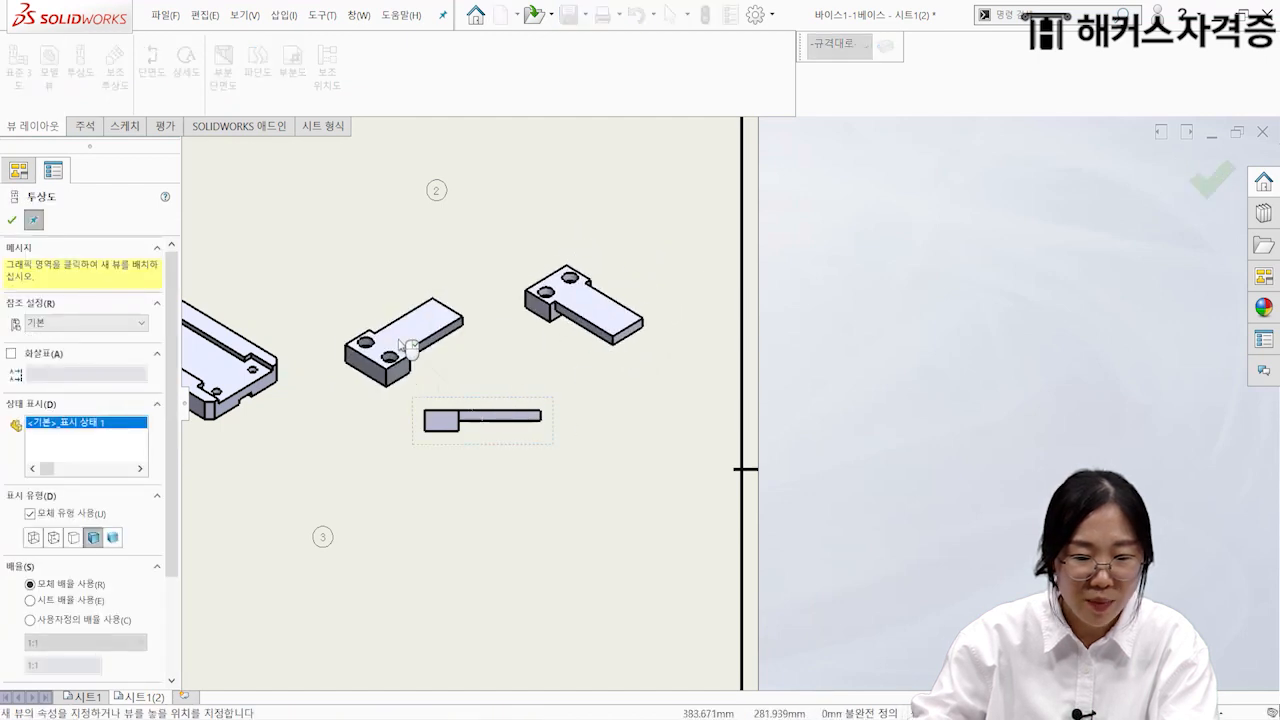
click(386, 330)
key(Escape)
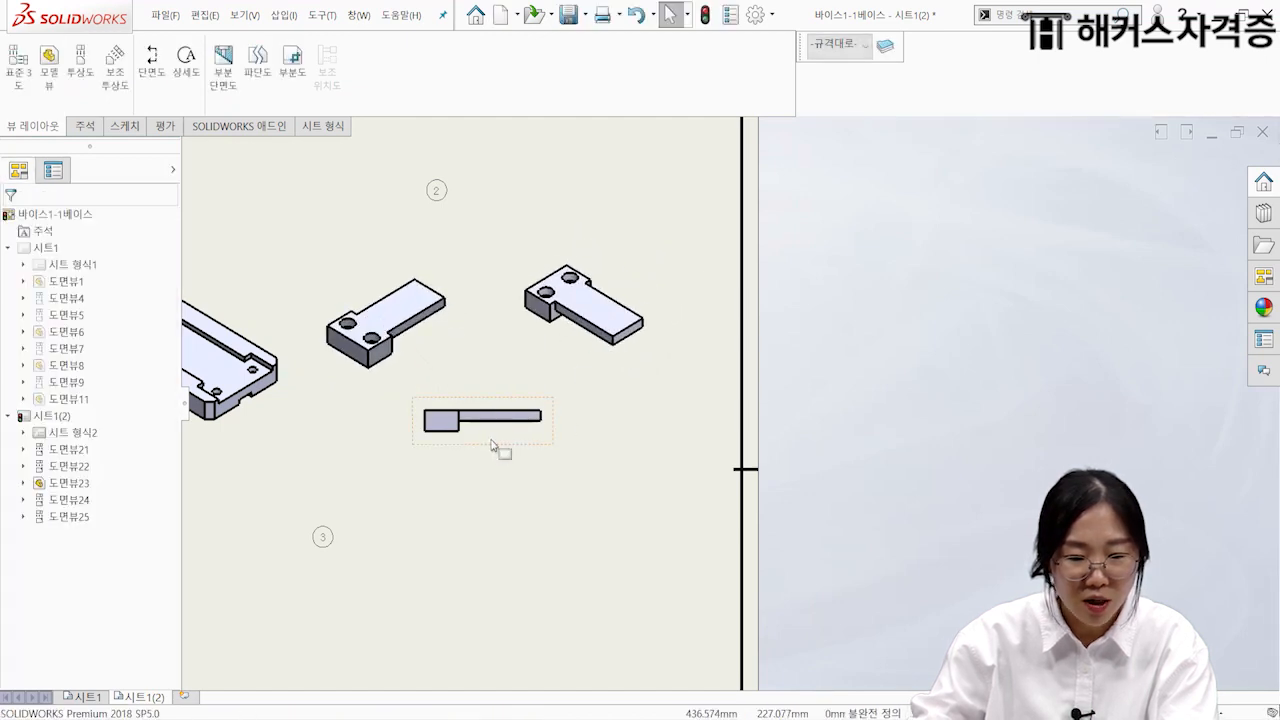
Step: Delete the guide block's front view, keeping its two isometric views
click(495, 424)
key(Delete)
key(Return)
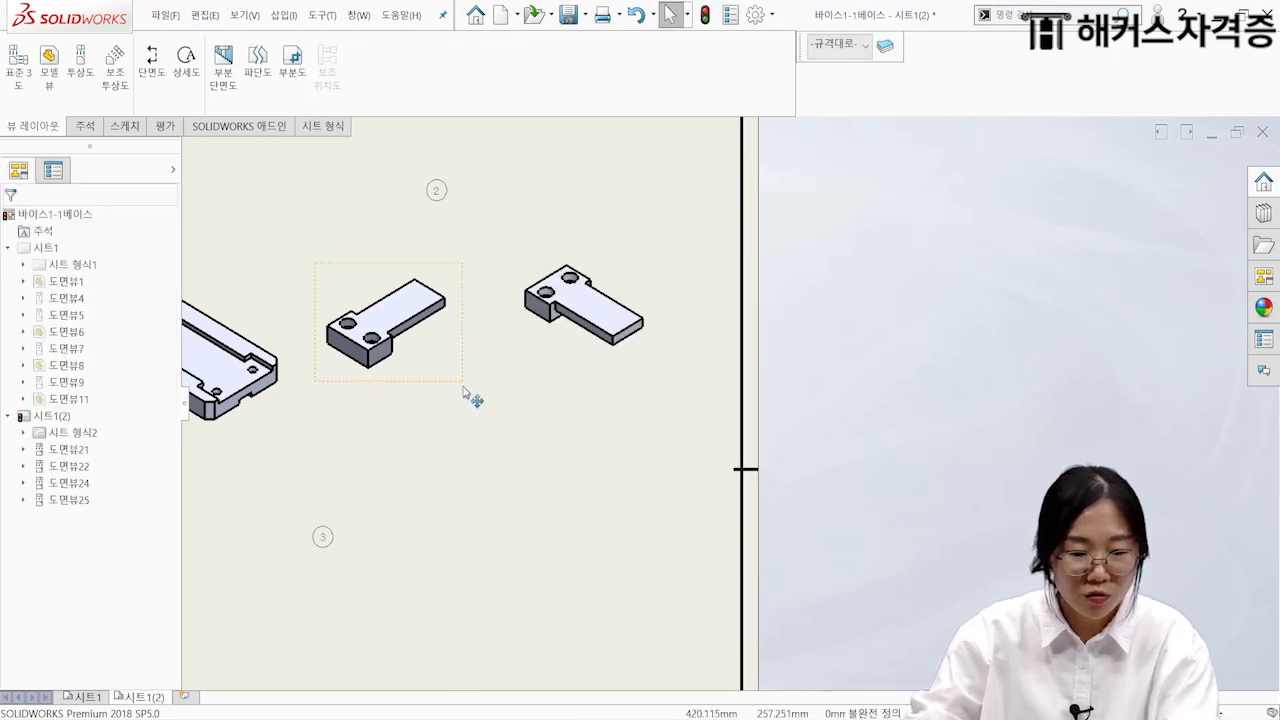
Step: Shift the guide block's two isometric views down and to the right and move balloon 2 above the gap between them
drag(457, 395, 509, 464)
drag(614, 386, 650, 462)
click(451, 220)
click(541, 286)
key(Escape)
Step: Align the guide block's left isometric view horizontally by center (중심에 수평으로 정렬) with its right isometric view
middle_drag(541, 286, 713, 203)
scroll(686, 306, up, 1)
middle_drag(661, 286, 624, 300)
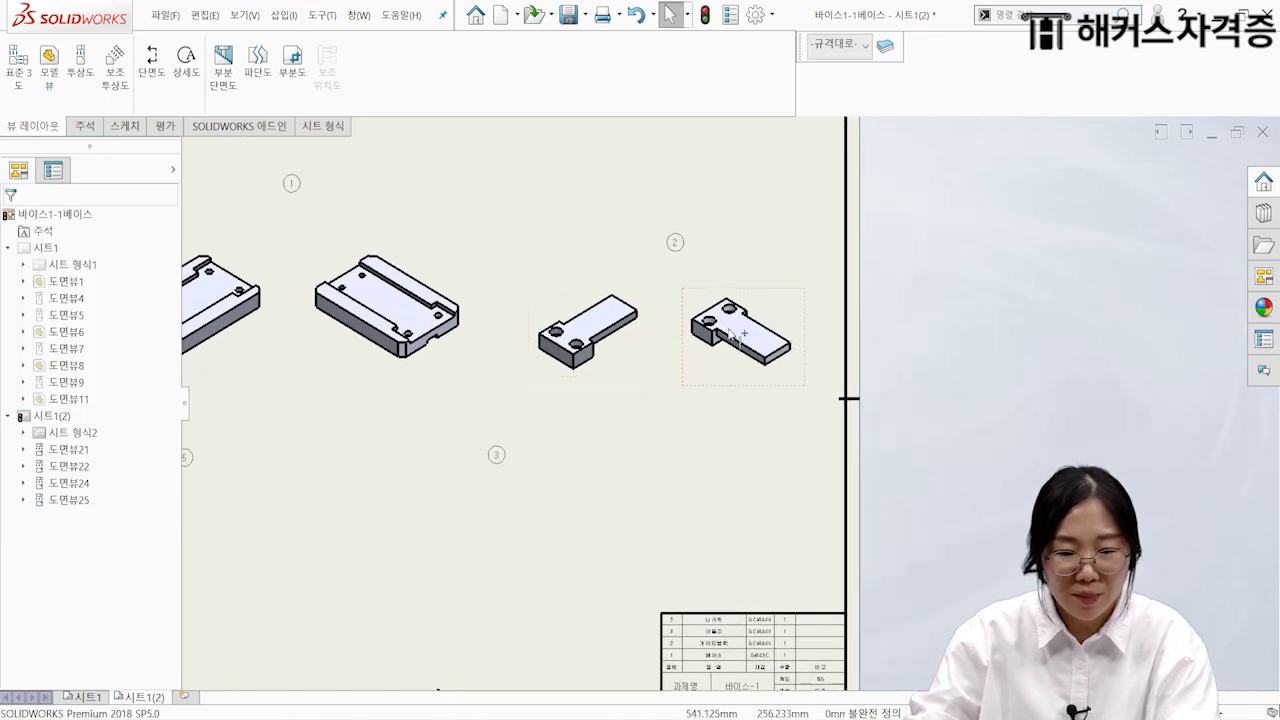
click(632, 349)
right_click(624, 348)
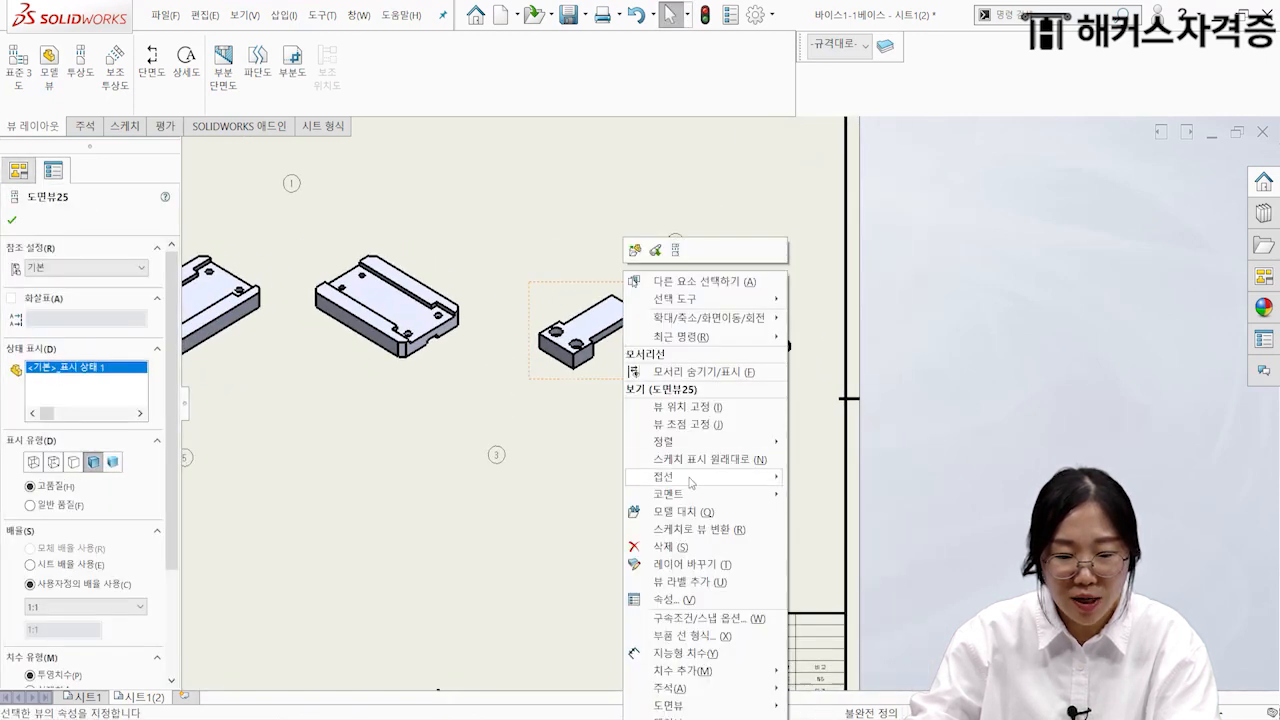
mouse_move(690, 443)
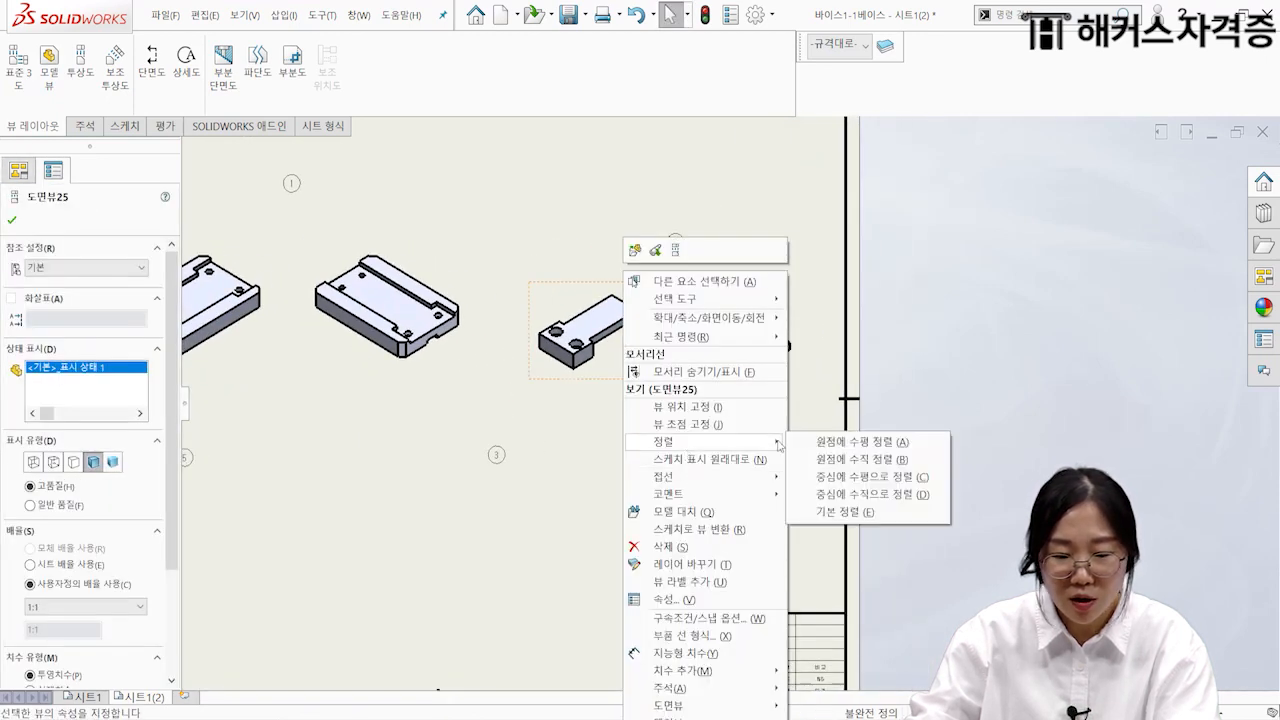
click(876, 477)
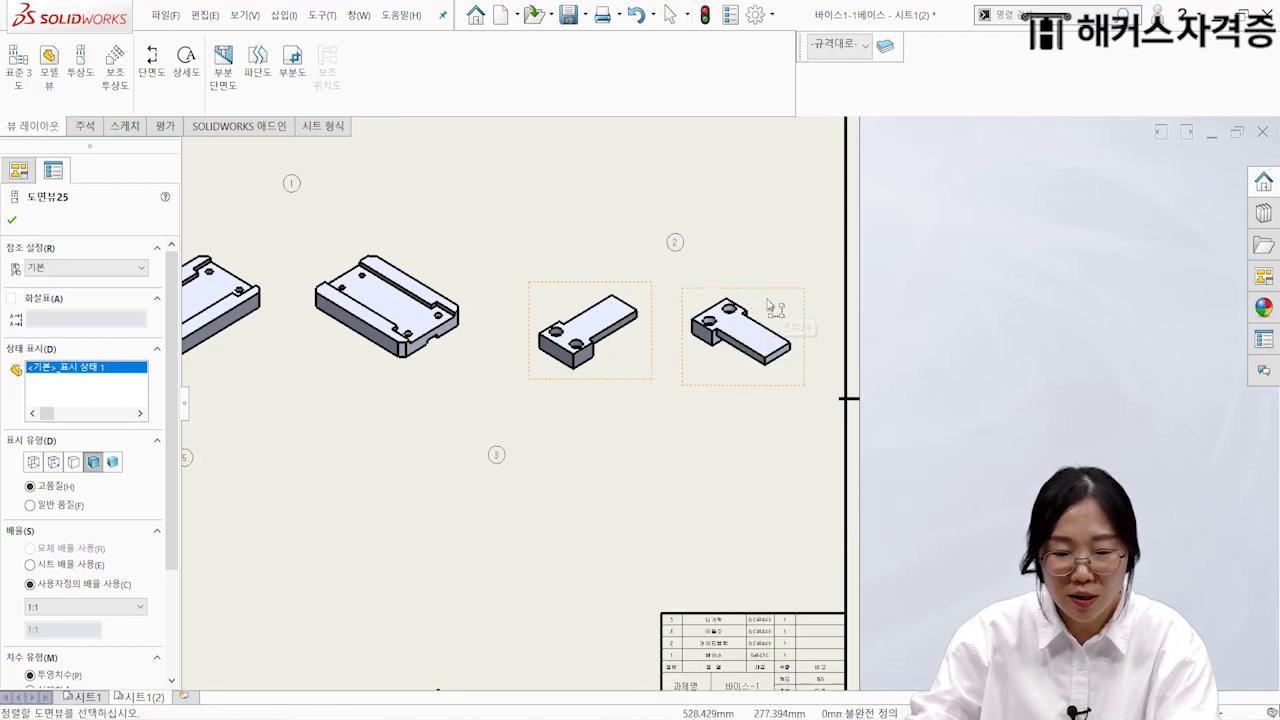
click(775, 306)
Step: Raise the aligned guide block isometric views so they sit level with the base views
drag(714, 381, 716, 348)
click(655, 203)
middle_drag(655, 203, 700, 344)
scroll(700, 344, up, 3)
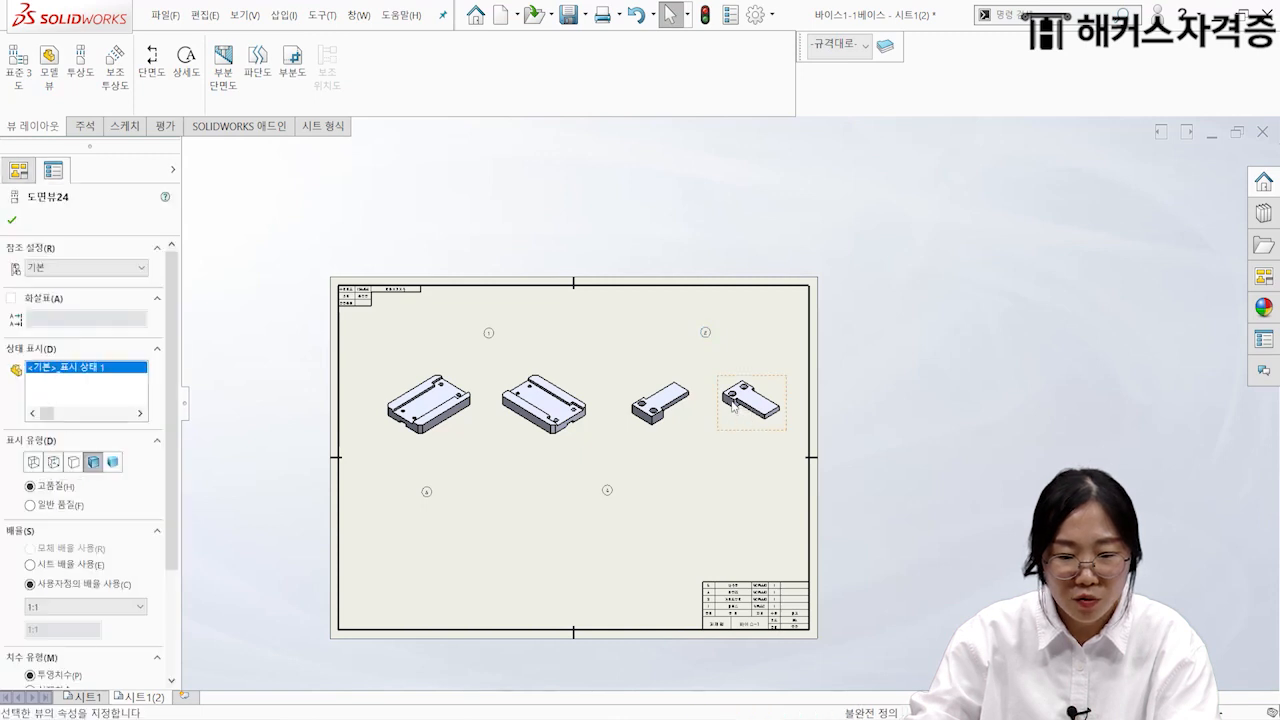
Step: Fine-tune the height of the guide block's aligned isometric views, raising them slightly relative to the base views
drag(741, 385, 740, 367)
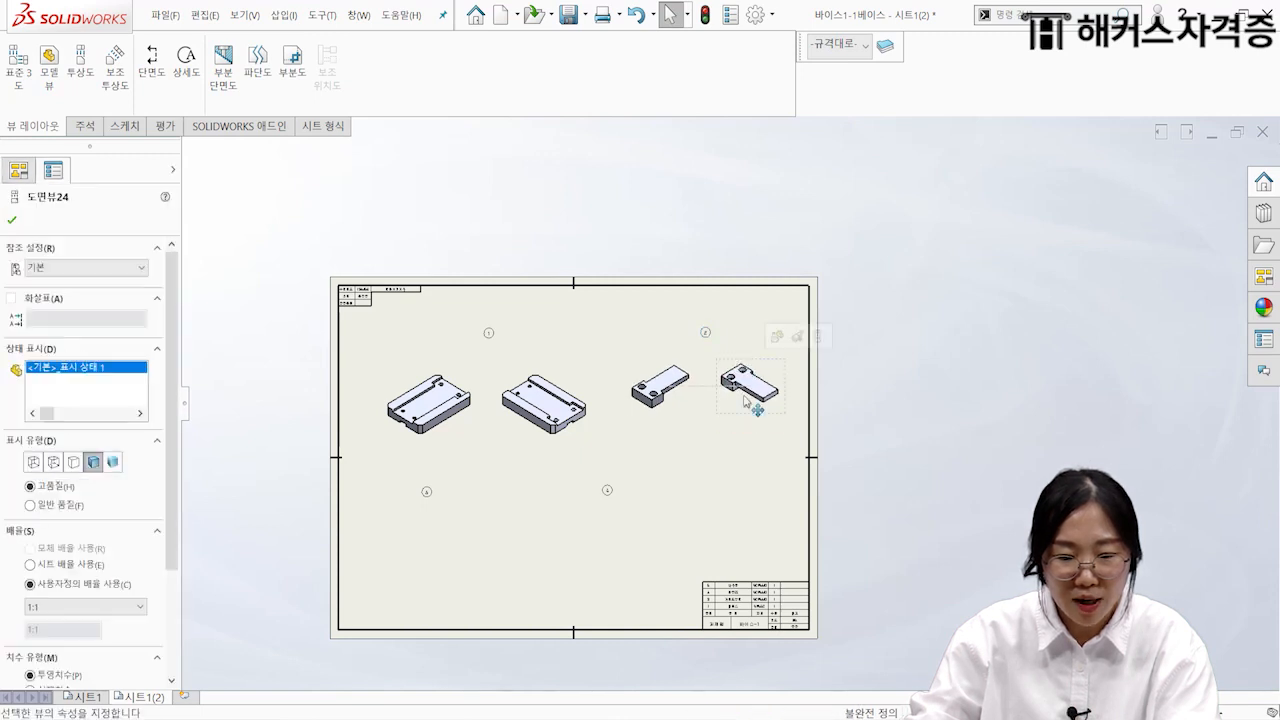
drag(750, 415, 742, 423)
click(480, 519)
Step: Insert a front model view of the moving jaw part 바이스1-3이동조 in the empty area below balloon 3
middle_drag(511, 519, 538, 453)
scroll(538, 453, down, 3)
middle_drag(675, 510, 625, 513)
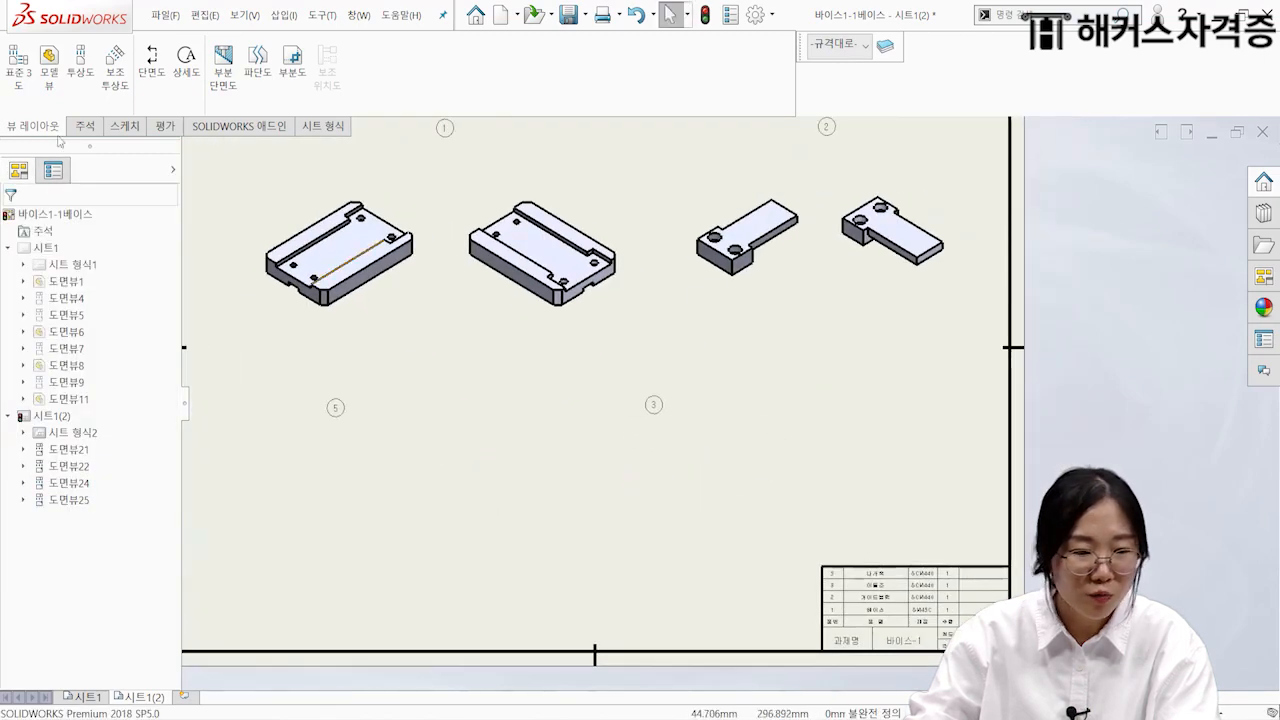
click(49, 66)
click(86, 456)
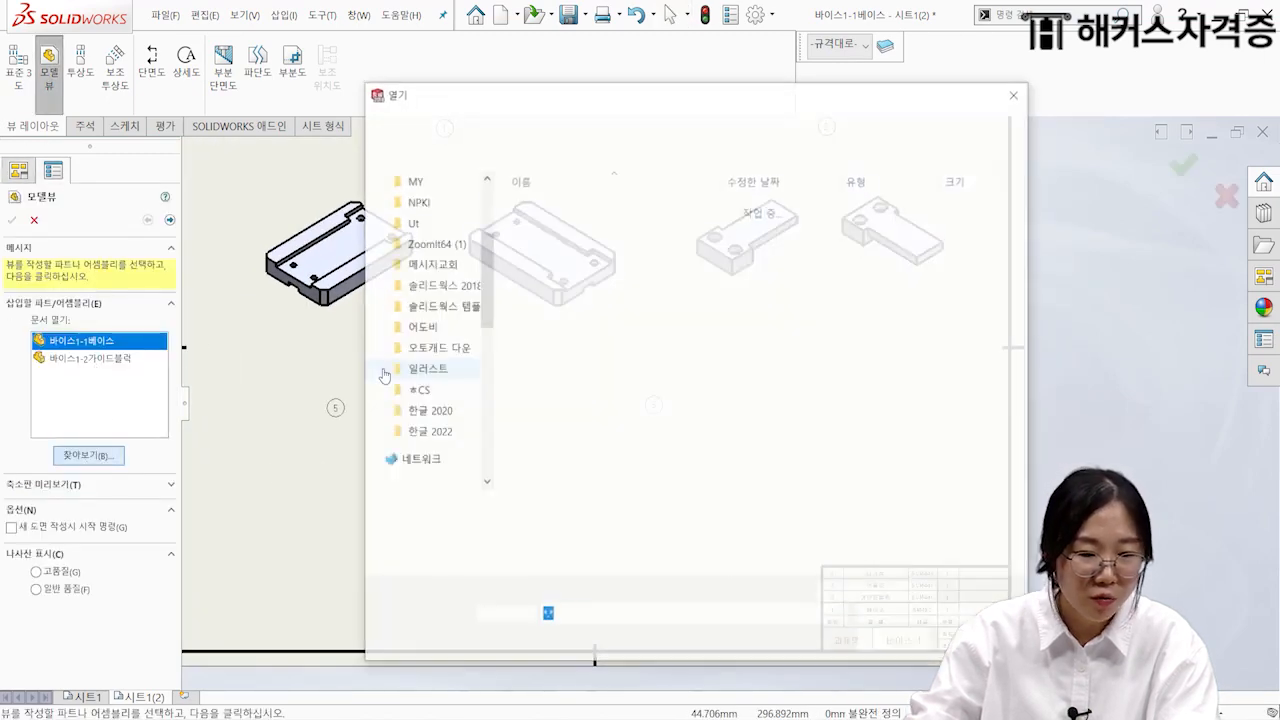
double_click(575, 262)
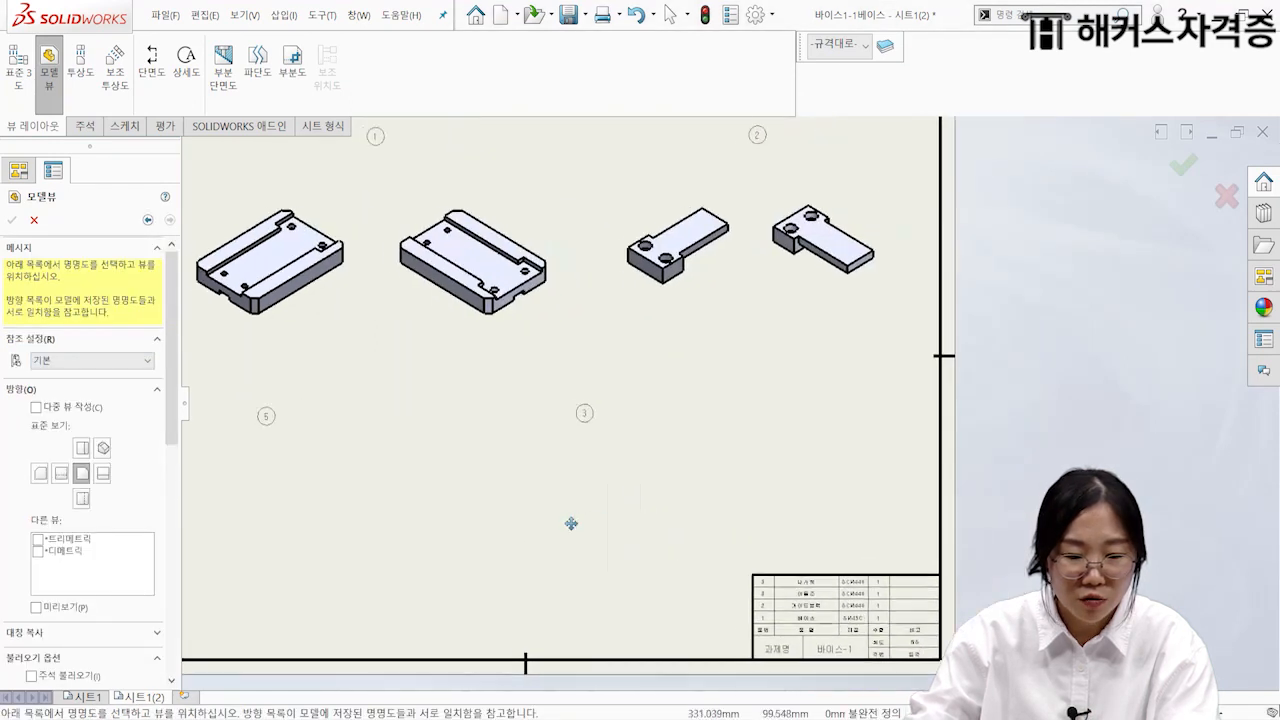
click(504, 487)
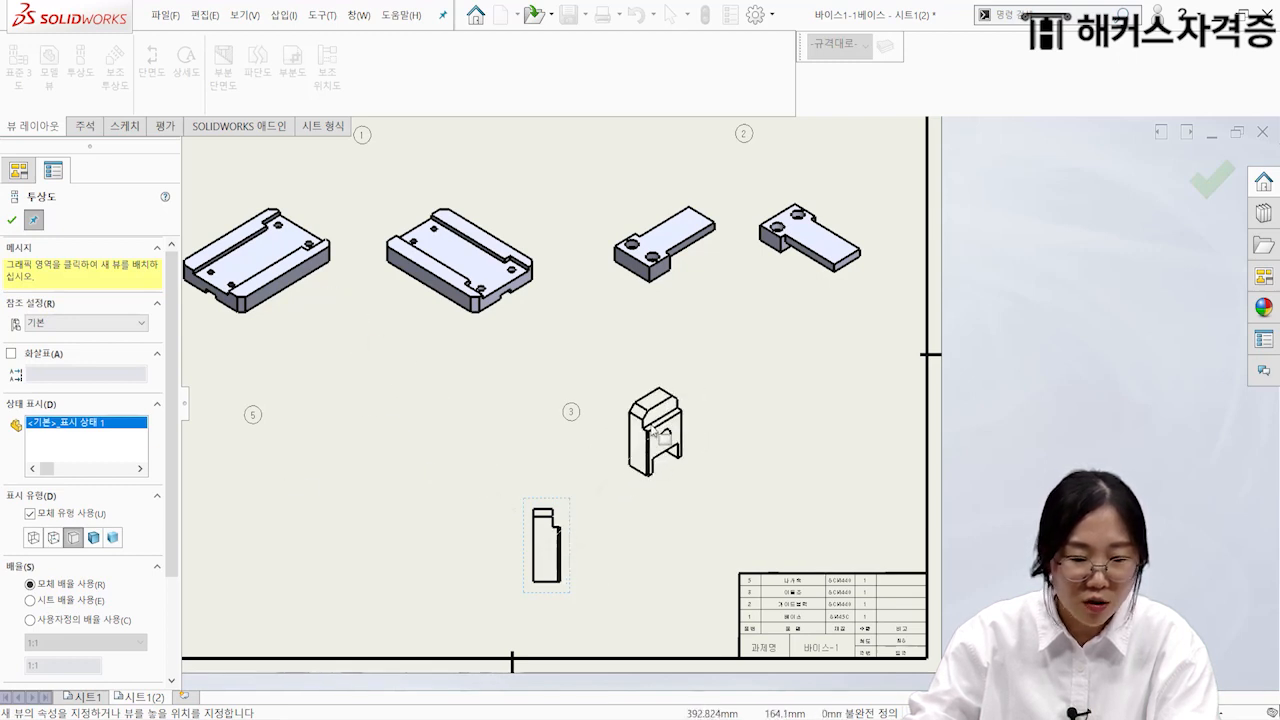
Step: Project two isometric views of the moving jaw, up-right and up-left of its front view, both shaded with edges
click(93, 537)
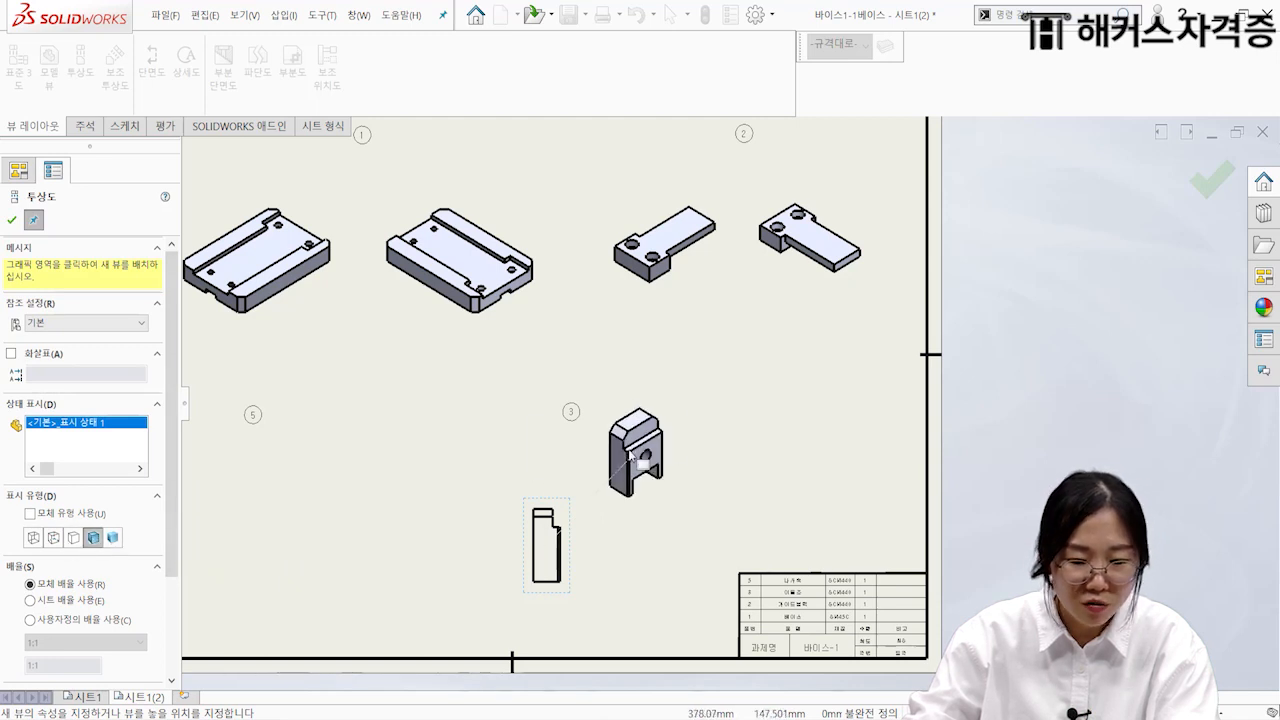
click(633, 455)
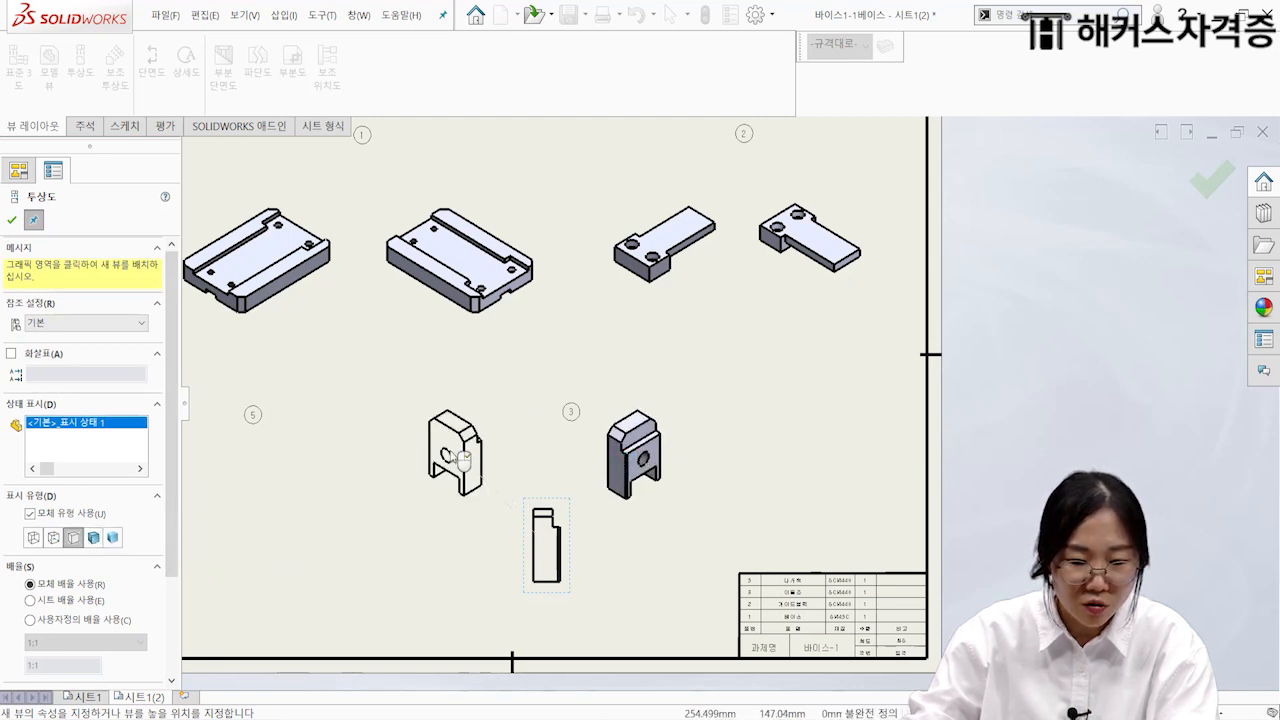
click(93, 537)
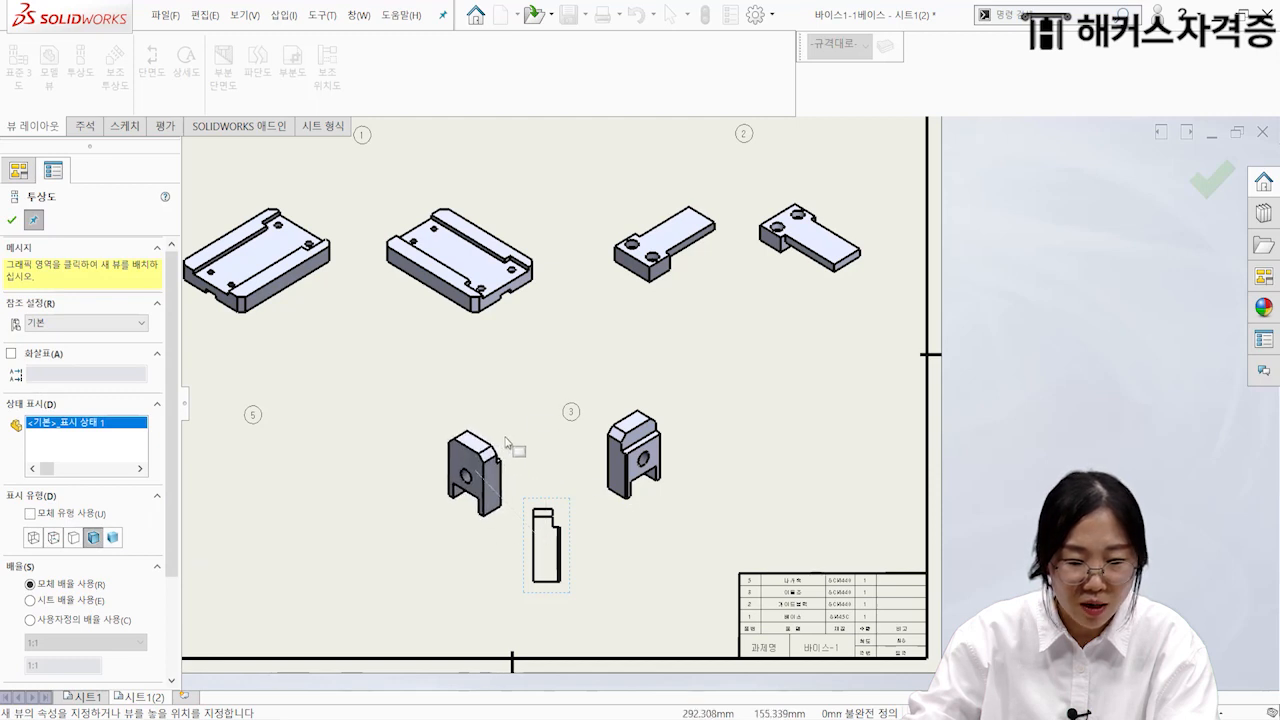
key(Escape)
Step: Delete the moving jaw's front view and move its two isometric views down below balloon 3
click(557, 518)
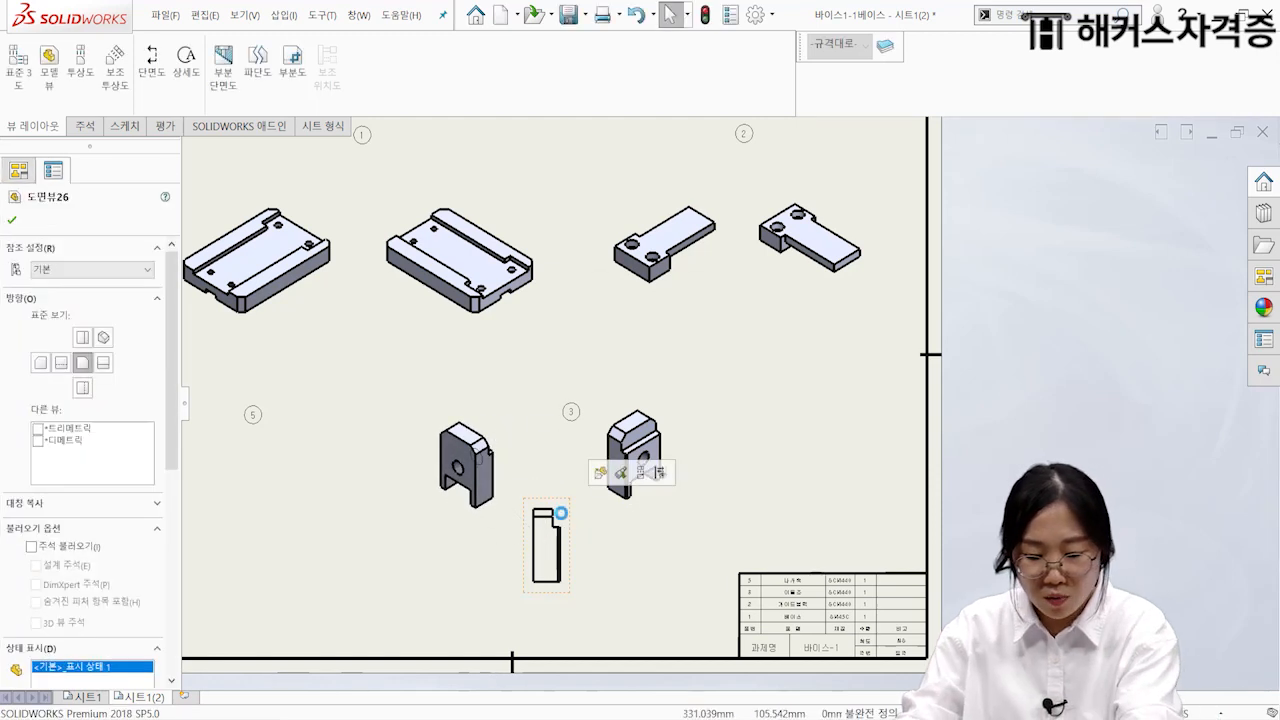
key(Delete)
key(Return)
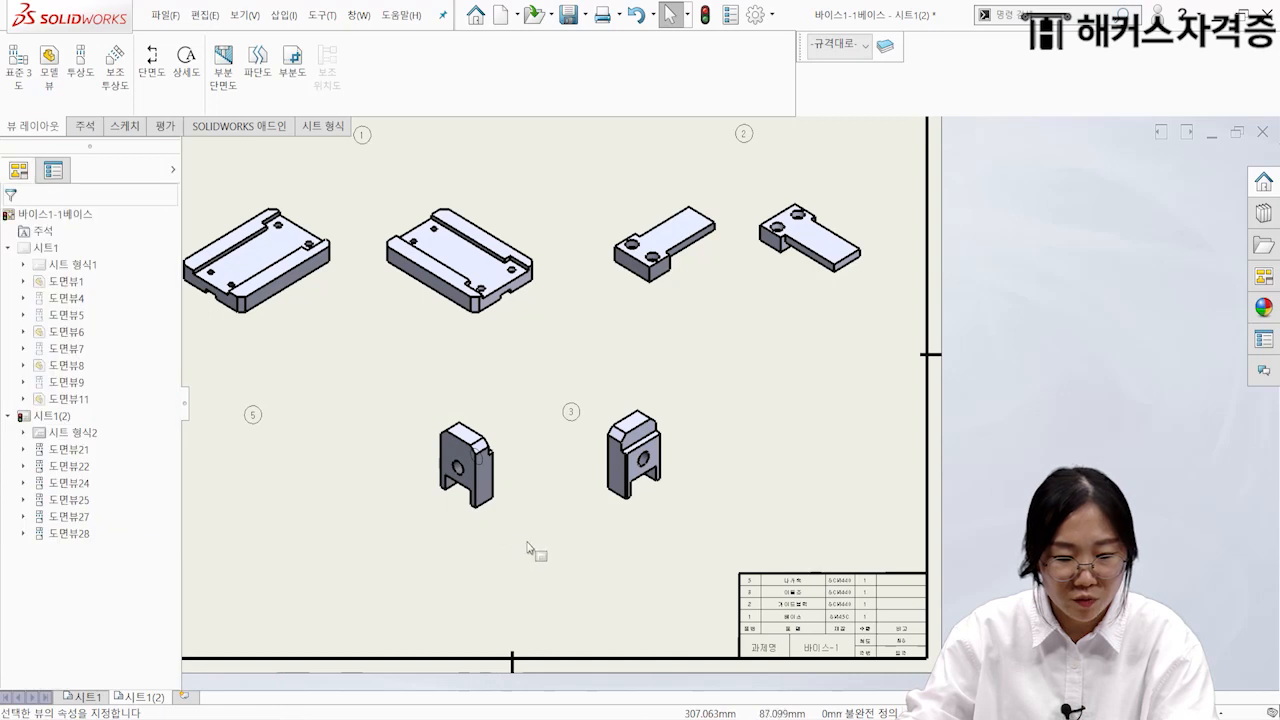
drag(620, 518, 596, 563)
drag(482, 526, 512, 566)
Step: Align the moving jaw's left isometric view horizontally by center (중심에 수평으로 정렬) with its right isometric view
scroll(540, 560, down, 2)
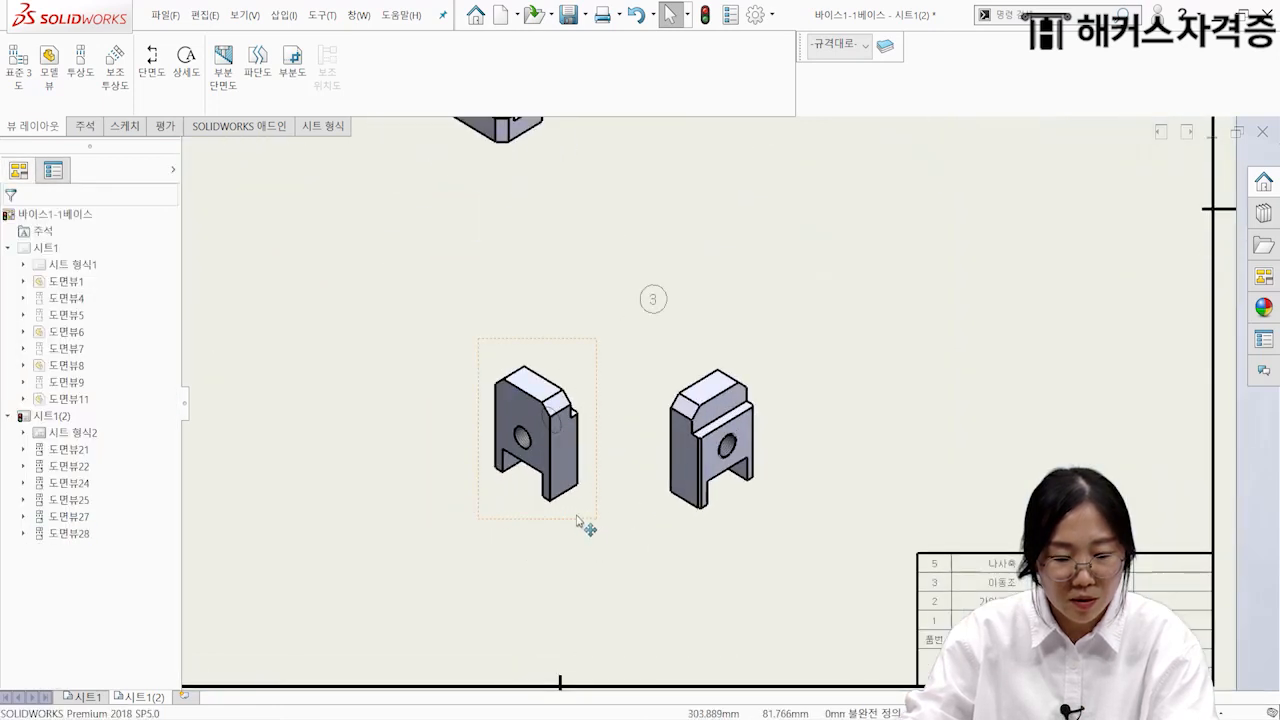
right_click(578, 519)
mouse_move(655, 446)
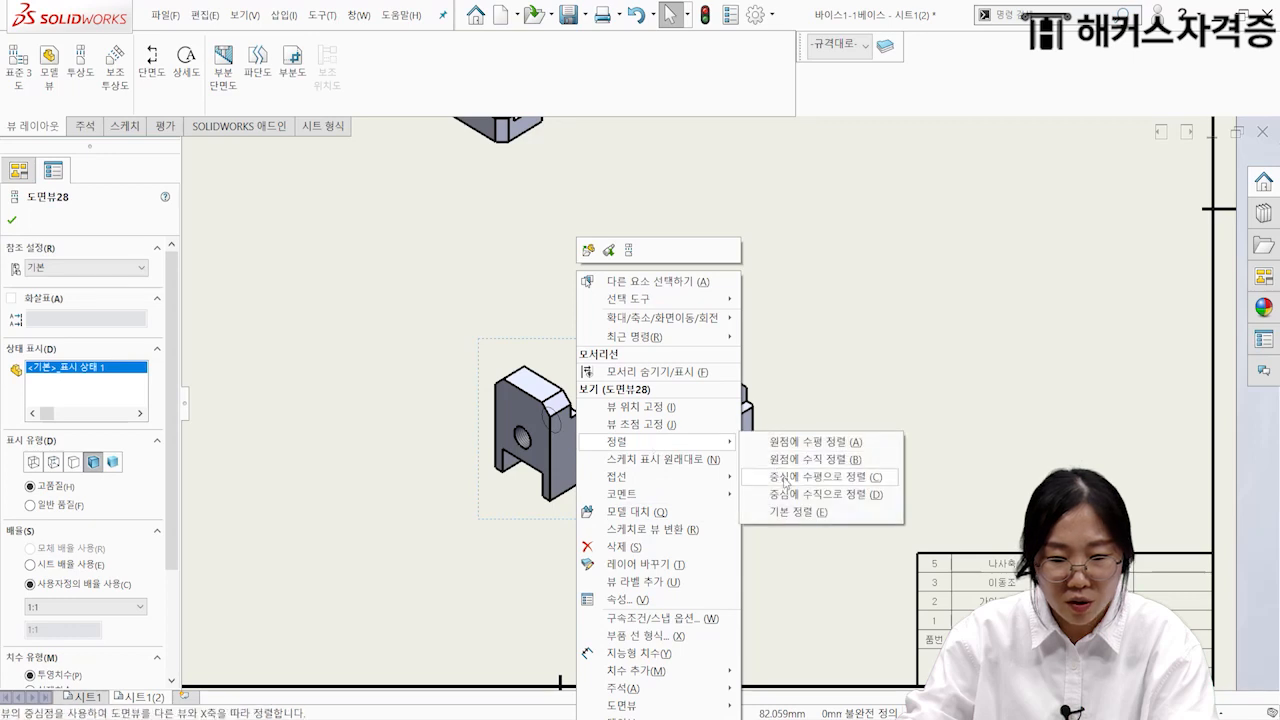
click(786, 478)
click(856, 474)
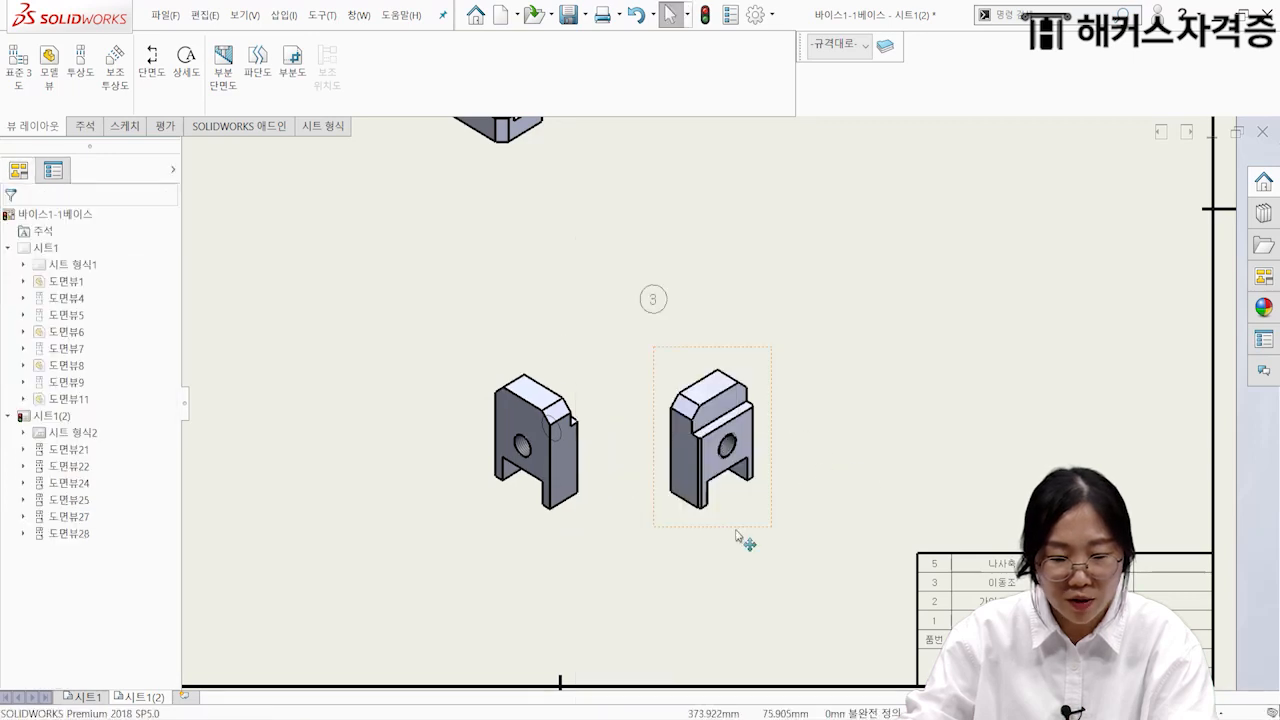
Step: Set the thread display (나사산 표시) of the moving jaw's left isometric view to high quality (고품질)
scroll(549, 450, up, 3)
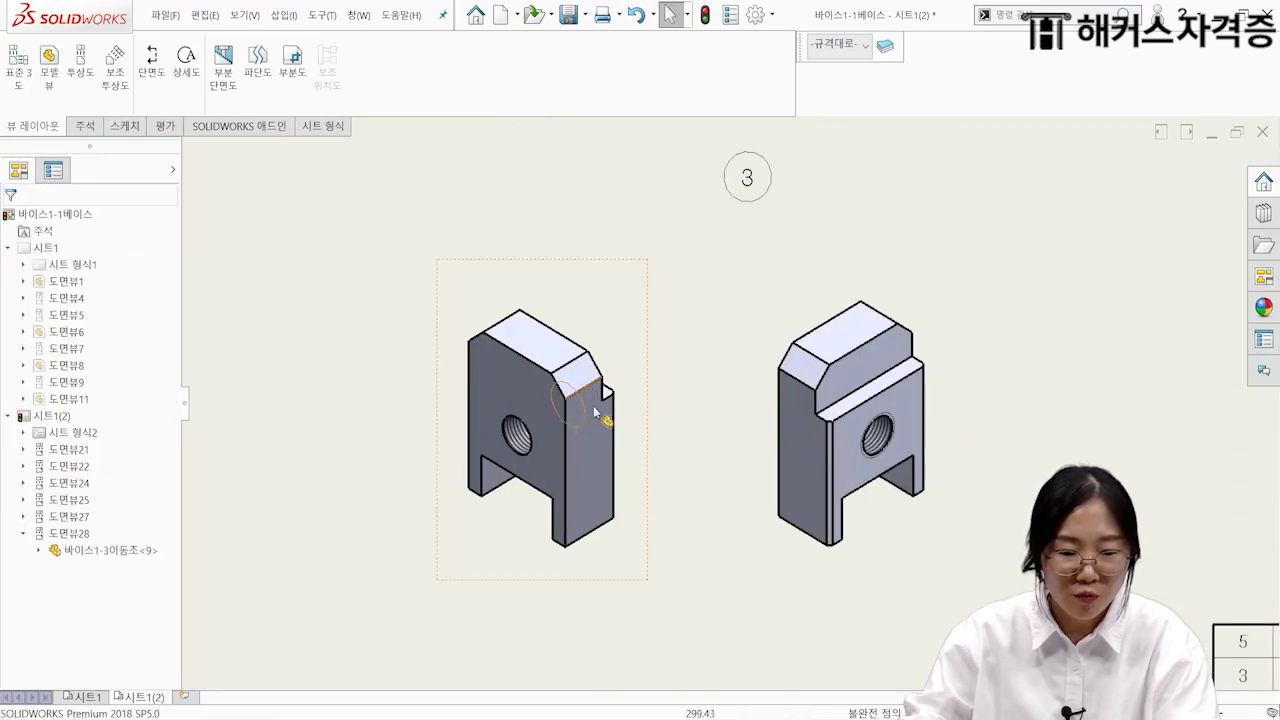
click(579, 398)
key(Escape)
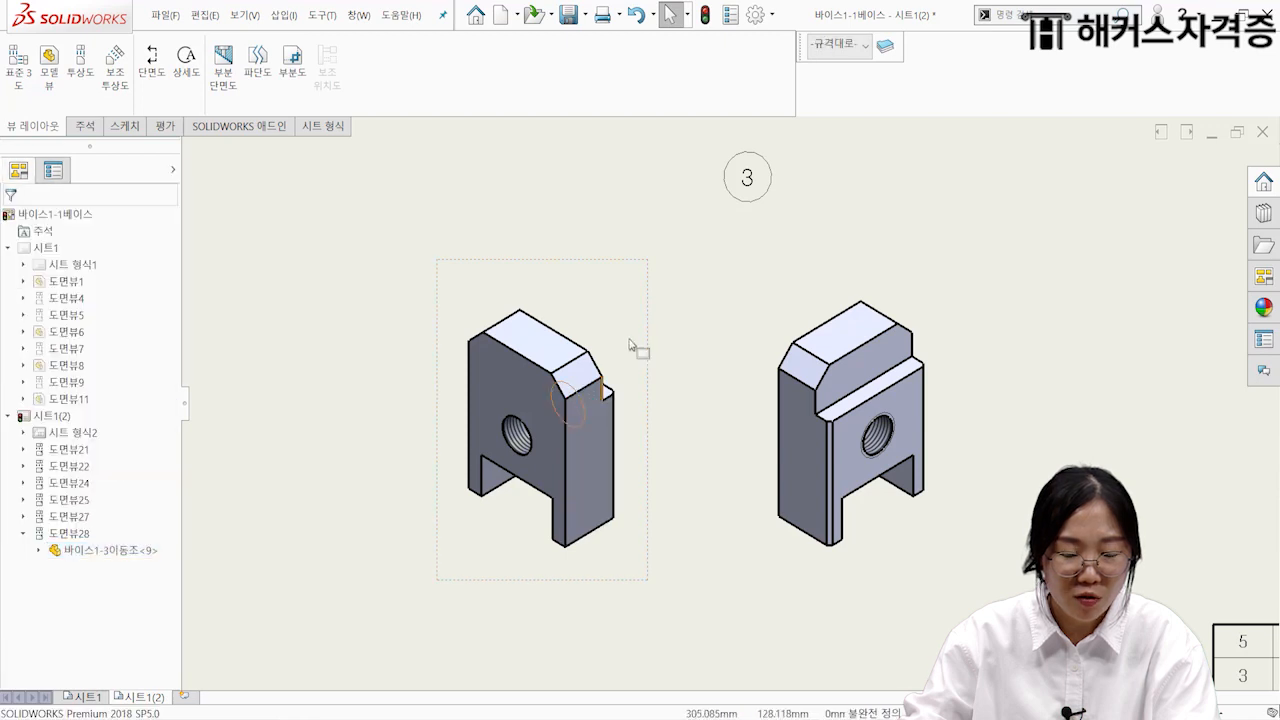
click(620, 340)
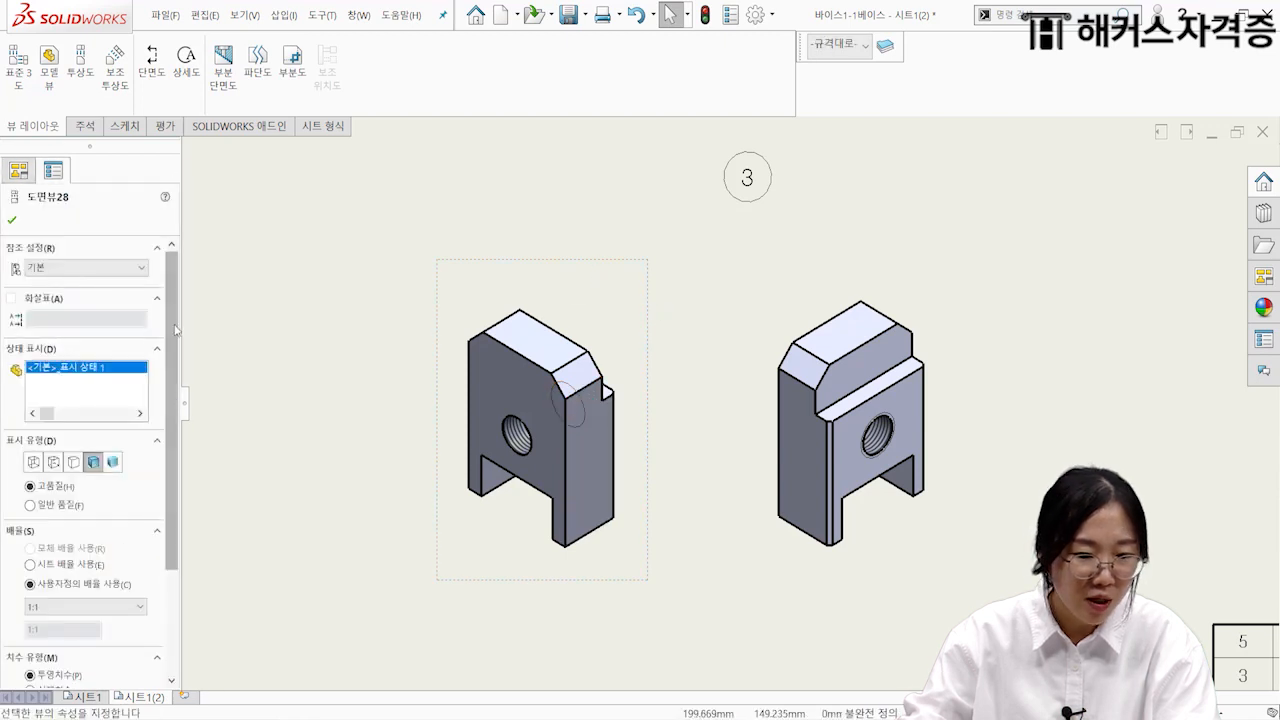
scroll(100, 420, down, 5)
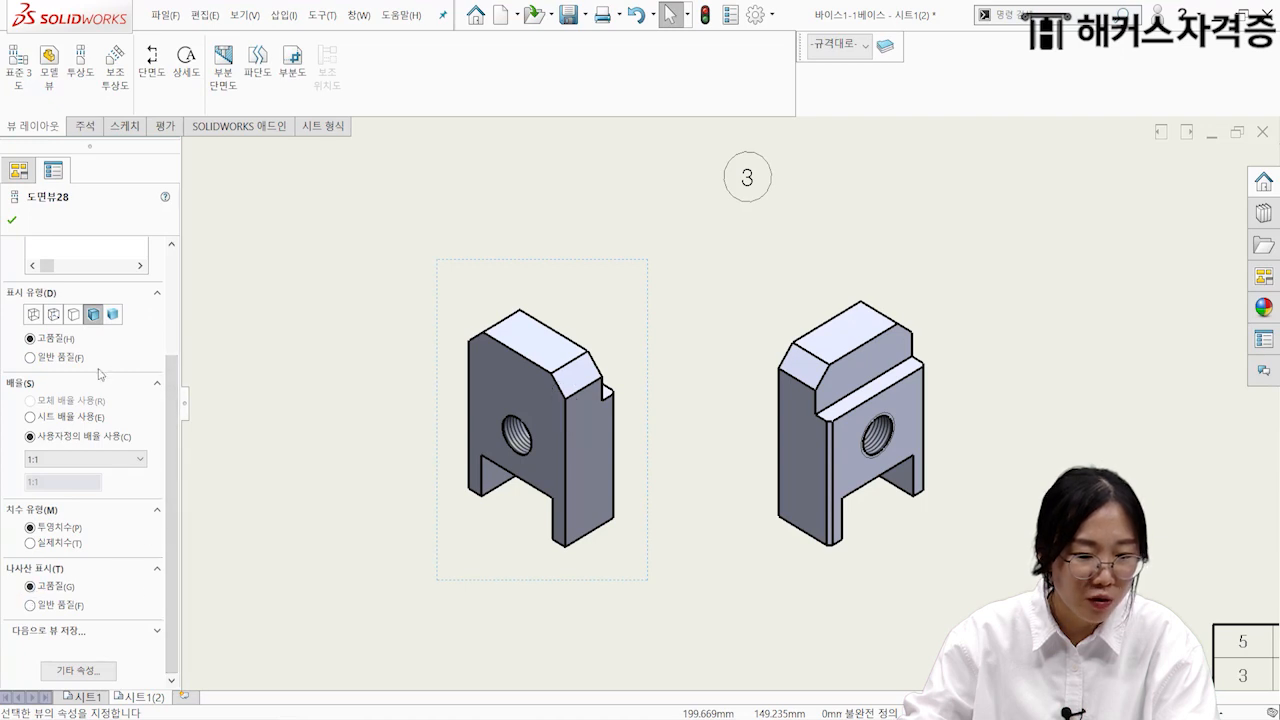
click(14, 220)
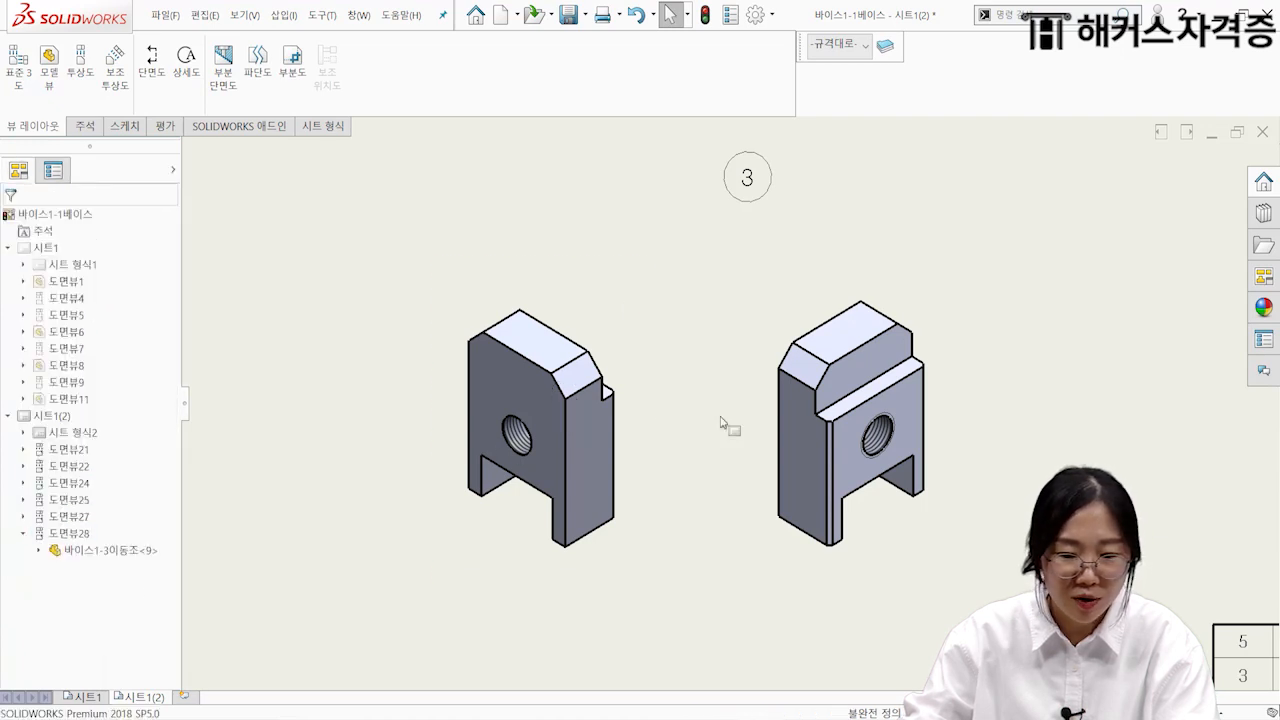
Step: Shift the moving jaw's left isometric view slightly left and move balloon 3 above the gap between the two views
scroll(763, 398, up, 3)
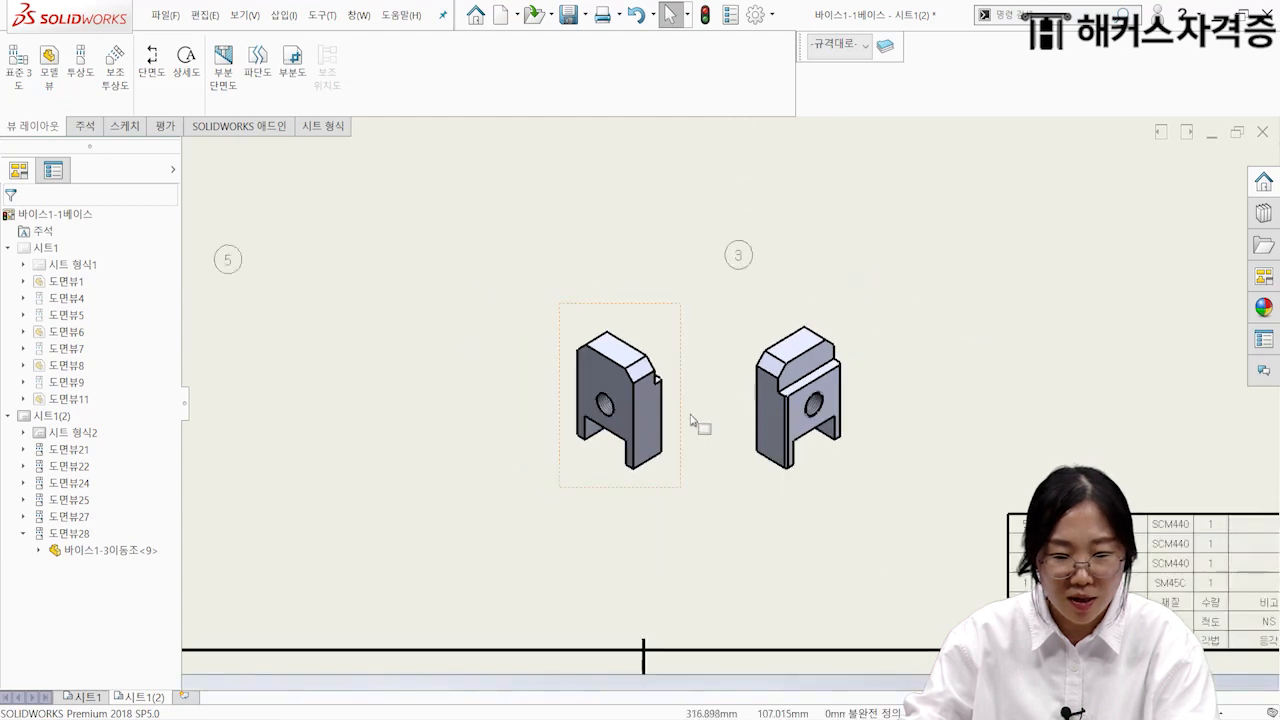
drag(682, 411, 664, 411)
drag(742, 257, 722, 234)
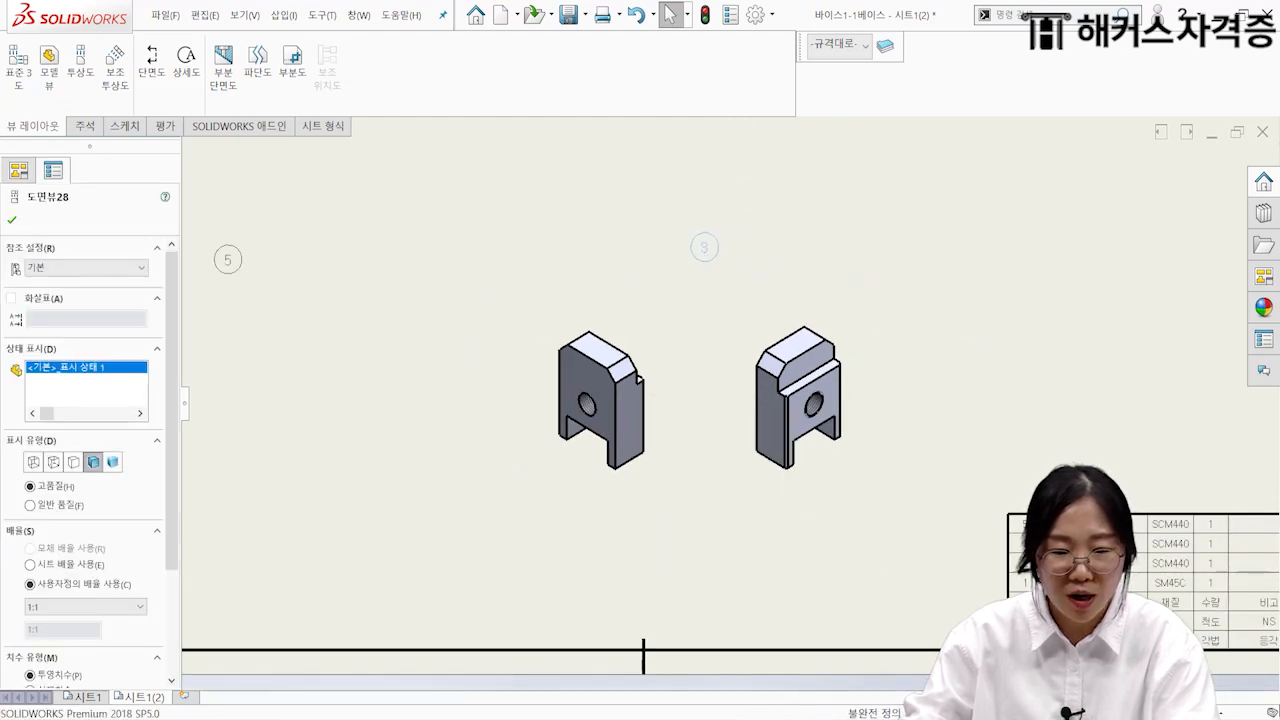
click(550, 354)
Step: Insert a shaded-with-edges front view of the screw shaft 바이스1-5나사축 below balloon 5 and project its left and right isometric views
scroll(550, 354, up, 1)
middle_drag(516, 471, 688, 477)
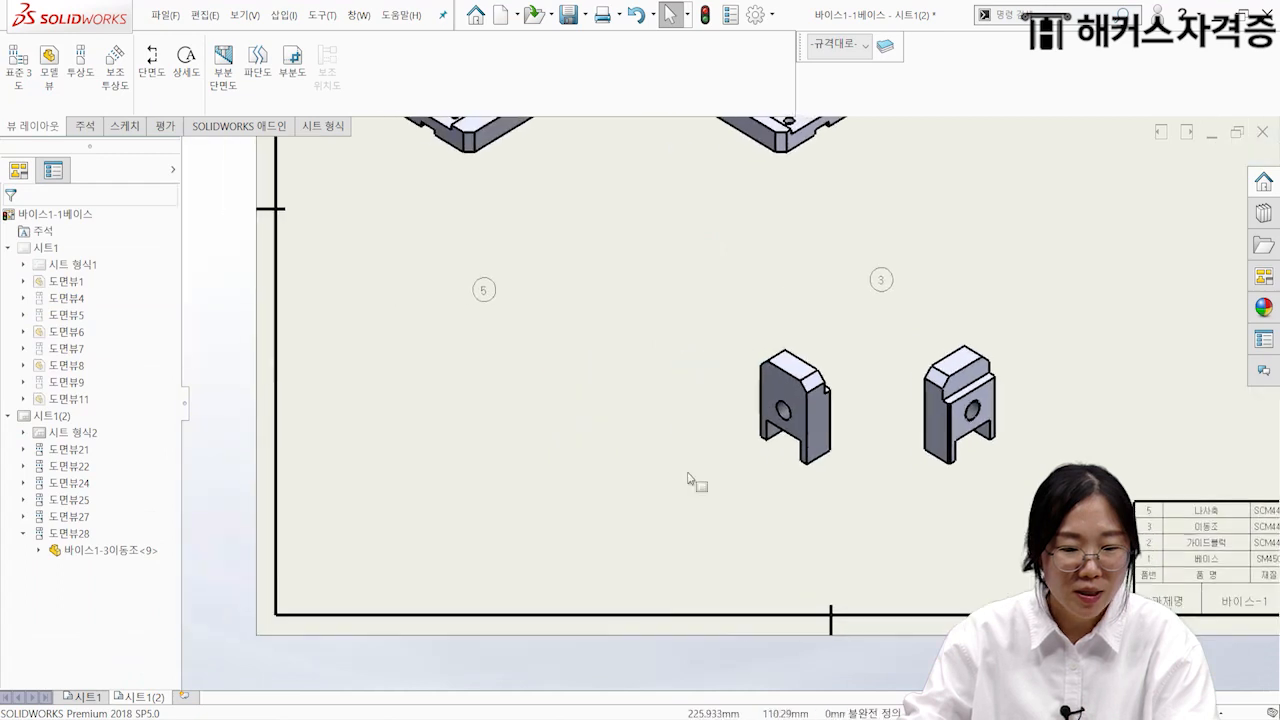
click(50, 70)
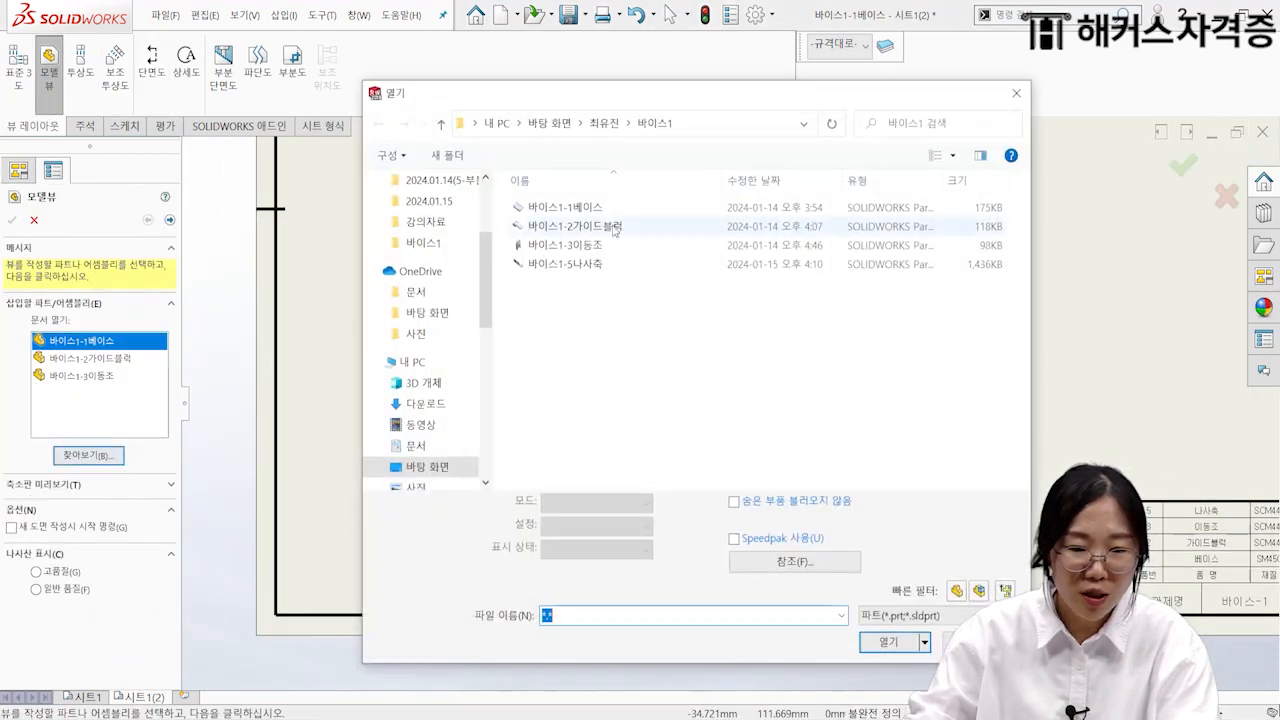
click(568, 264)
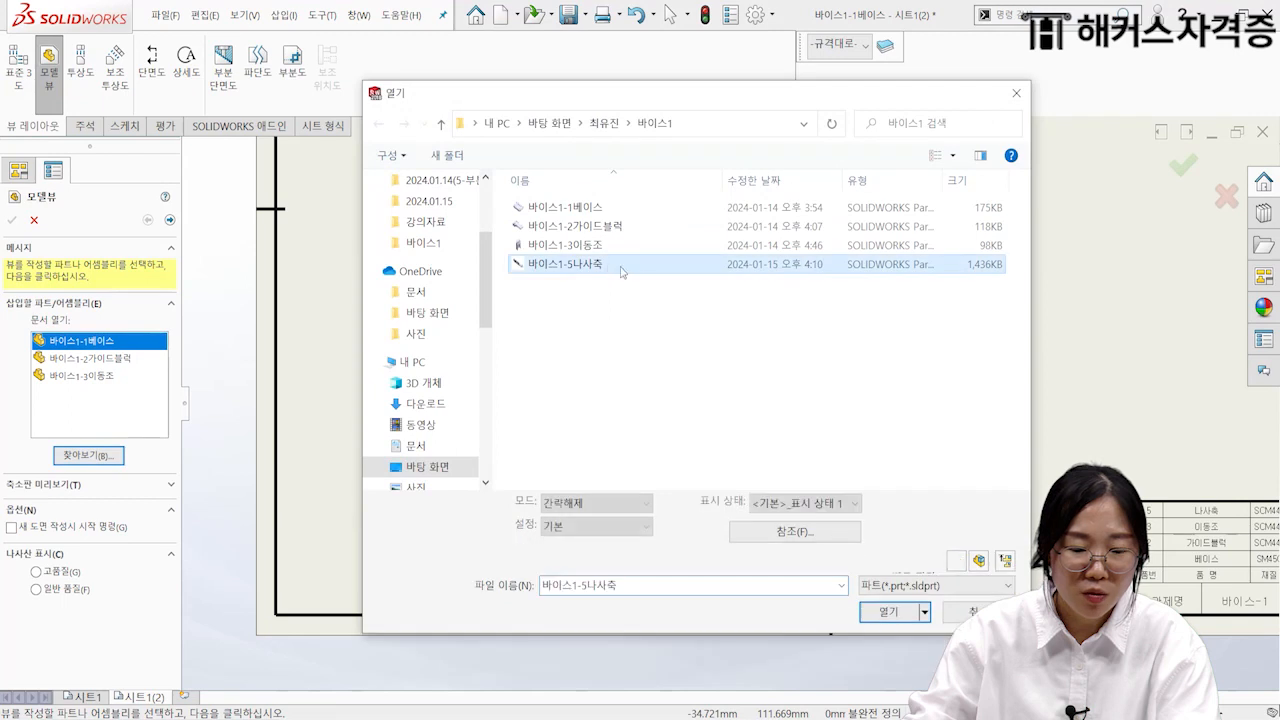
click(890, 612)
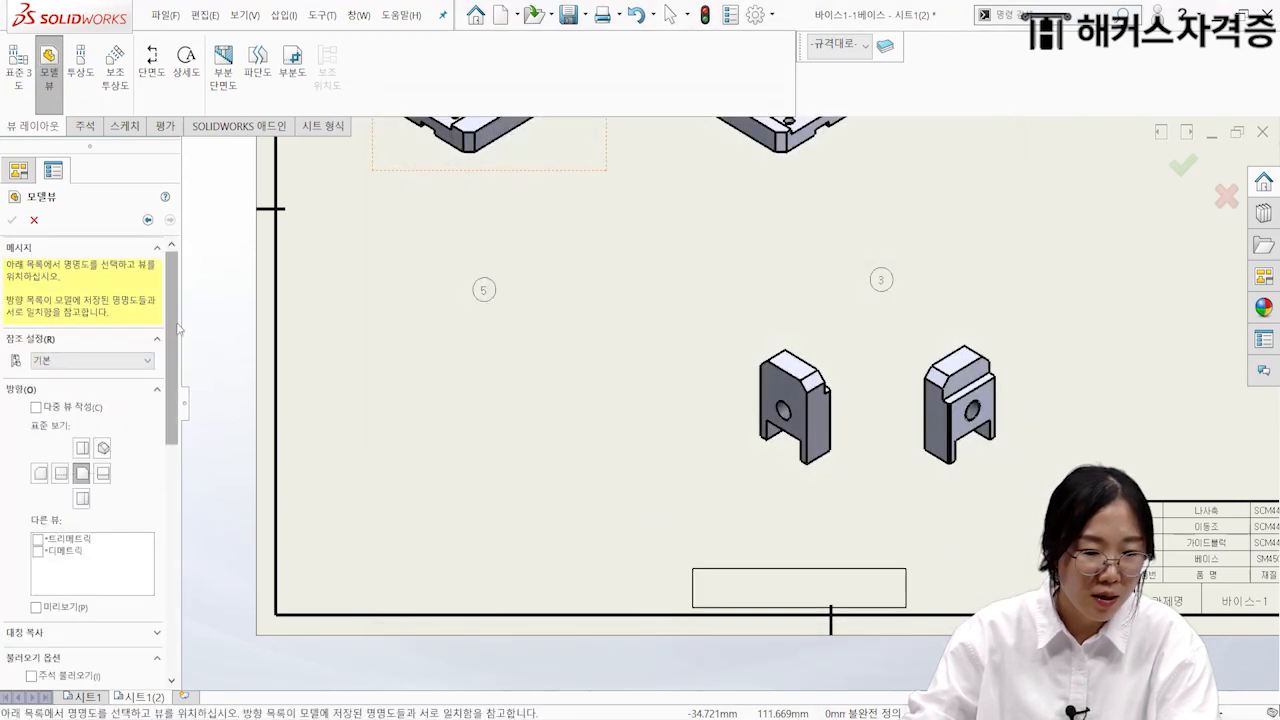
scroll(177, 590, down, 6)
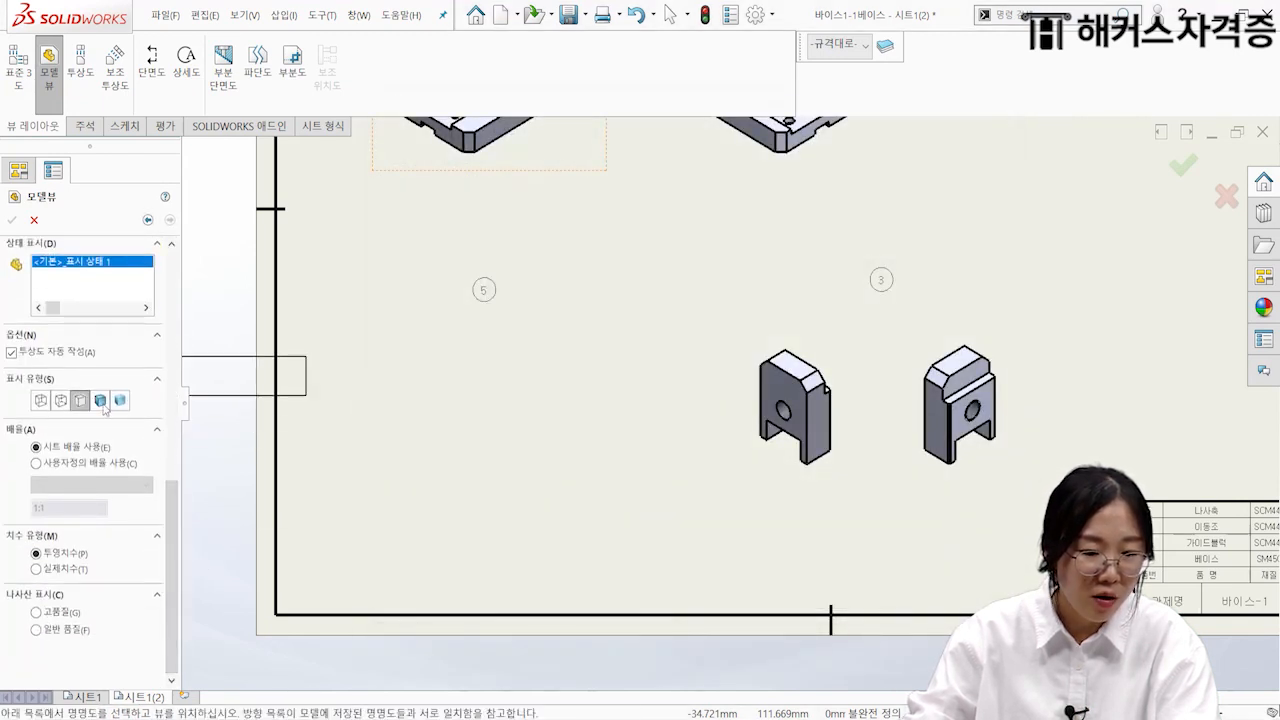
click(100, 401)
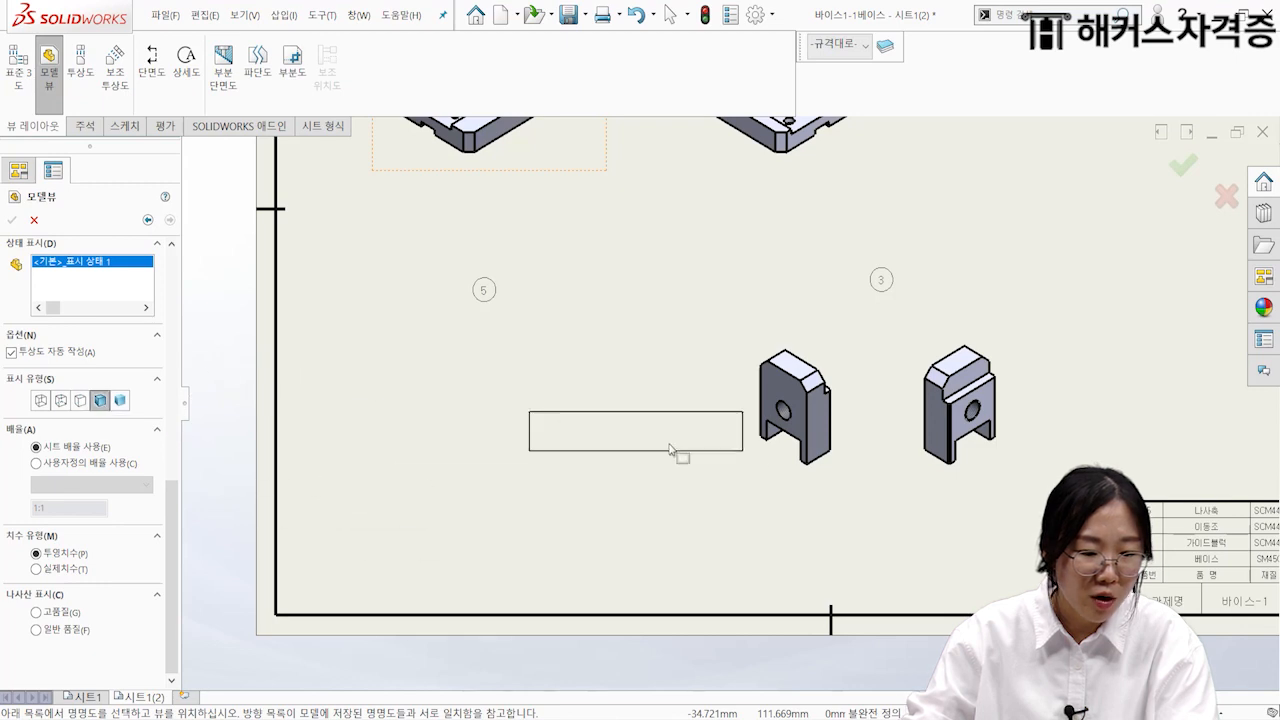
click(452, 493)
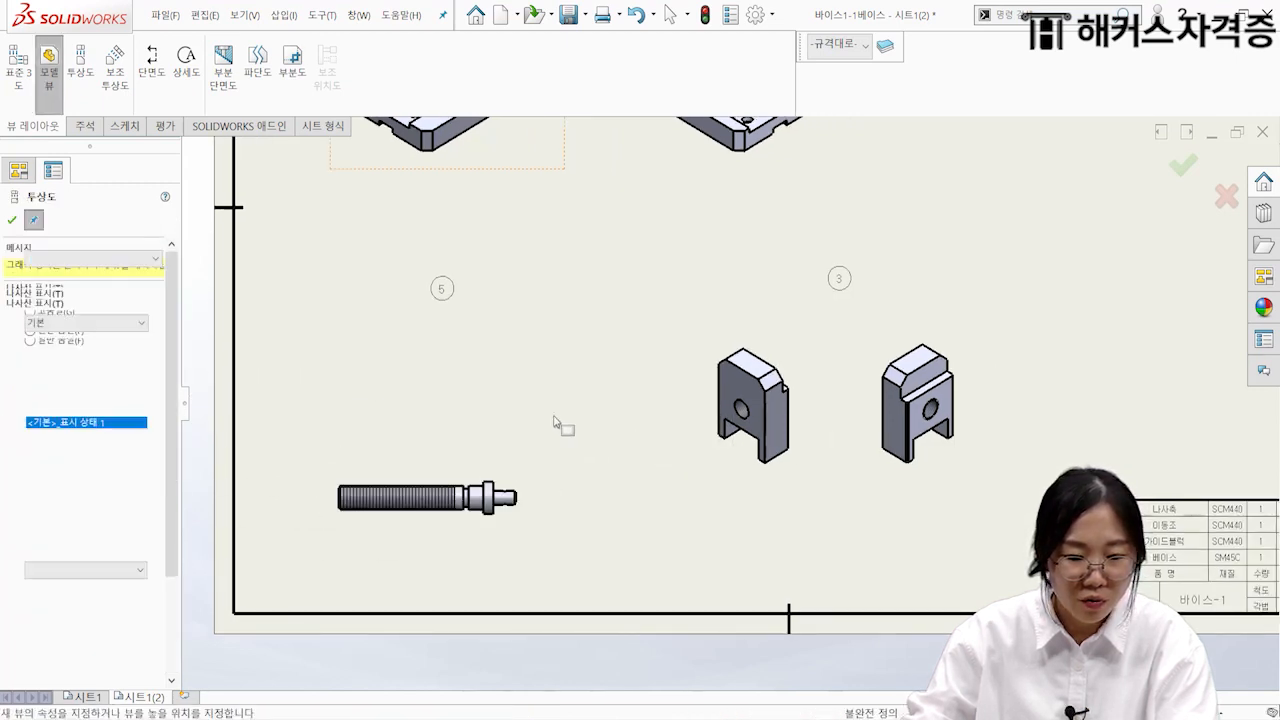
click(310, 376)
key(Escape)
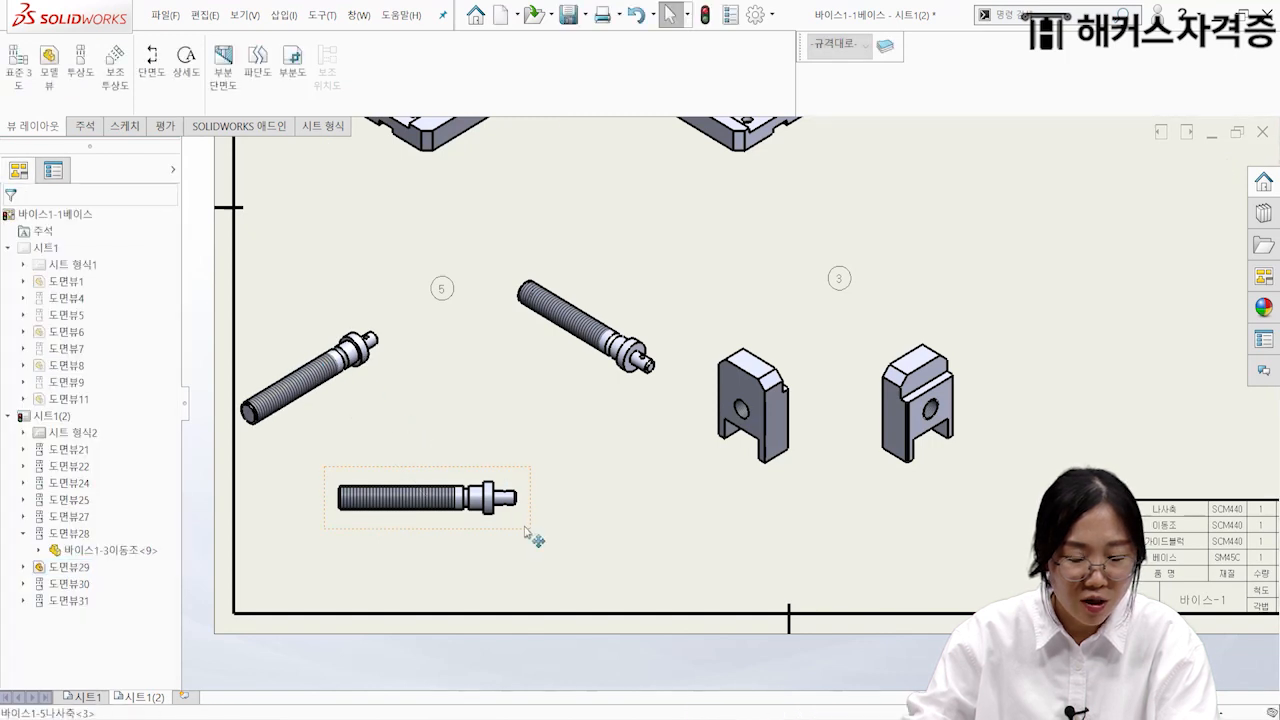
Step: Delete the screw shaft's front view and move its two isometric views down beneath balloon 5
click(526, 525)
key(Delete)
key(Return)
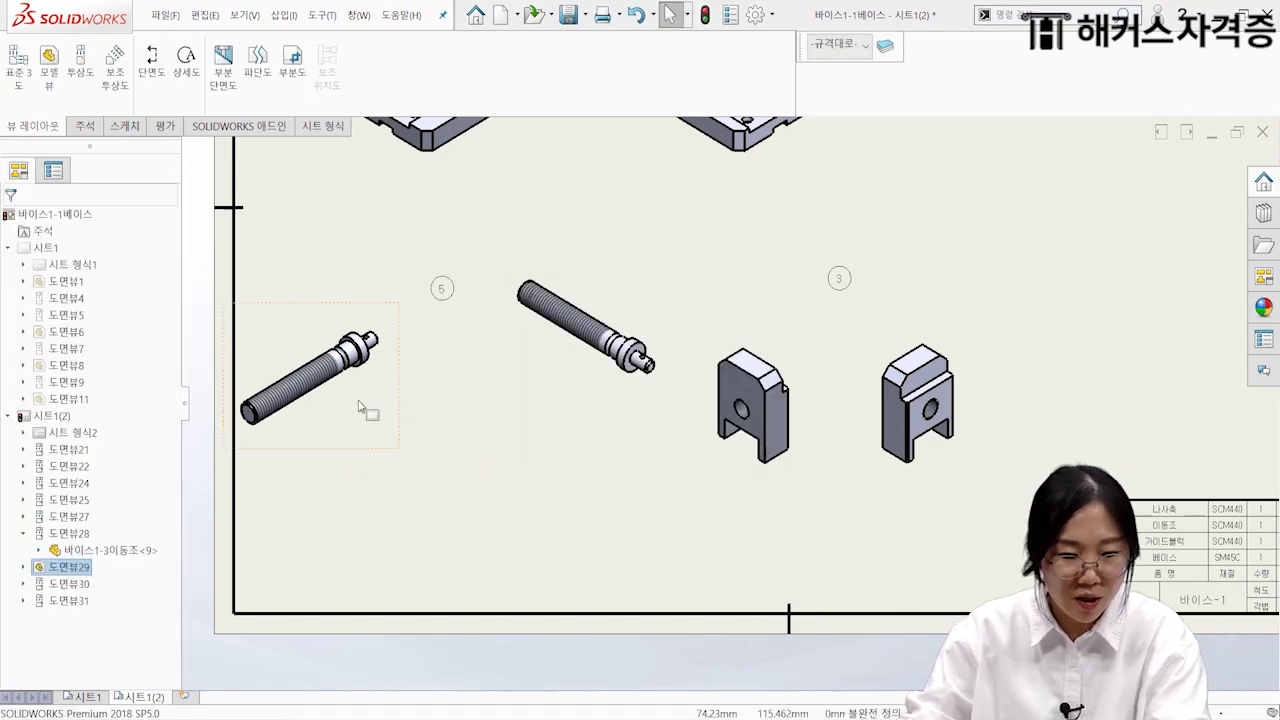
drag(366, 457, 418, 508)
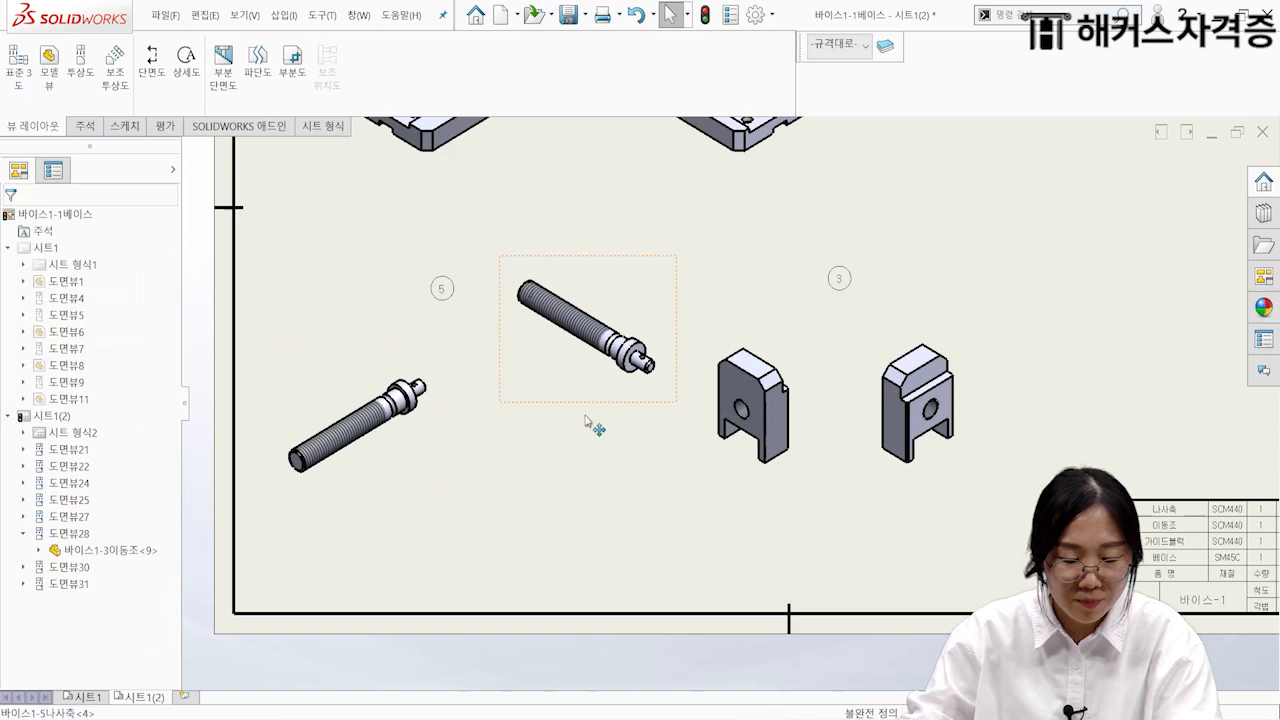
drag(592, 408, 560, 506)
Step: Align the screw shaft's left isometric view horizontally by center (중심에 수평으로 정렬) with the right one and center balloon 5 above them
click(410, 472)
right_click(410, 472)
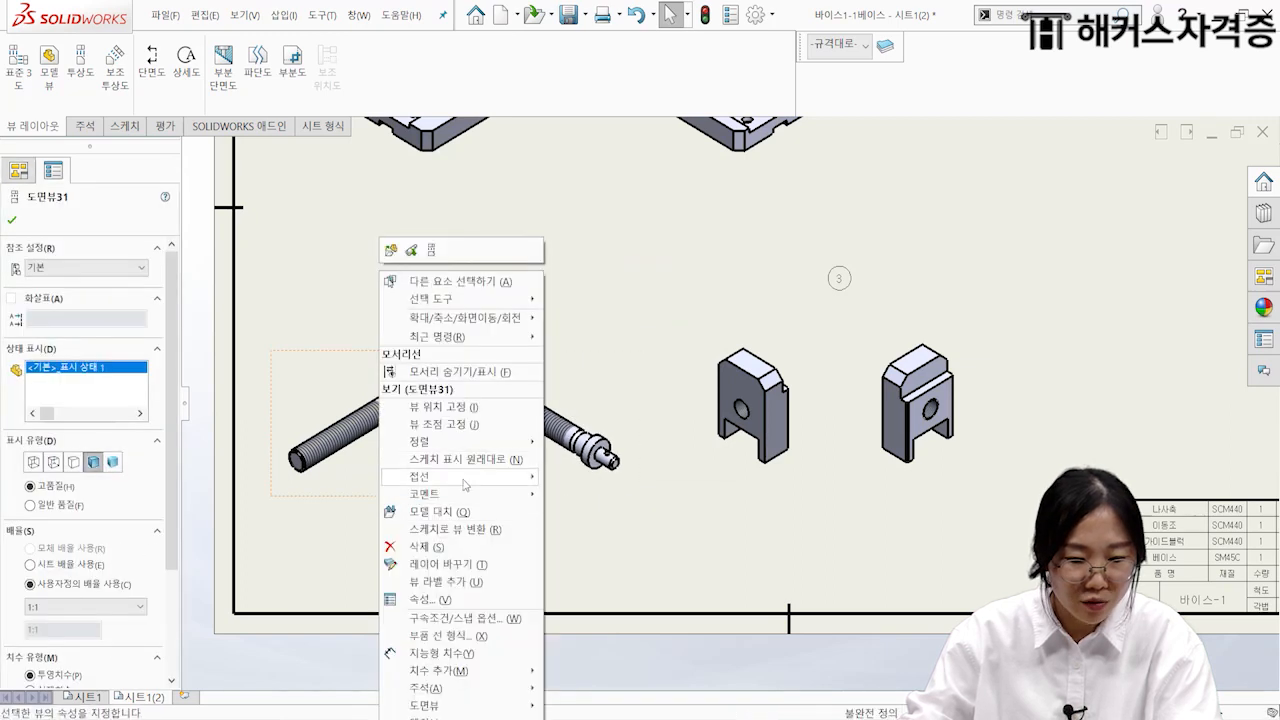
mouse_move(450, 442)
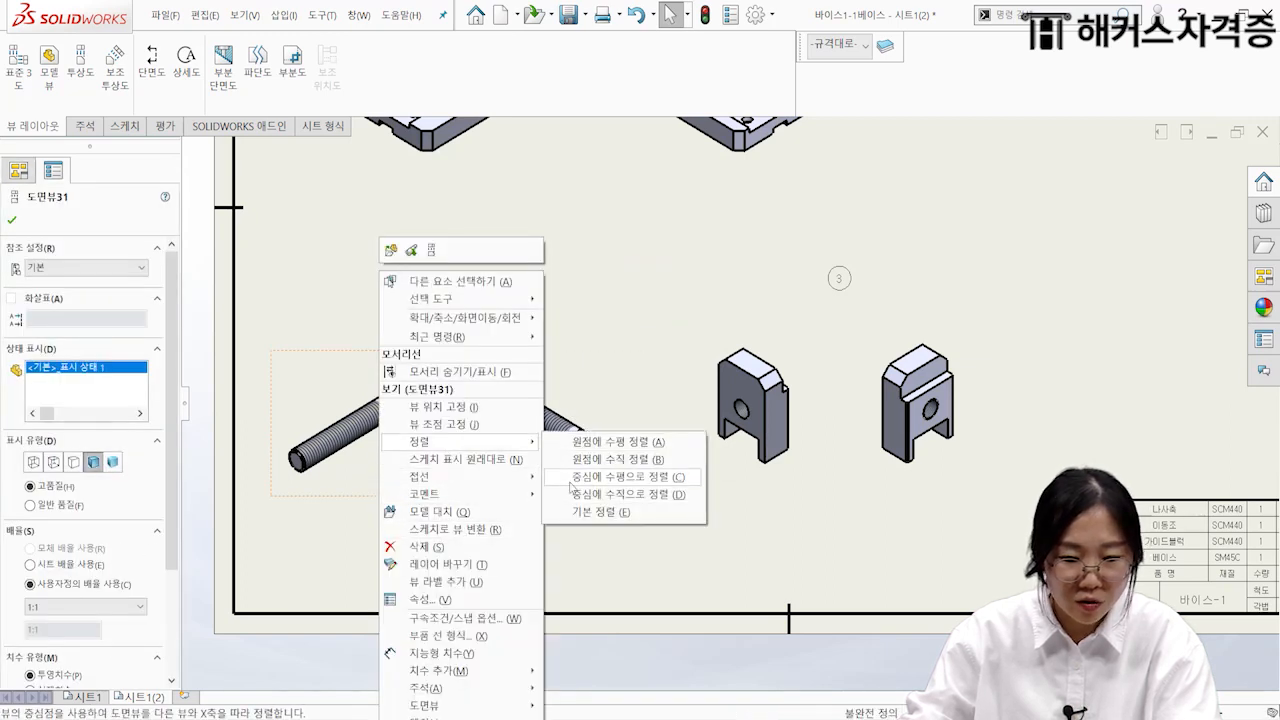
click(651, 477)
click(618, 436)
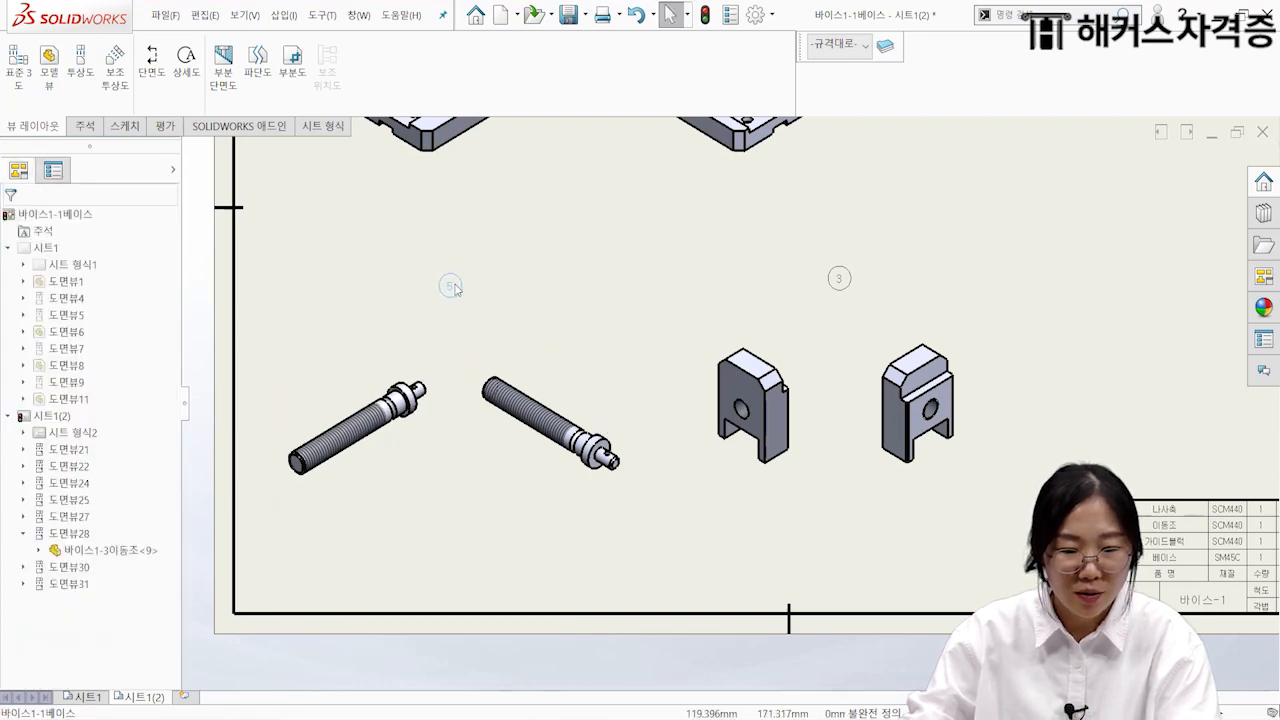
Step: Move balloon 3 and the moving jaw's two isometric views to the right, keeping the balloon level with balloon 5
scroll(871, 323, up, 5)
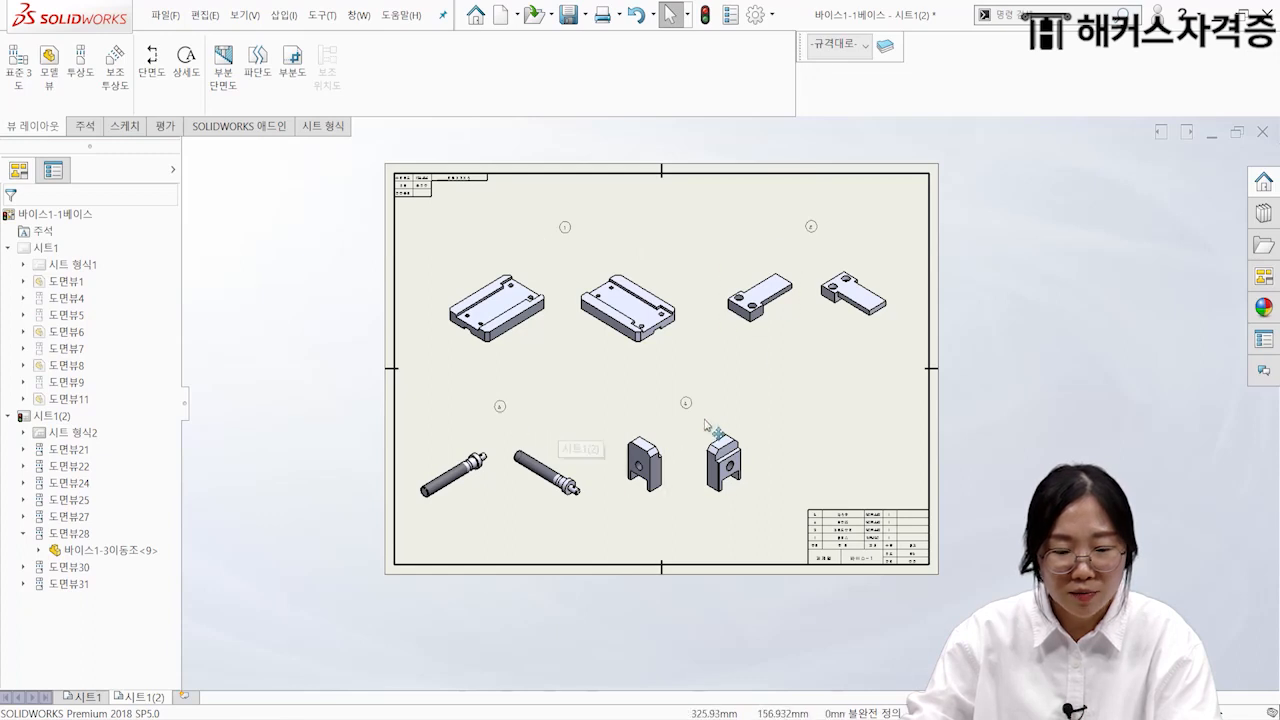
middle_drag(825, 445, 728, 474)
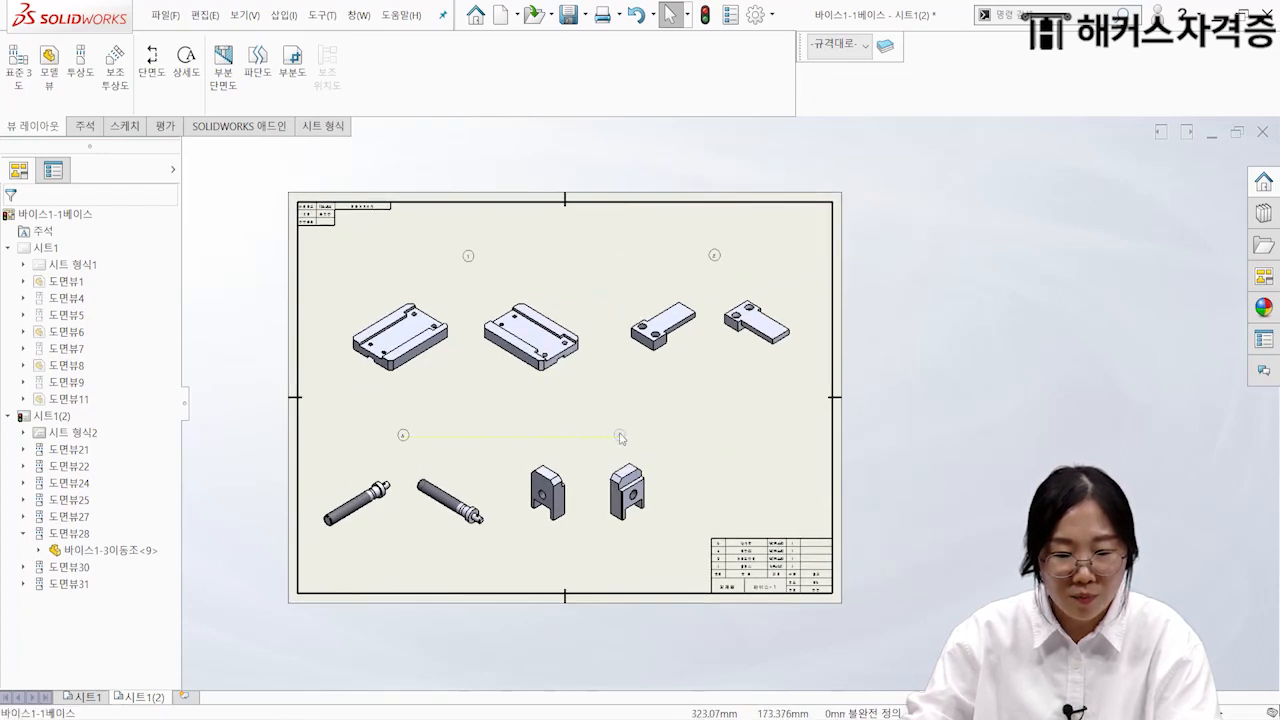
drag(657, 516, 699, 520)
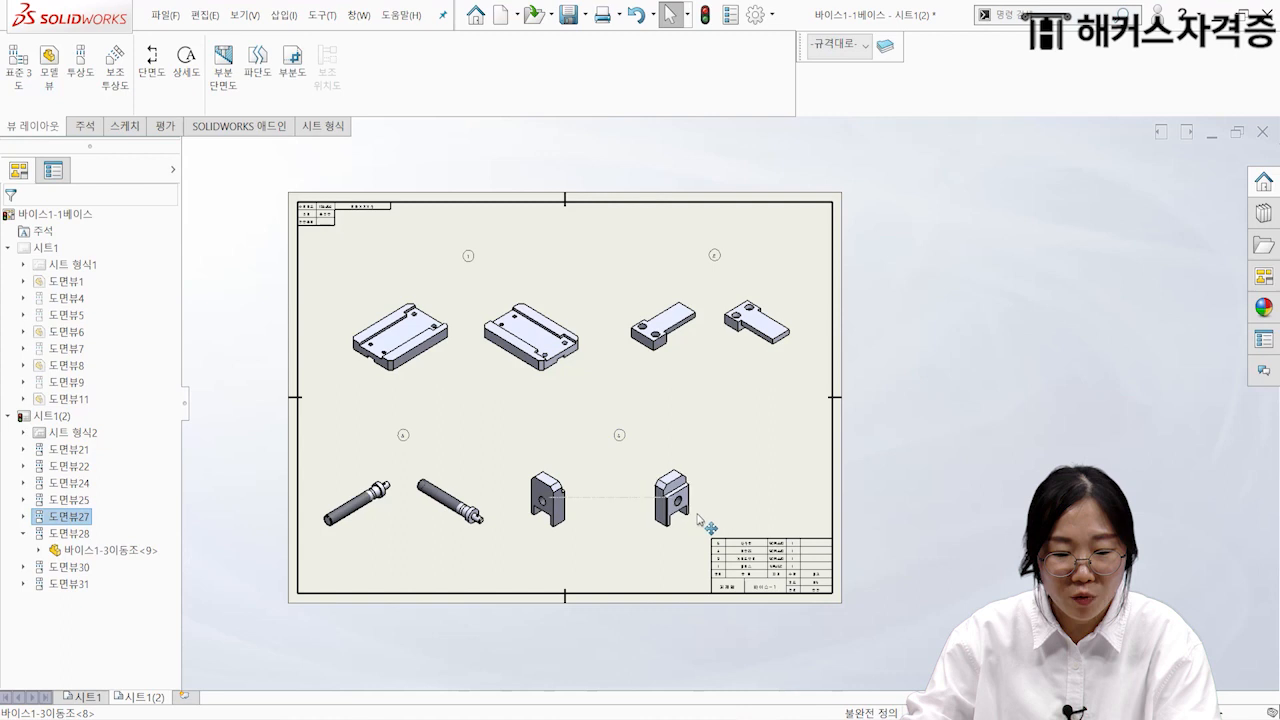
drag(578, 530, 610, 532)
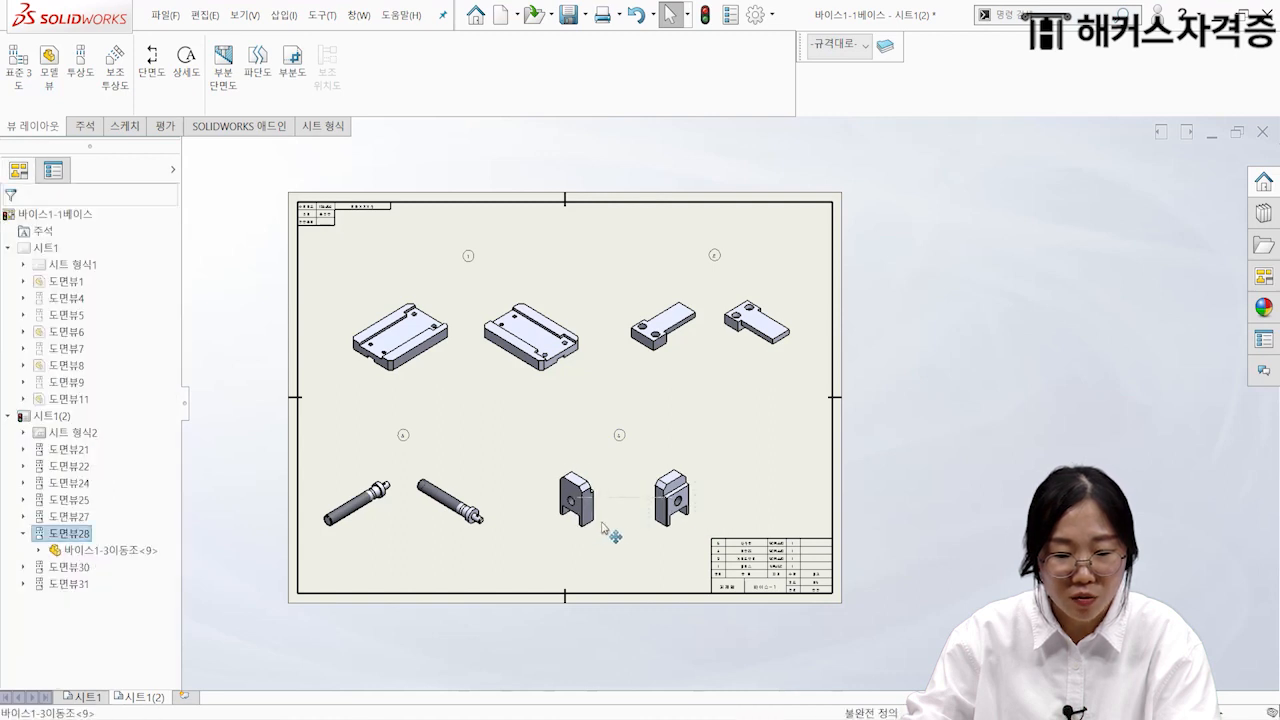
Step: Move balloon 5 and the screw shaft's two isometric views slightly to the right beneath the base part
drag(406, 443, 434, 442)
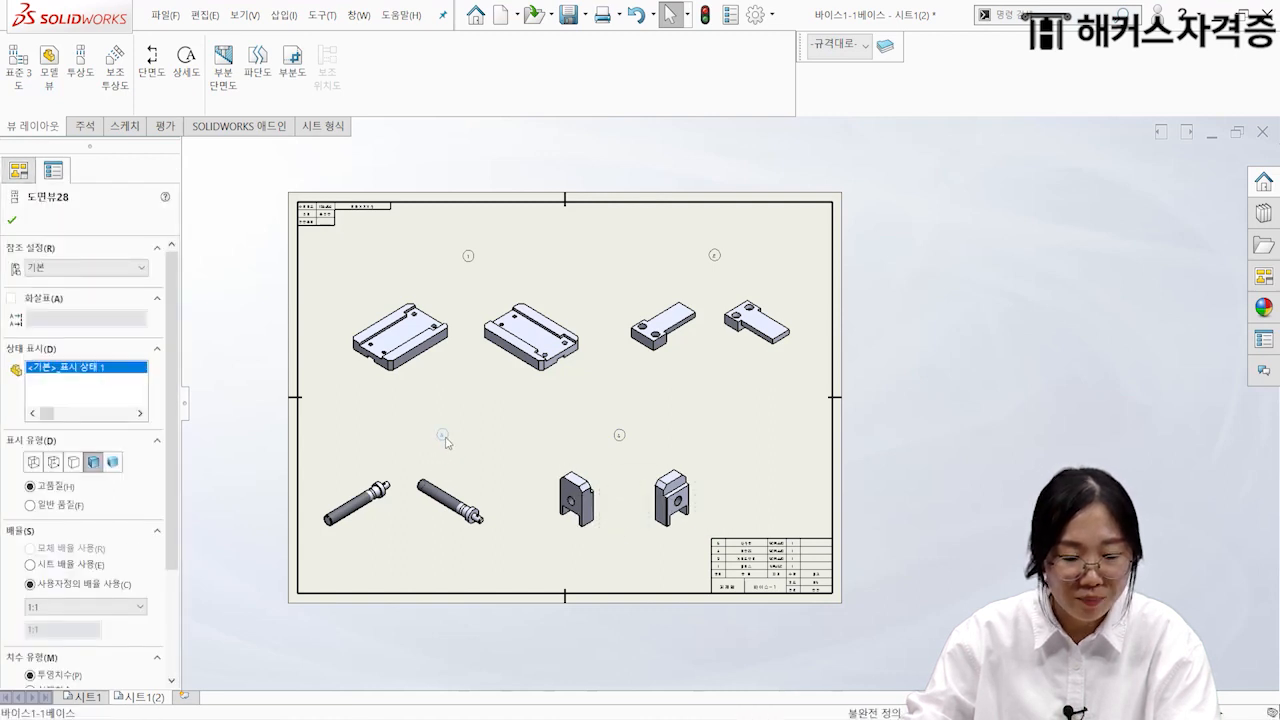
drag(495, 497, 533, 498)
drag(402, 527, 437, 523)
middle_drag(675, 563, 641, 543)
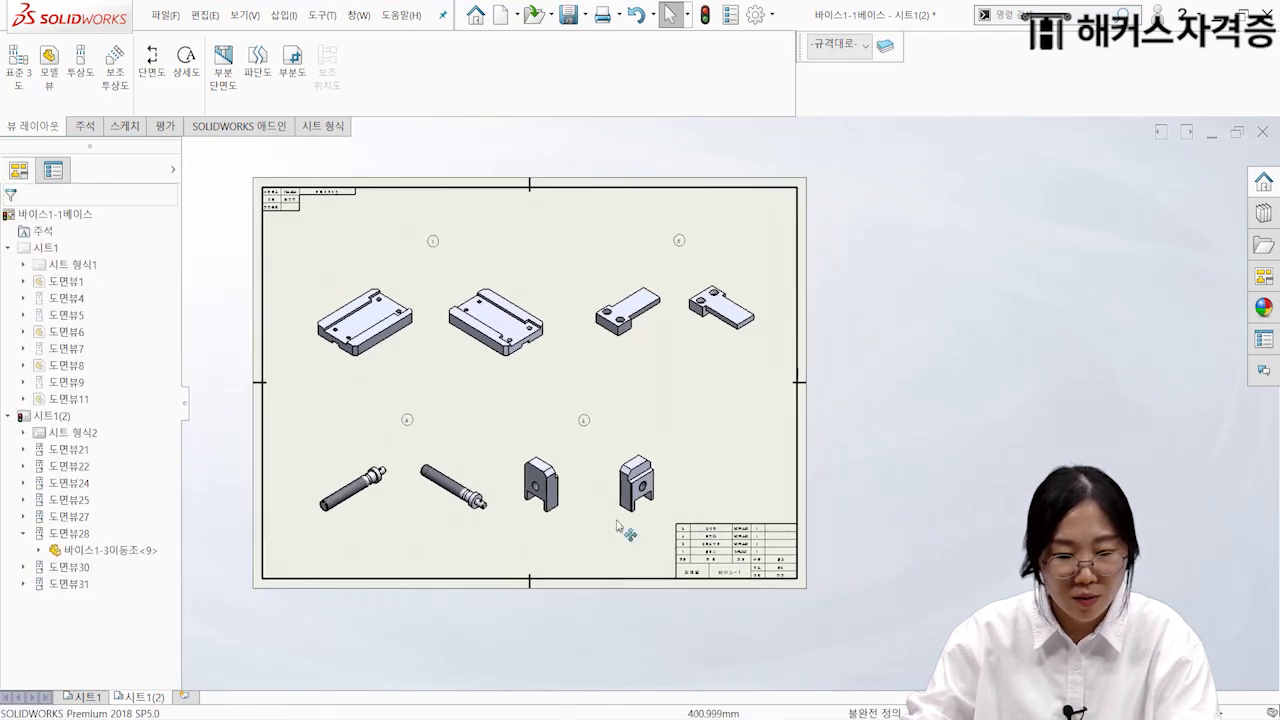
Step: Shift the moving jaw's left isometric view slightly right and recenter balloon 3 above the two jaw views
drag(567, 494, 580, 492)
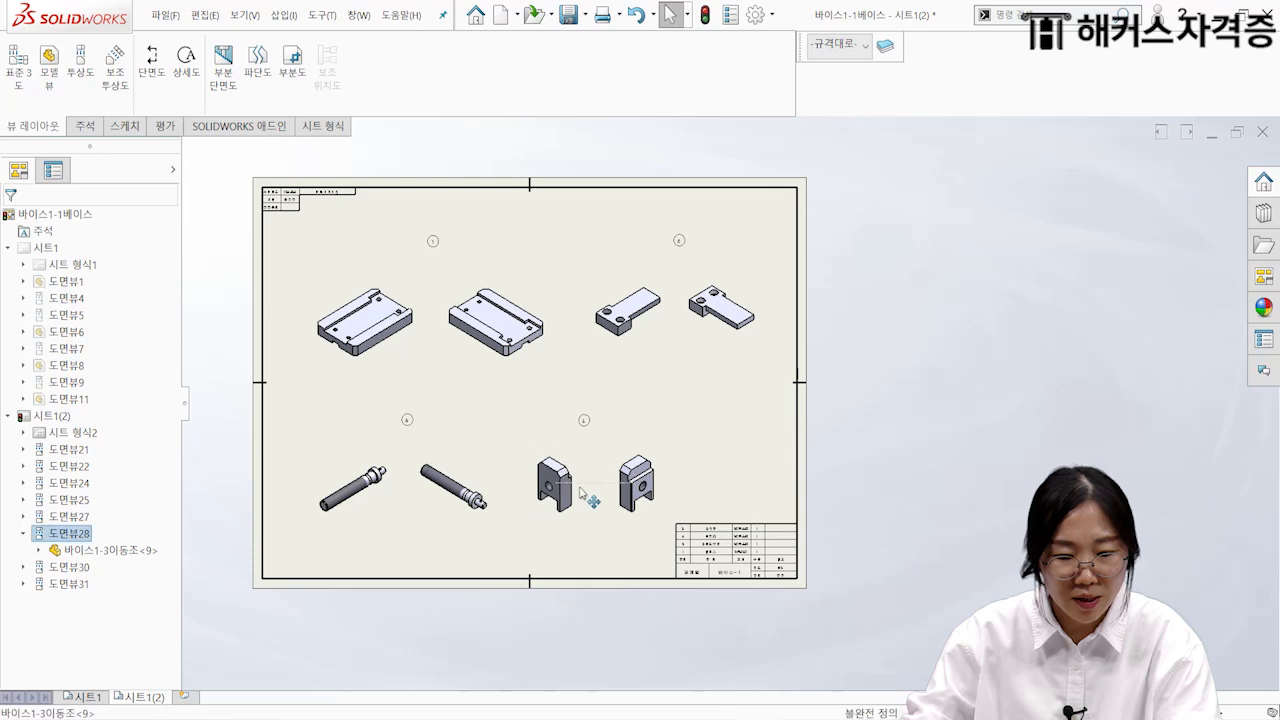
click(592, 423)
click(466, 260)
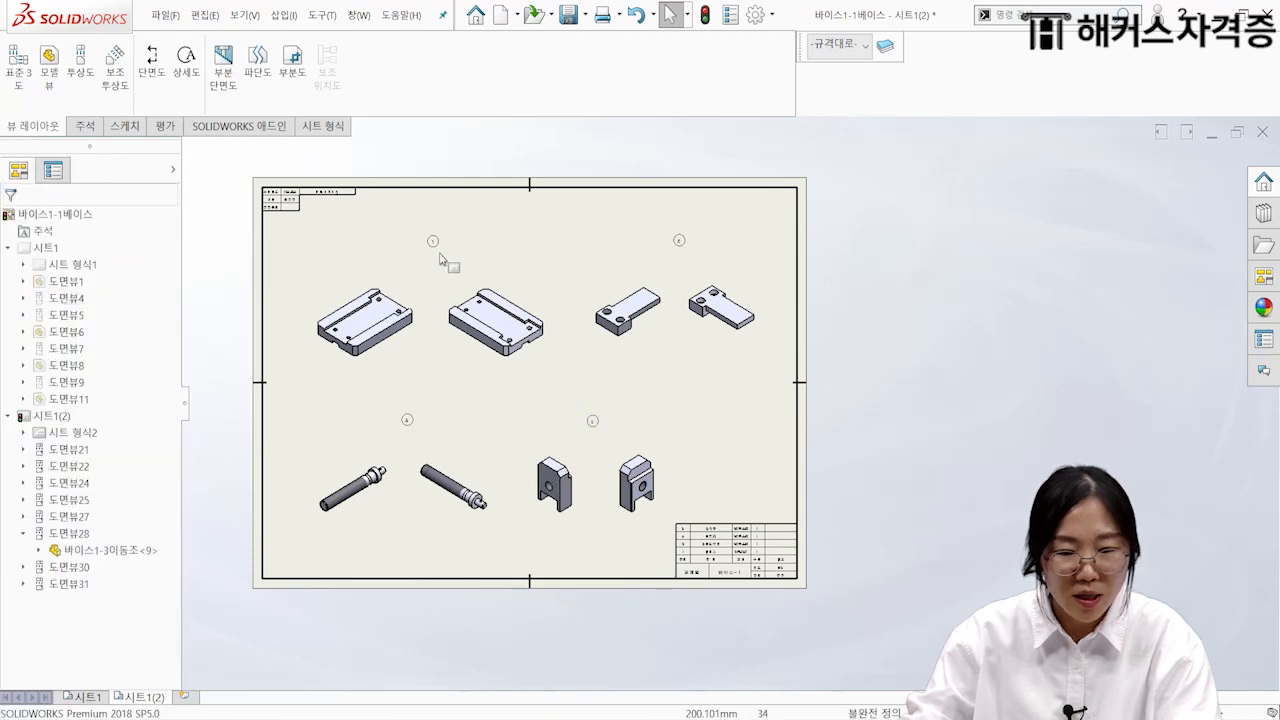
Step: Check the arrangement of the views and balloons on the isometric sheet and save the drawing
scroll(543, 380, down, 3)
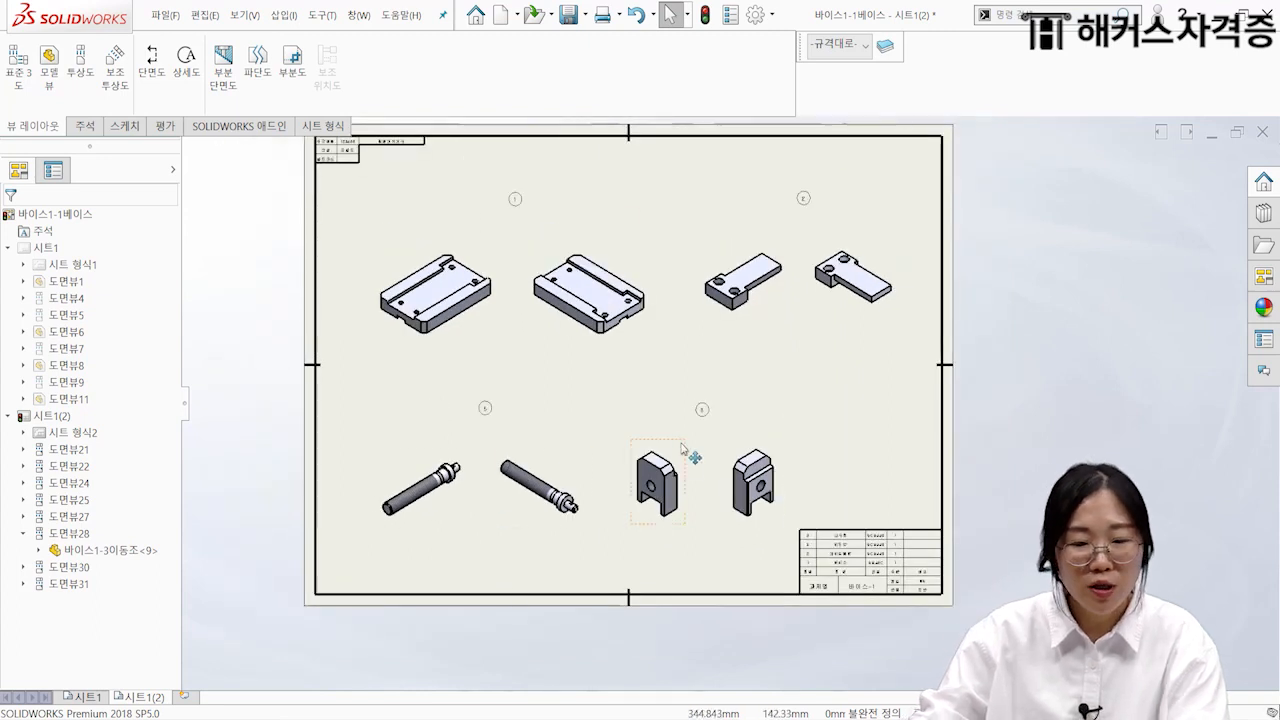
middle_drag(683, 444, 667, 455)
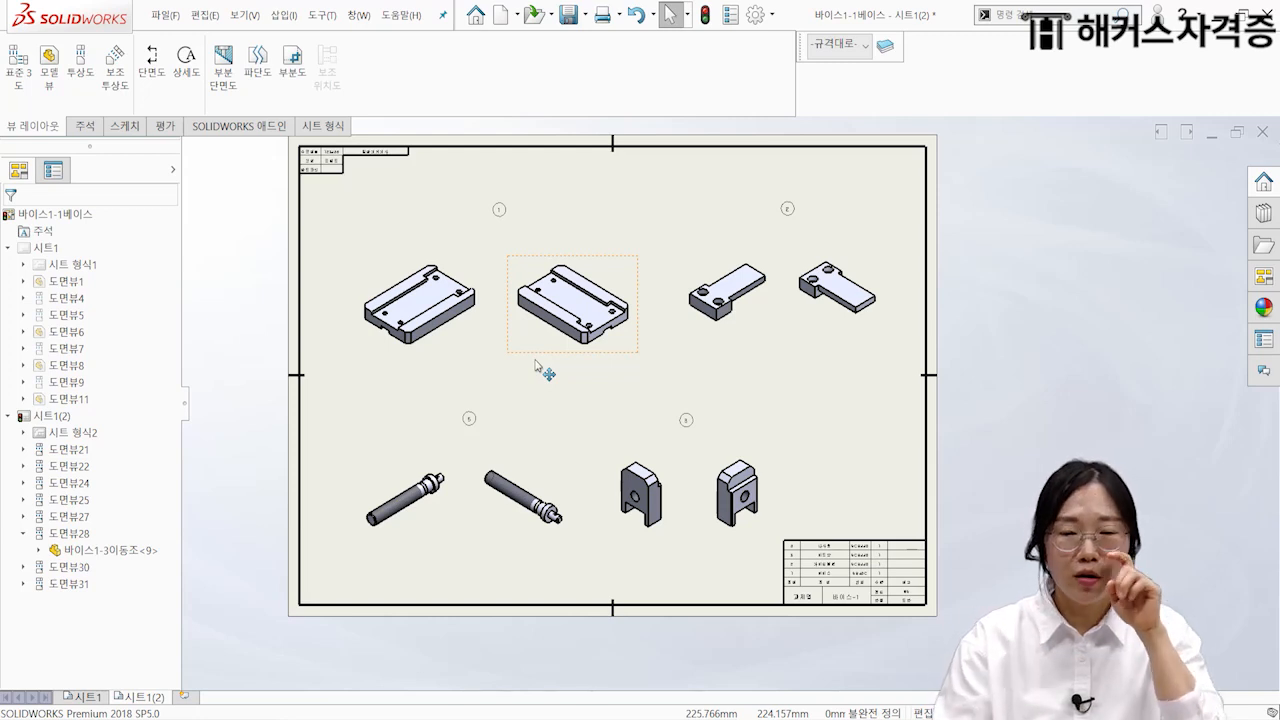
middle_drag(621, 507, 632, 478)
middle_drag(702, 399, 681, 432)
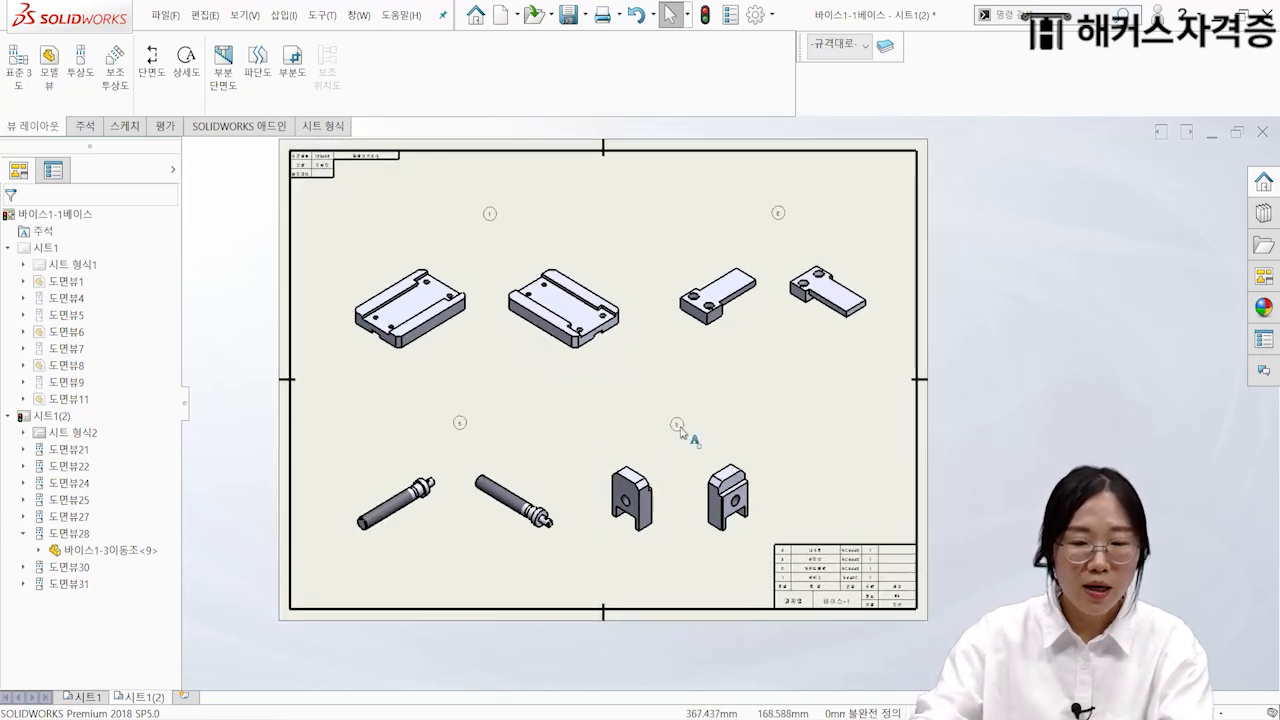
middle_drag(894, 374, 981, 370)
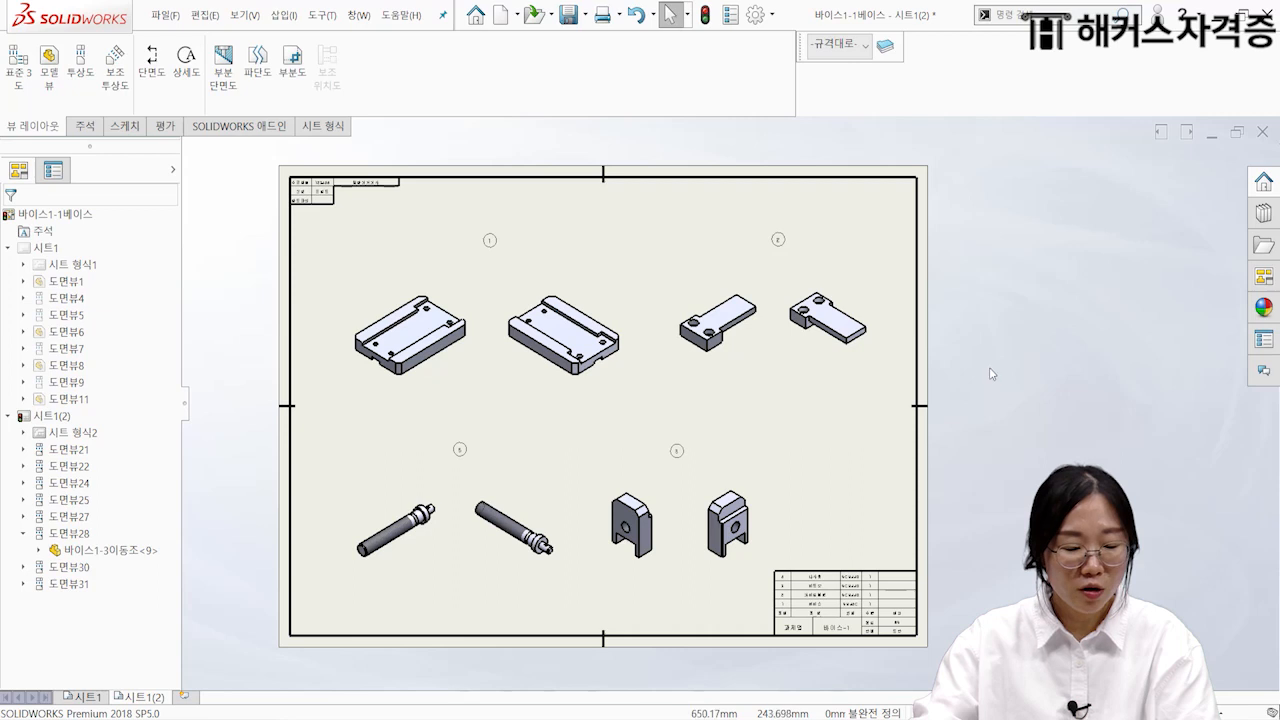
key(ctrl+s)
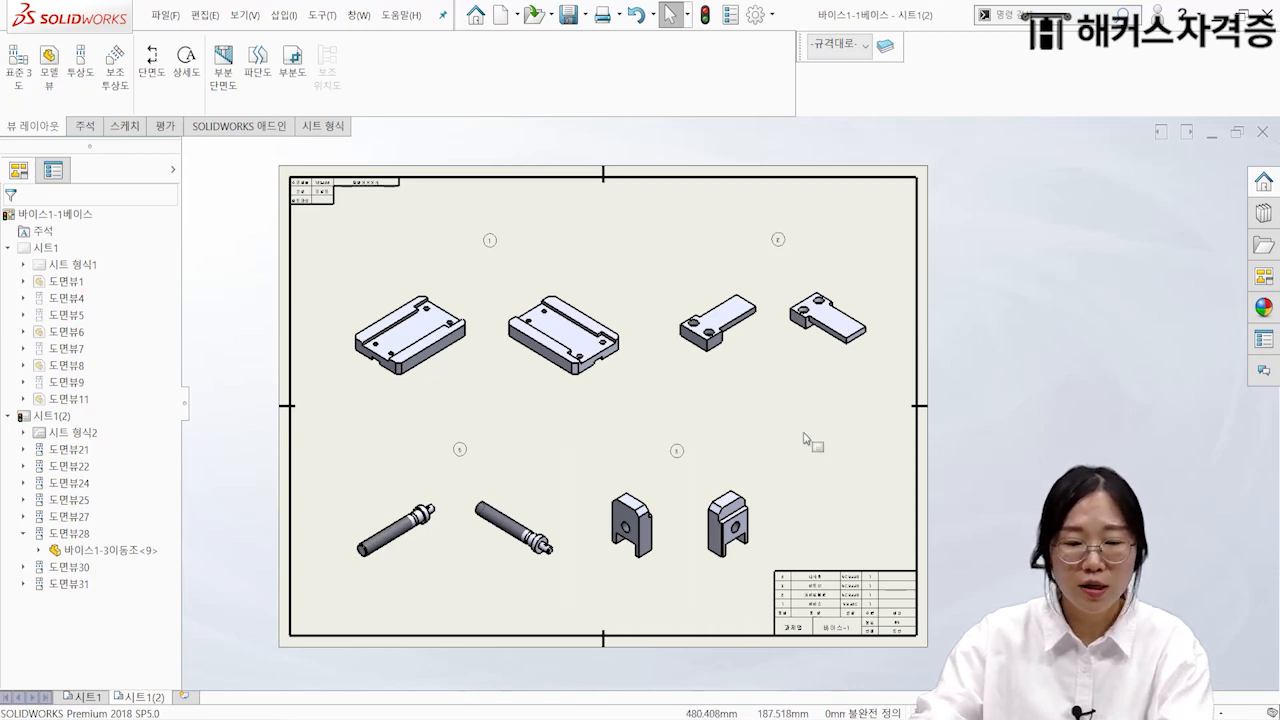
Step: Save the drawing under another name as Adobe Portable Document Format (*.pdf), accepting the PDF options with color output enabled
click(586, 15)
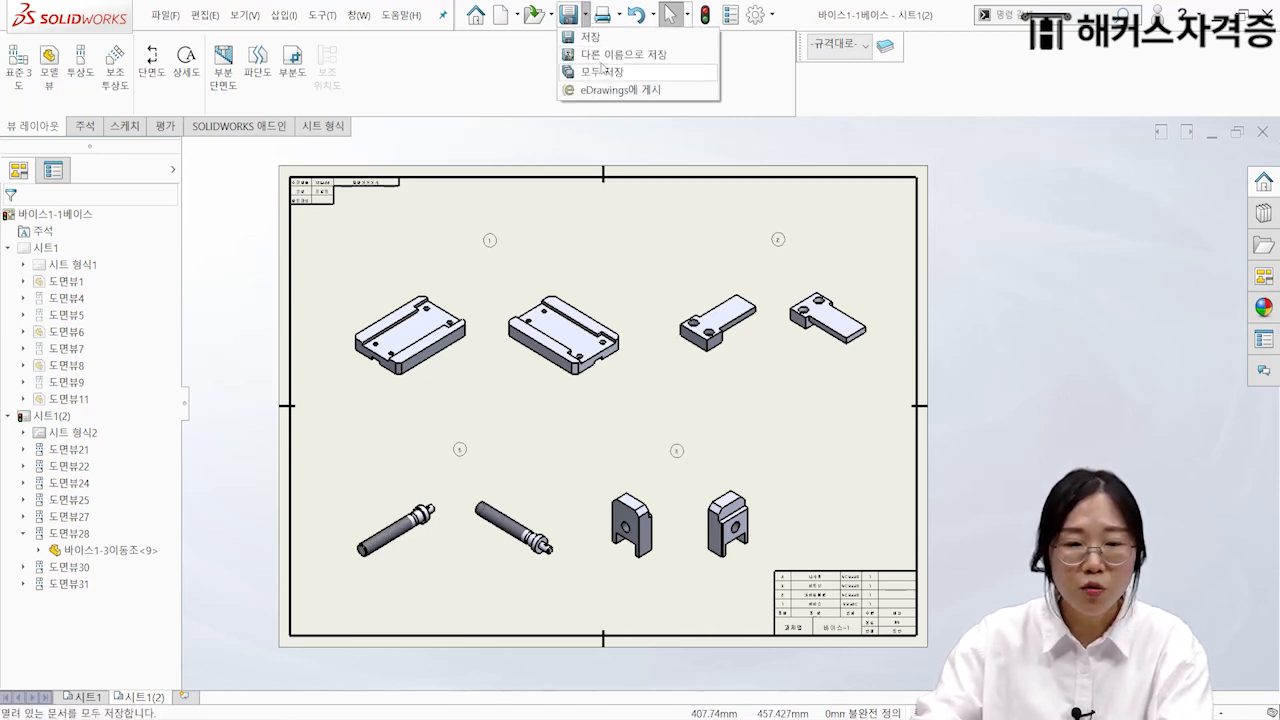
click(629, 56)
click(583, 399)
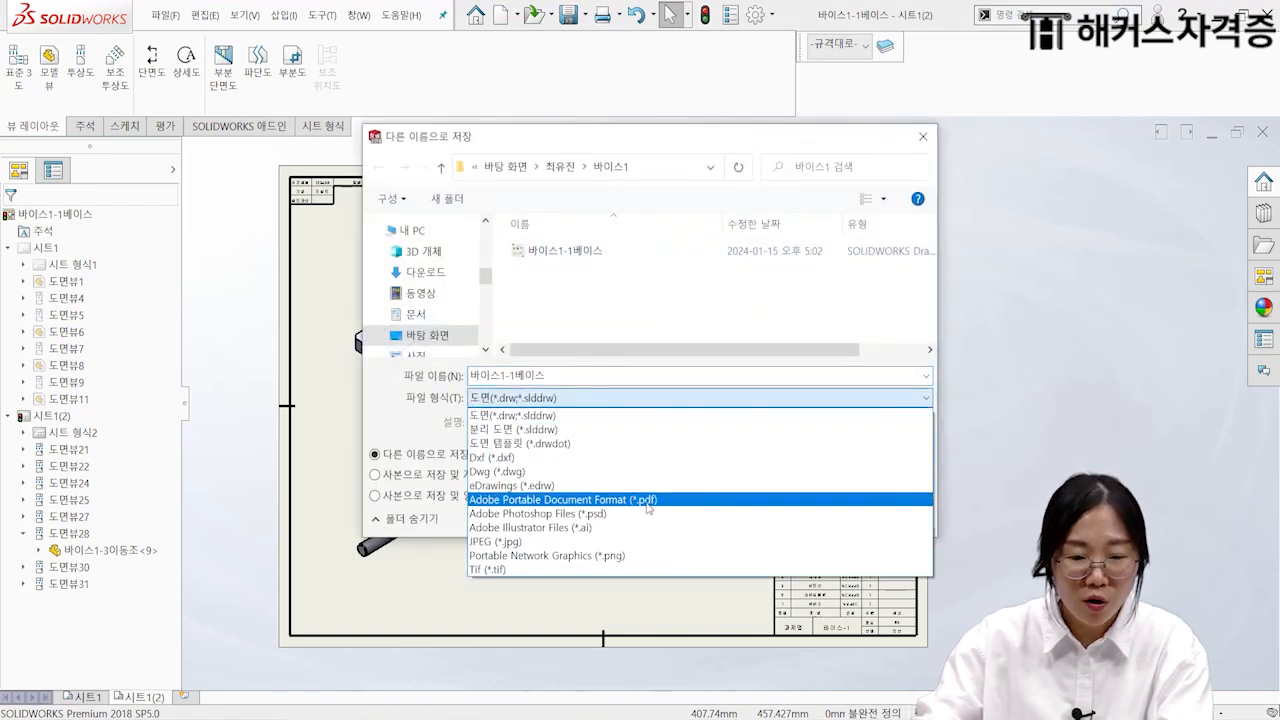
click(647, 503)
click(711, 512)
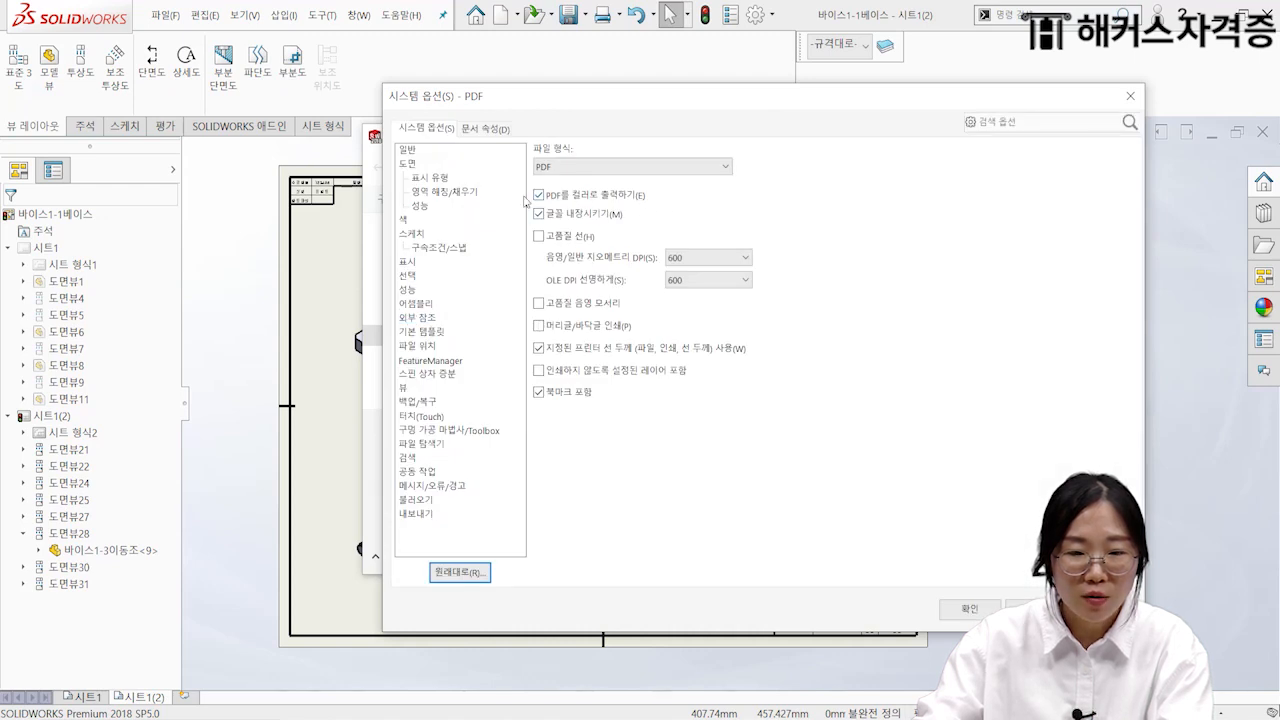
click(956, 608)
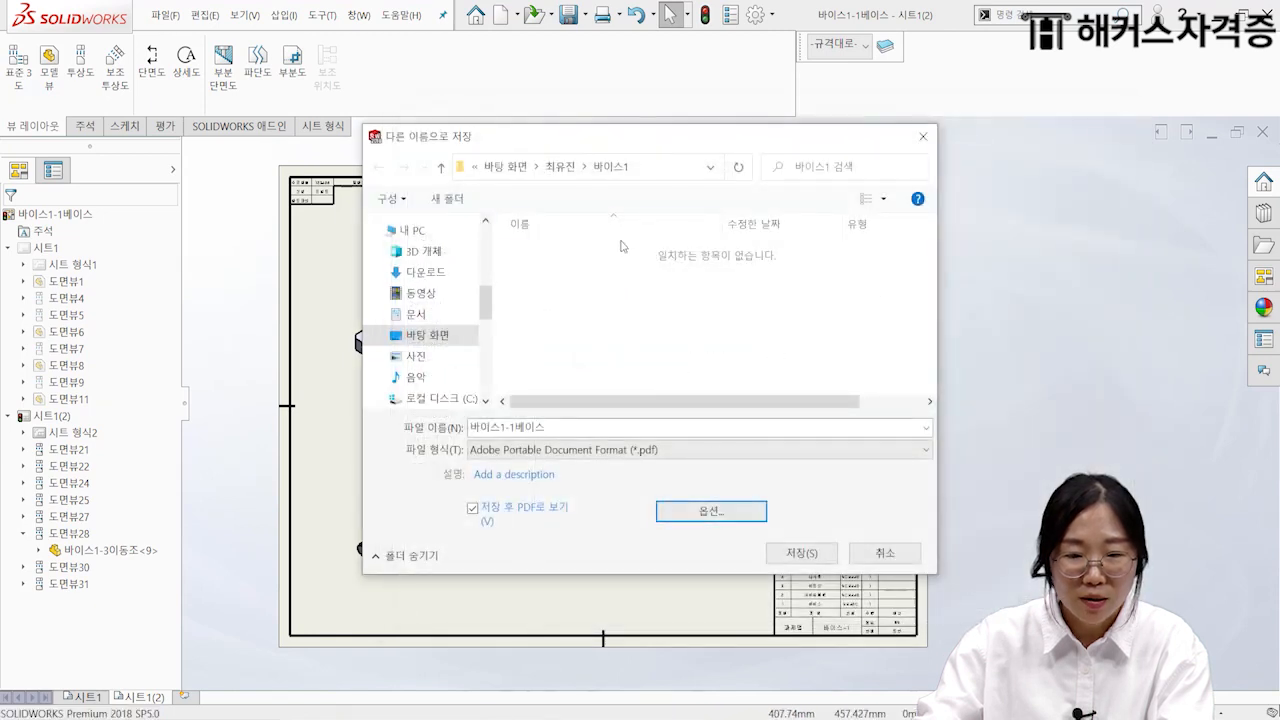
Step: Name the PDF 바이스1-정답도면 and export both sheets, 시트1 and 시트1(2)
click(558, 426)
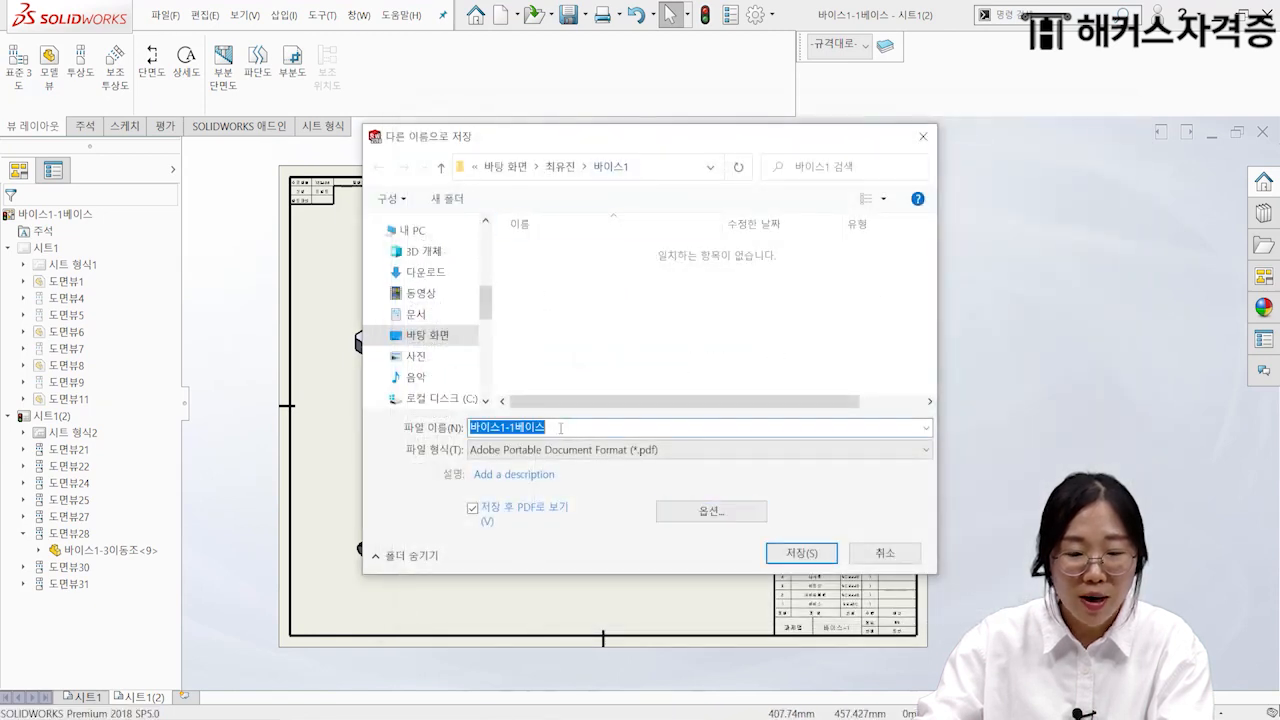
text(정ㄷ)
text(도)
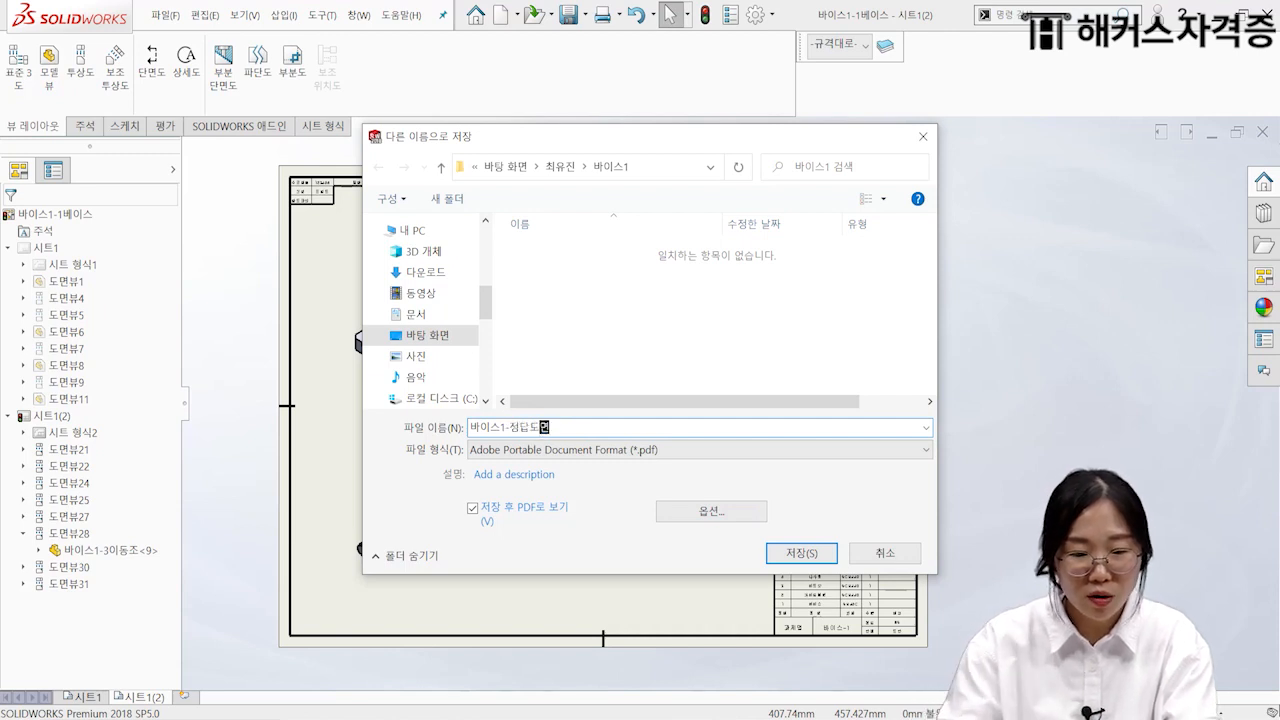
text(면)
click(802, 556)
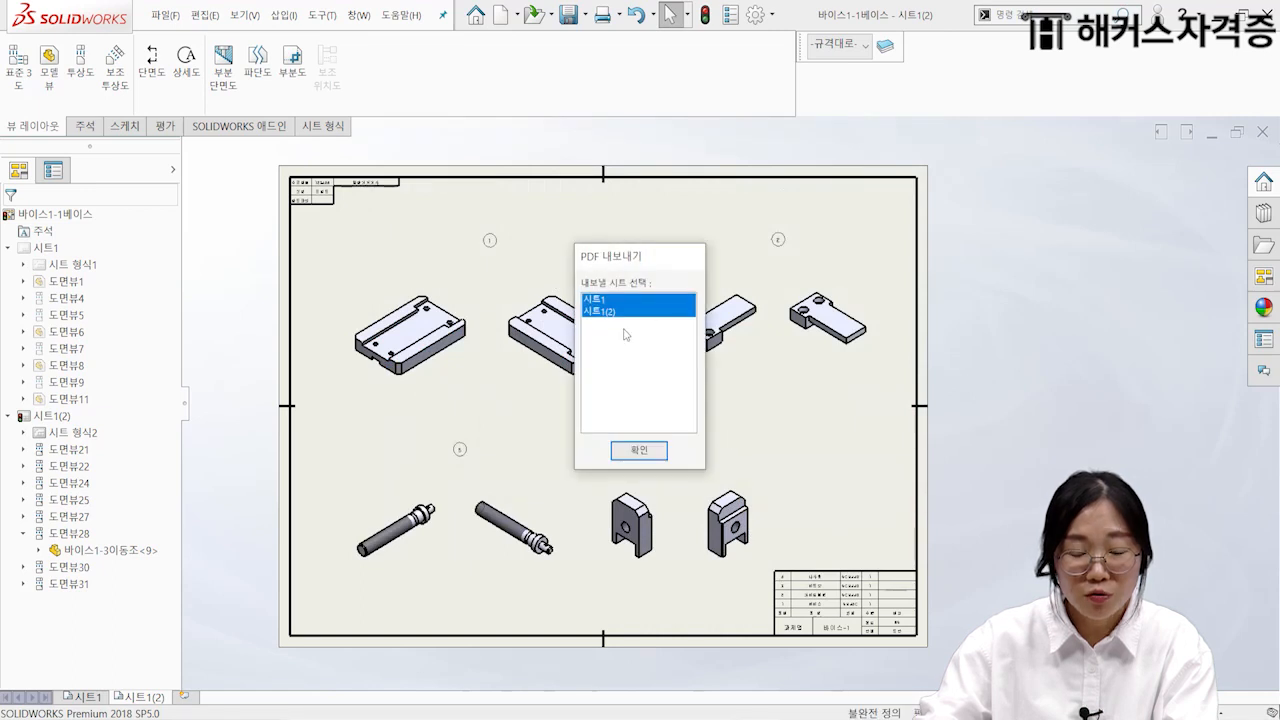
click(639, 451)
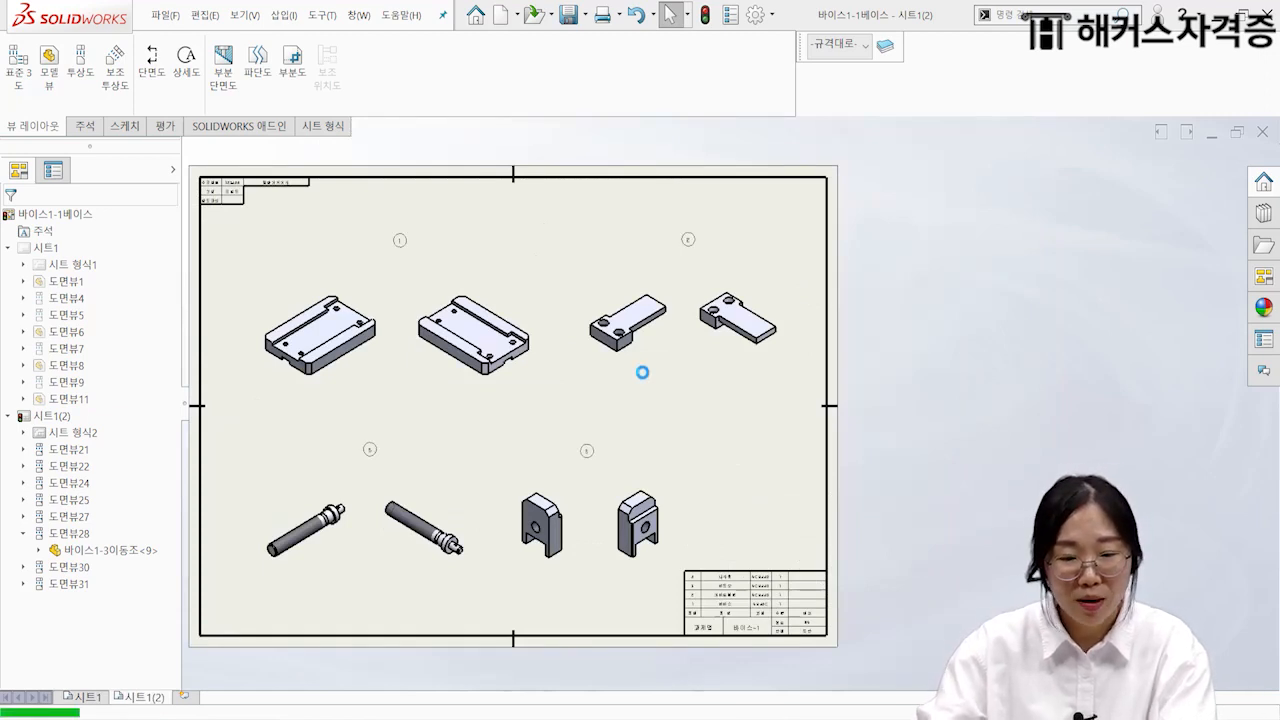
Step: Switch to the PDF viewer and look through both exported pages, the dimensioned part drawings and the isometric views
key(alt+Tab)
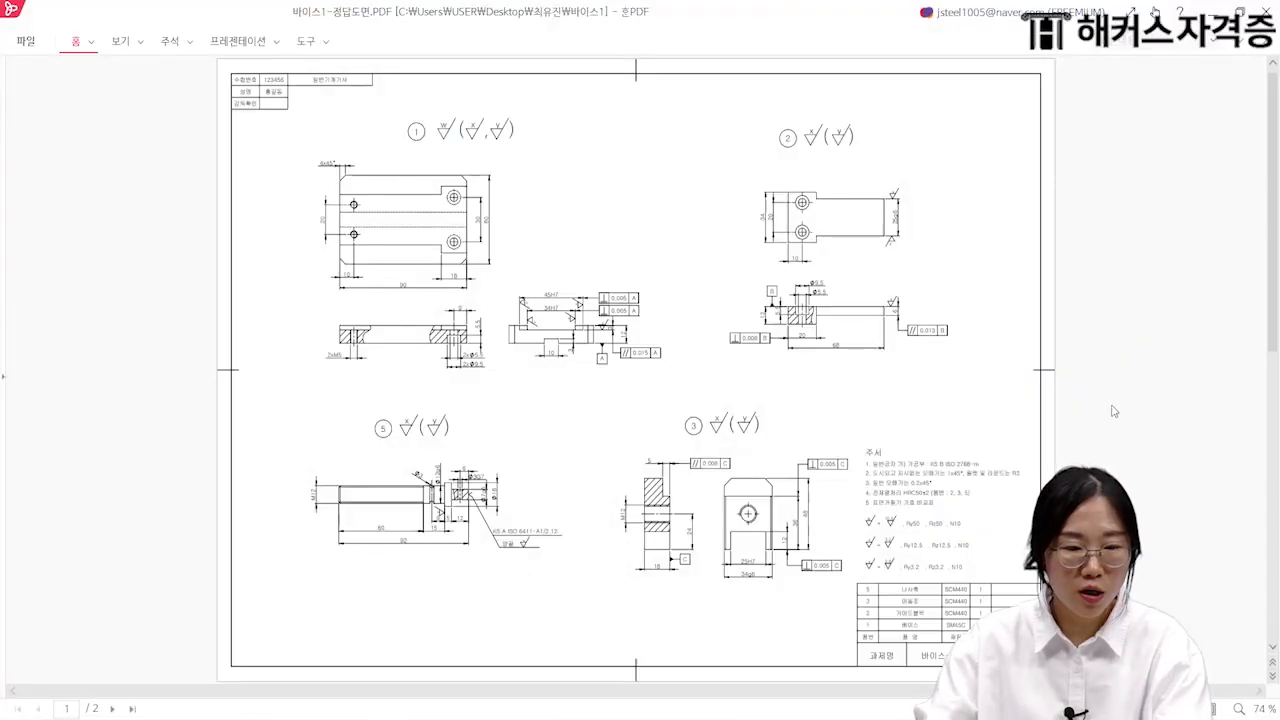
scroll(1114, 410, down, 5)
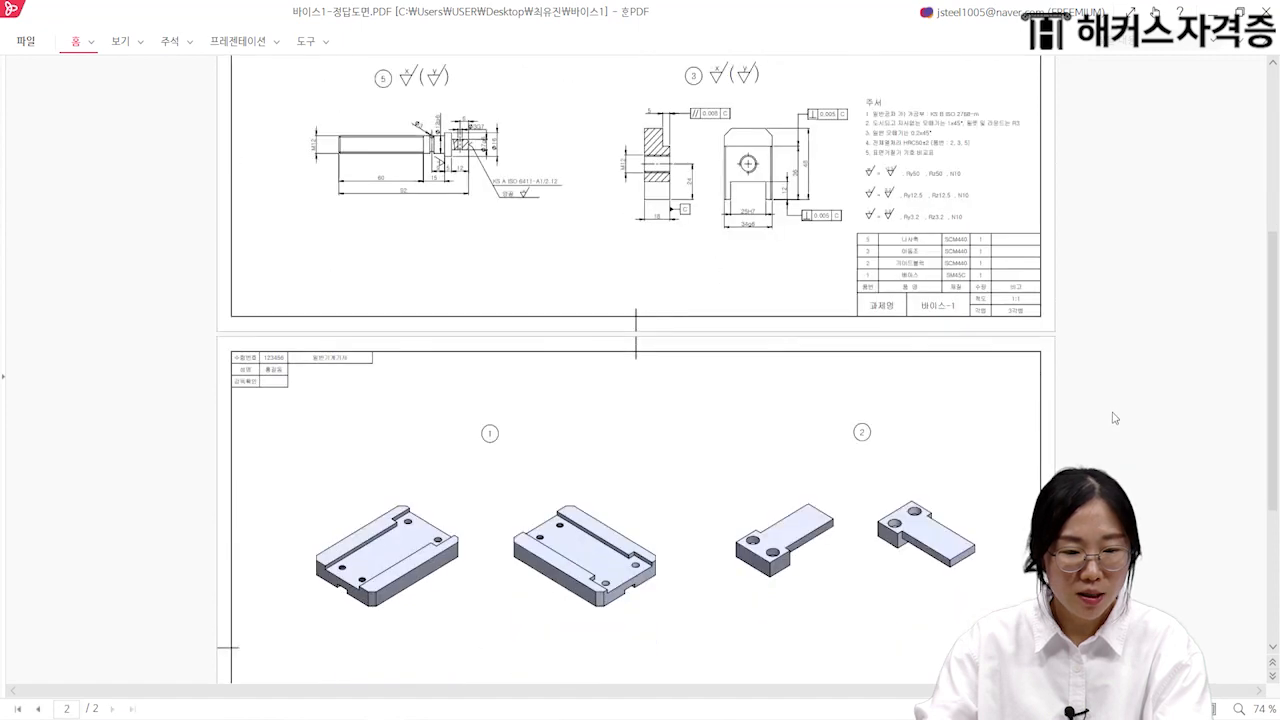
scroll(1114, 418, down, 2)
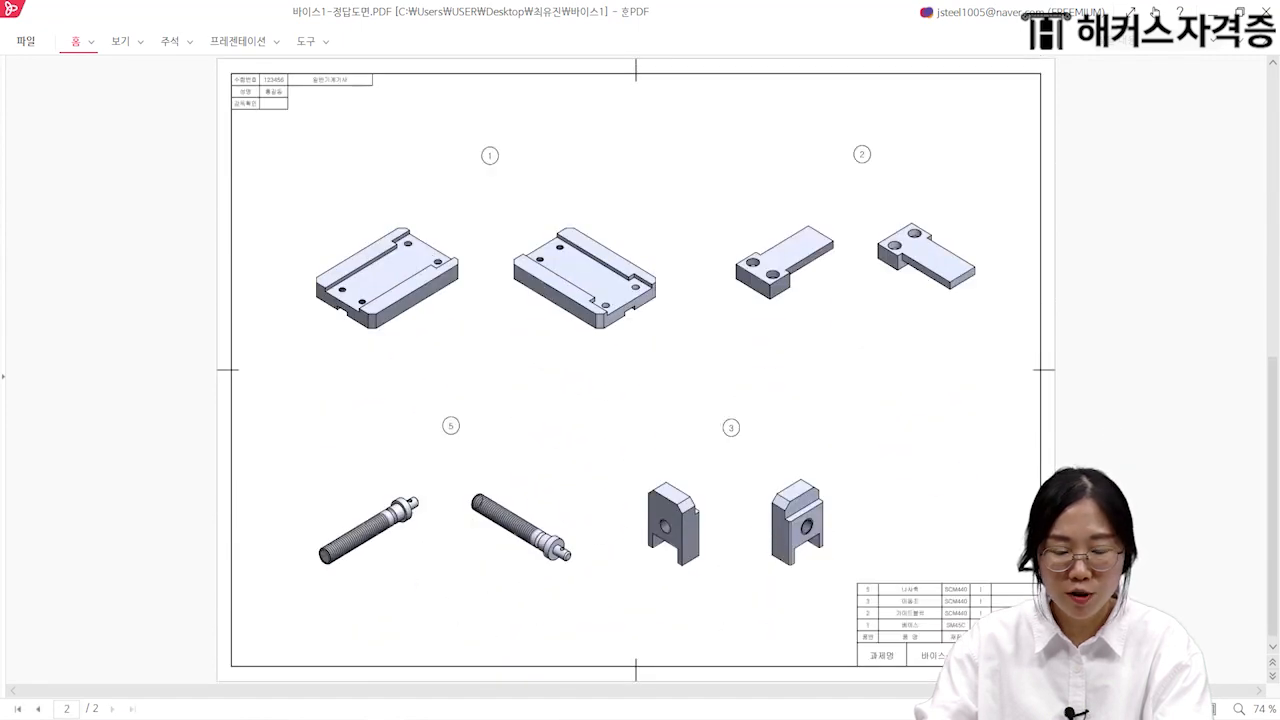
scroll(869, 386, up, 6)
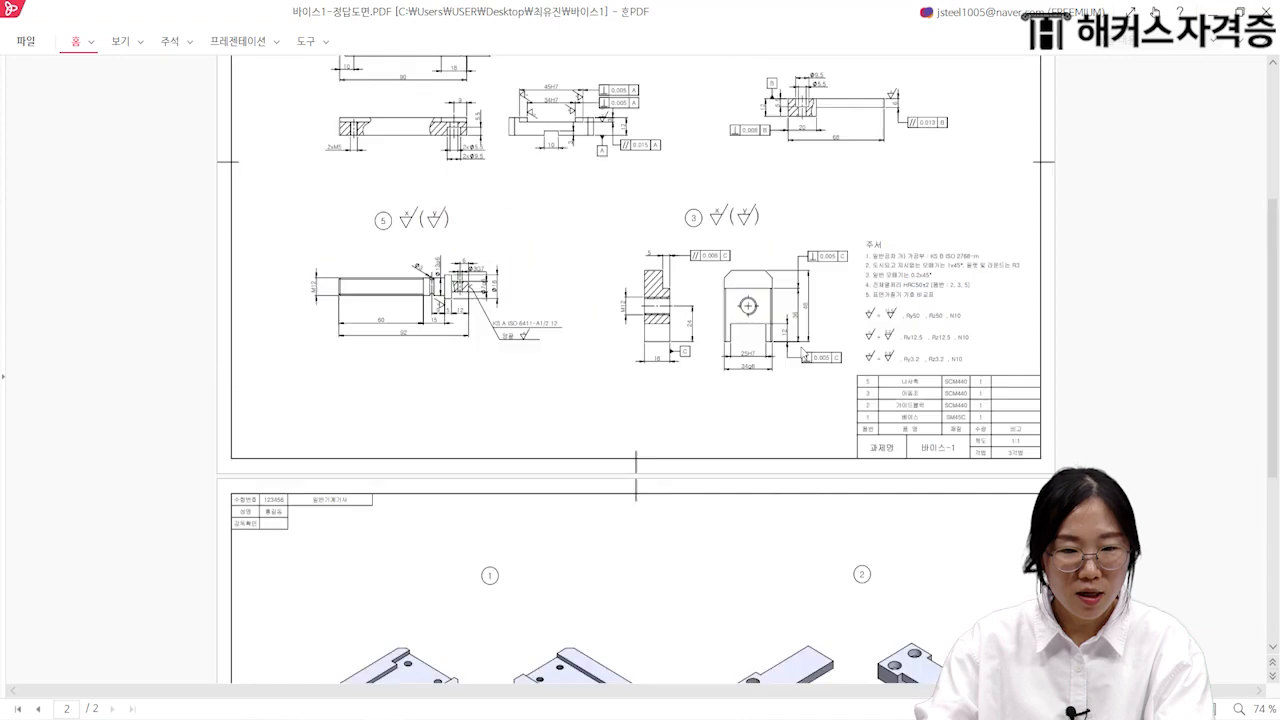
scroll(841, 423, down, 6)
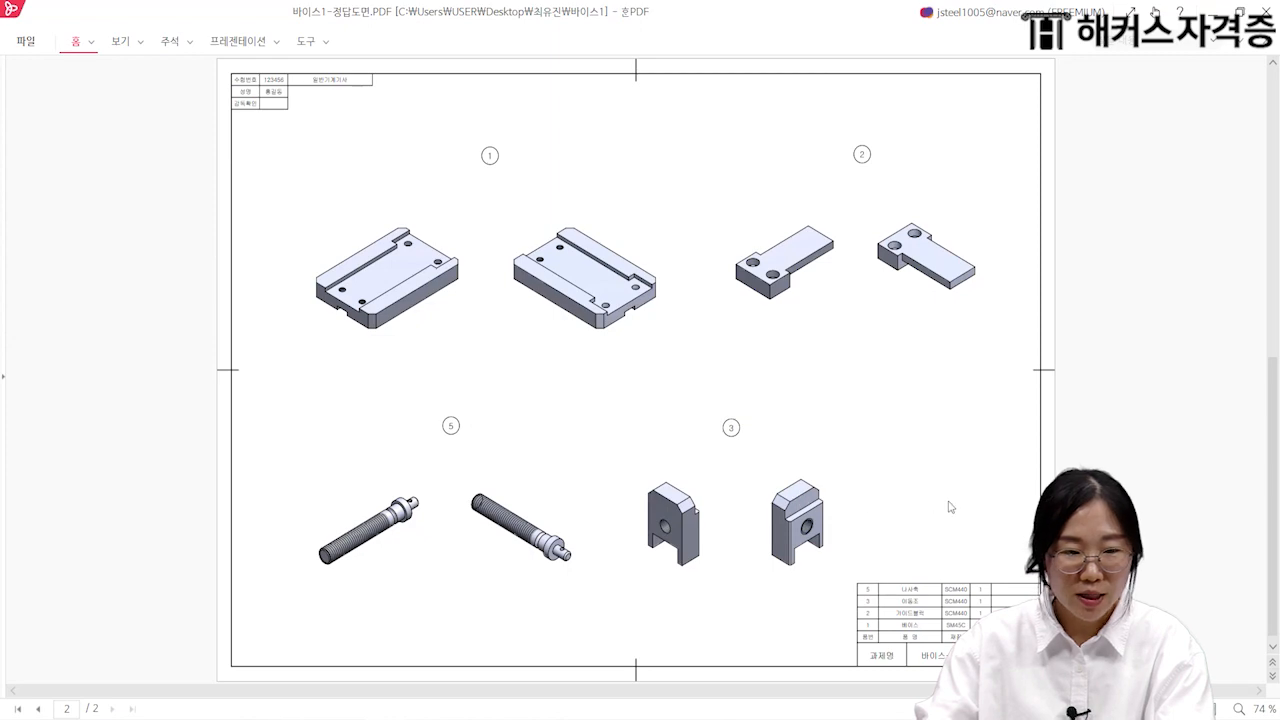
scroll(950, 507, up, 6)
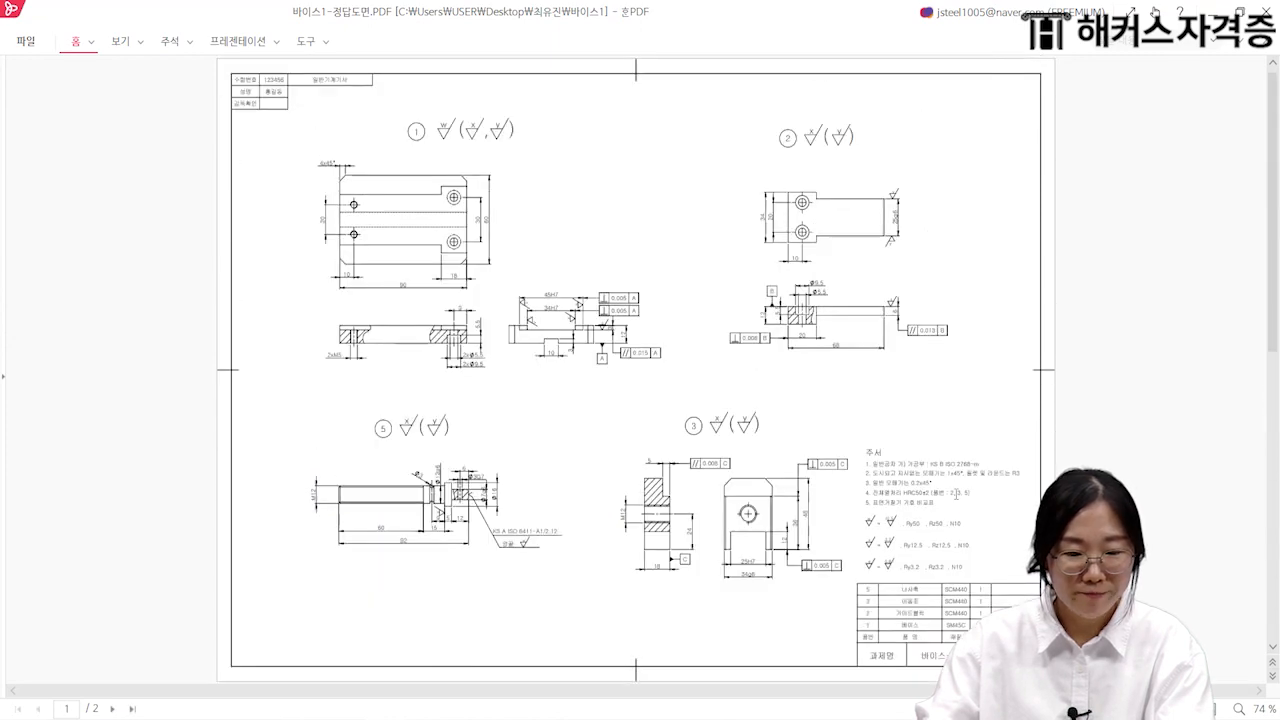
Step: Examine the exported dimensions, tolerances, surface finish symbols, notes and parts list on page 1 up close, plus the isometric views on page 2
ctrl+scroll(575, 330, up, 3)
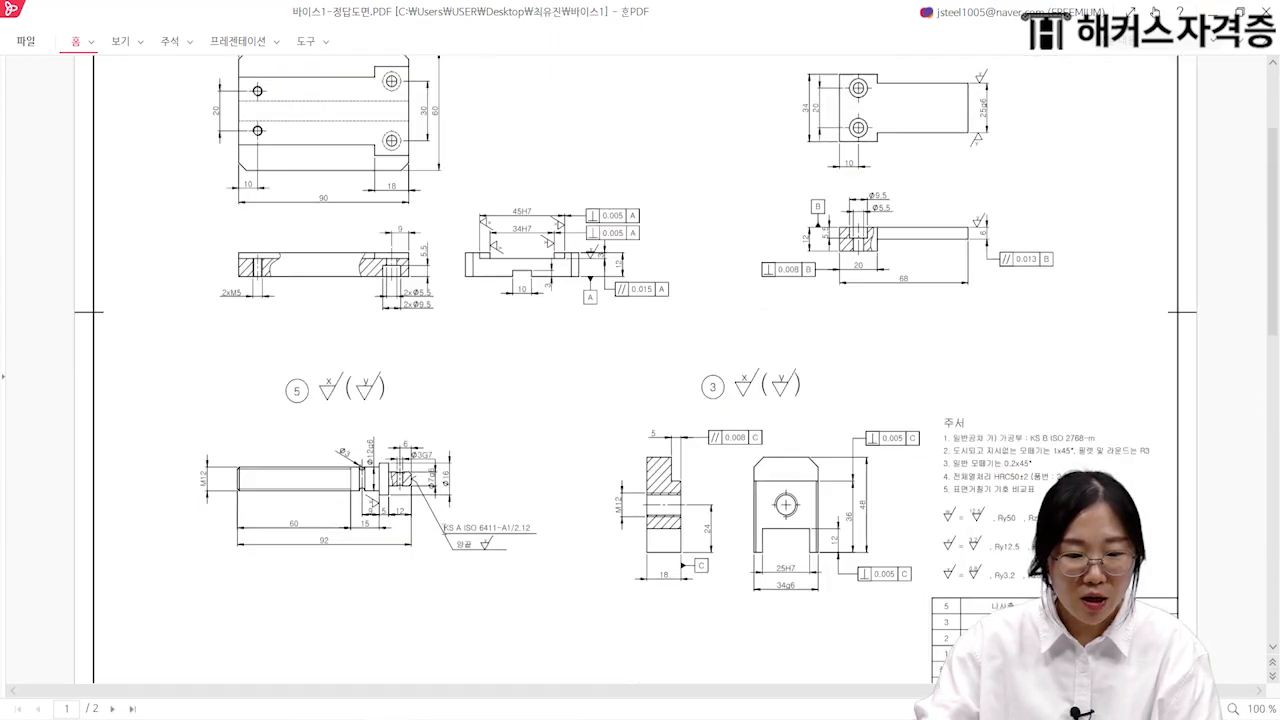
ctrl+scroll(575, 330, up, 3)
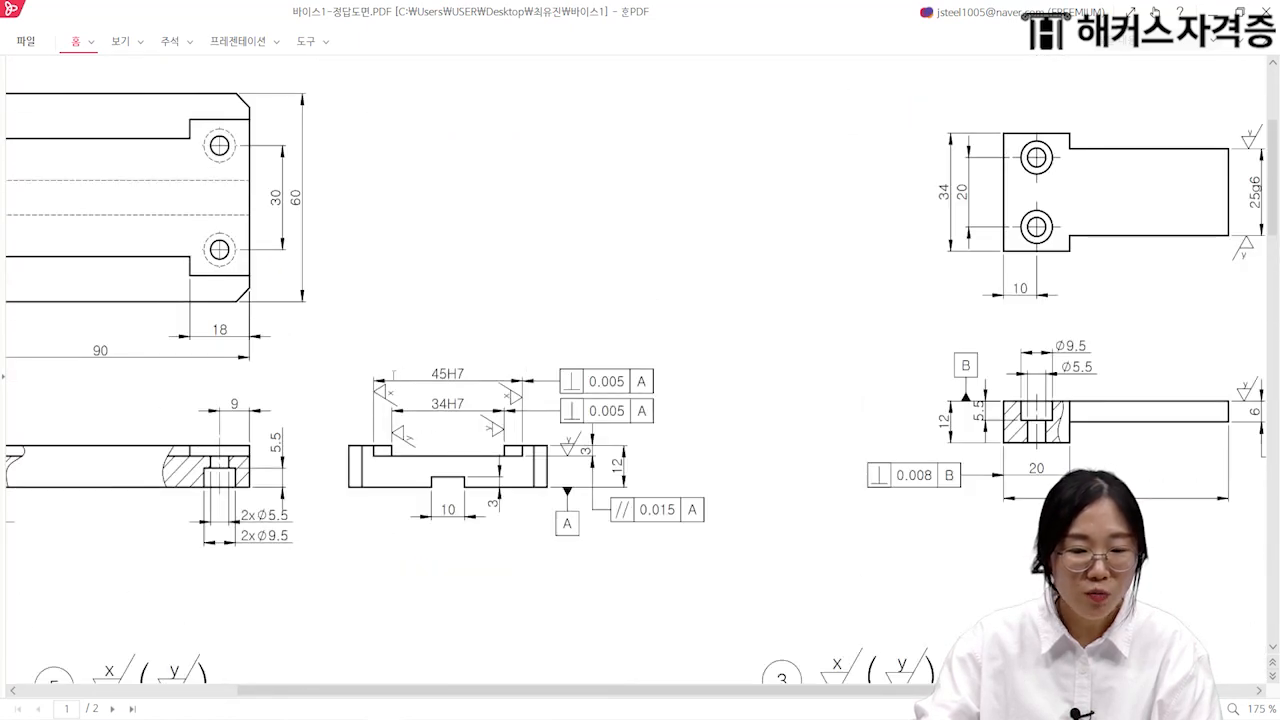
ctrl+scroll(393, 381, down, 1)
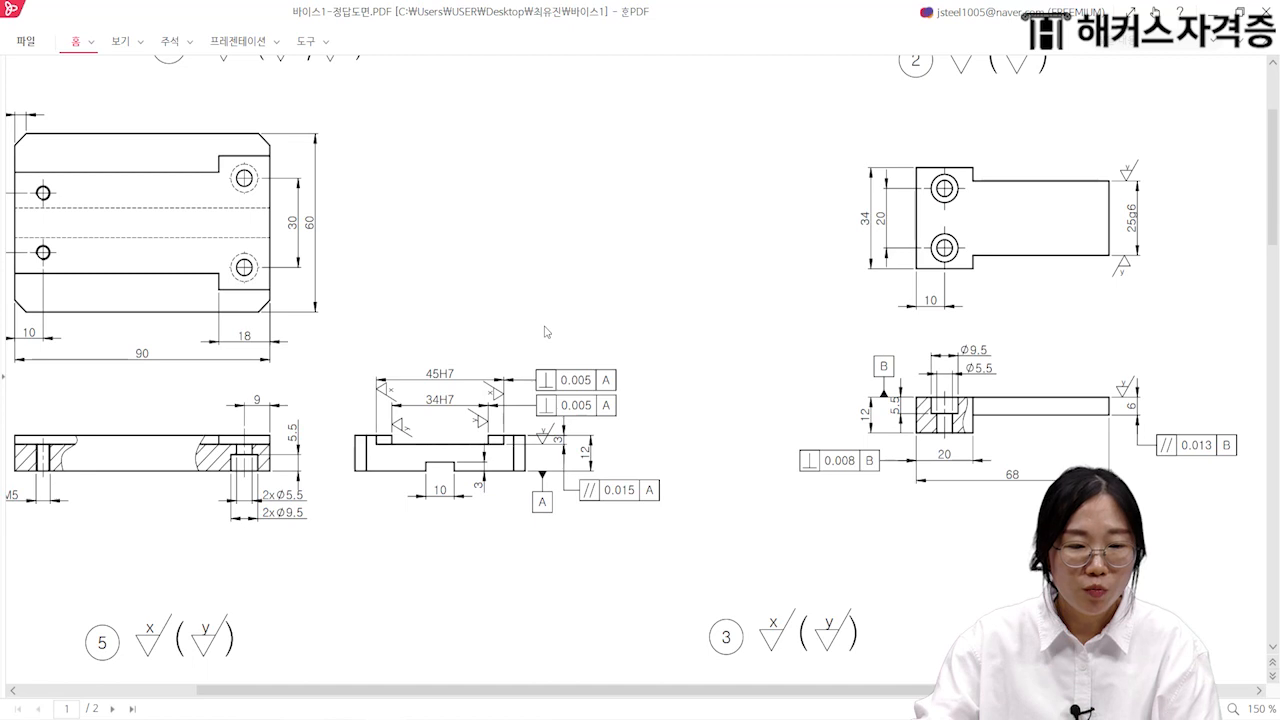
ctrl+scroll(998, 352, down, 1)
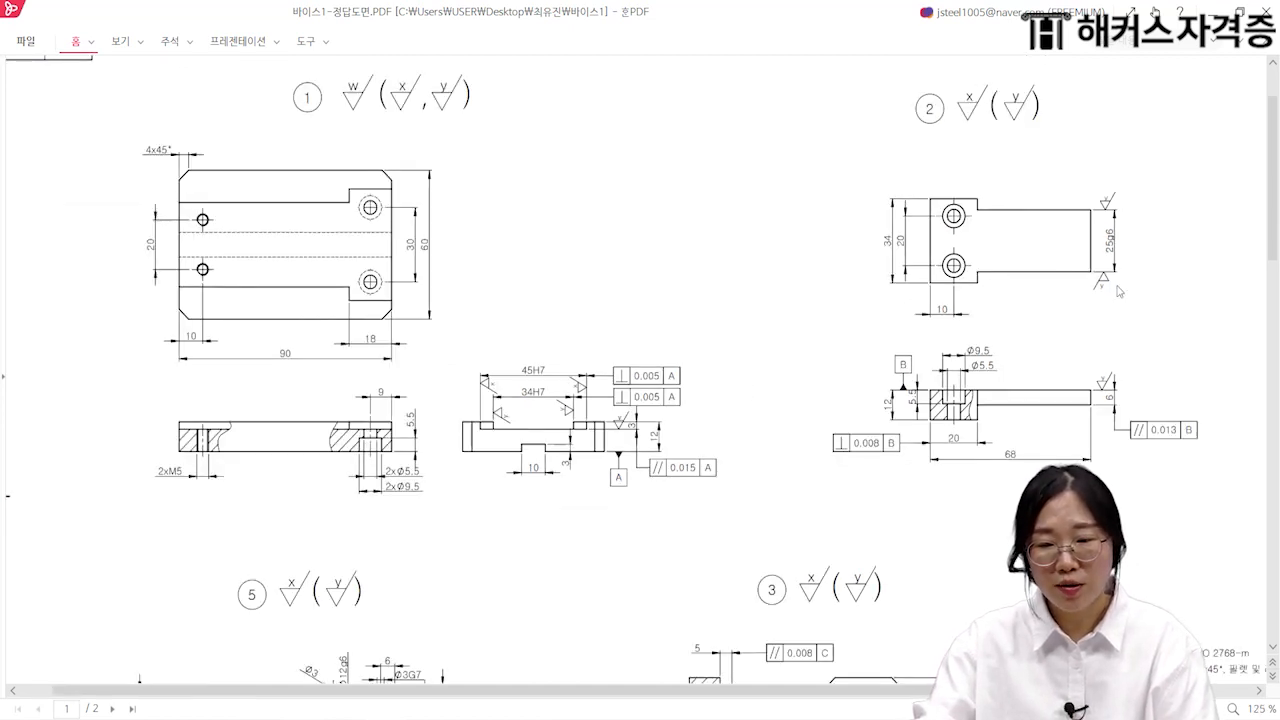
ctrl+scroll(1116, 288, down, 1)
ctrl+scroll(566, 306, down, 1)
scroll(465, 518, down, 3)
ctrl+scroll(900, 316, down, 1)
ctrl+scroll(1020, 255, up, 2)
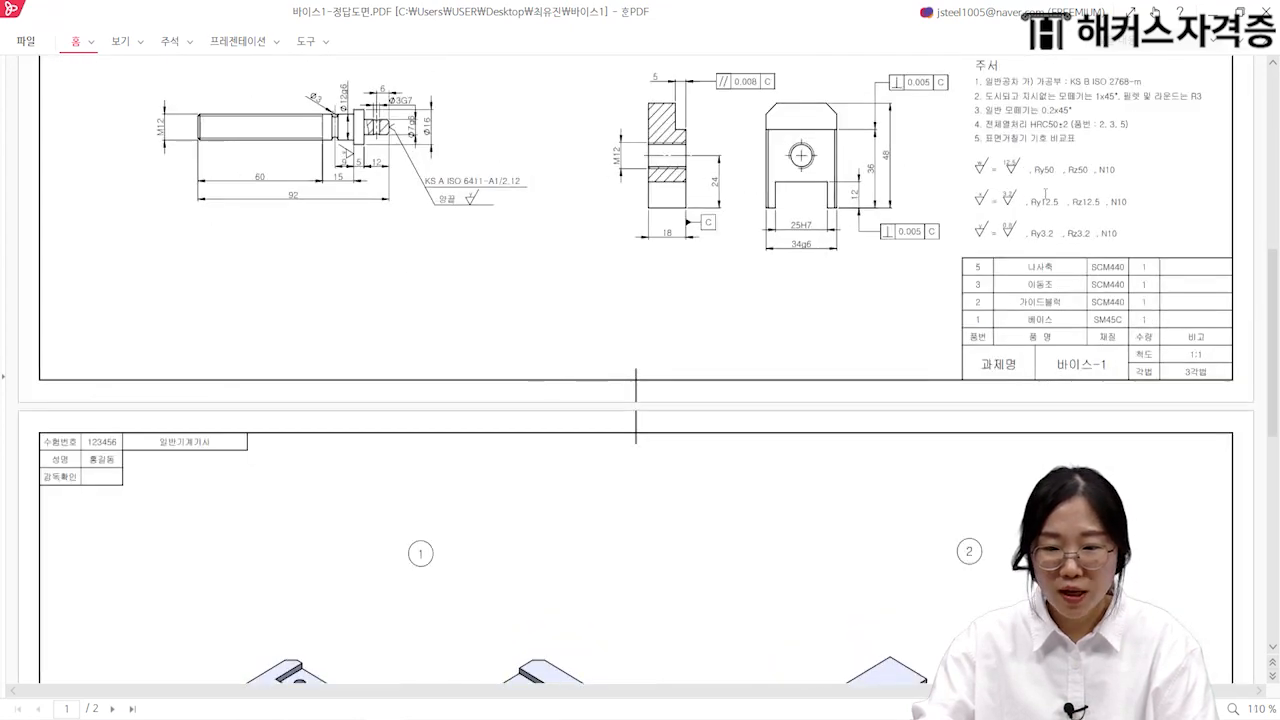
scroll(1070, 254, up, 3)
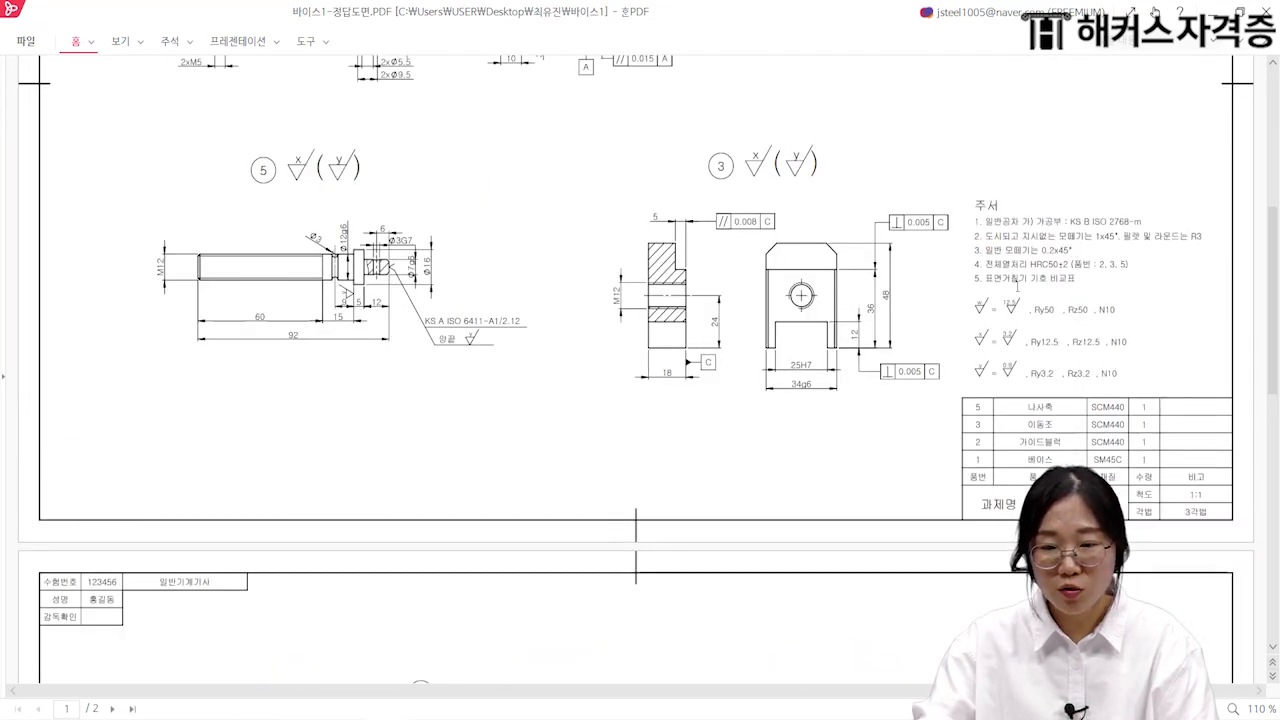
ctrl+scroll(697, 375, down, 2)
scroll(543, 560, down, 6)
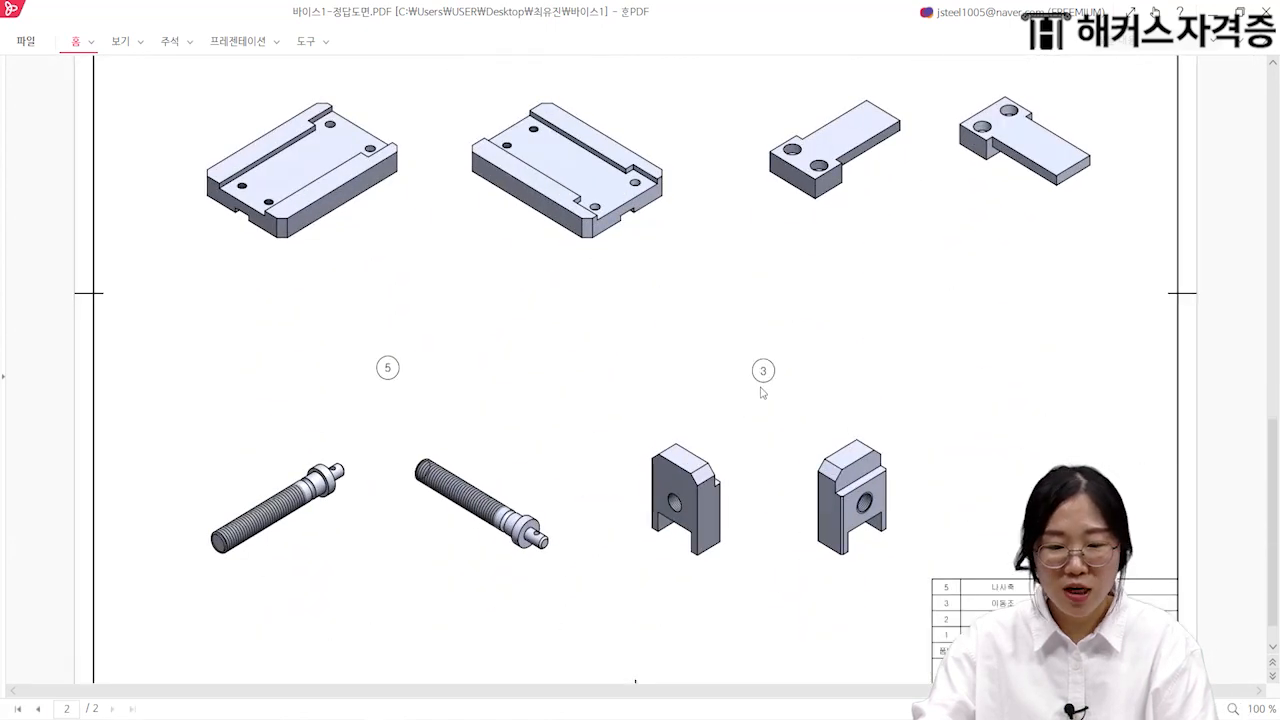
ctrl+scroll(763, 391, down, 2)
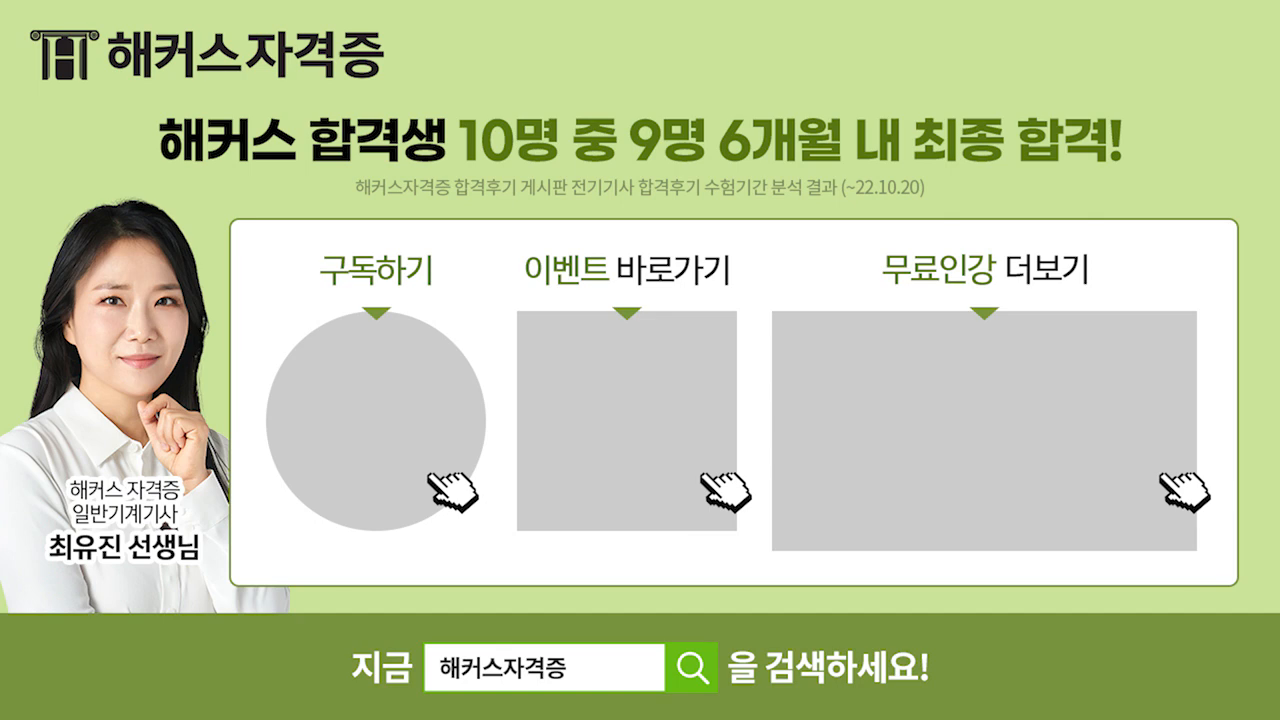